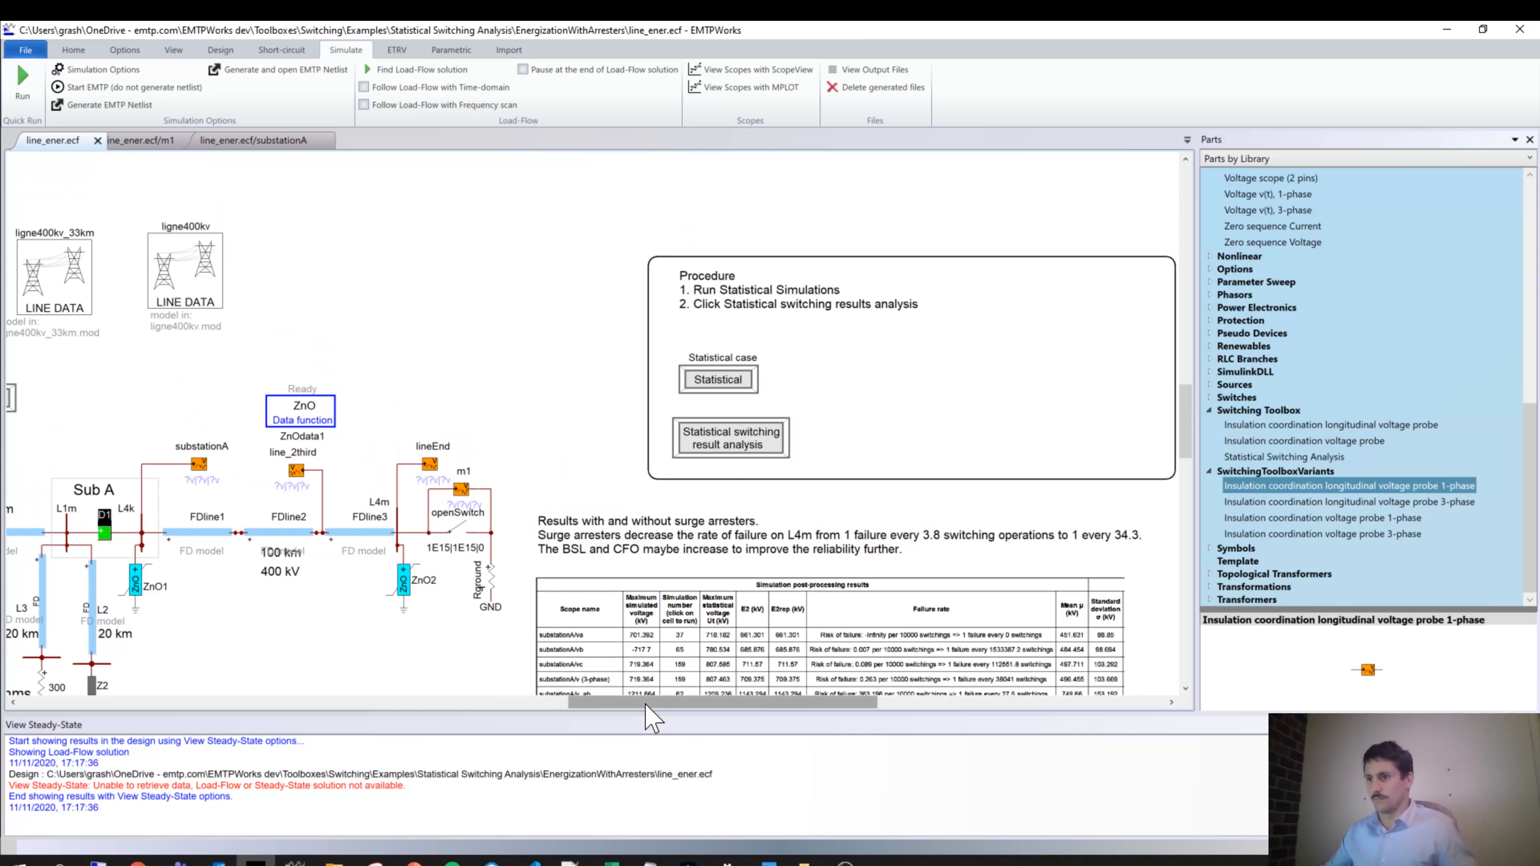
Move the "100 km" label under FDline2 so it sits below the "400 kV" label
scroll(695, 596, "down", 3)
scroll(749, 596, "up", 1)
scroll(755, 609, "down", 2)
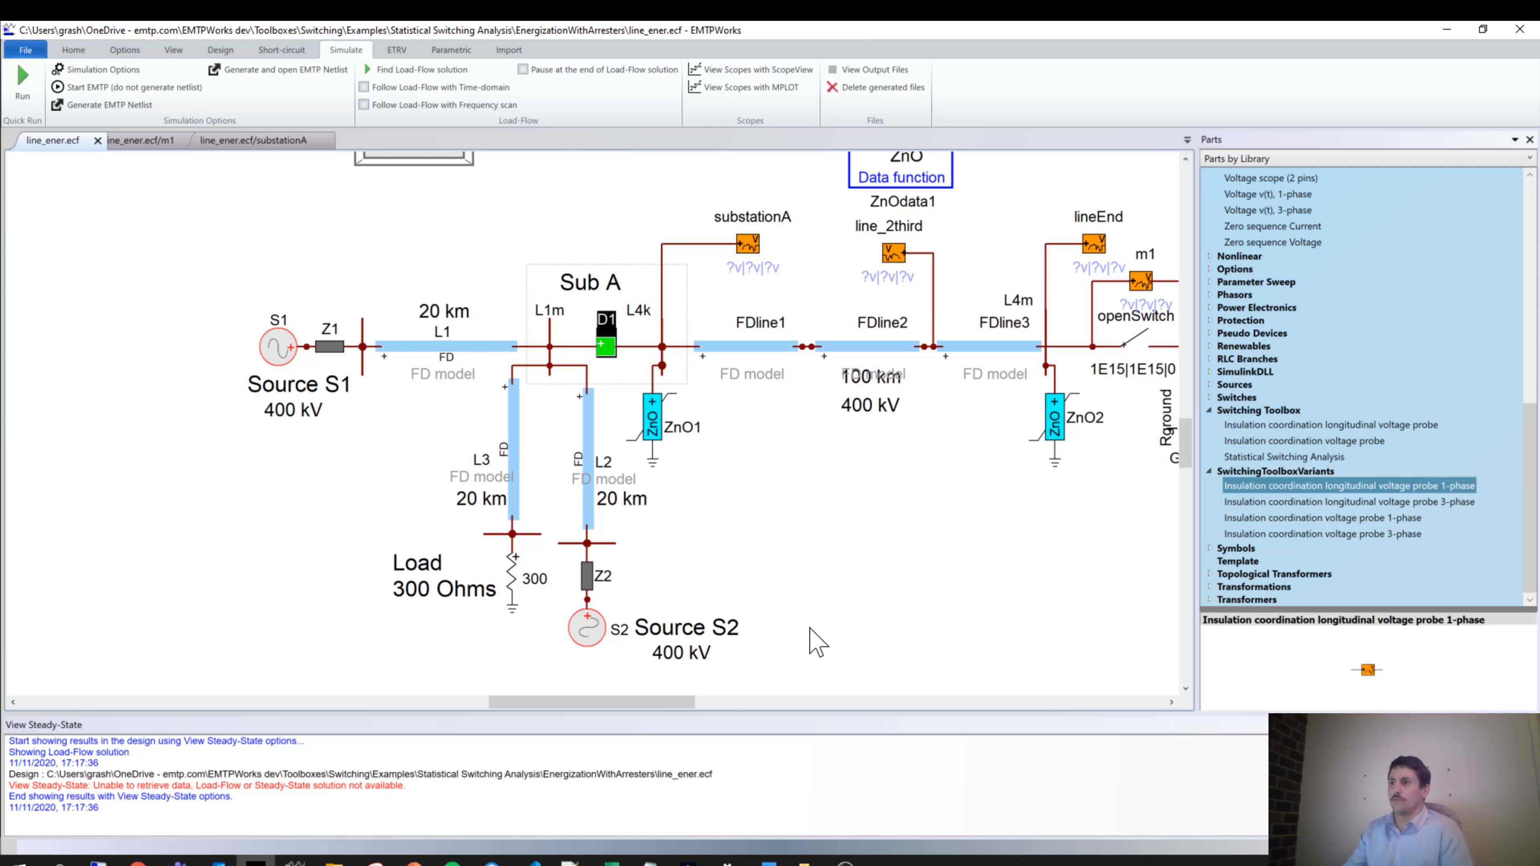
left_click_drag(692, 702, 782, 702)
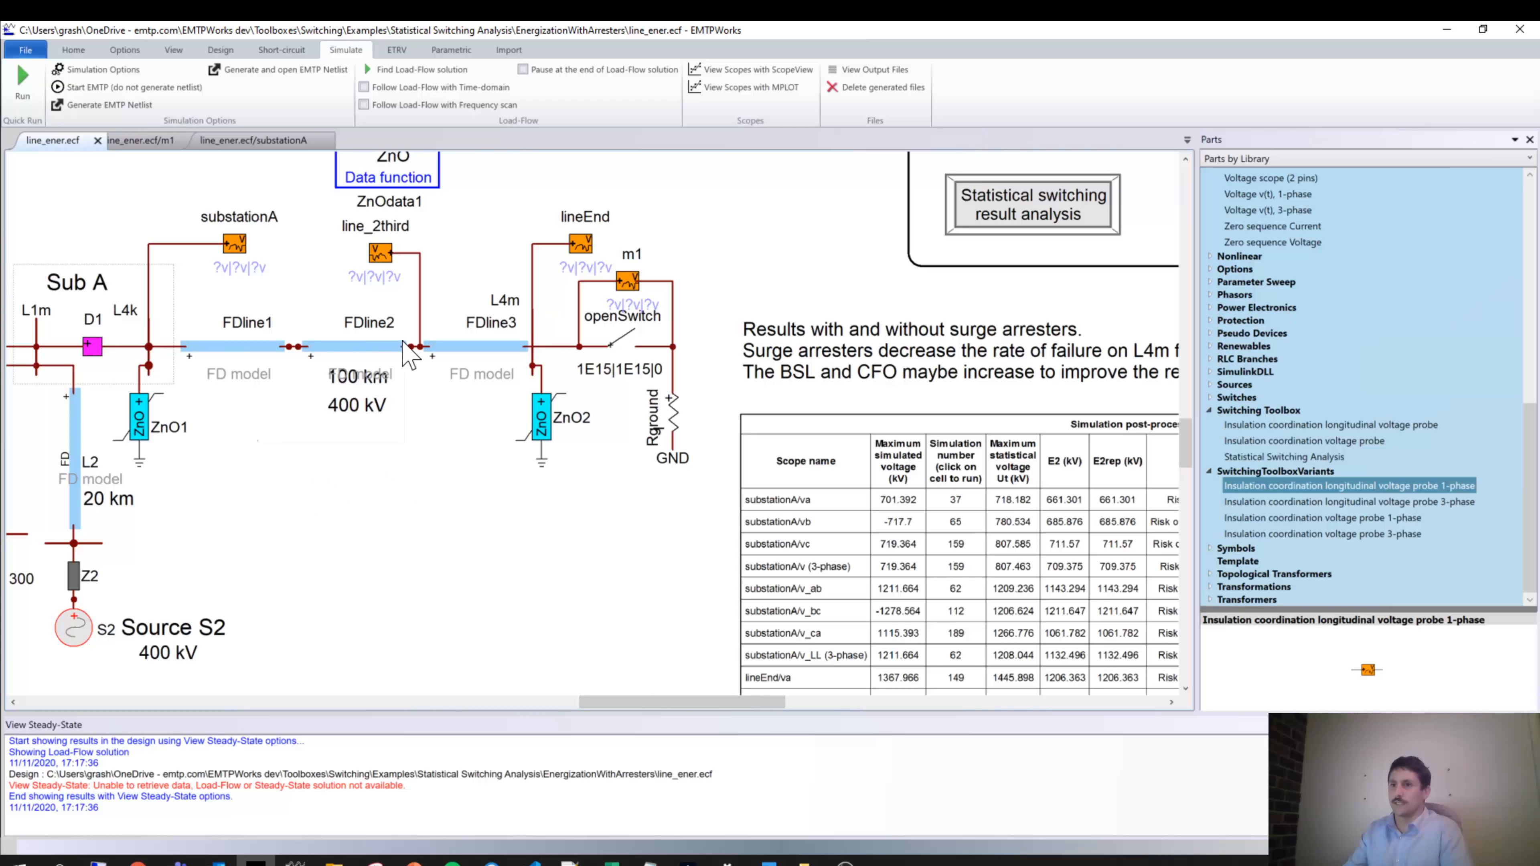
left_click(349, 382)
key("Delete")
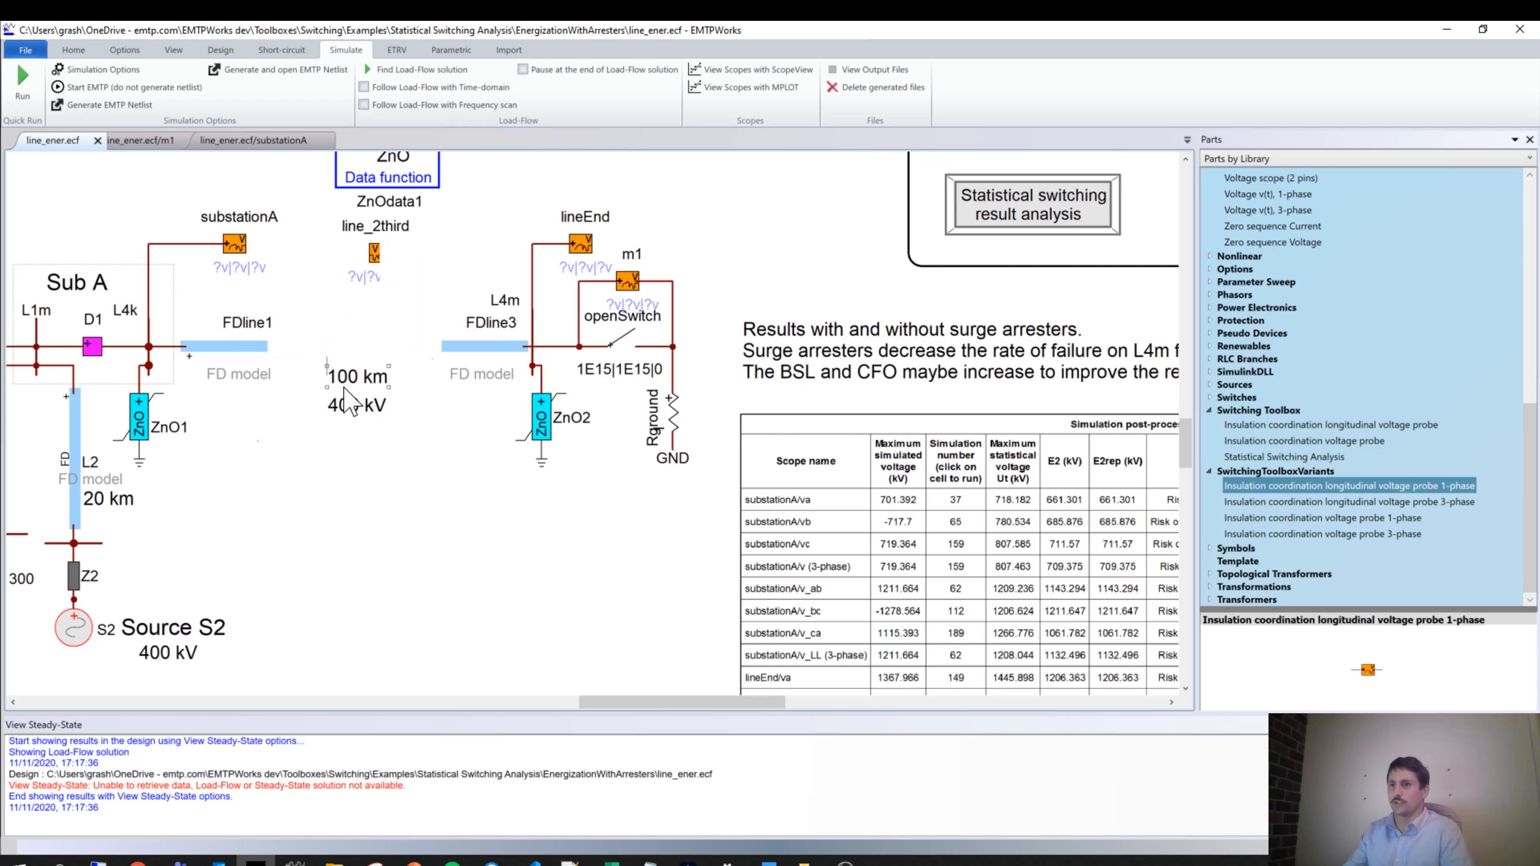
key("ctrl+z")
key("ctrl+v")
left_click(338, 455)
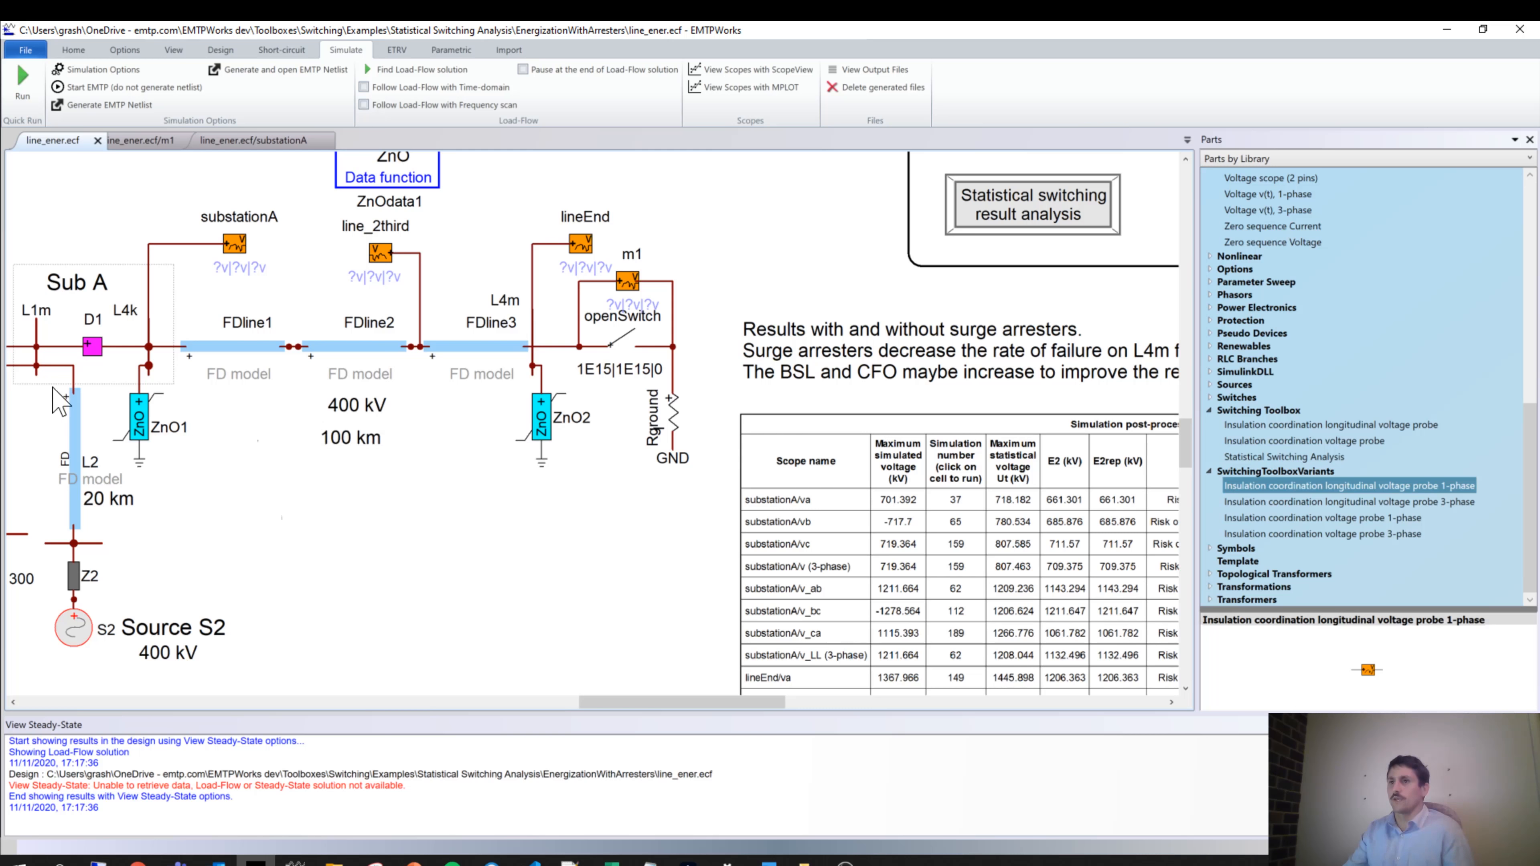
Examine the network from Source S1 through Sub A and the FDline sections to the line end, including the load and surge arresters
left_click_drag(600, 702, 549, 702)
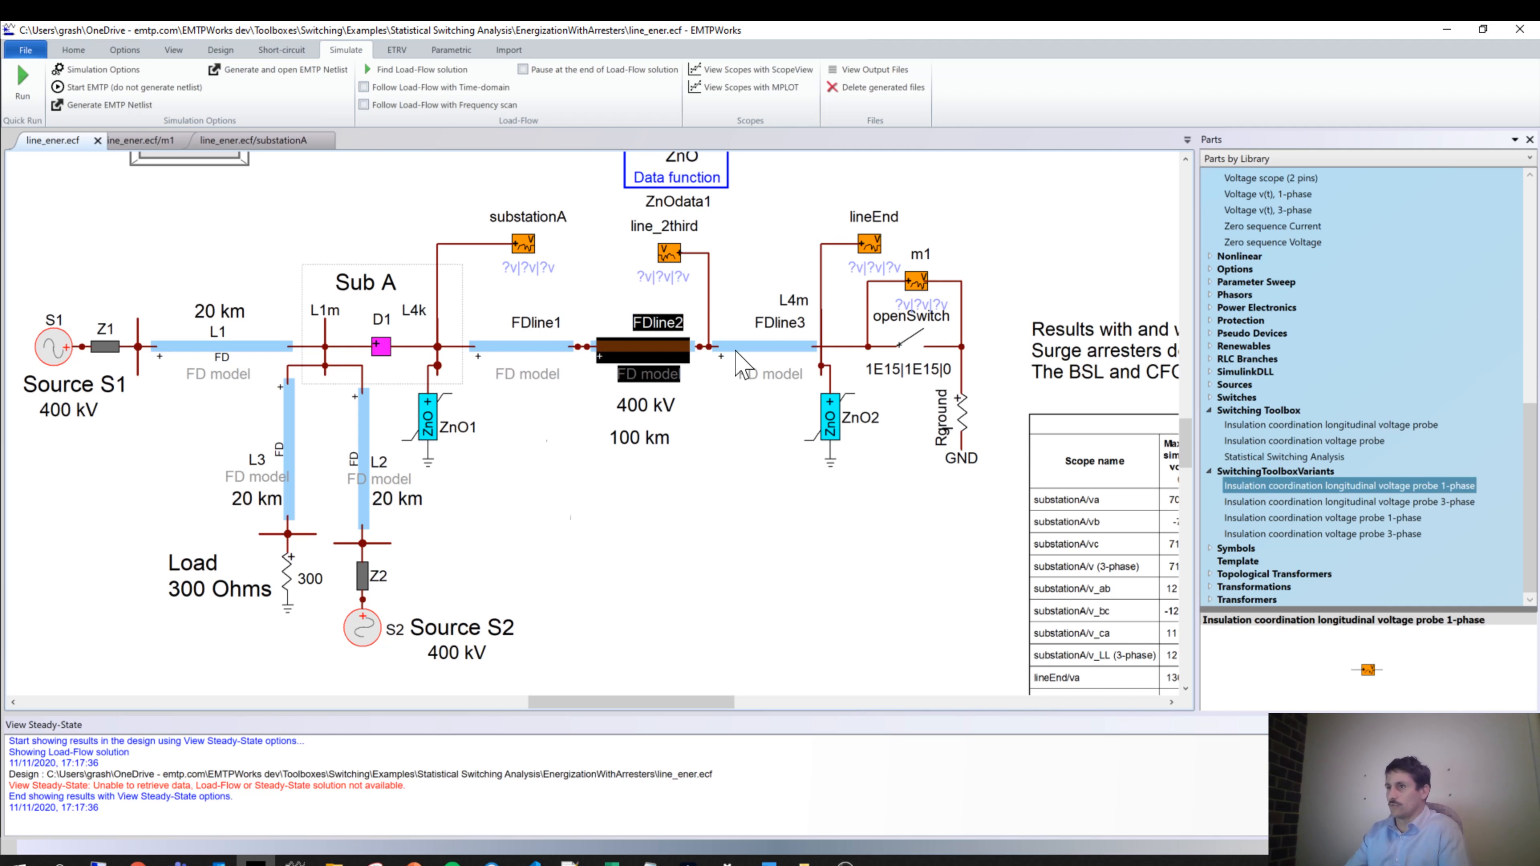
scroll(630, 534, "up", 2)
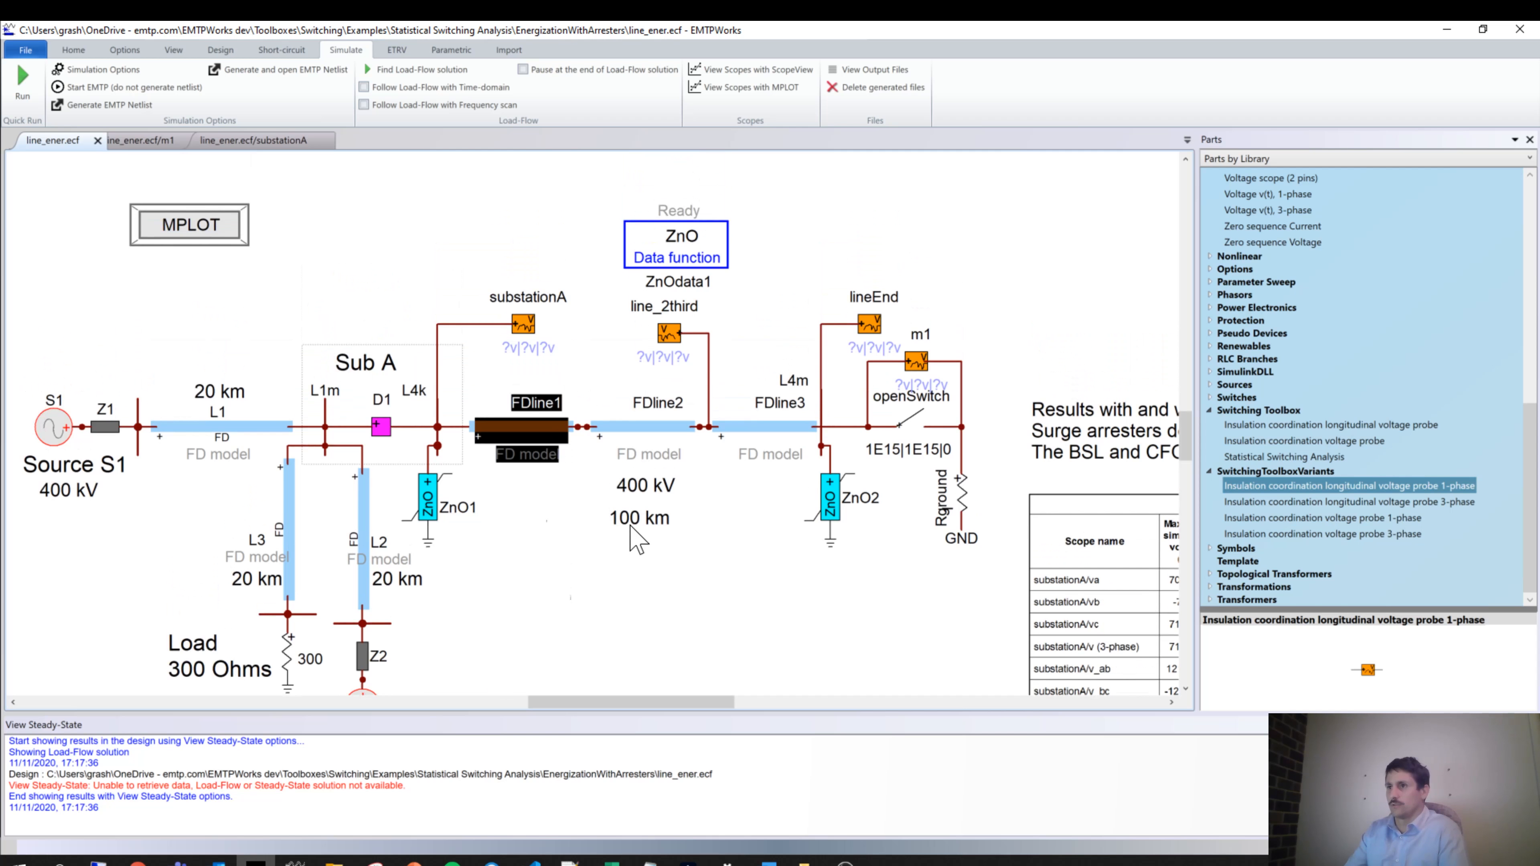
scroll(631, 534, "up", 2)
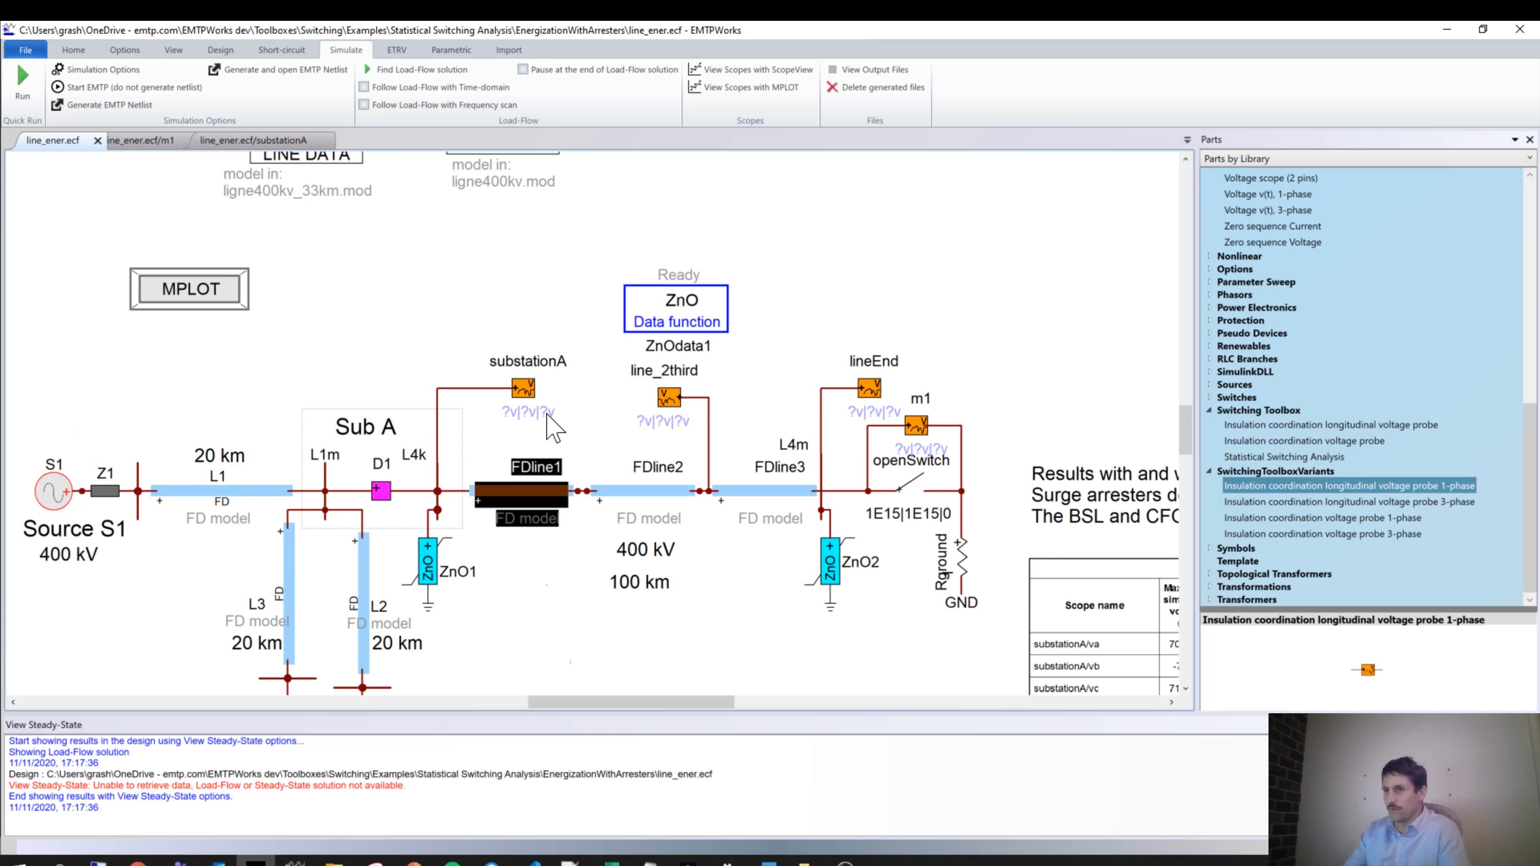
scroll(370, 503, "down", 1)
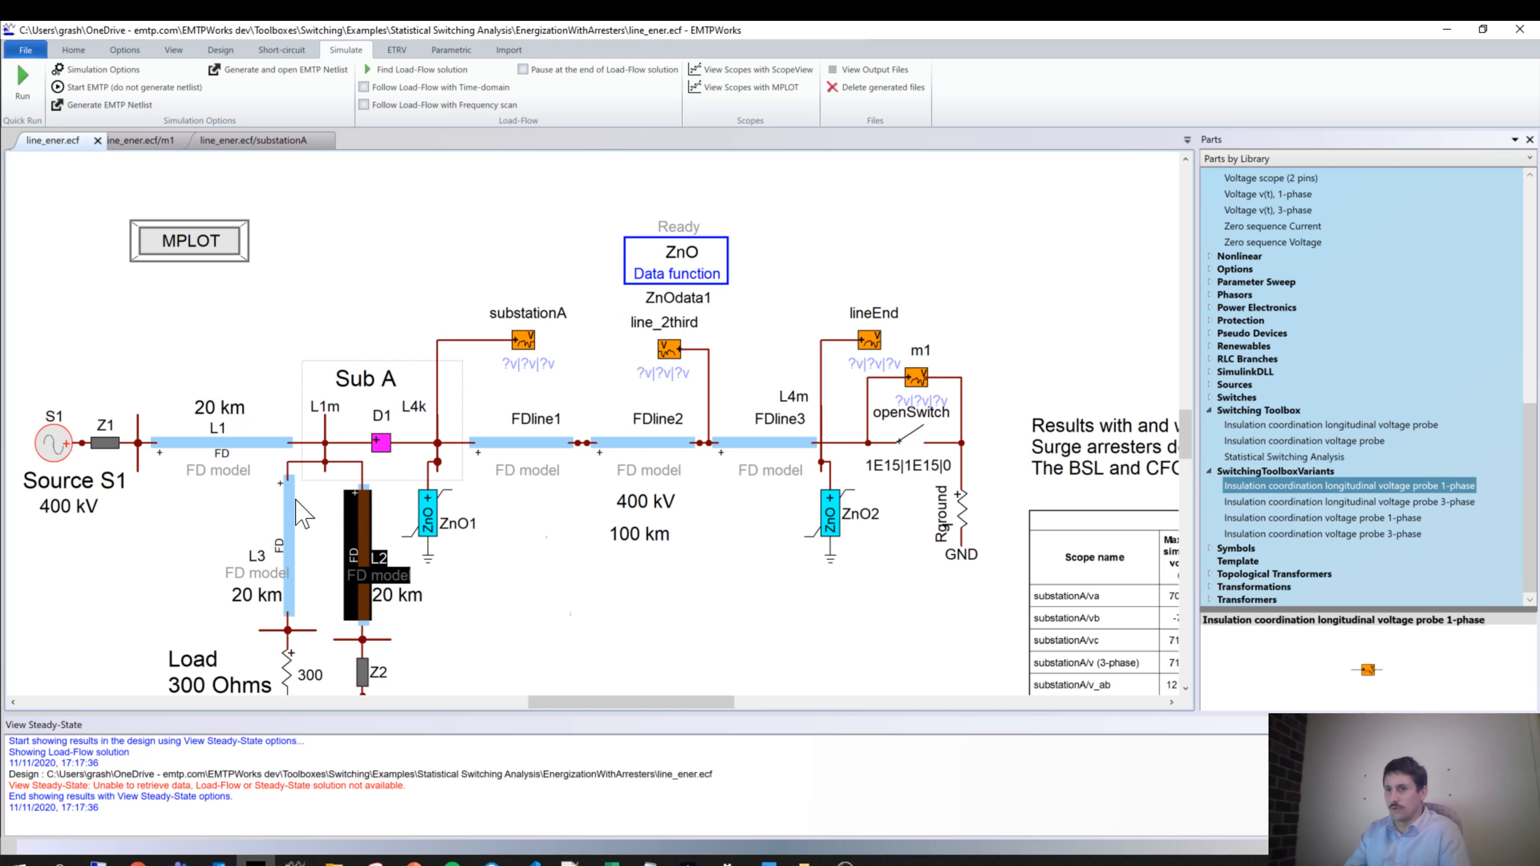
scroll(52, 449, "down", 1)
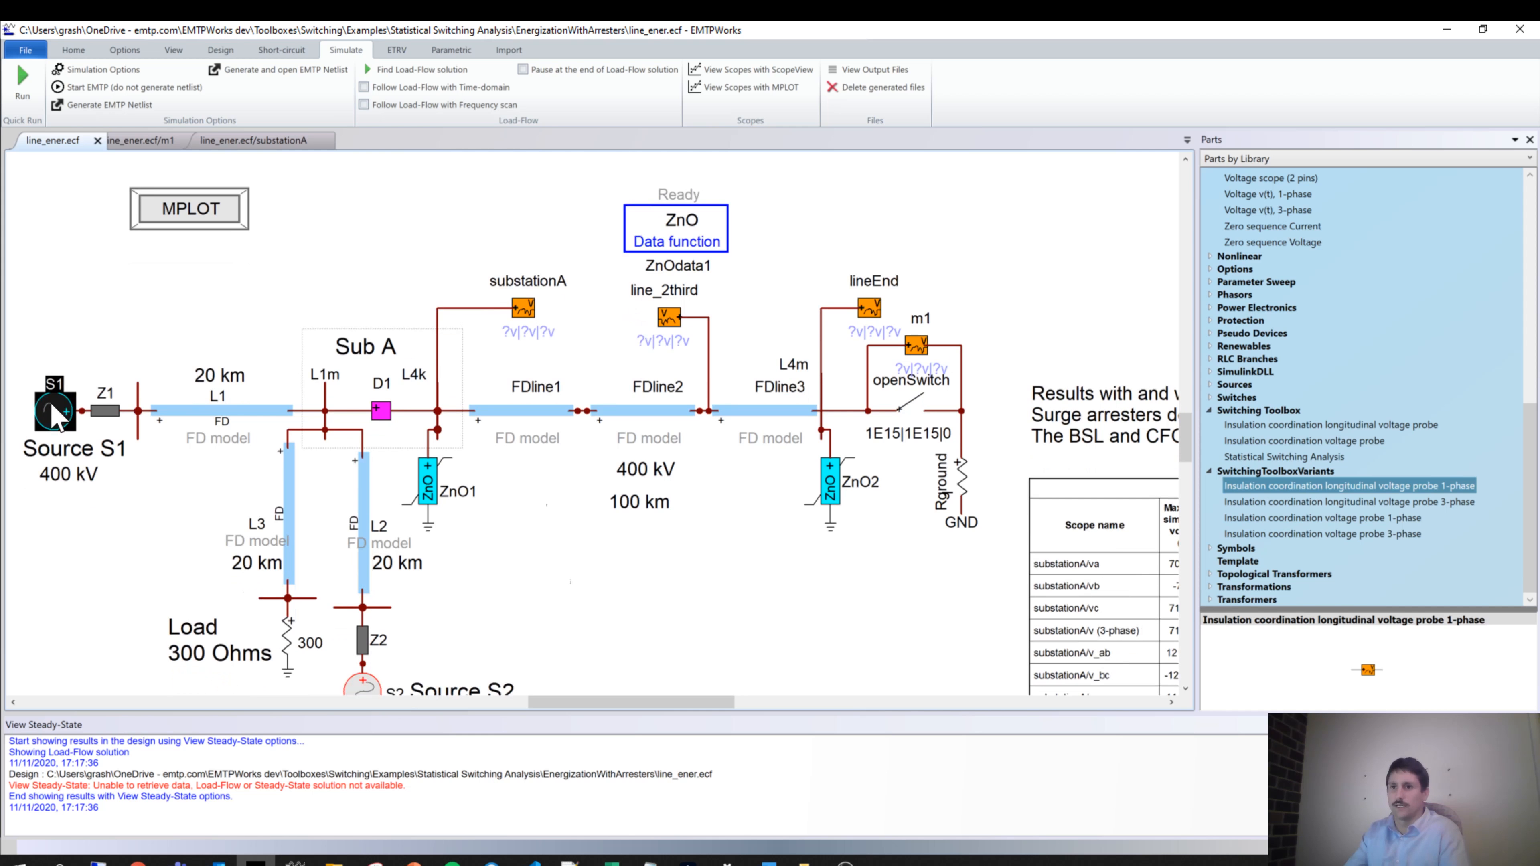
scroll(108, 417, "down", 1)
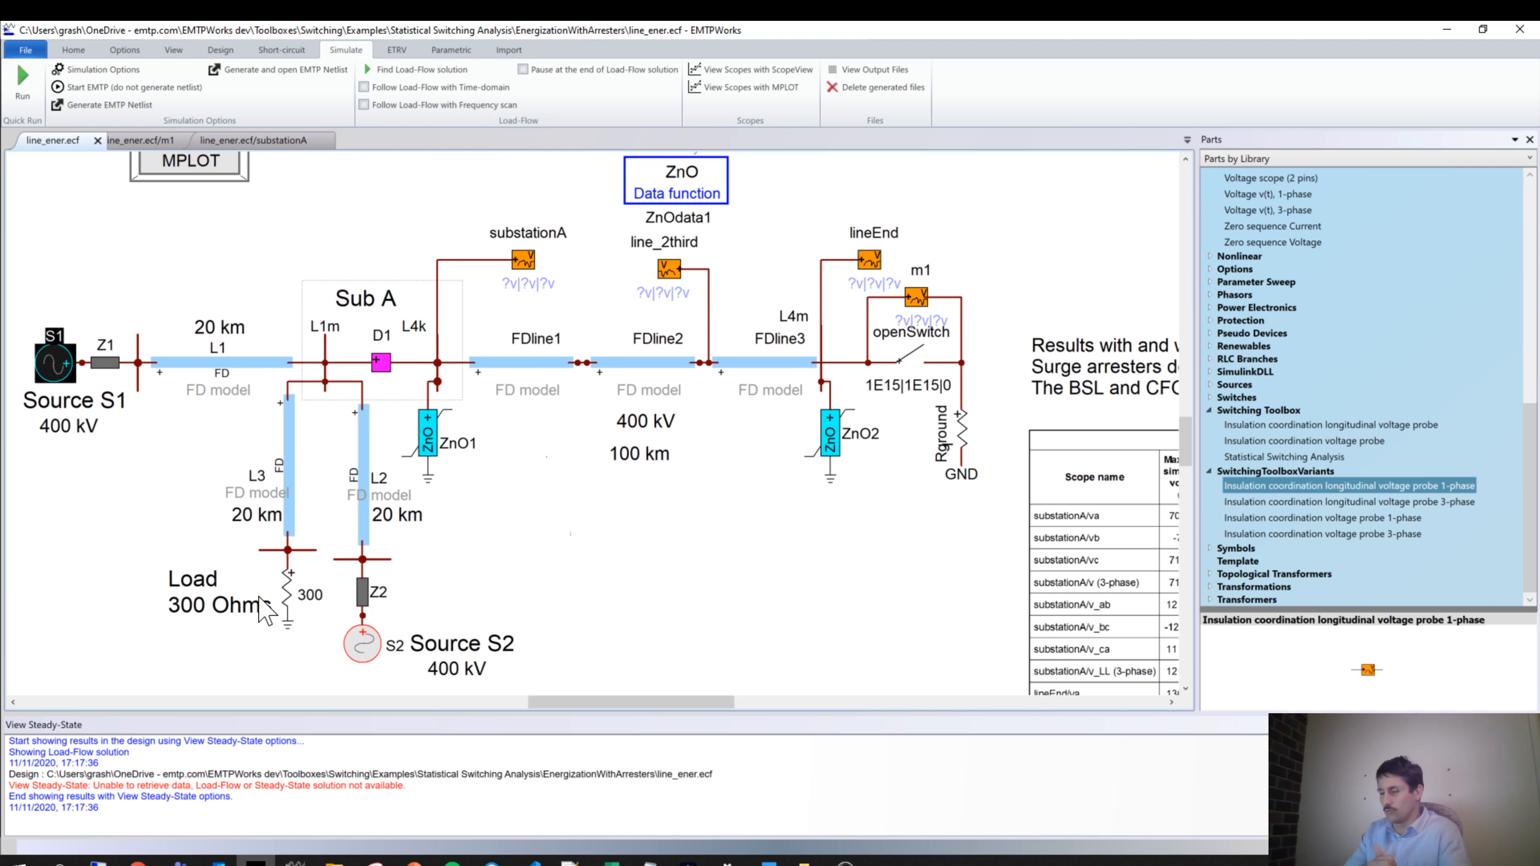
scroll(558, 494, "up", 1)
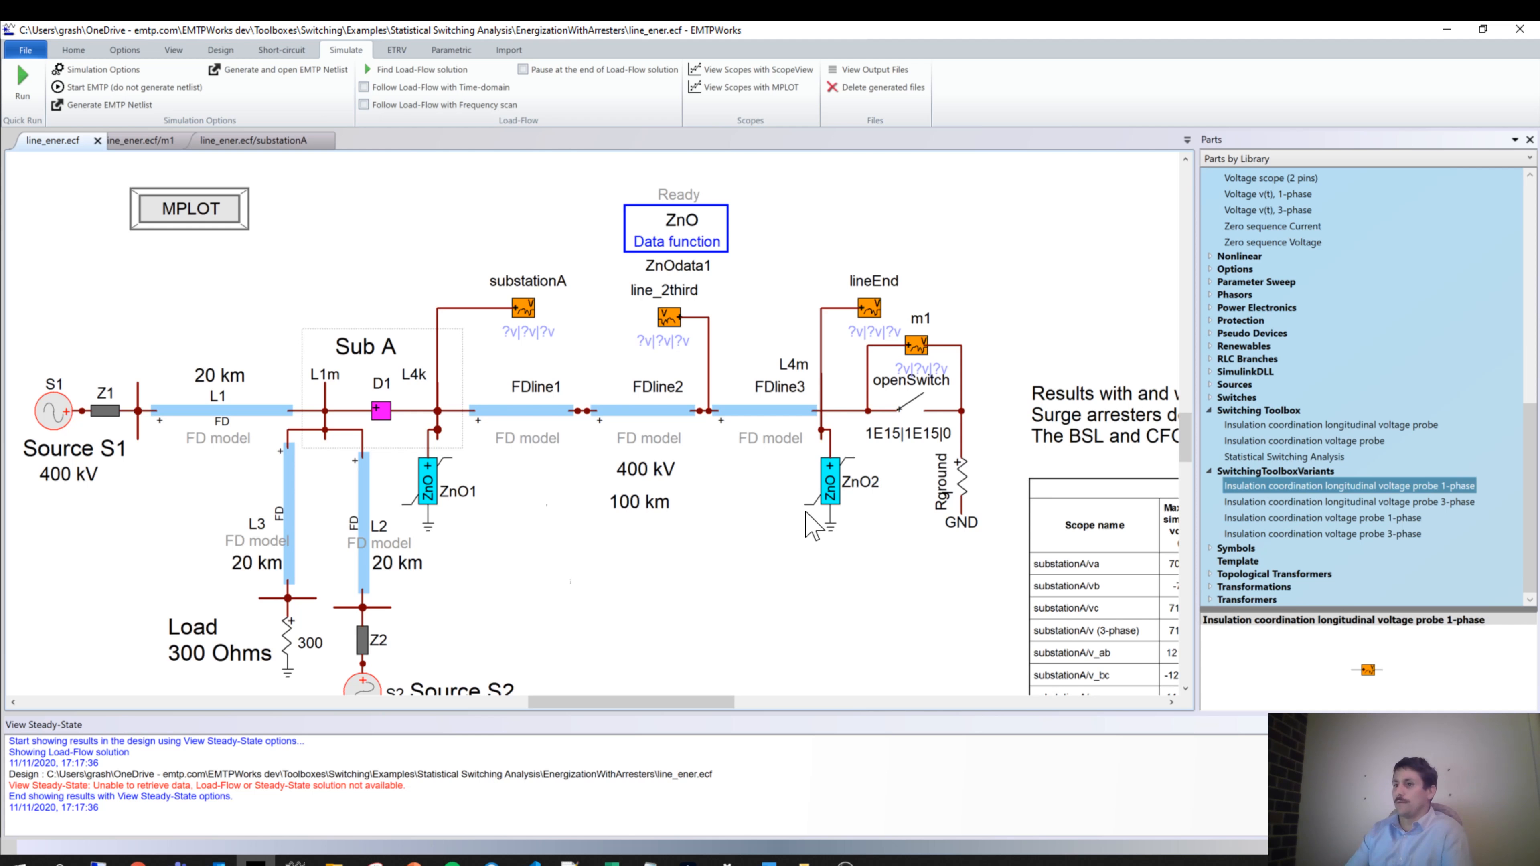
mouse_move(659, 707)
left_mouse_down()
mouse_move(714, 708)
mouse_move(663, 707)
left_mouse_up()
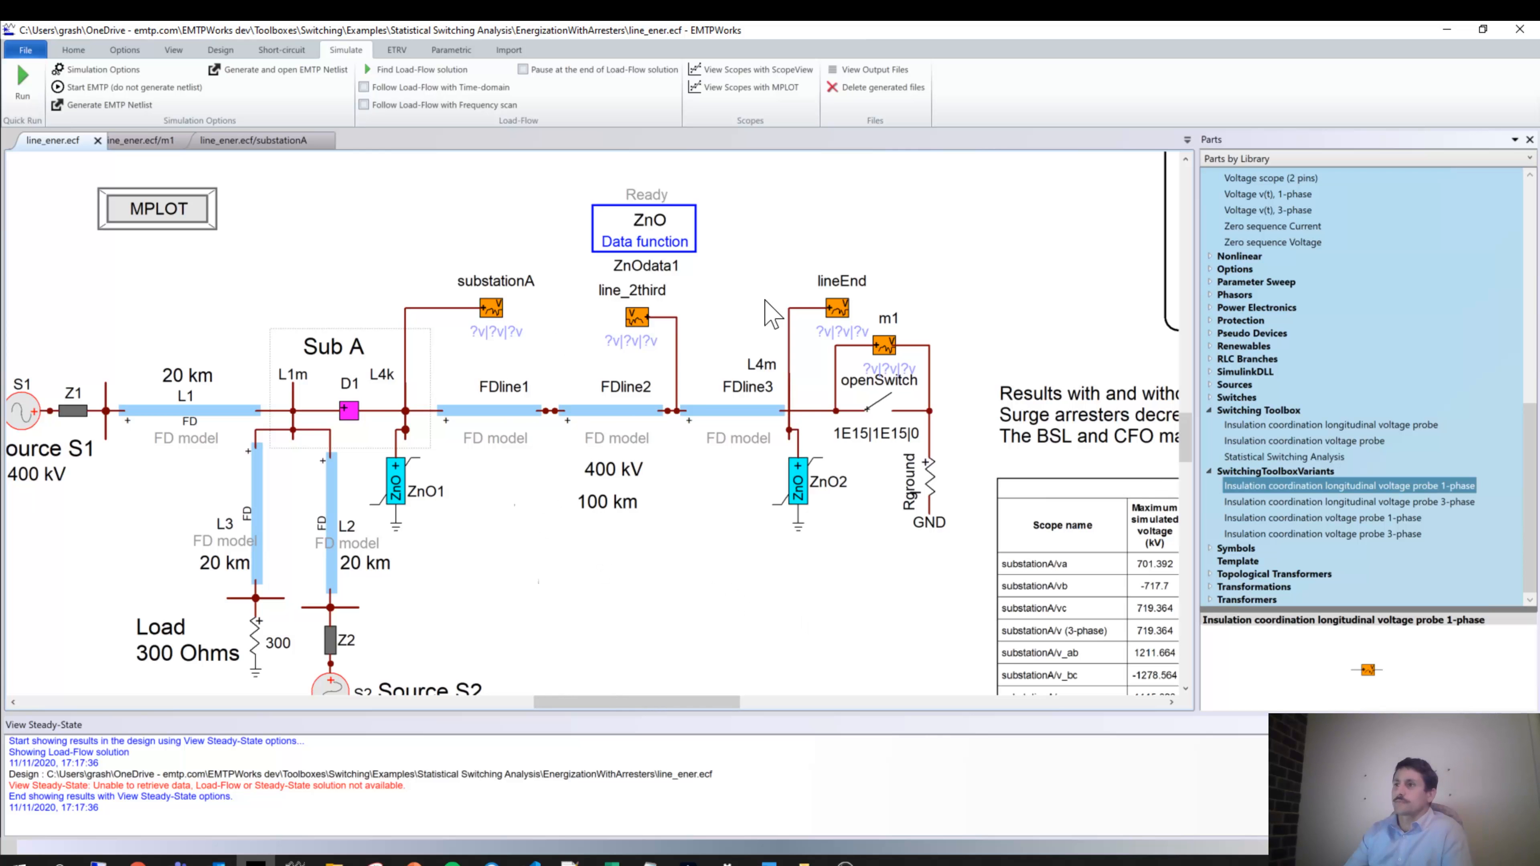
Place an Insulation coordination voltage probe from the Switching Toolbox library above Sub A and connect it at the L1m bus
left_click(1209, 471)
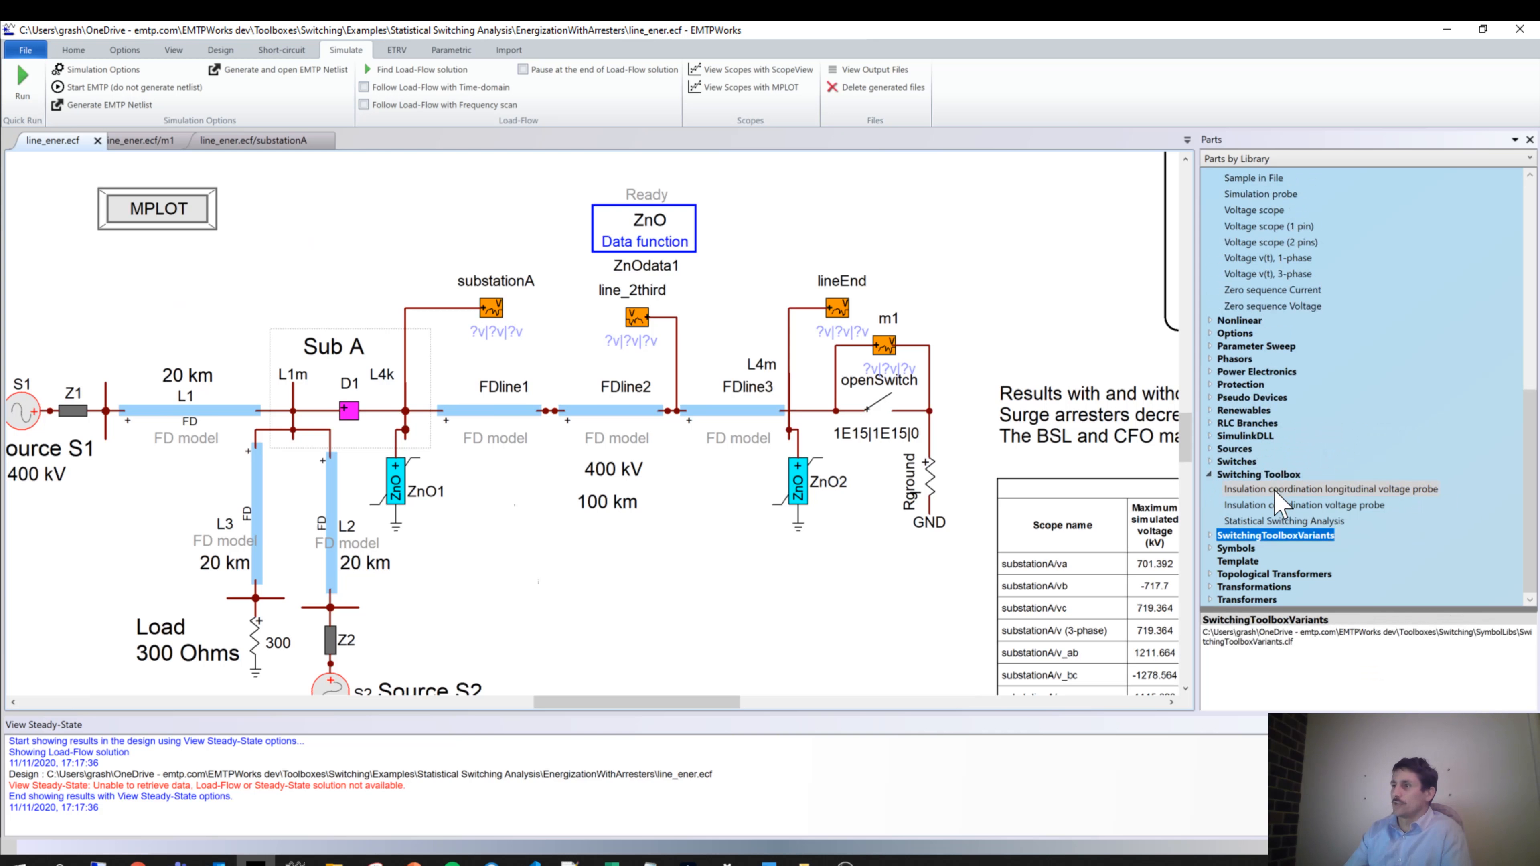
left_click(1258, 490)
left_click(1248, 503)
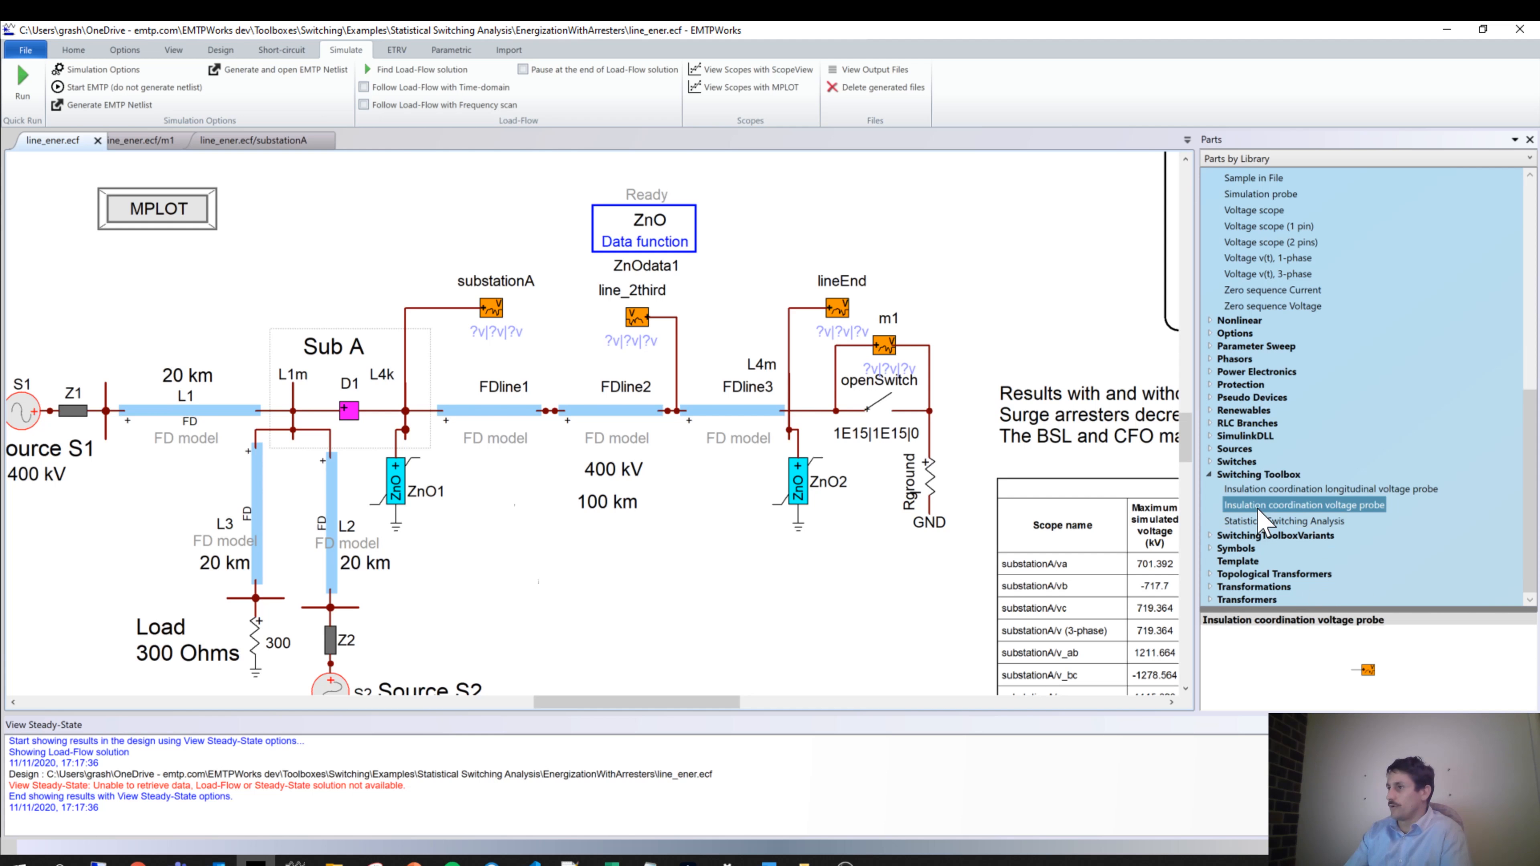
left_click_drag(1261, 506, 314, 302)
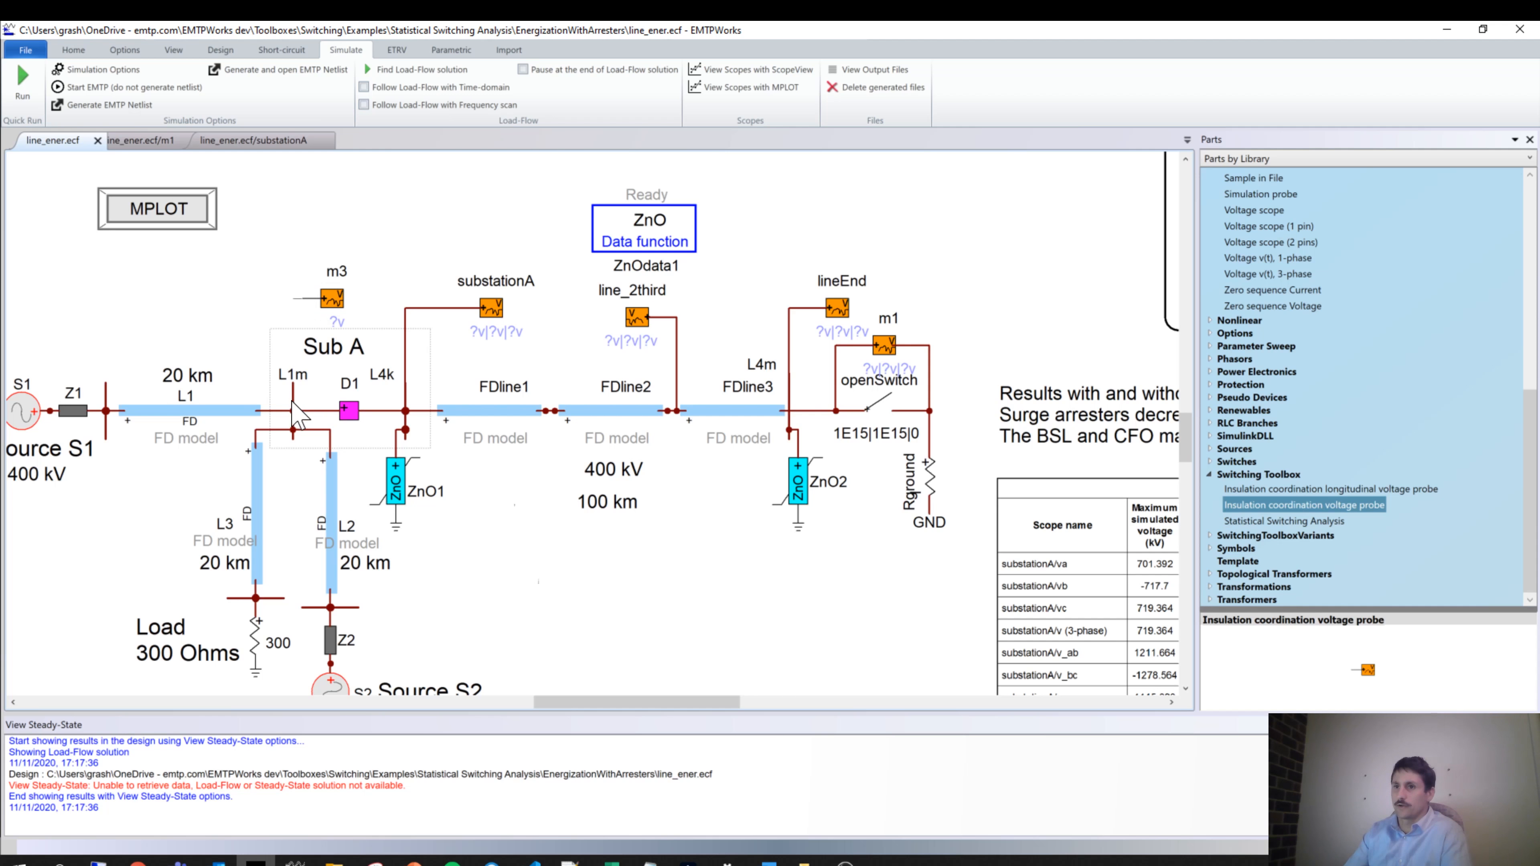
In the new probe's insulation coordination data, set the BSL to the standard value of 850 kV
double_click(332, 298)
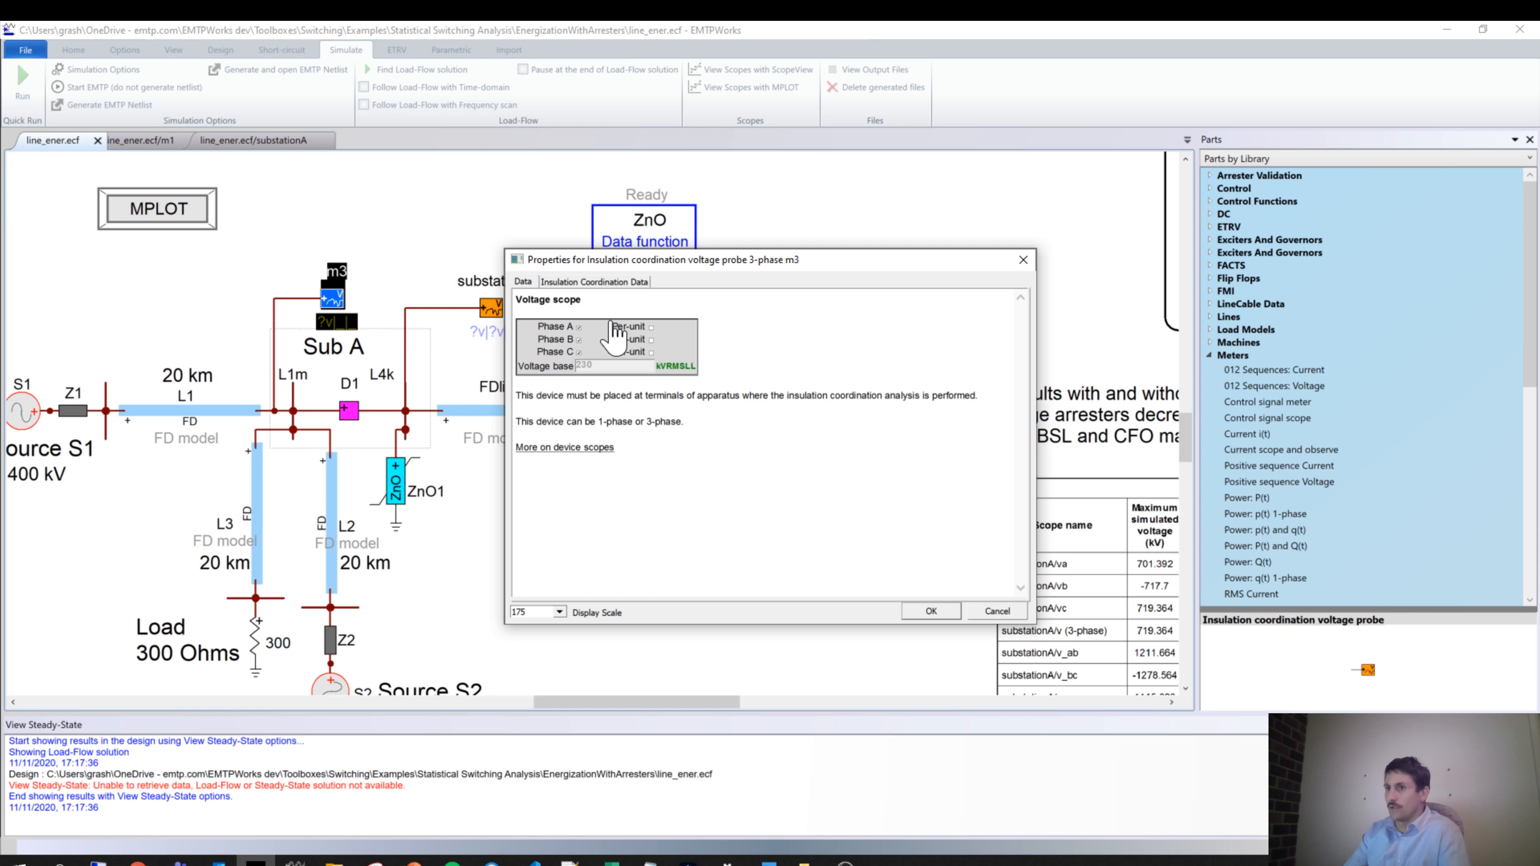
left_click(576, 281)
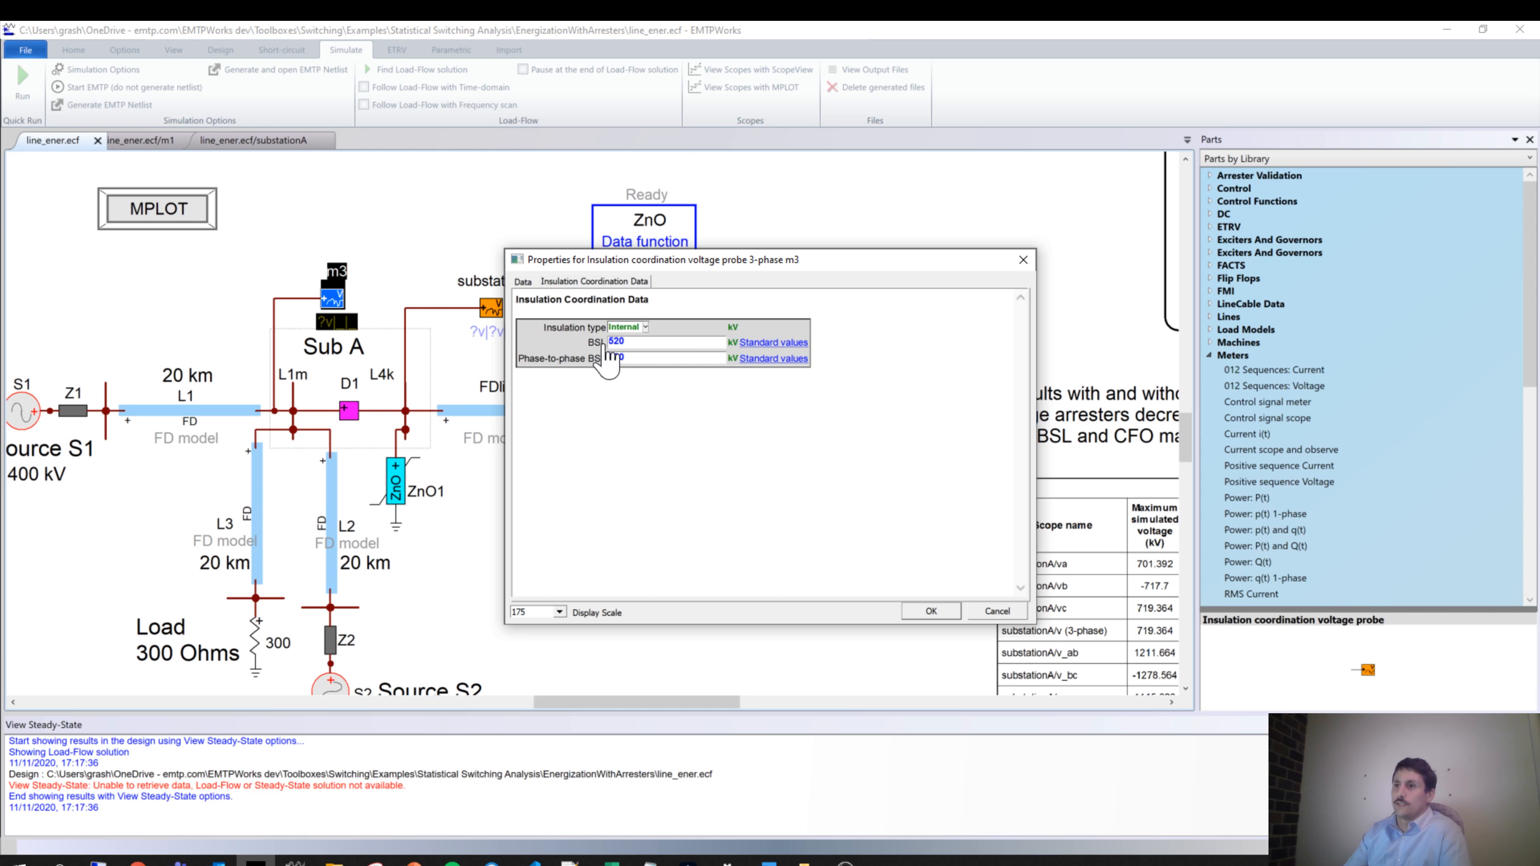
left_click(762, 358)
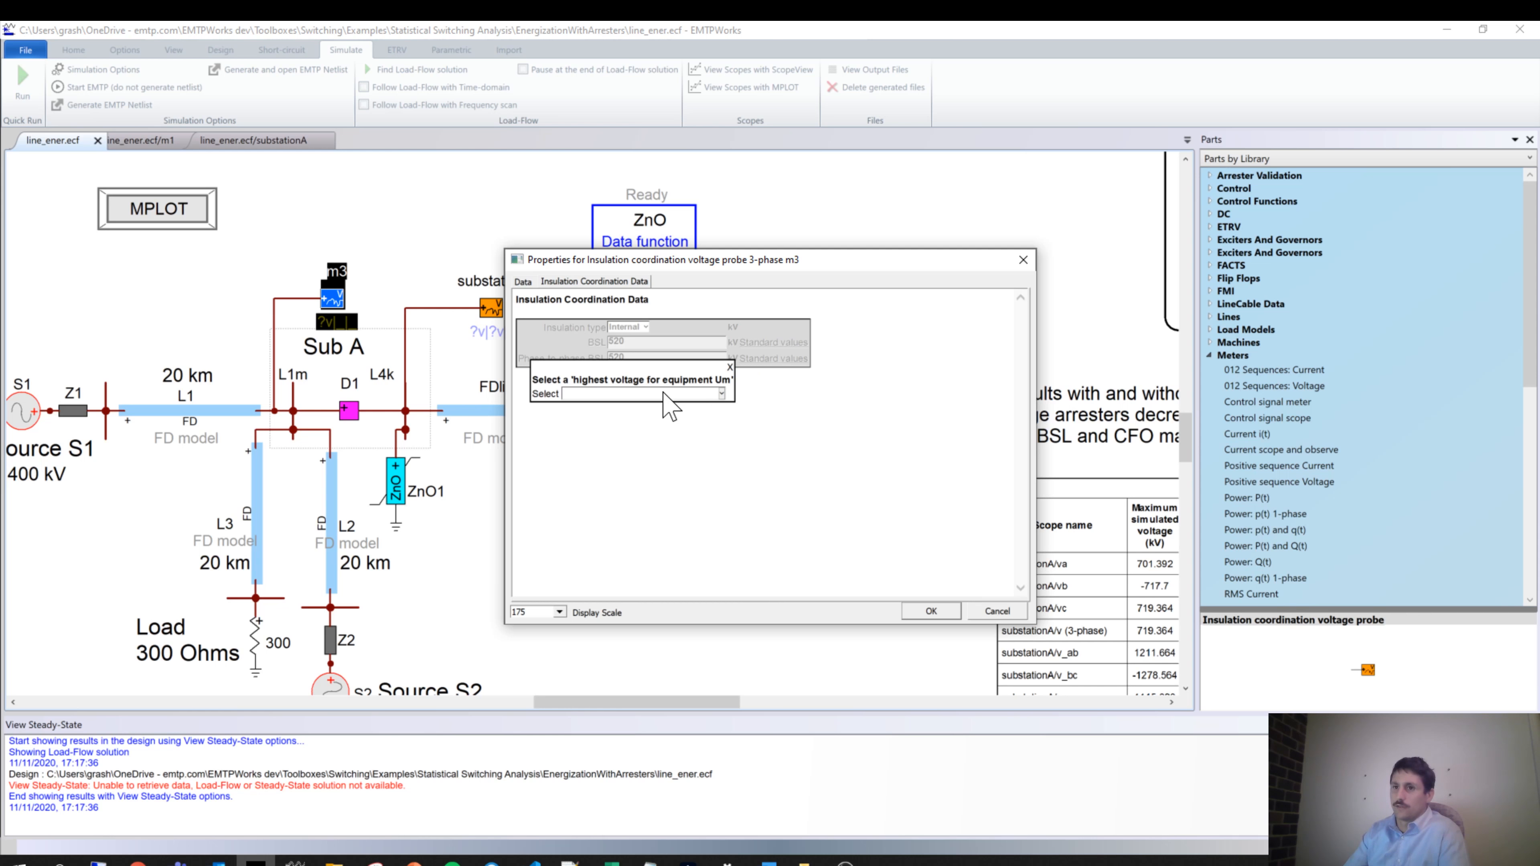
left_click(607, 393)
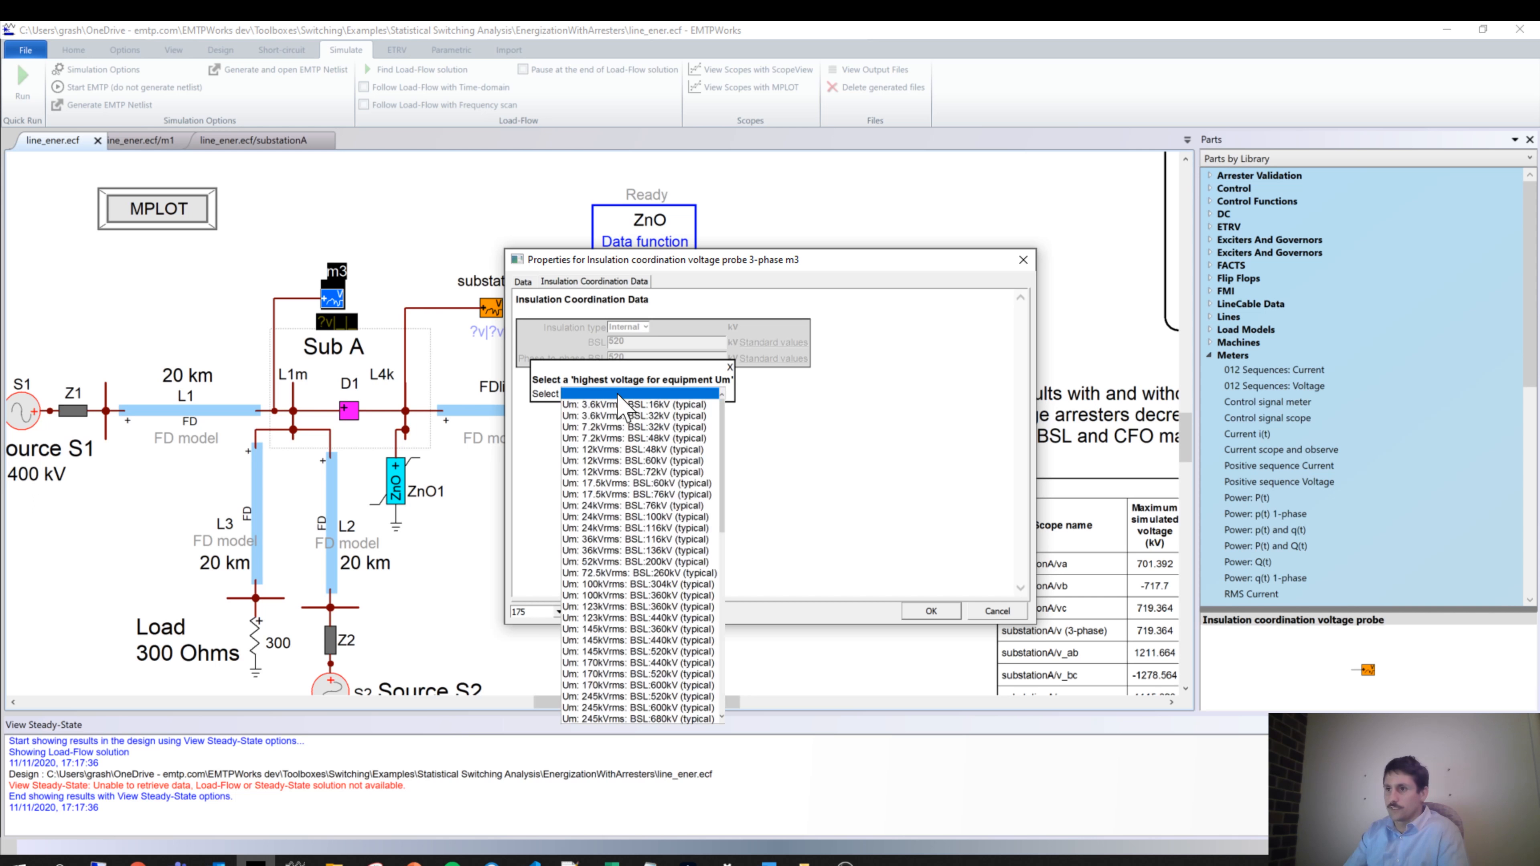
scroll(601, 525, "down", 5)
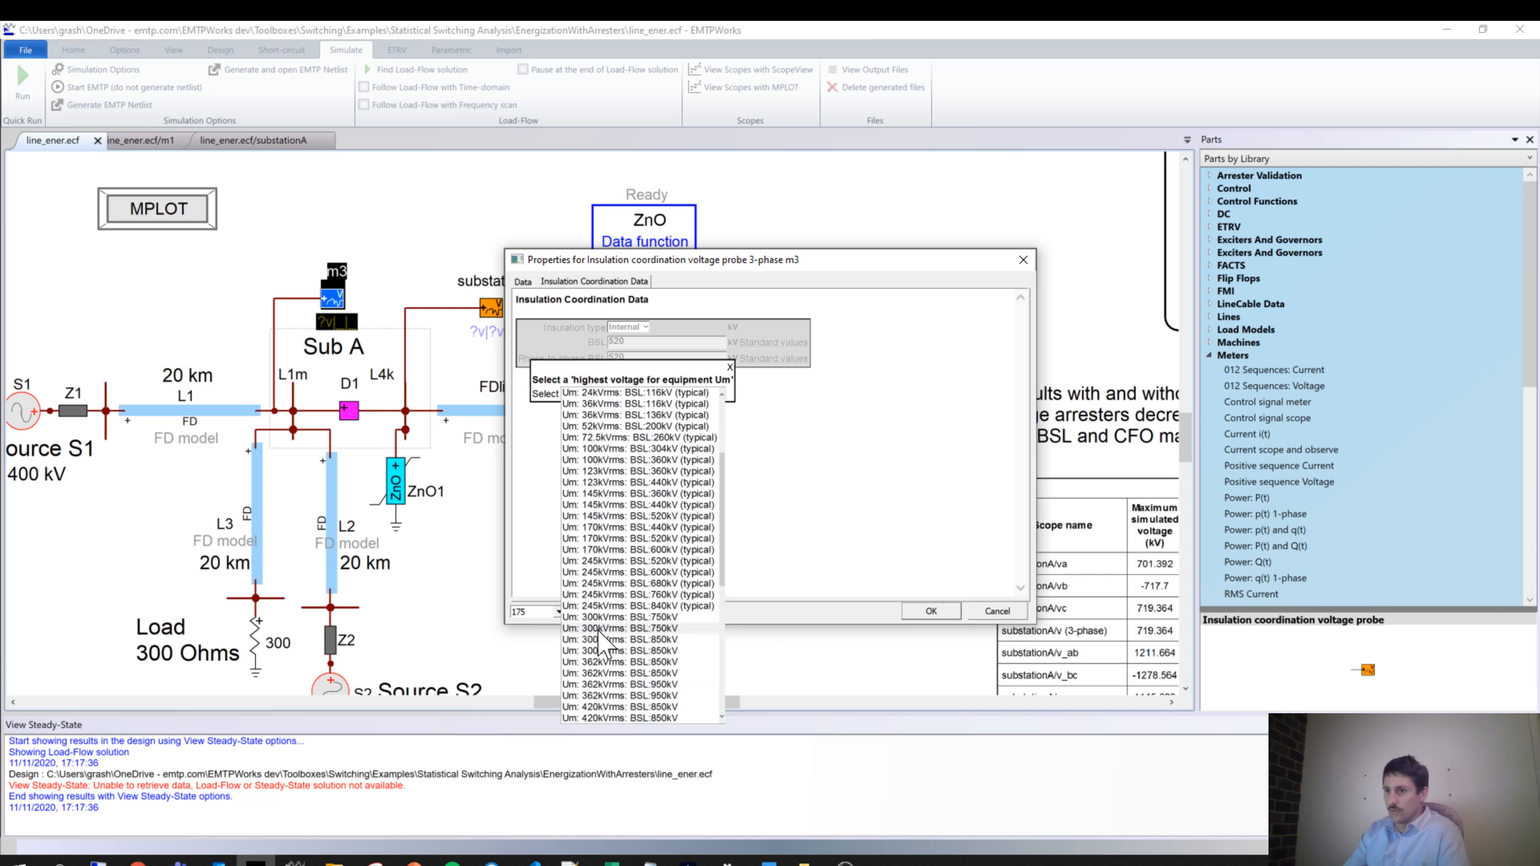
left_click(579, 644)
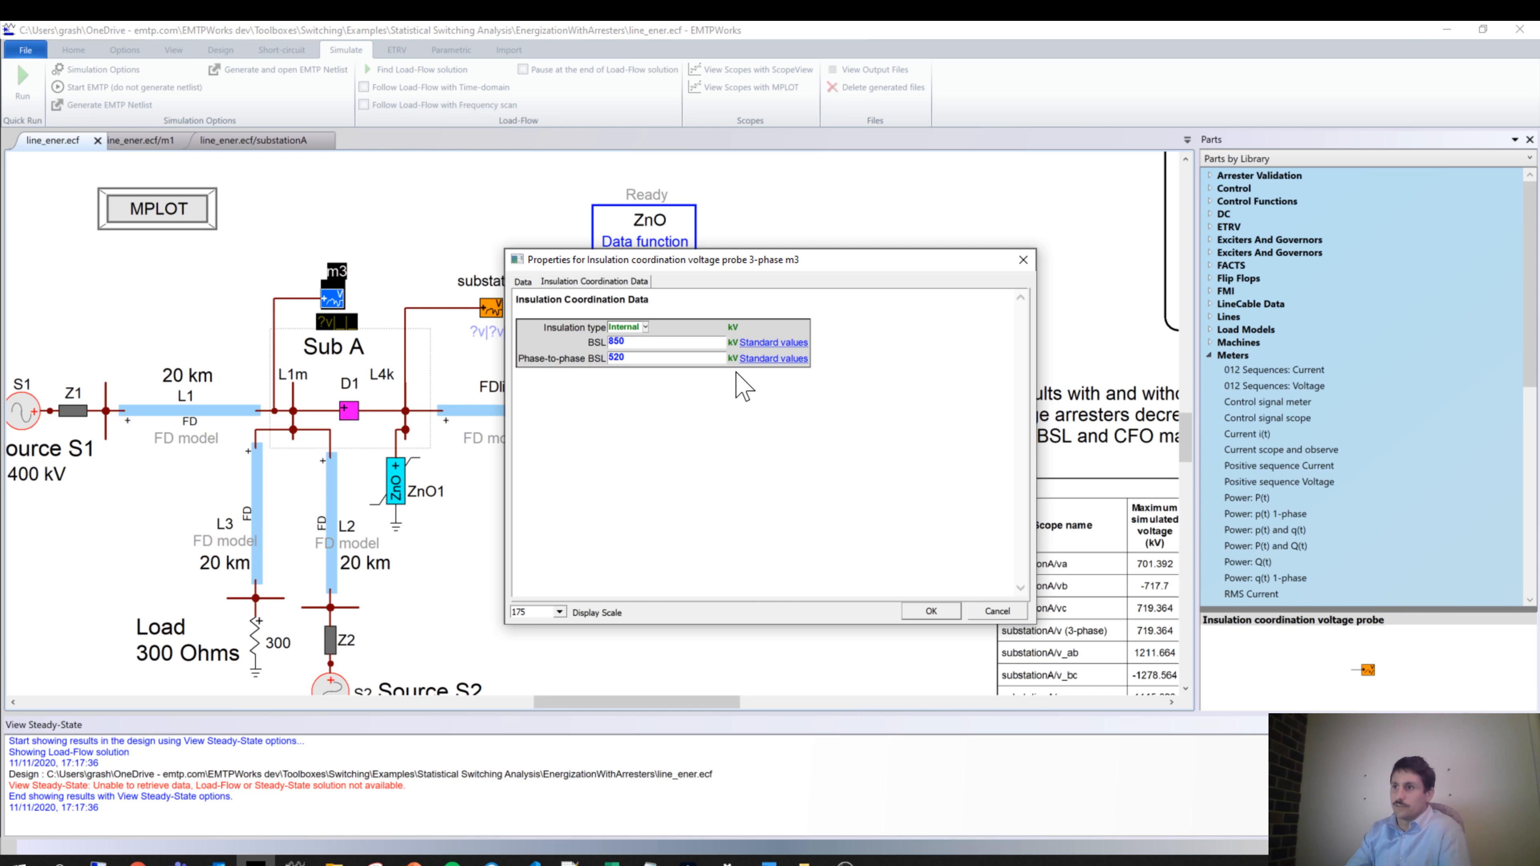
Set the probe's phase-to-phase BSL to the standard value of 1275 kV
left_click(743, 359)
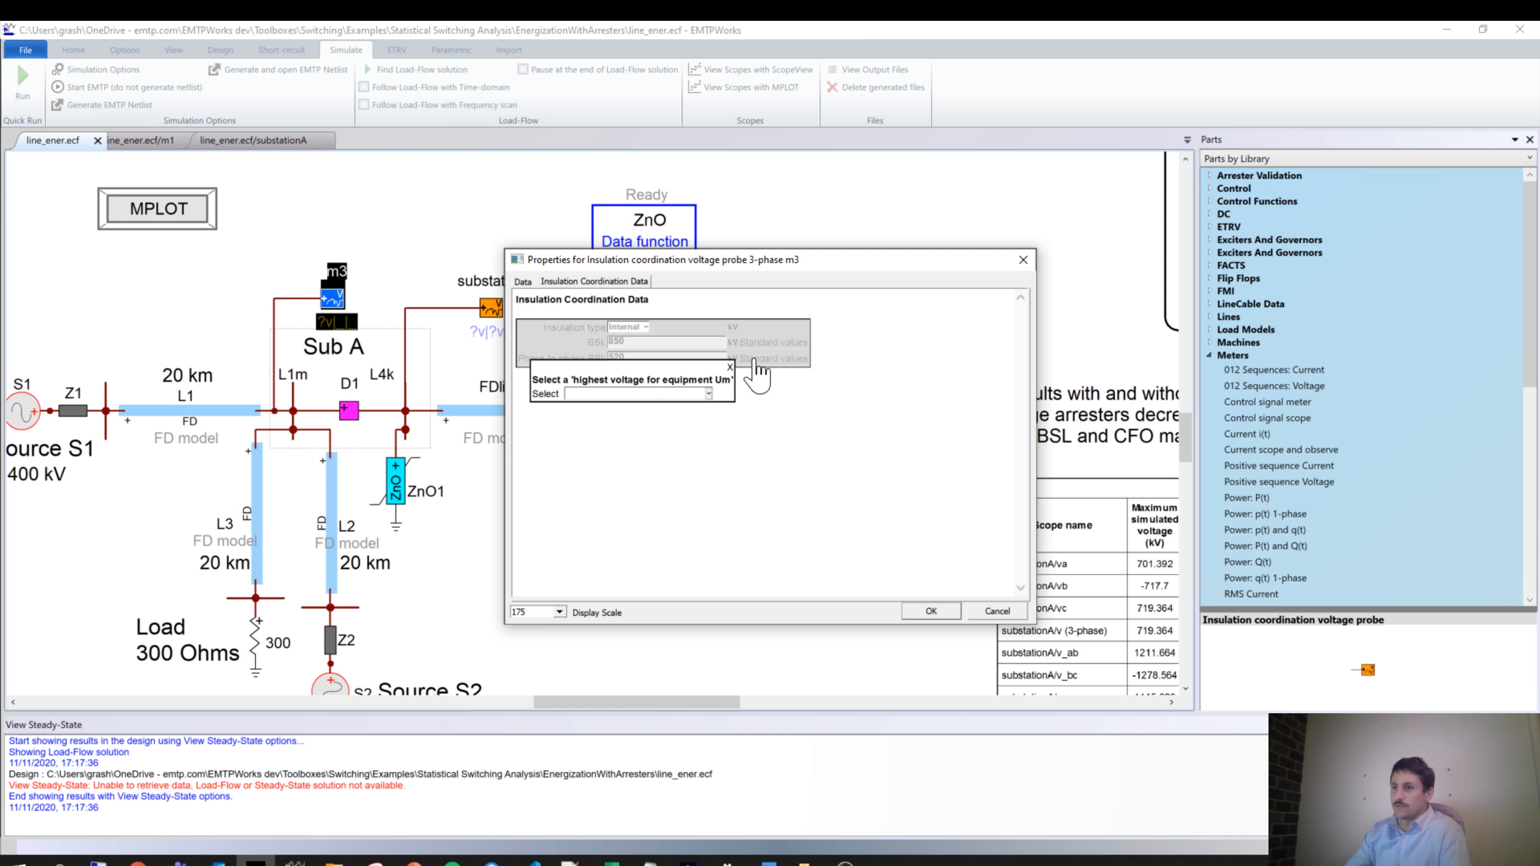
left_click(603, 394)
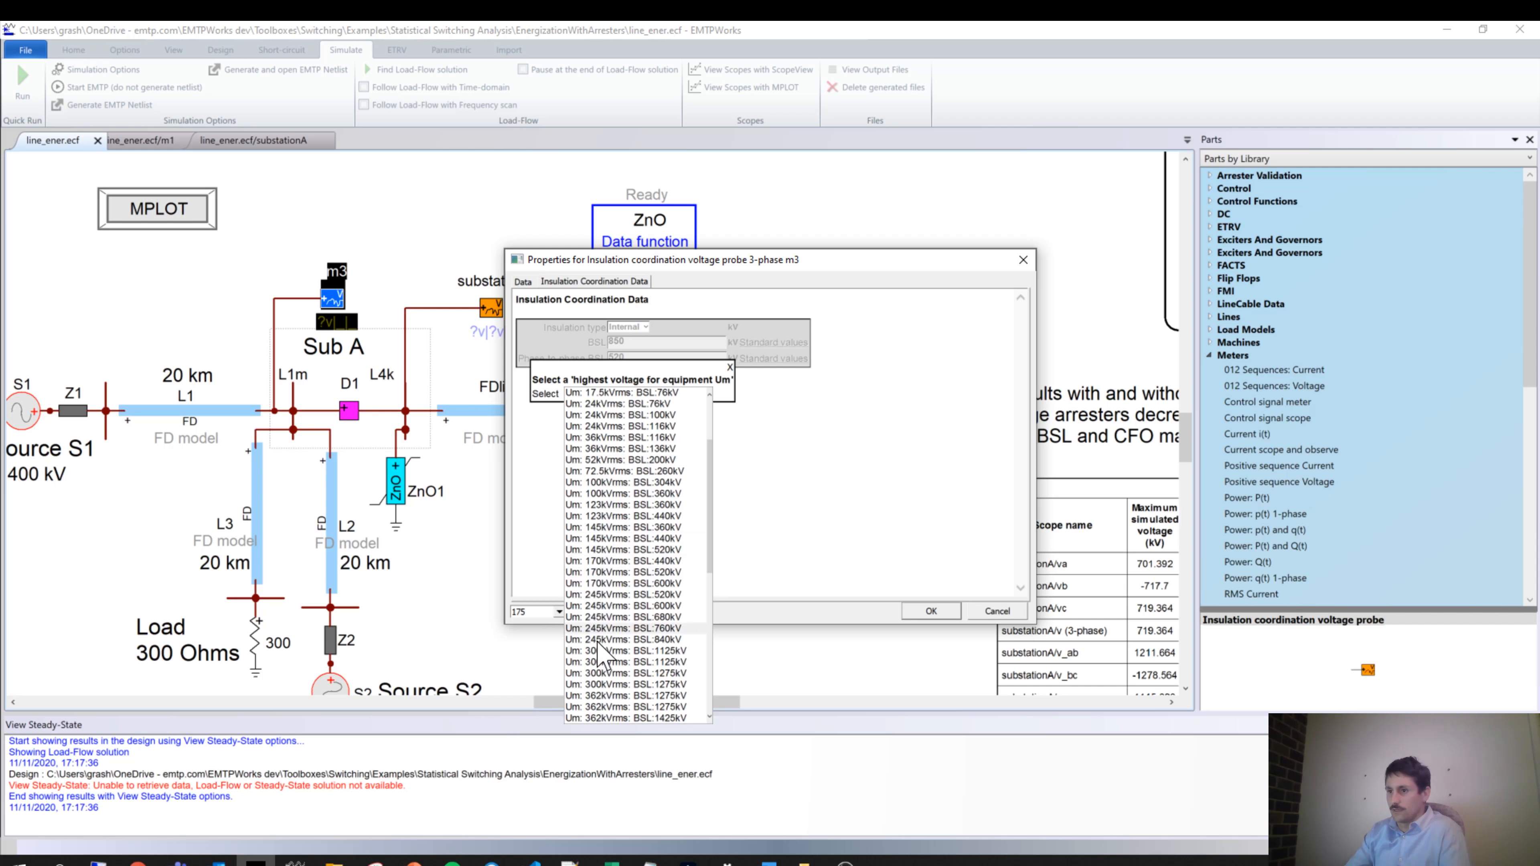
scroll(610, 667, "down", 2)
left_click(610, 667)
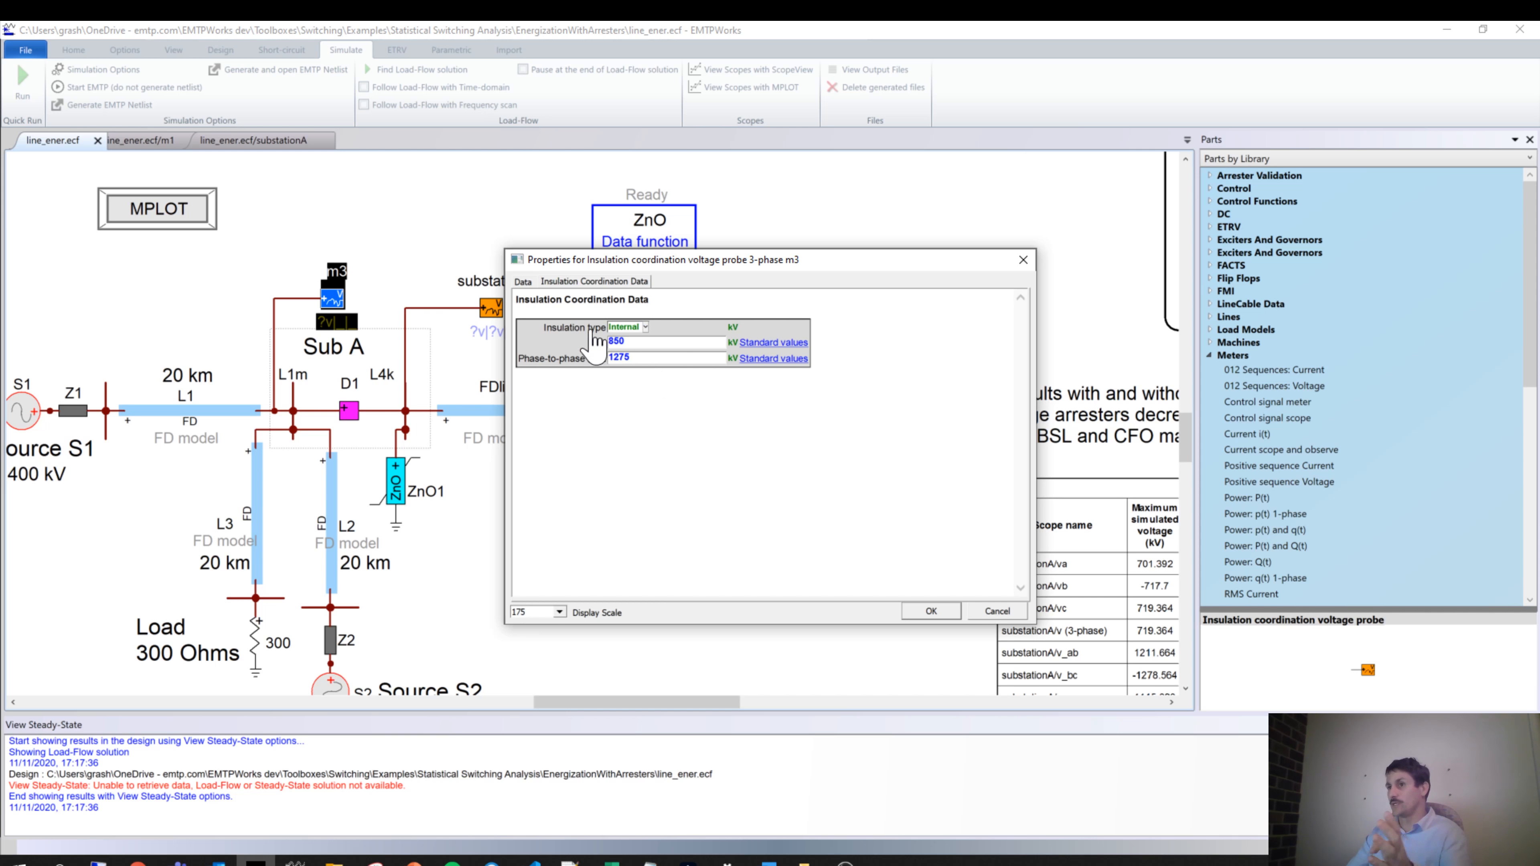
Change the probe's insulation type to External to bring up the CFO and clearance parameters
mouse_move(590, 346)
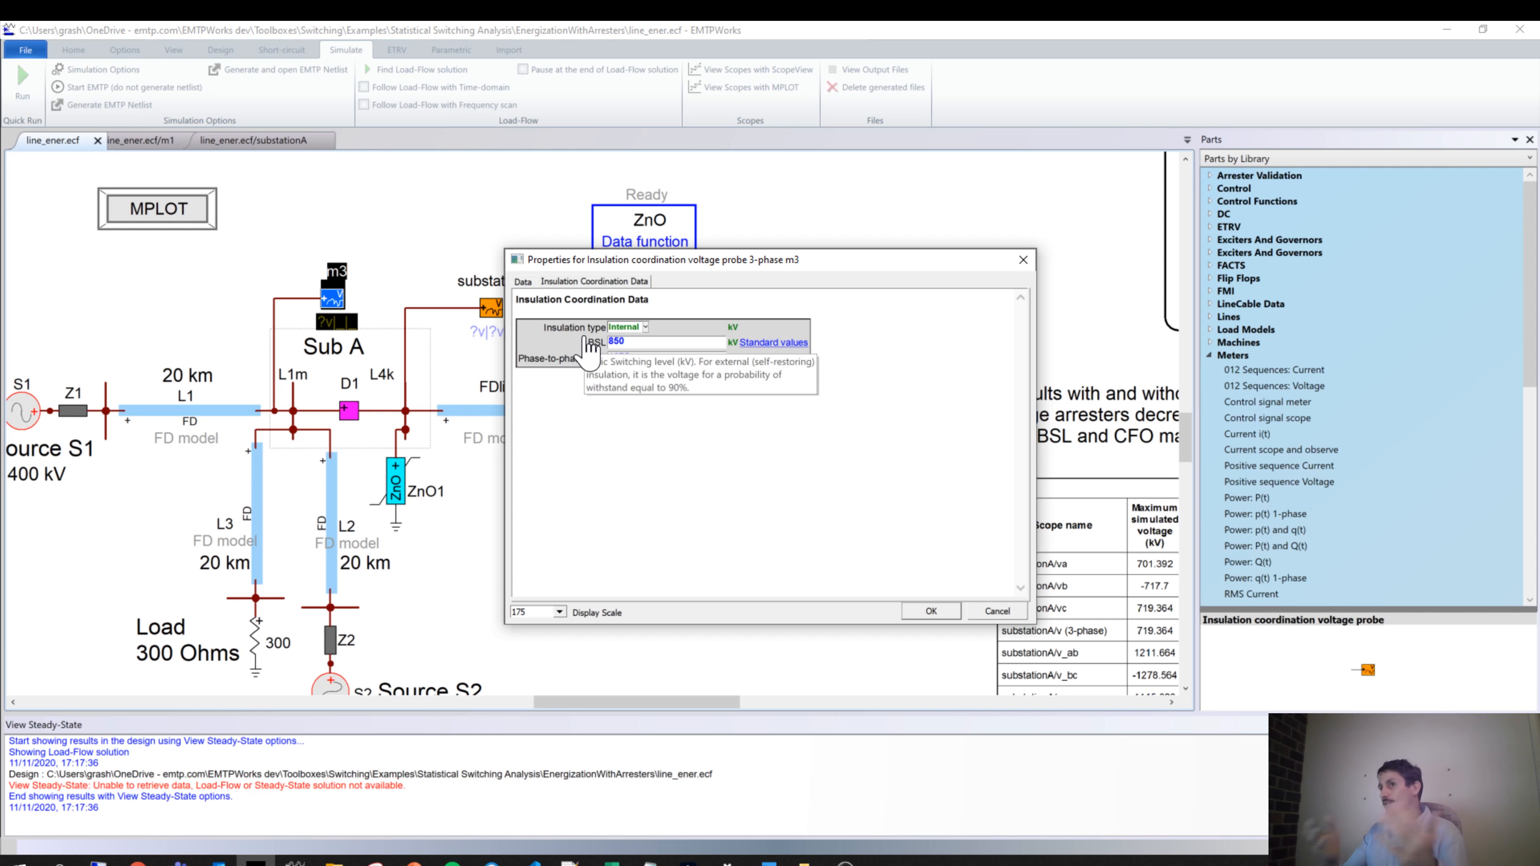
left_click(630, 328)
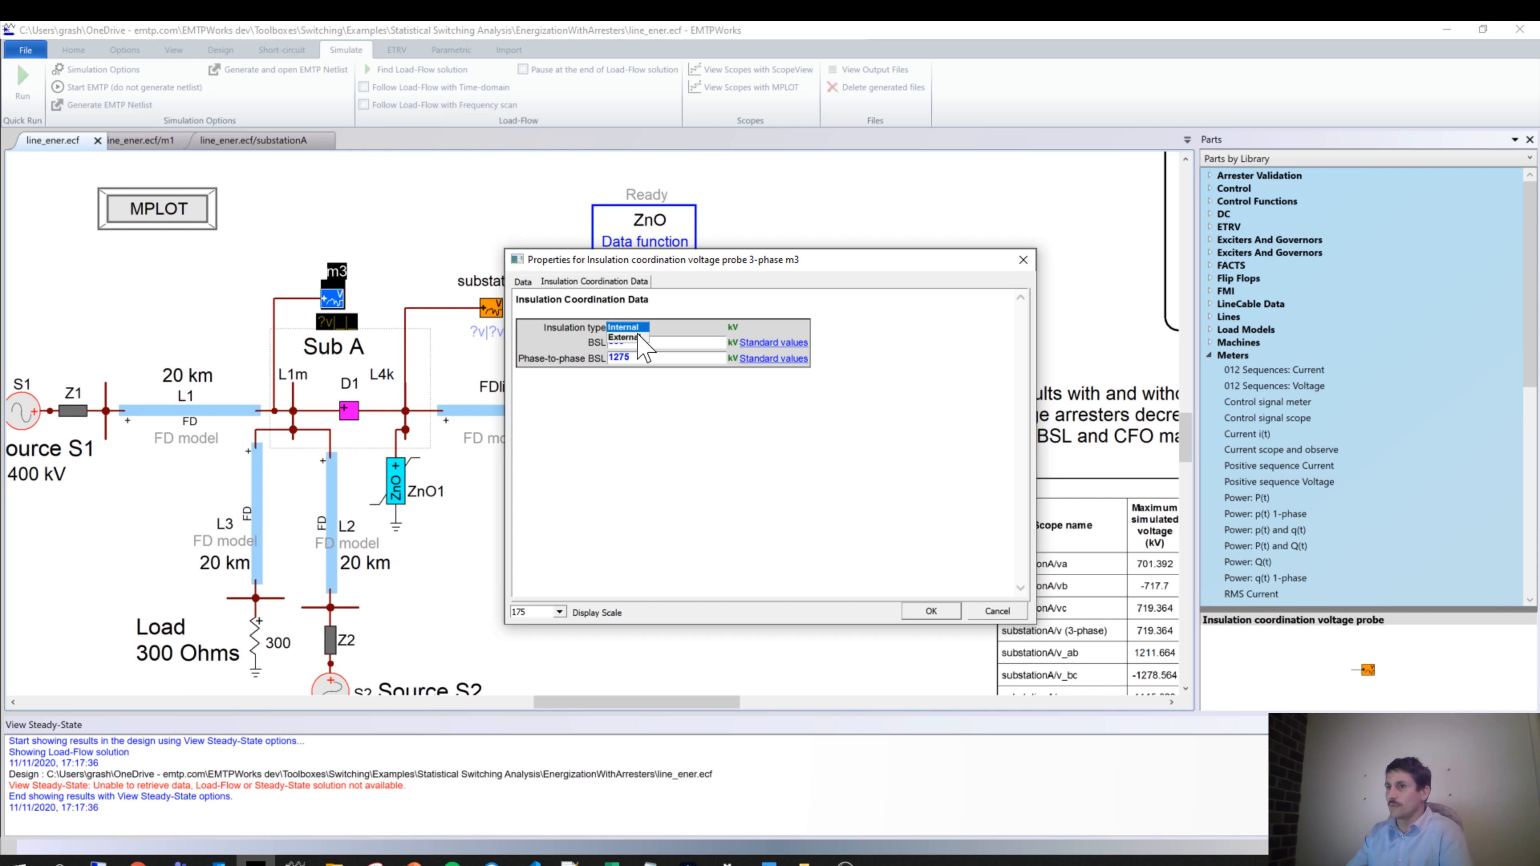
left_click(640, 349)
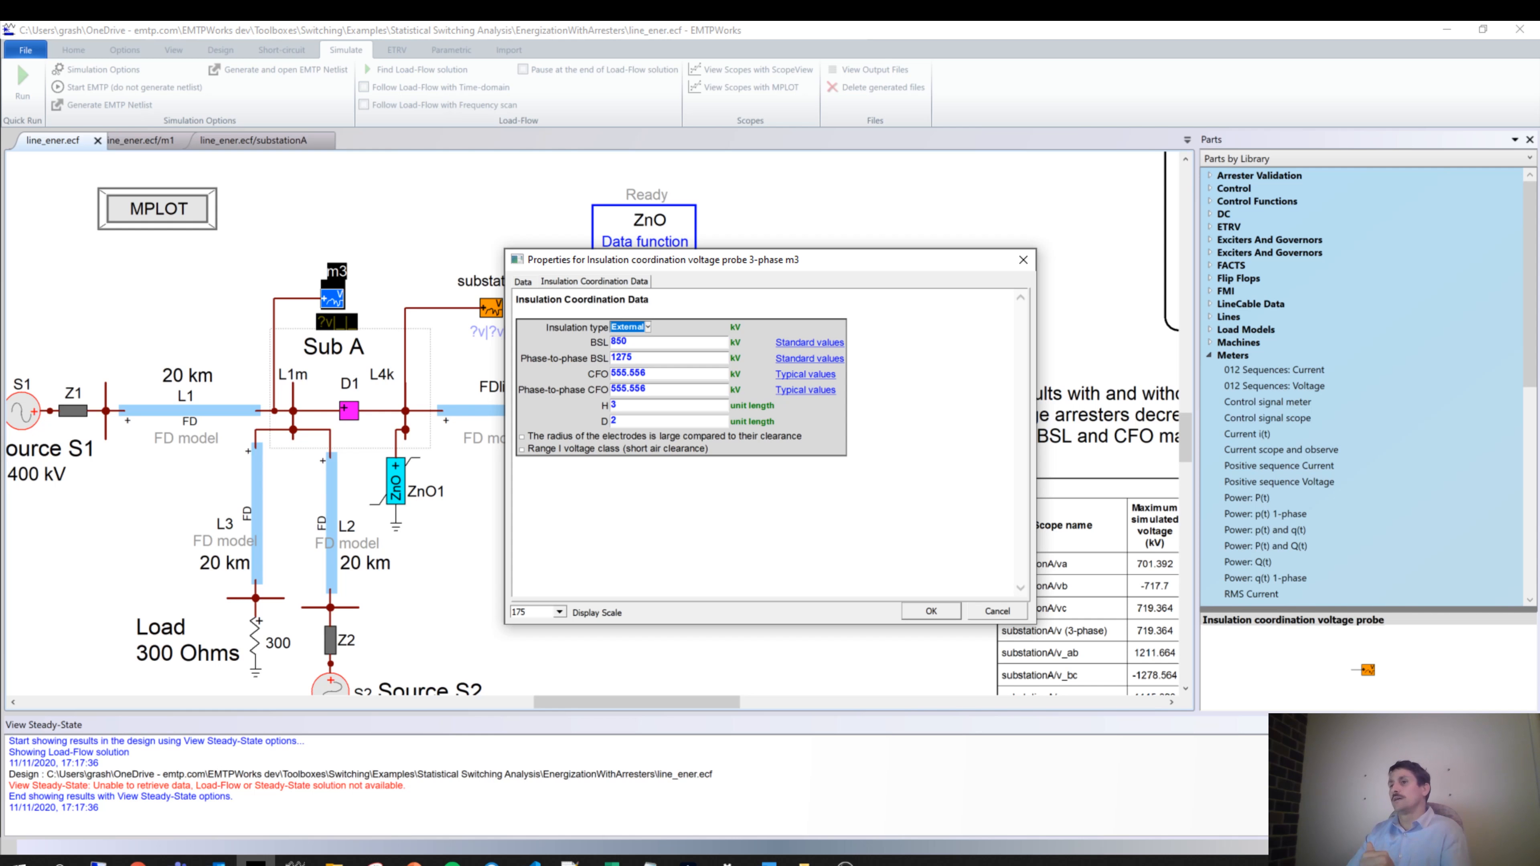
mouse_move(650, 446)
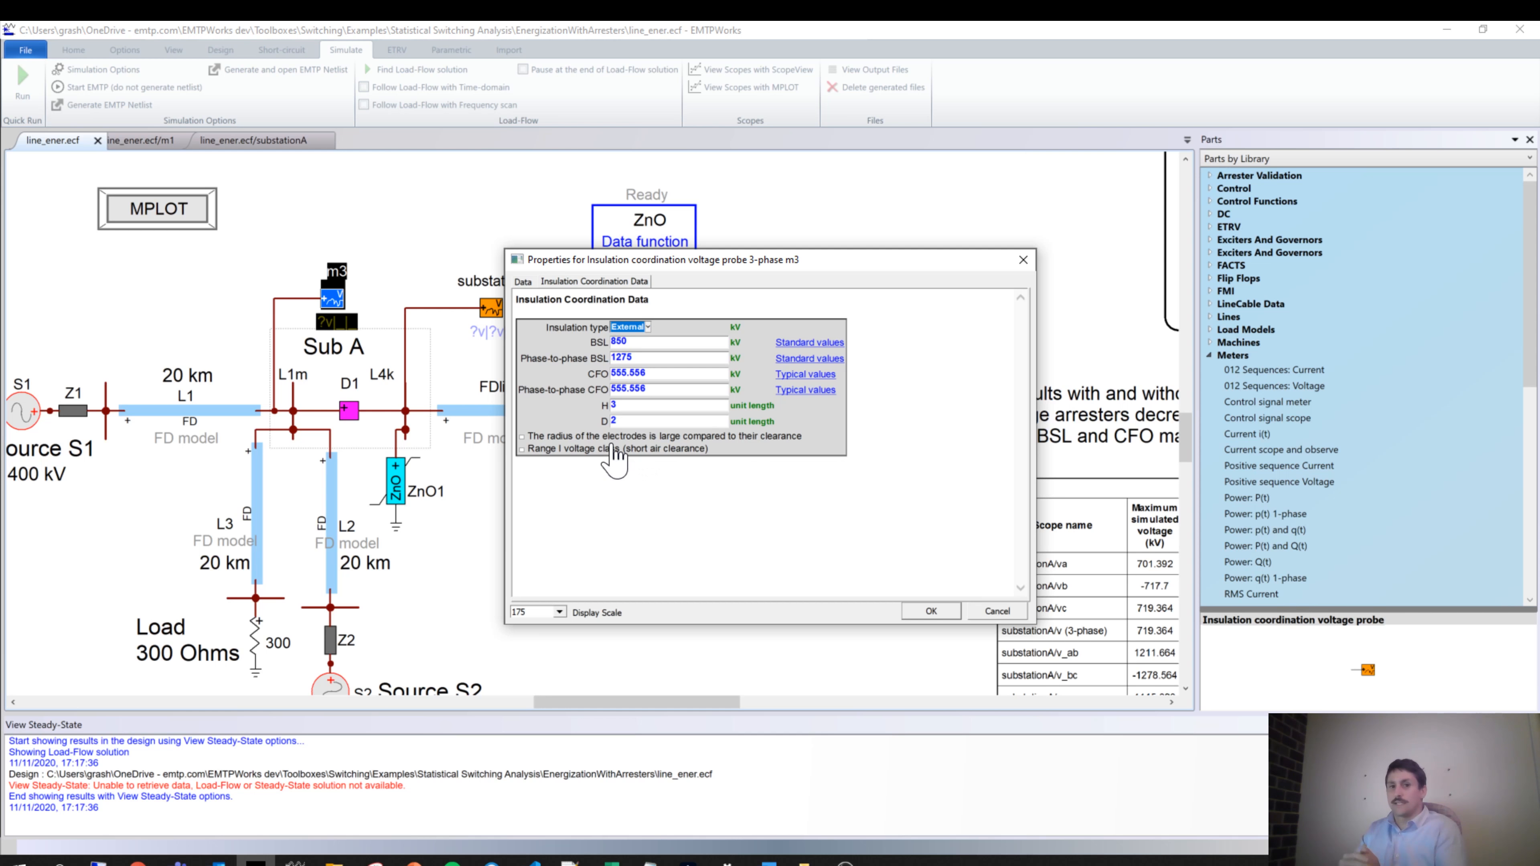
Switch to the PowerPoint slide show and go back to the Statistical Method slide on phase-to-phase overvoltages
left_click(414, 861)
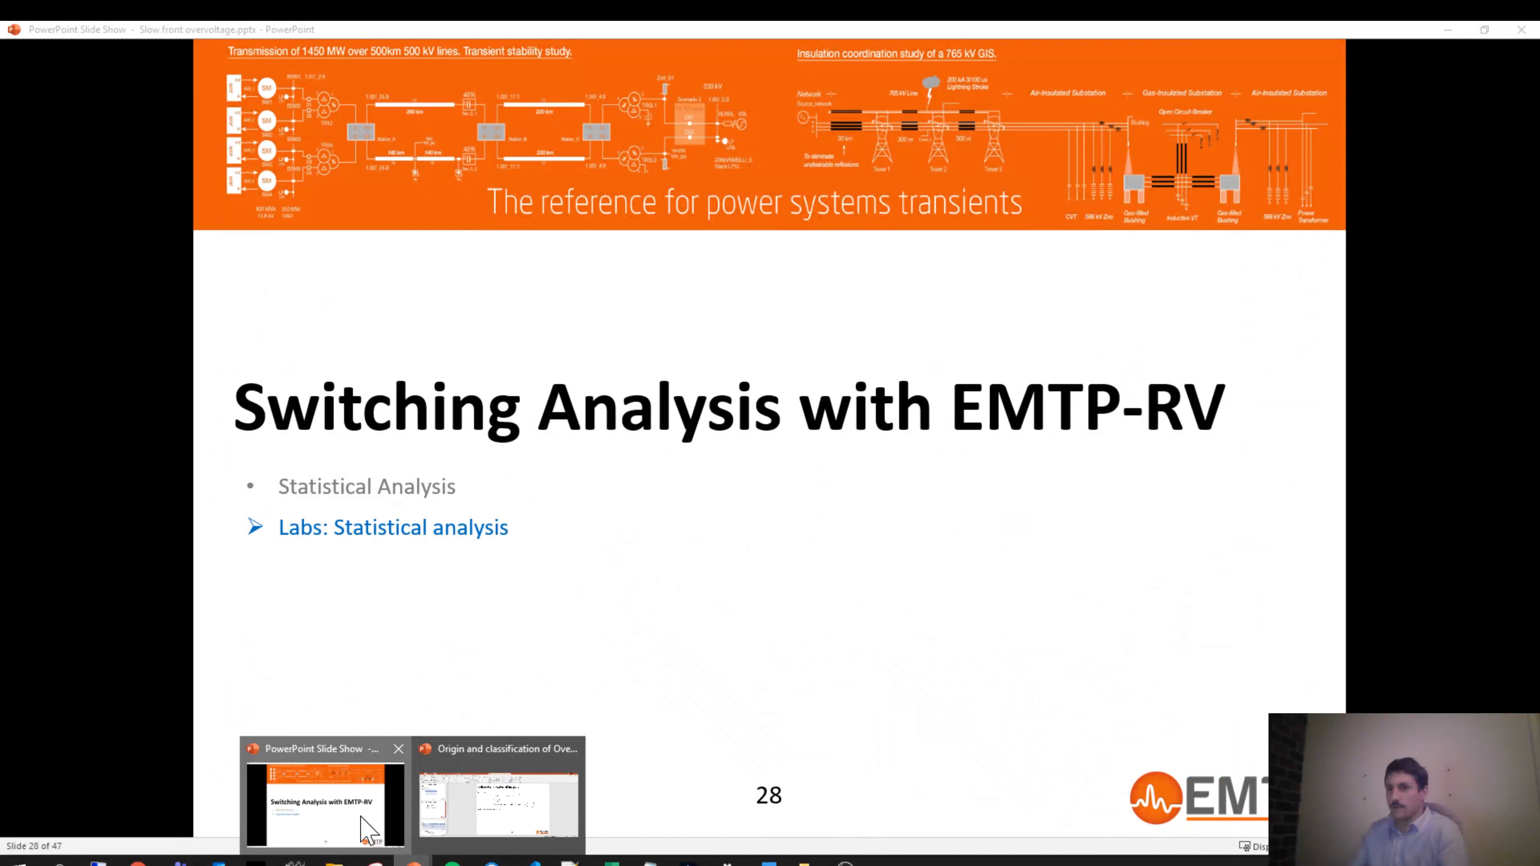
left_click(358, 831)
key("Left")
key("Left")
key("Left")
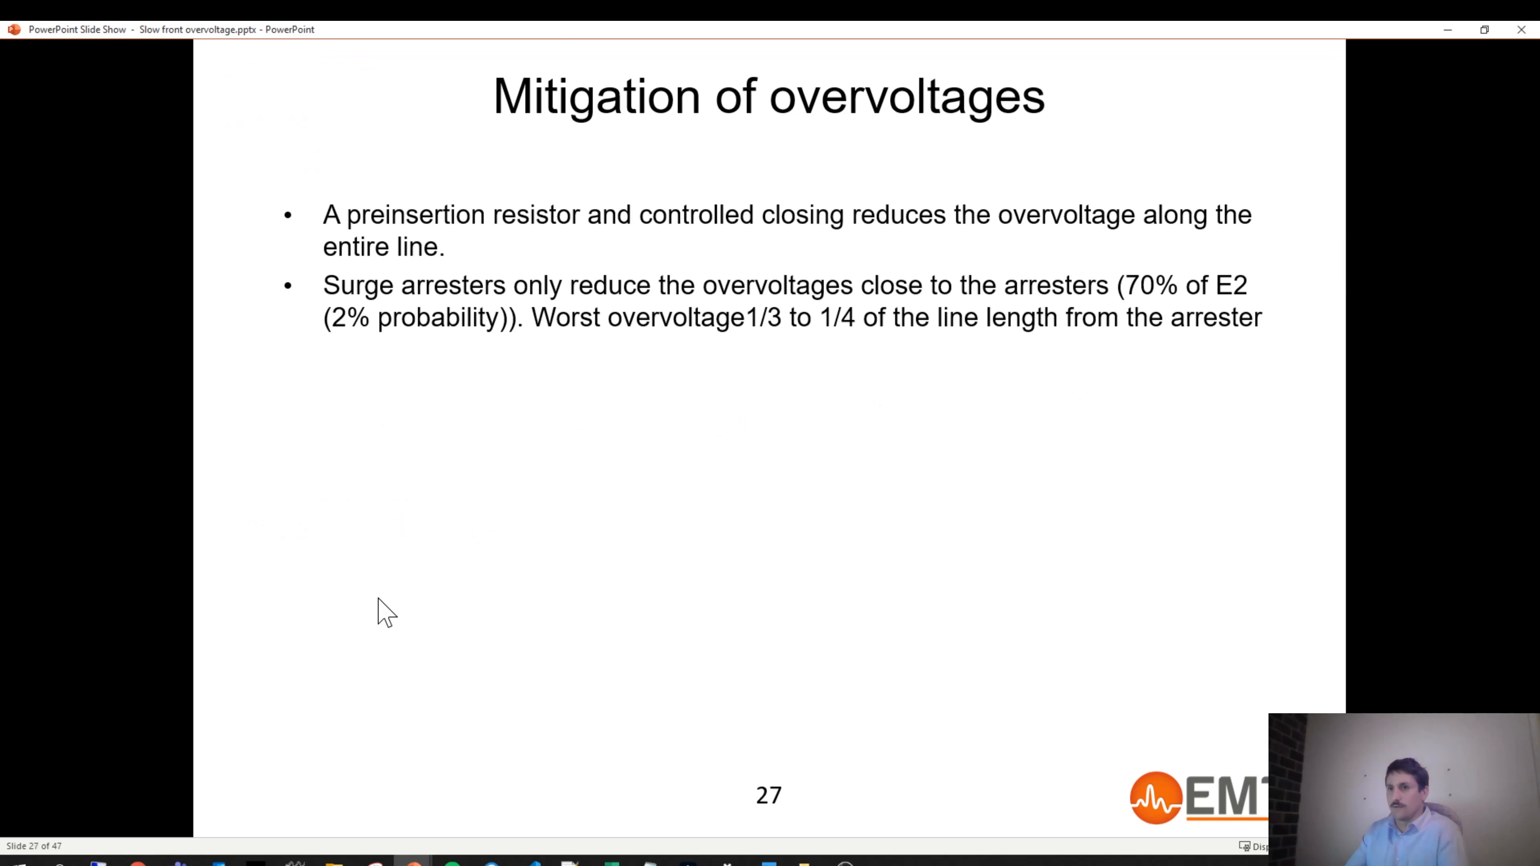
key("Left")
key("Left")
key("Left")
key("Left")
key("Left")
key("Left")
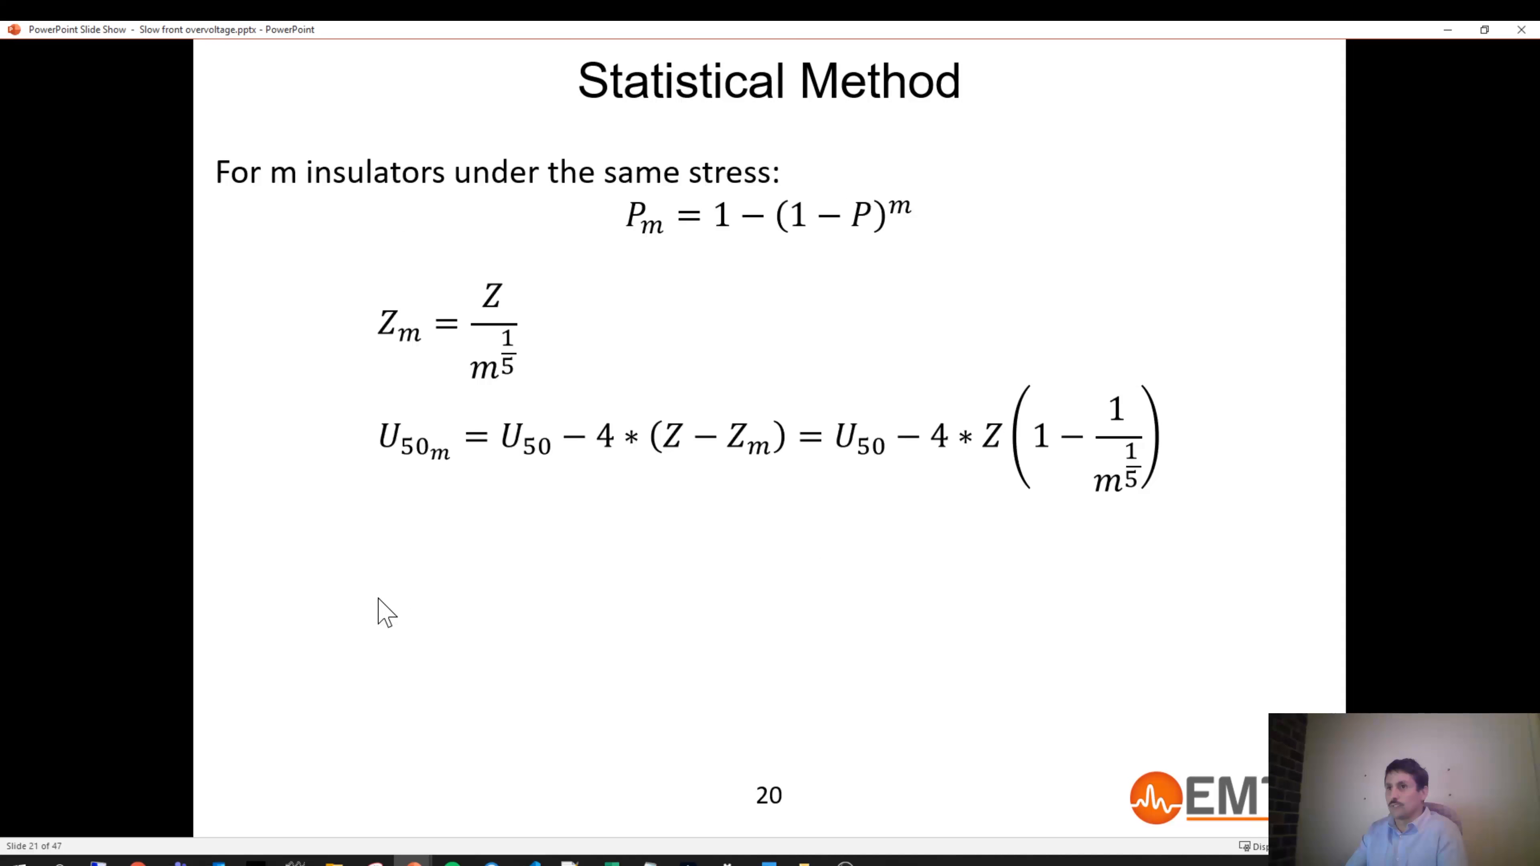
key("Left")
key("Left")
key("Left")
key("Right")
key("Right")
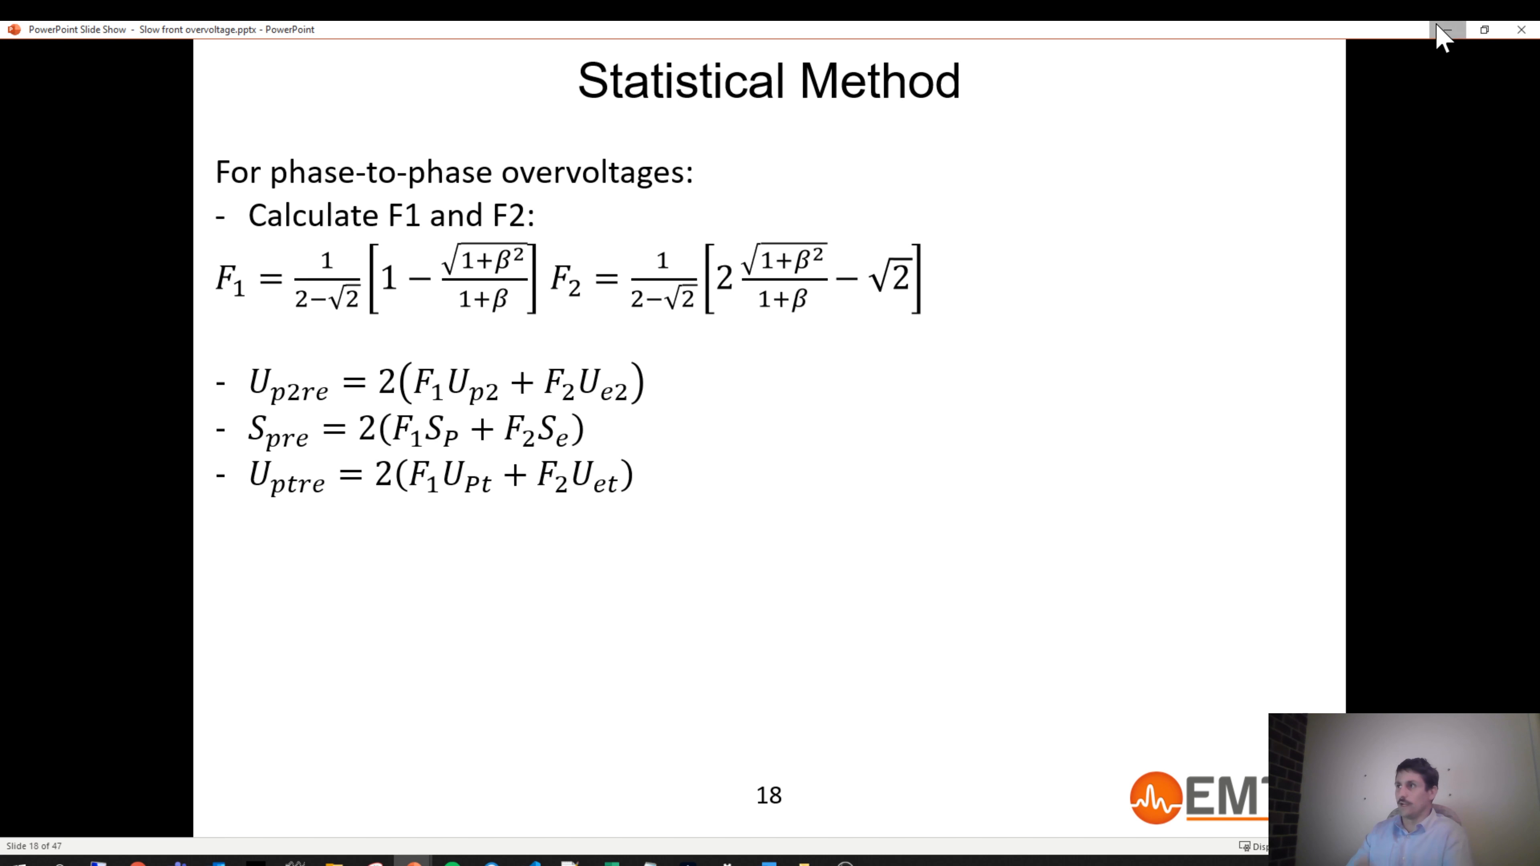
Switch back to EMTPWorks and close the probe's properties without accepting the changes
left_click(1448, 29)
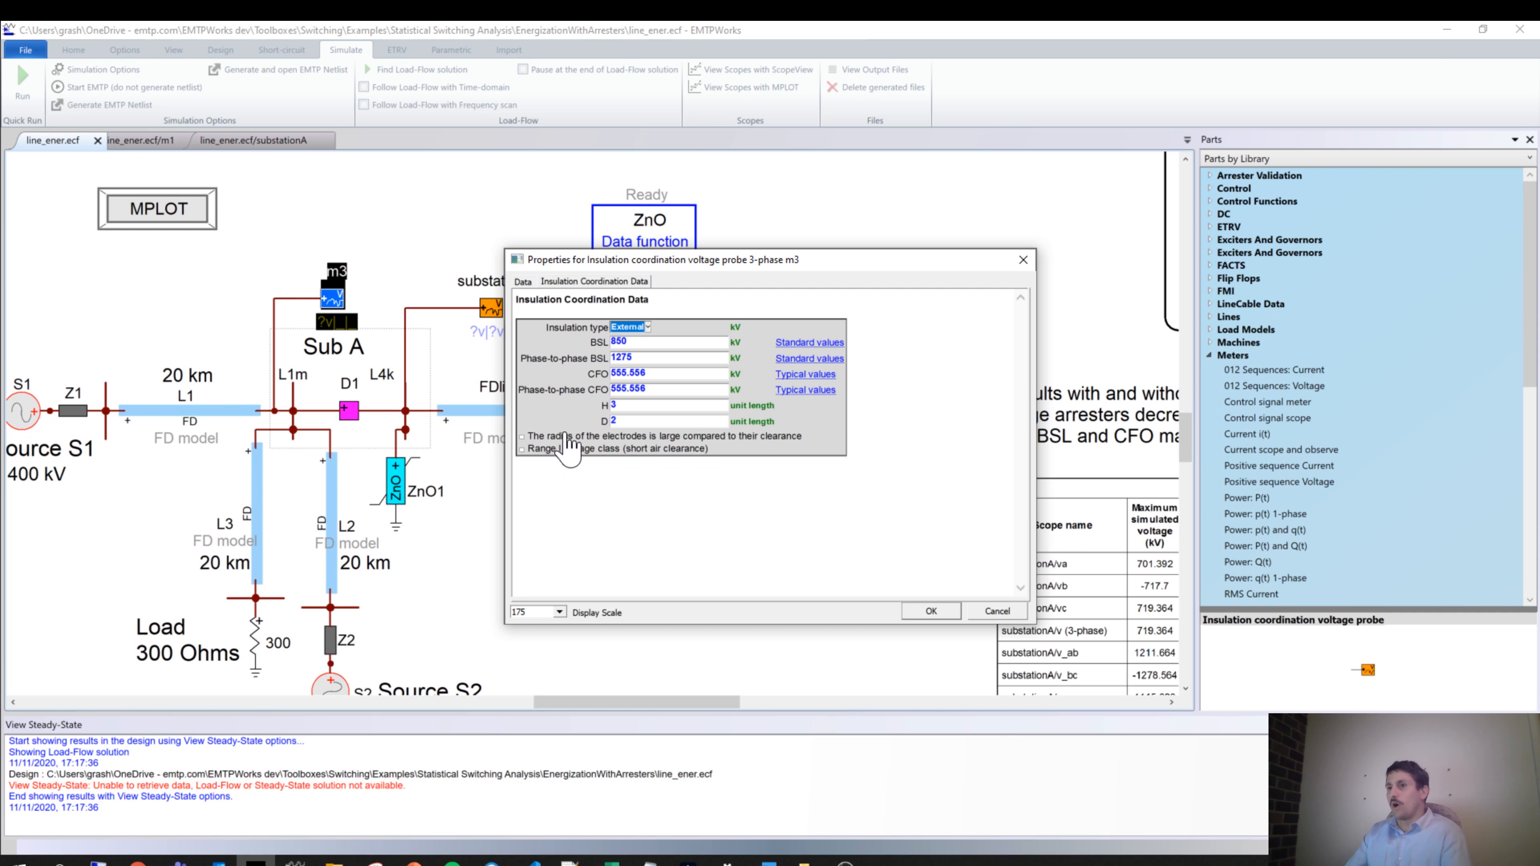
mouse_move(570, 446)
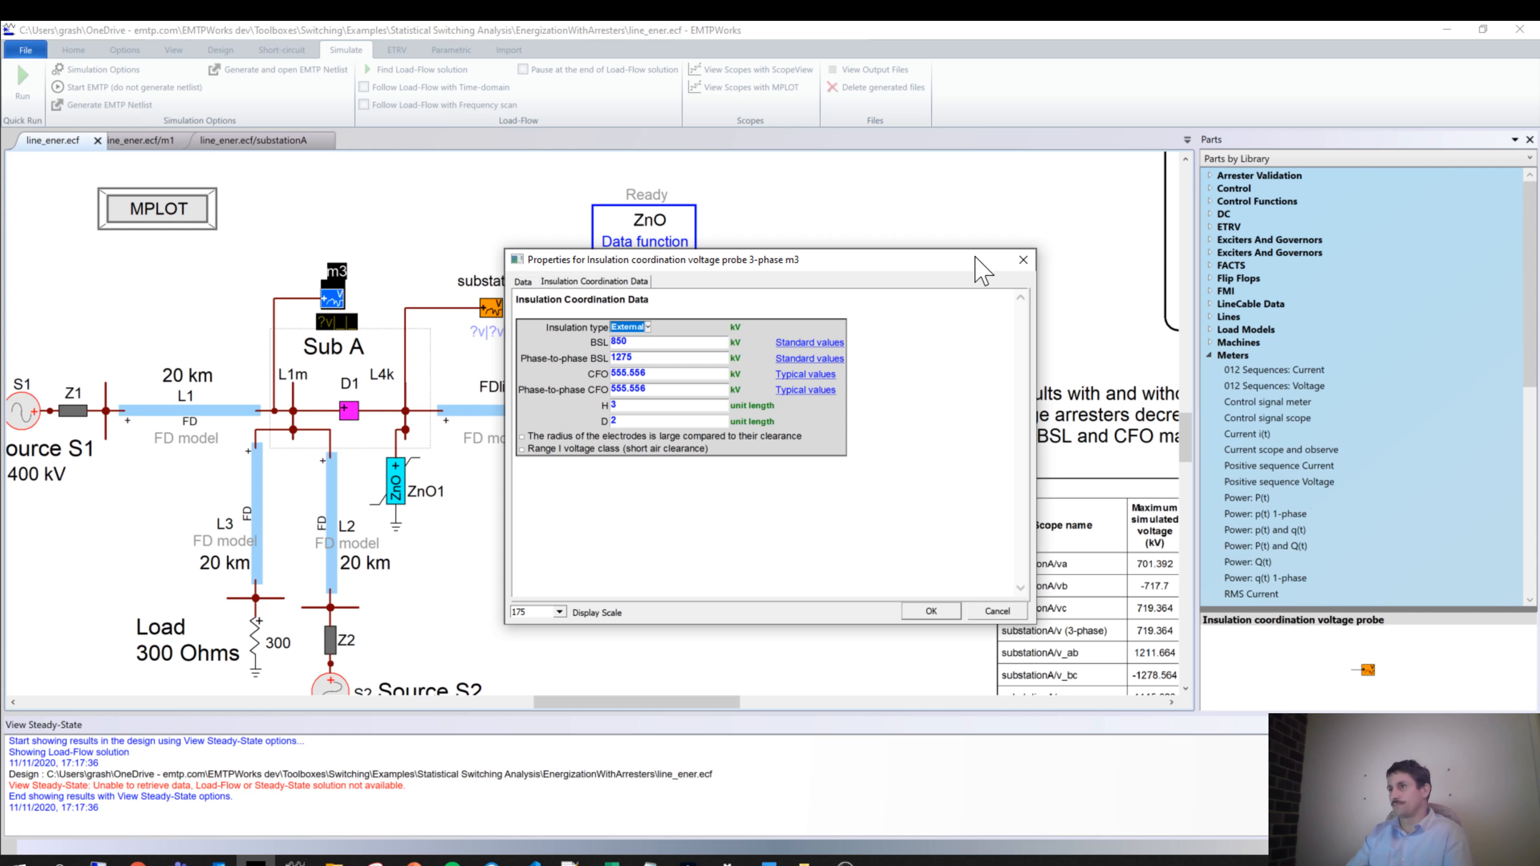
left_click(1023, 260)
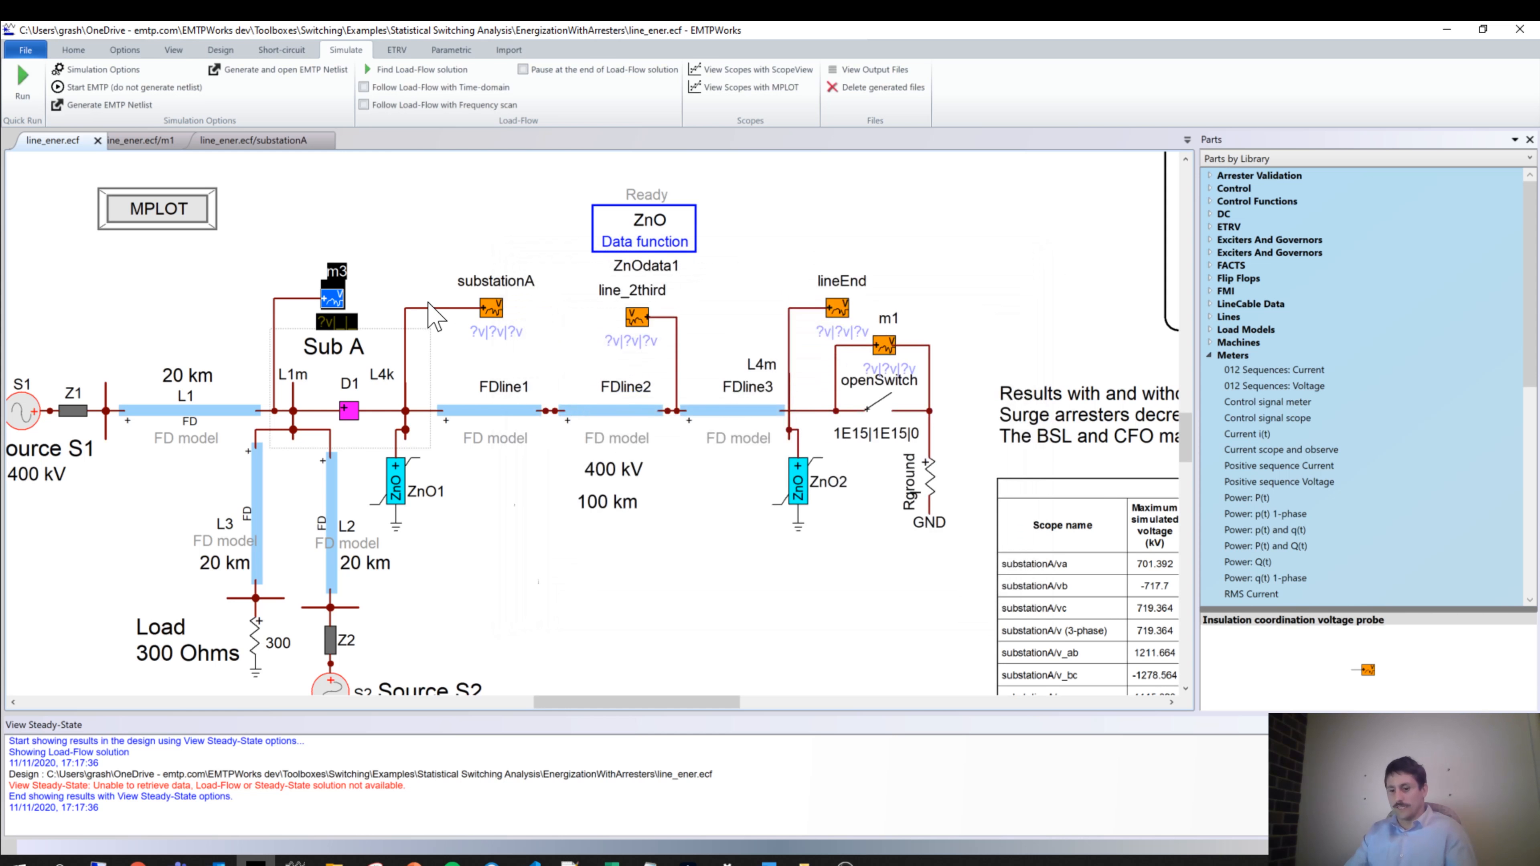
Delete the extra probe m3 above Sub A together with its connecting wire
left_click(317, 274)
left_click(295, 299)
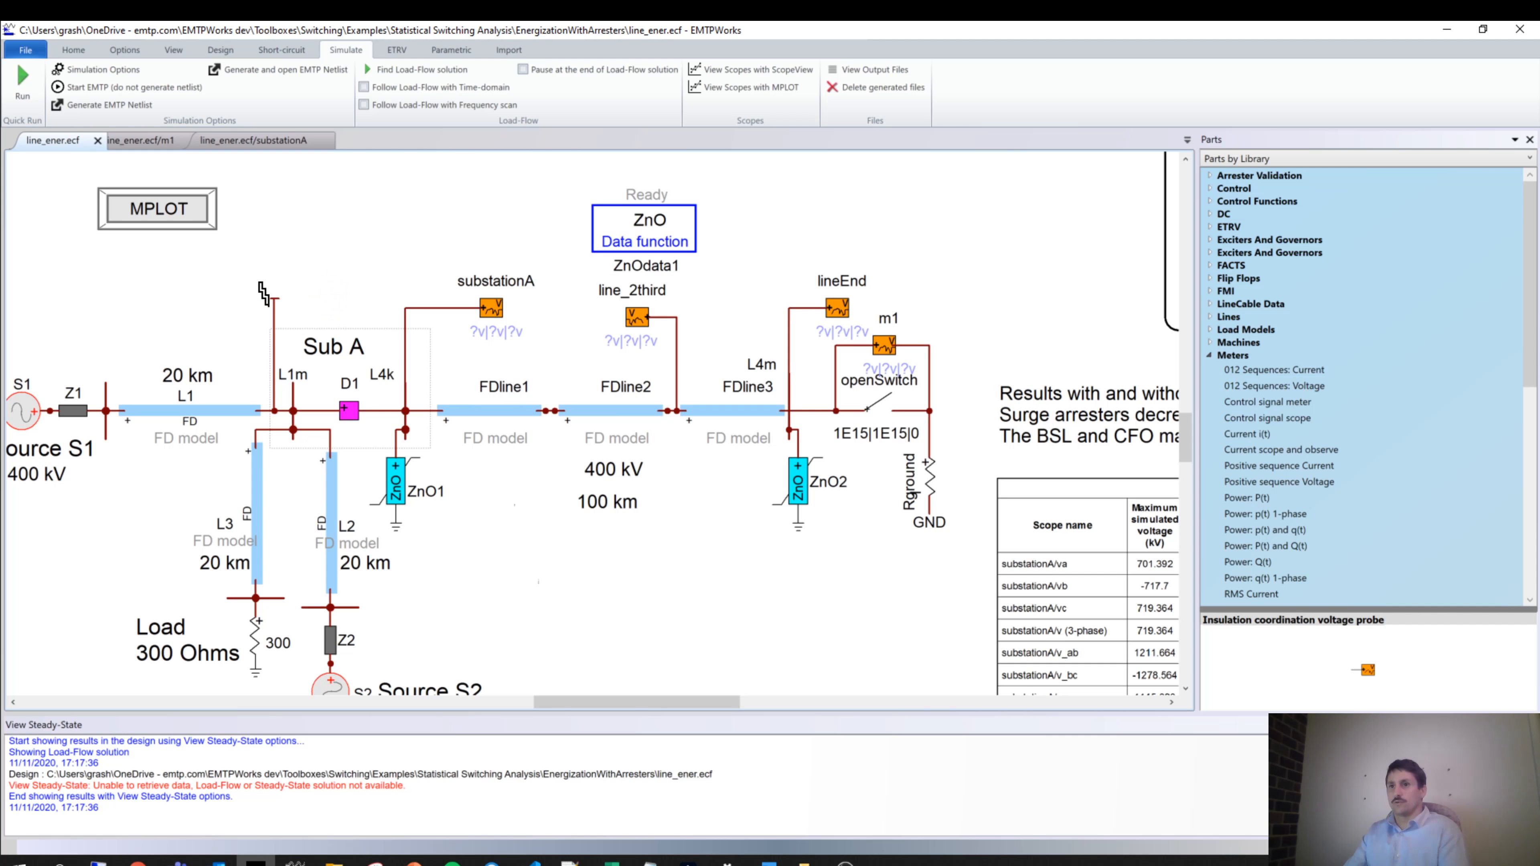
left_click(274, 307)
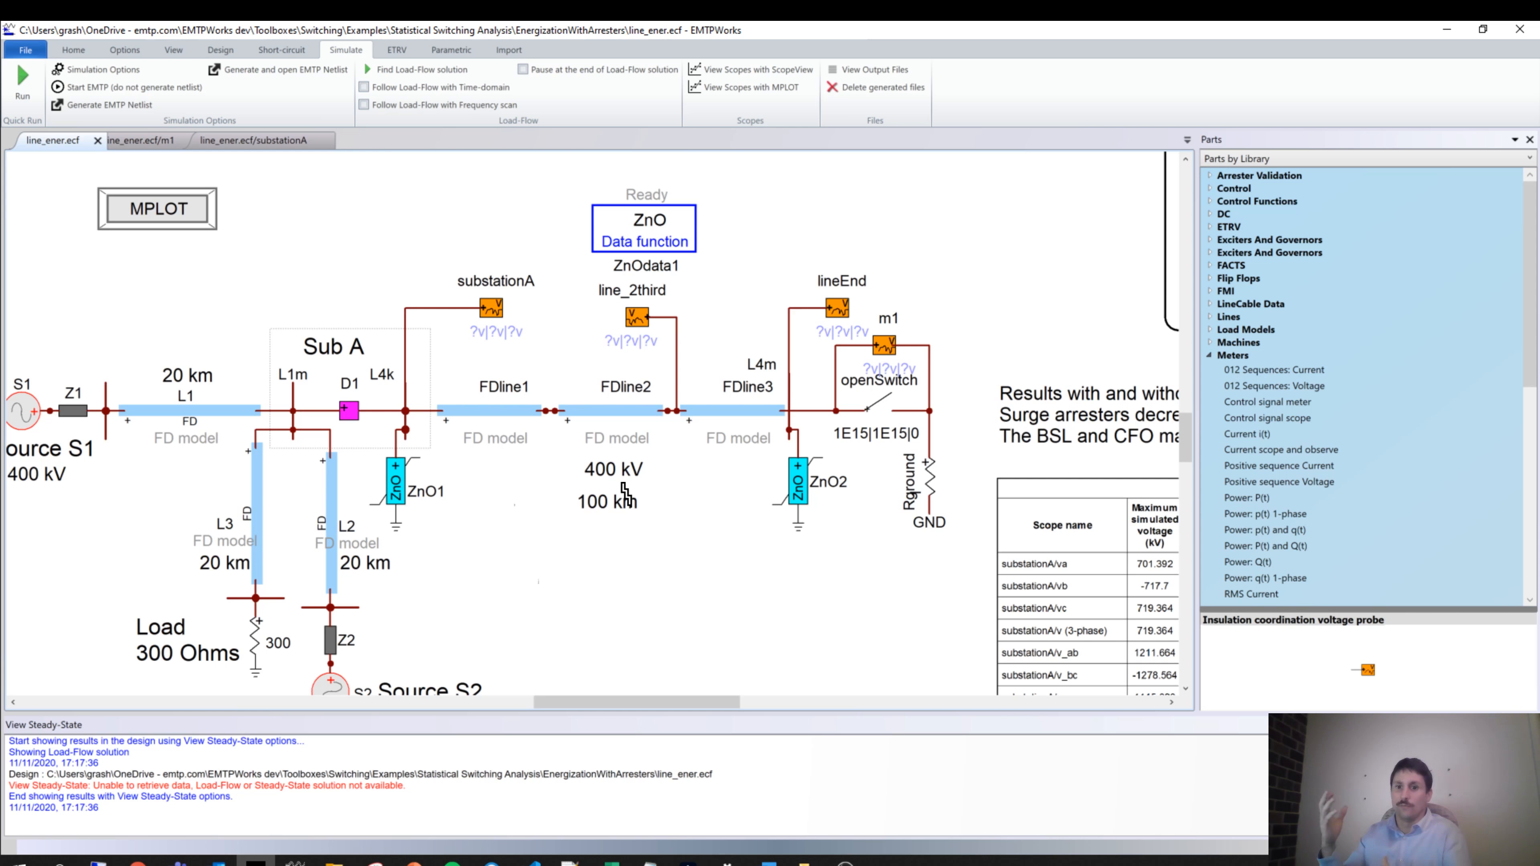
Select the openSwitch component beneath probe m1 at the line end to point it out
right_click(465, 592)
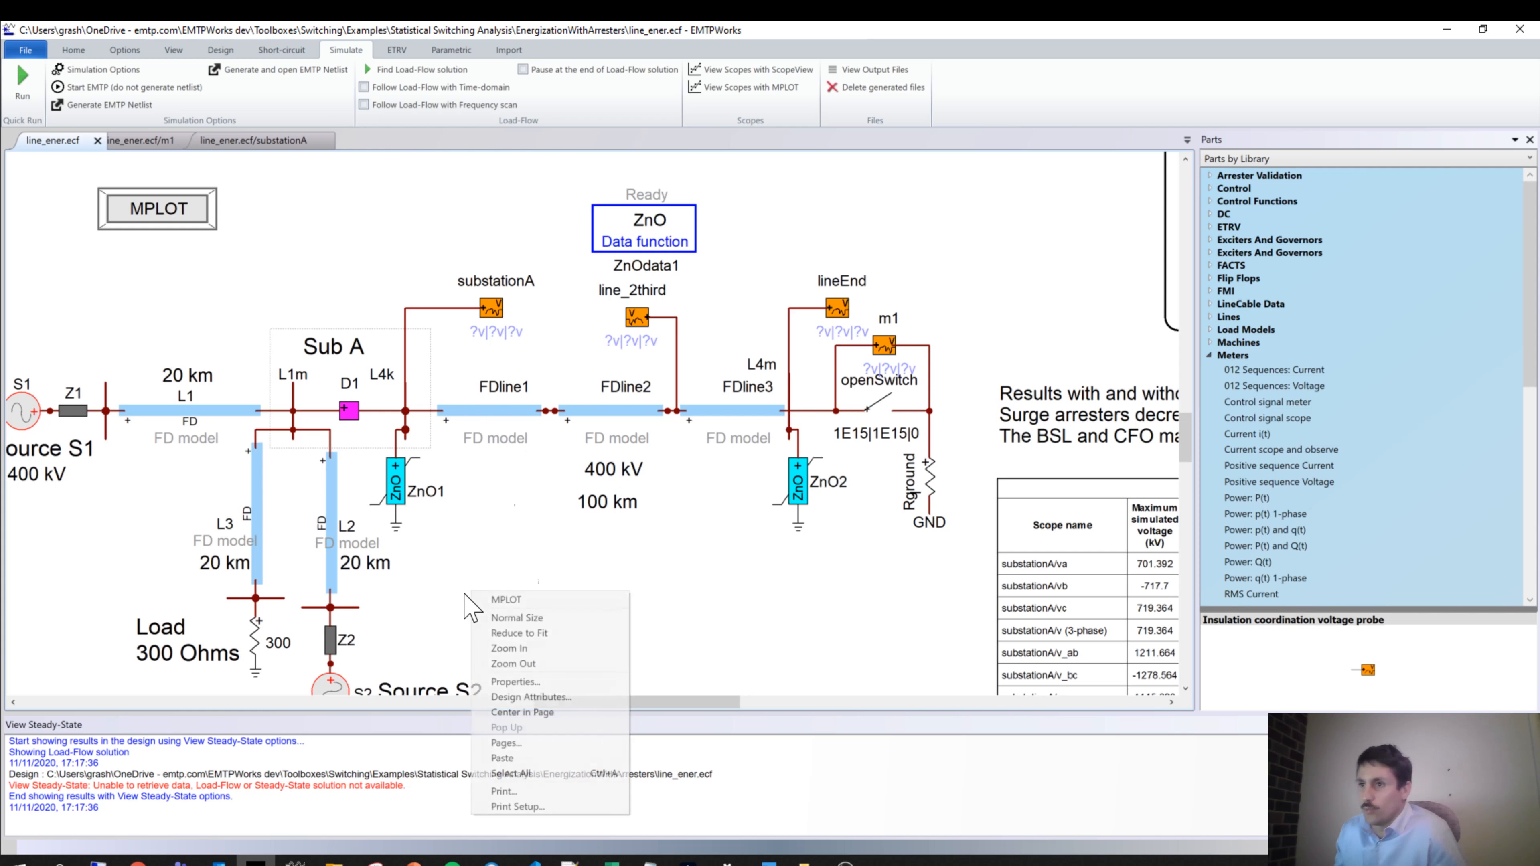
left_click(475, 605)
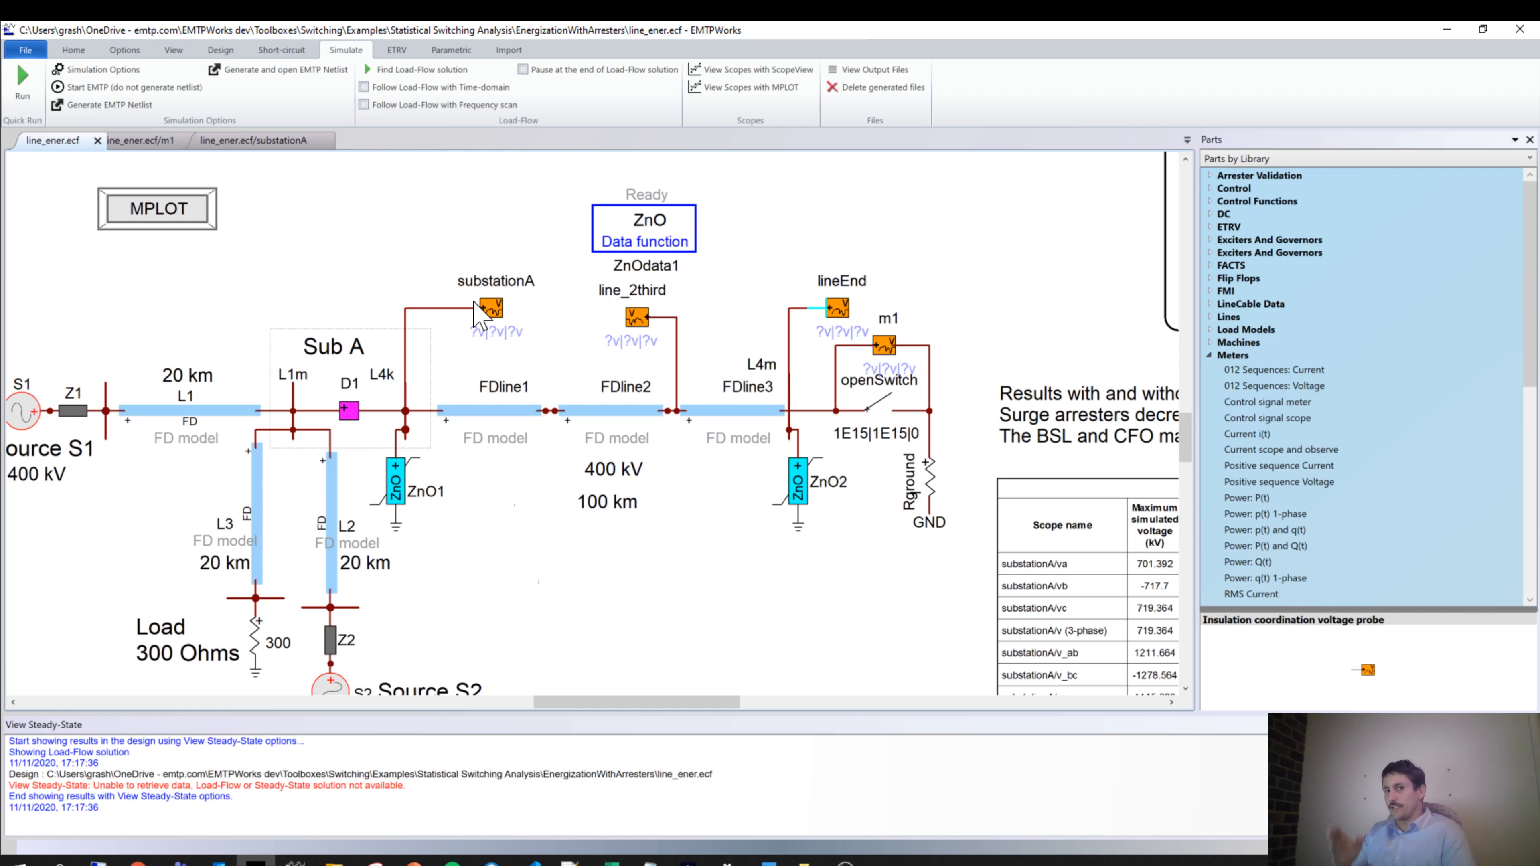
left_click(891, 411)
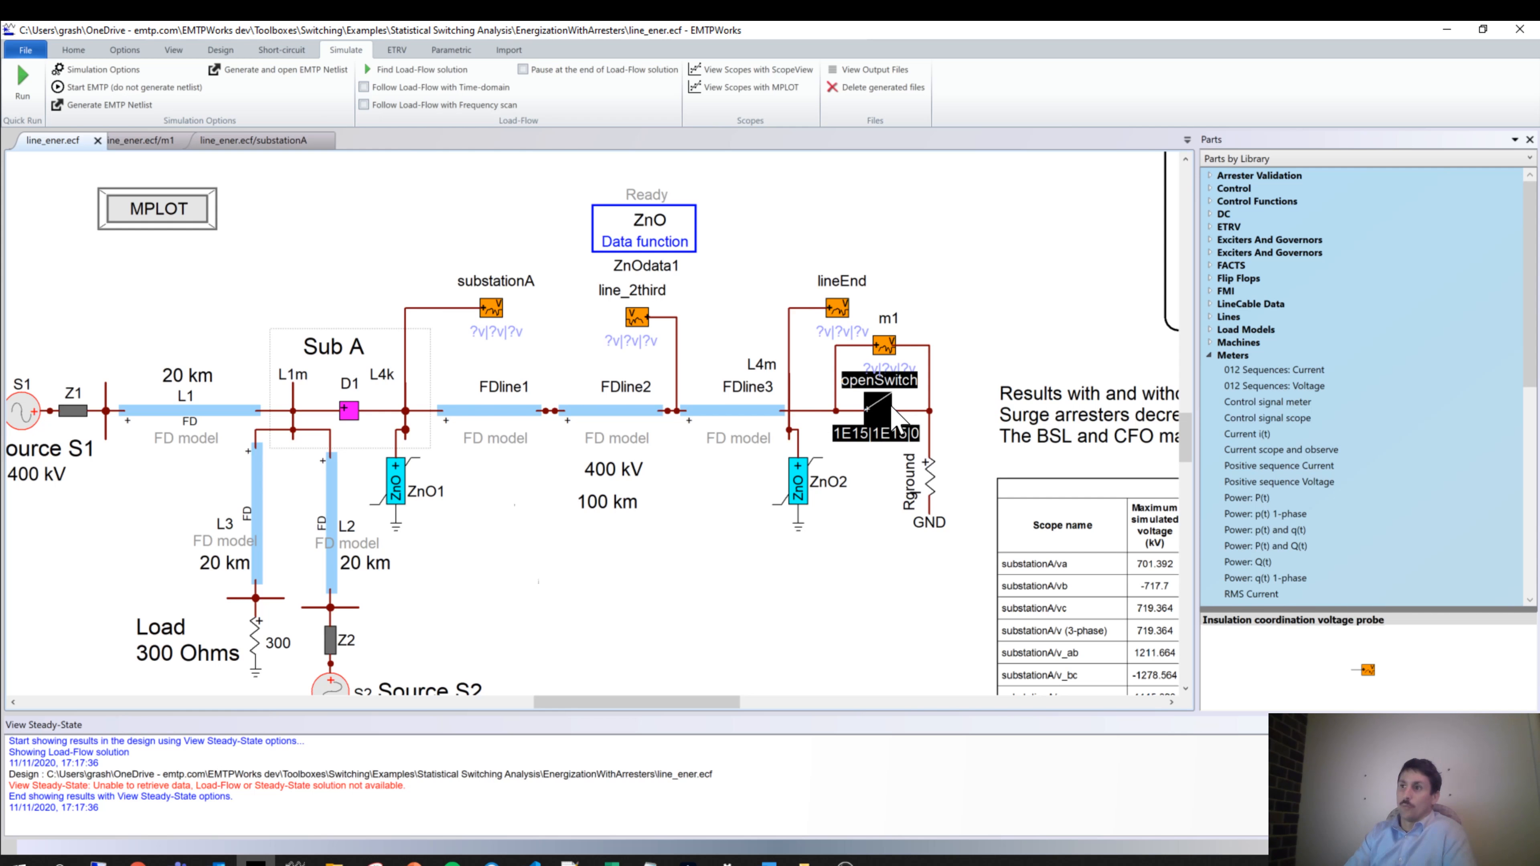
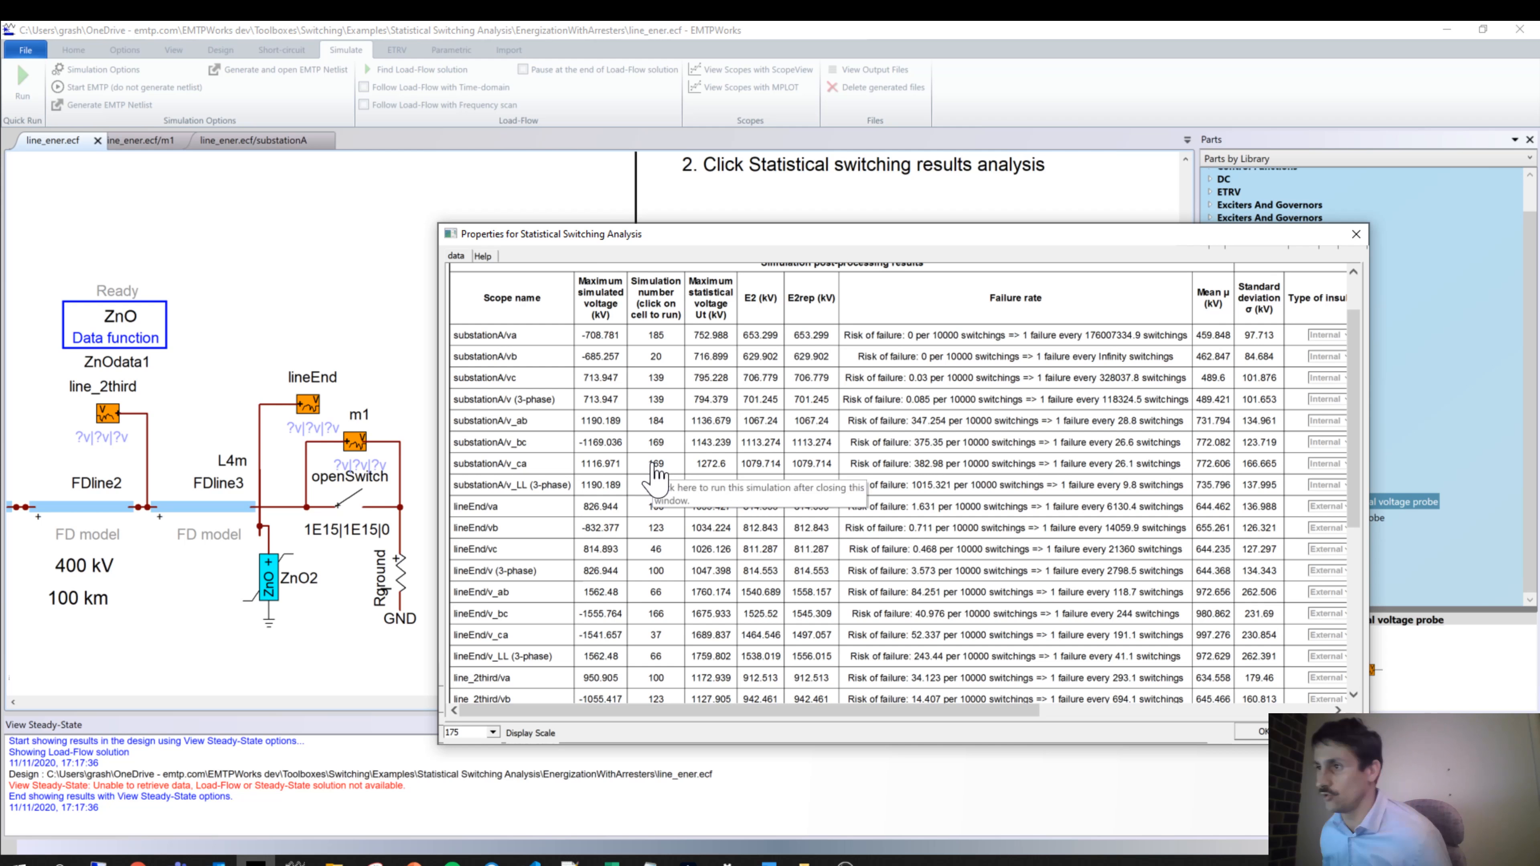
Mark the lineEnd/va simulation number for rerunning, clear the mark, and review the result columns up to E2
left_click(655, 506)
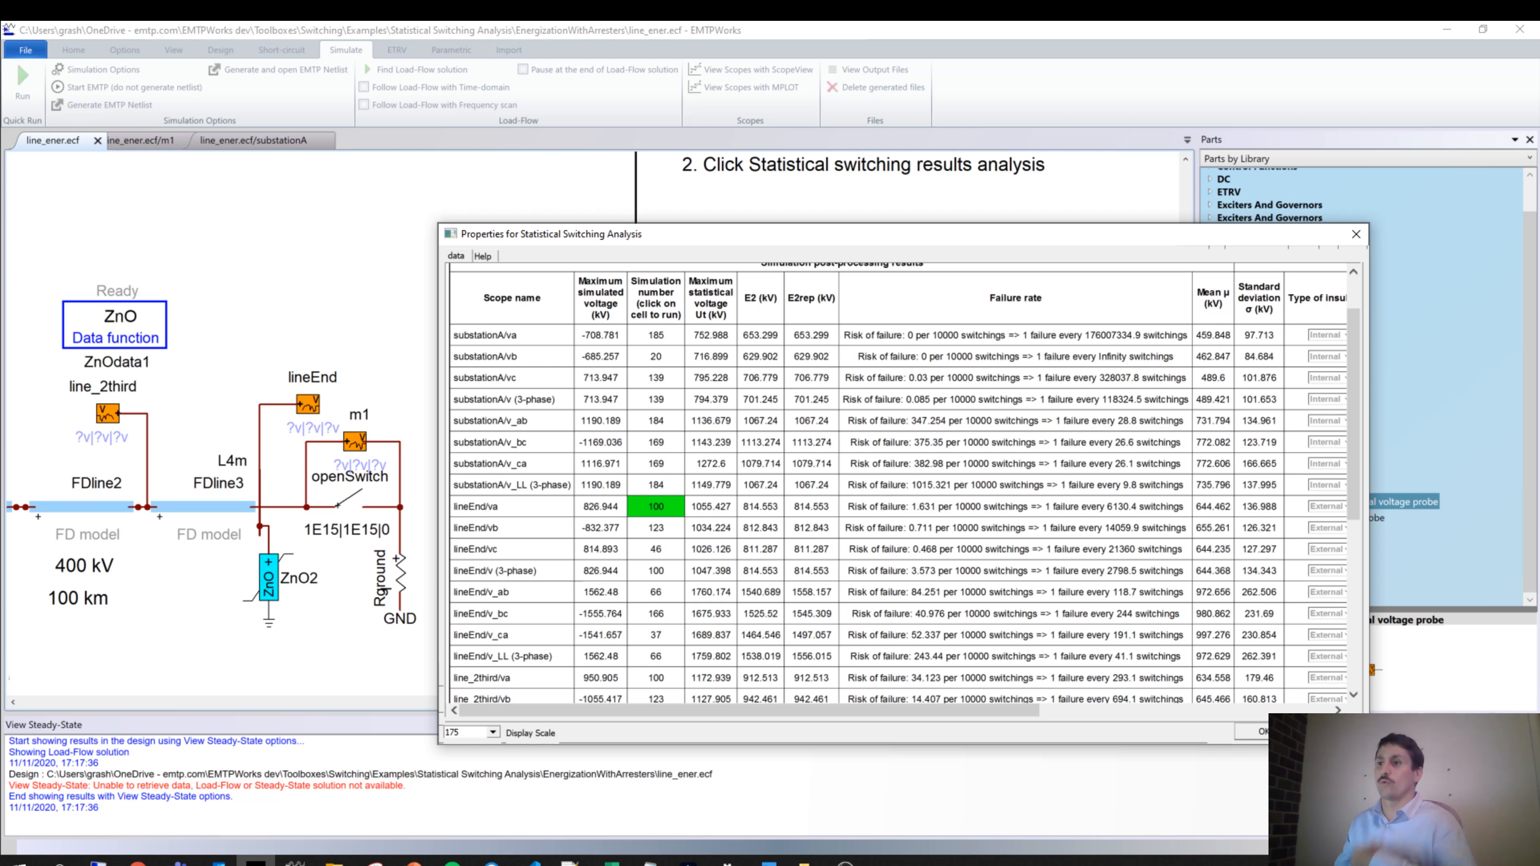
left_click(657, 508)
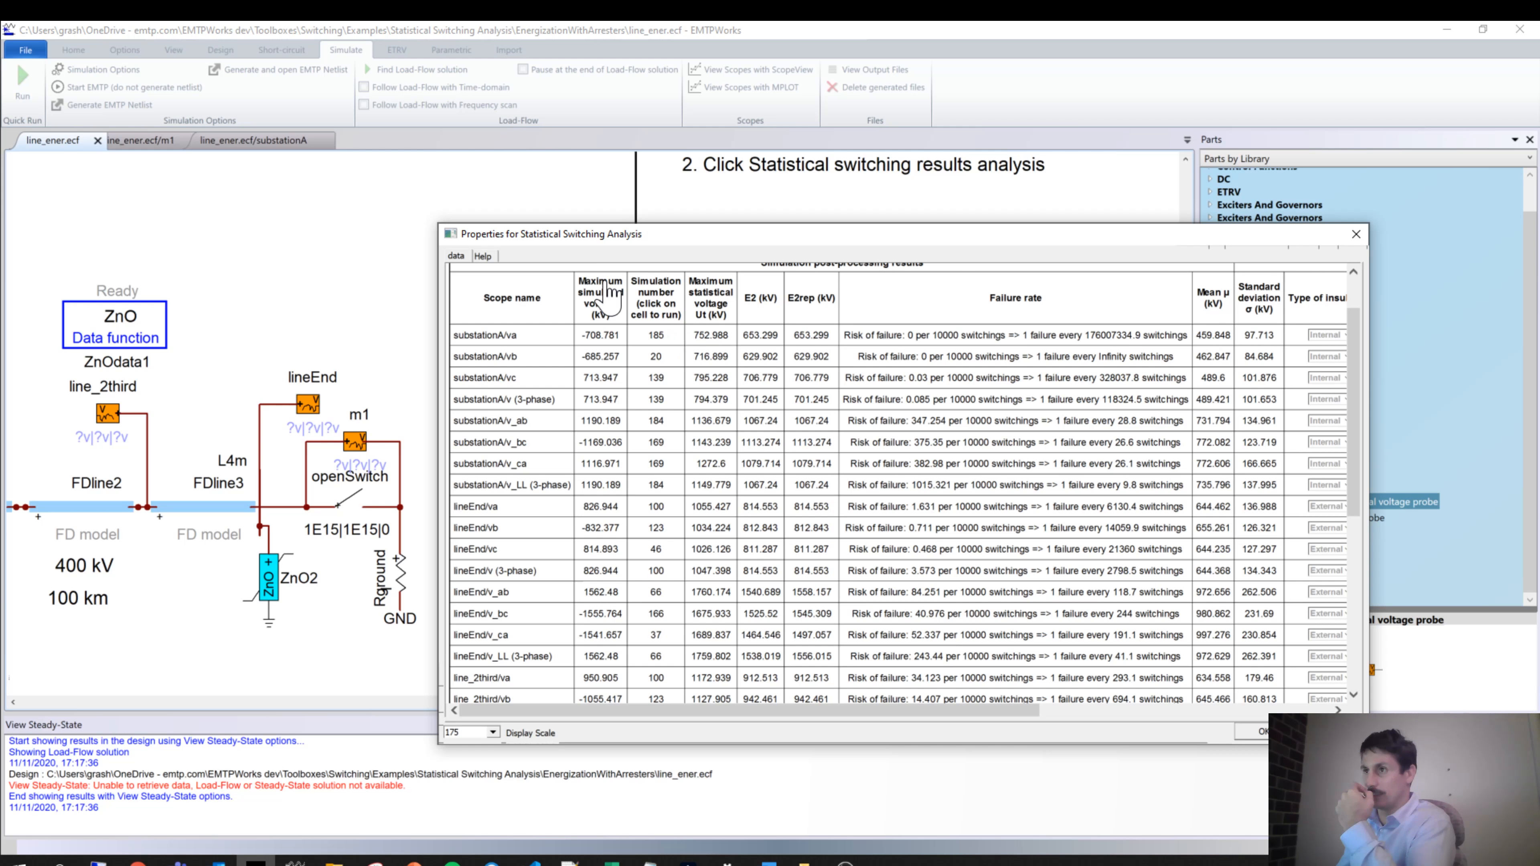
mouse_move(612, 297)
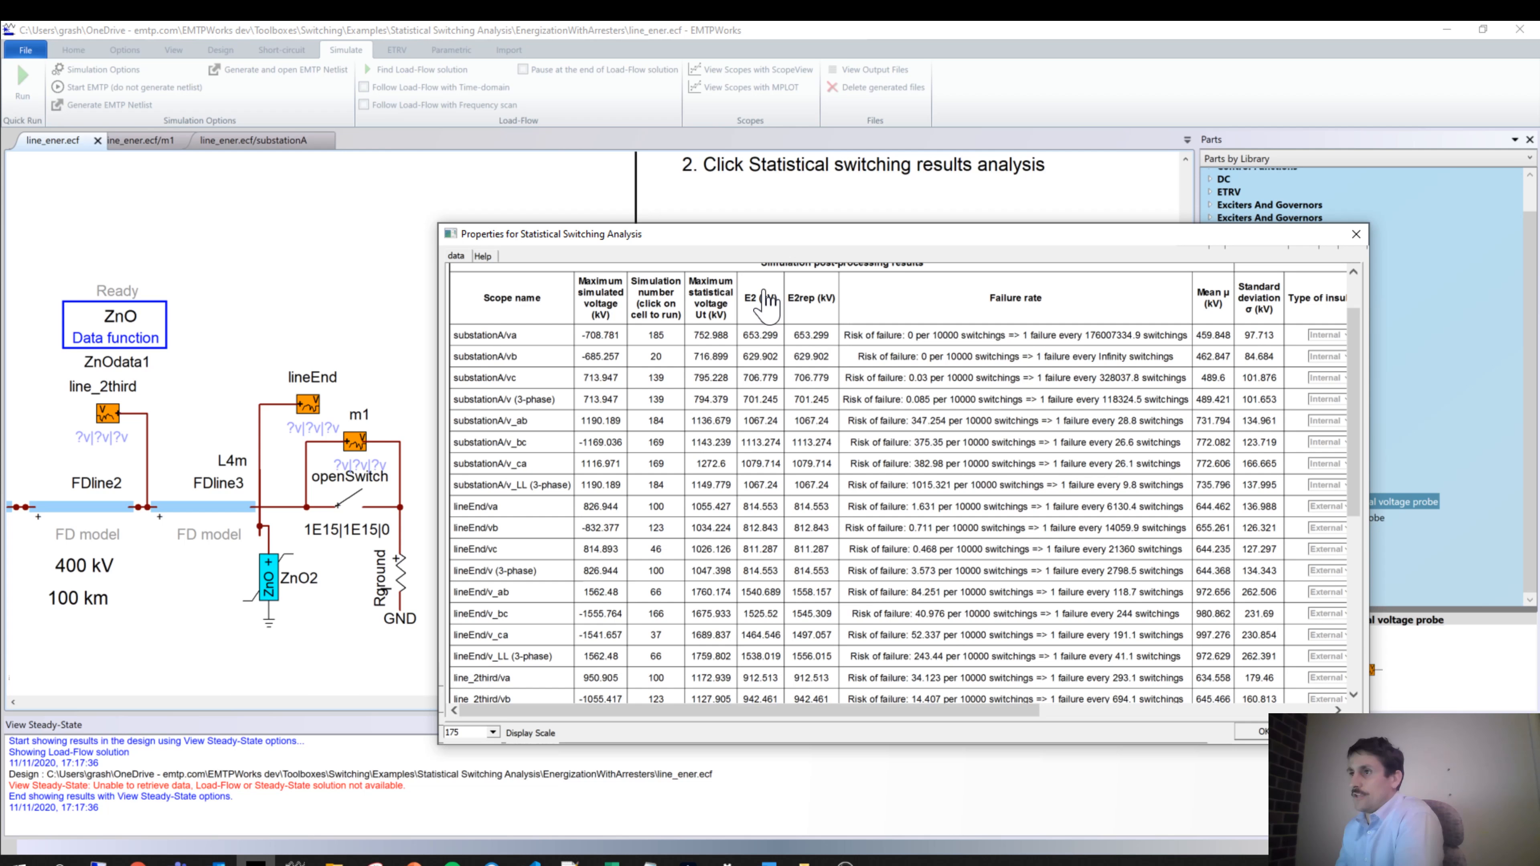
mouse_move(758, 290)
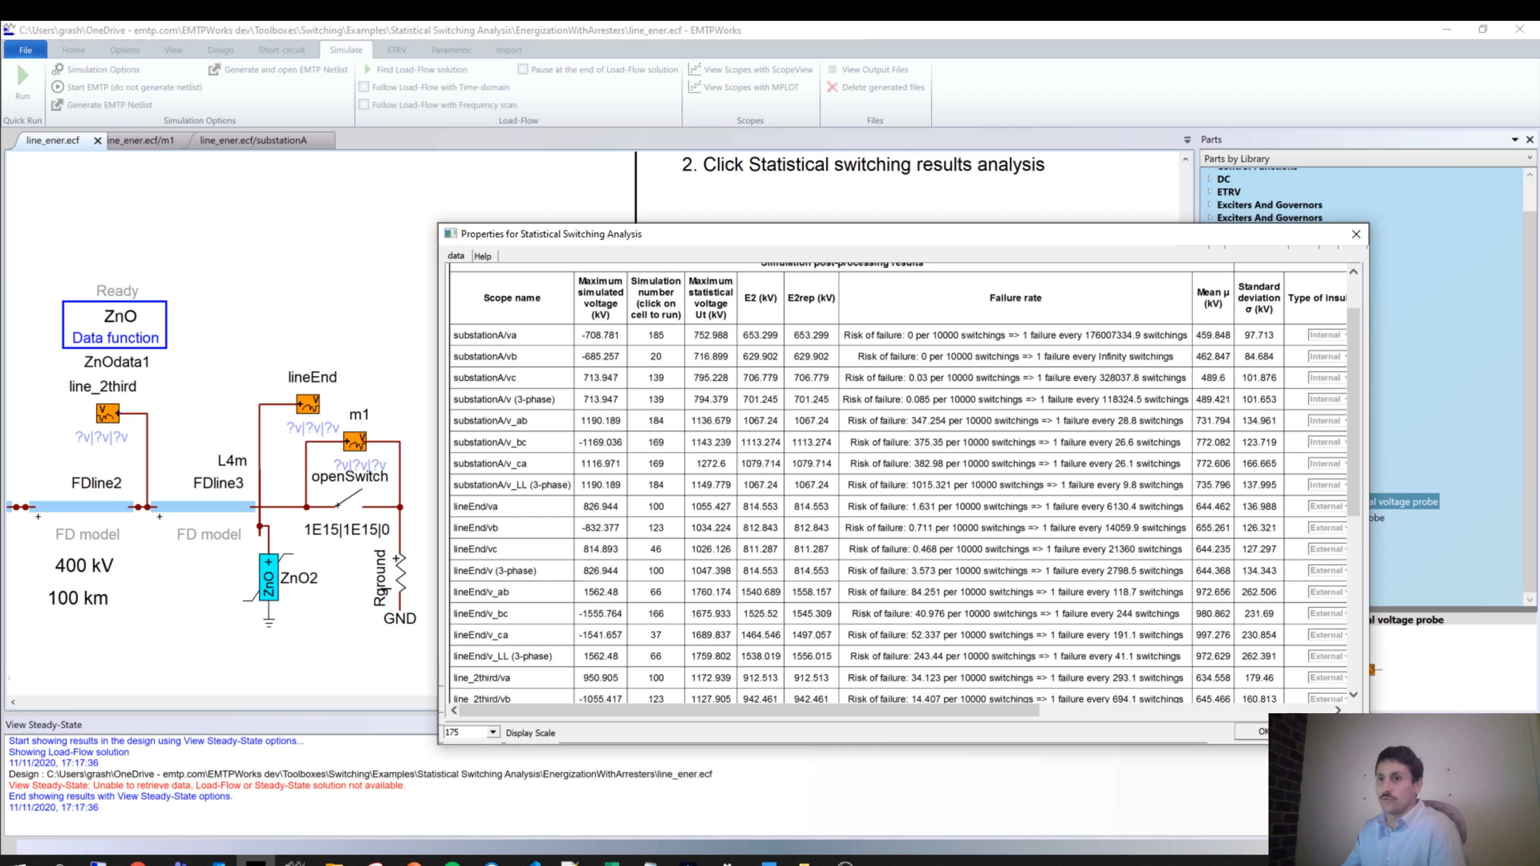
Switch to the PowerPoint slide on phase-to-phase overvoltages, end the slide show and return to EMTPWorks
left_click(415, 861)
left_click(345, 807)
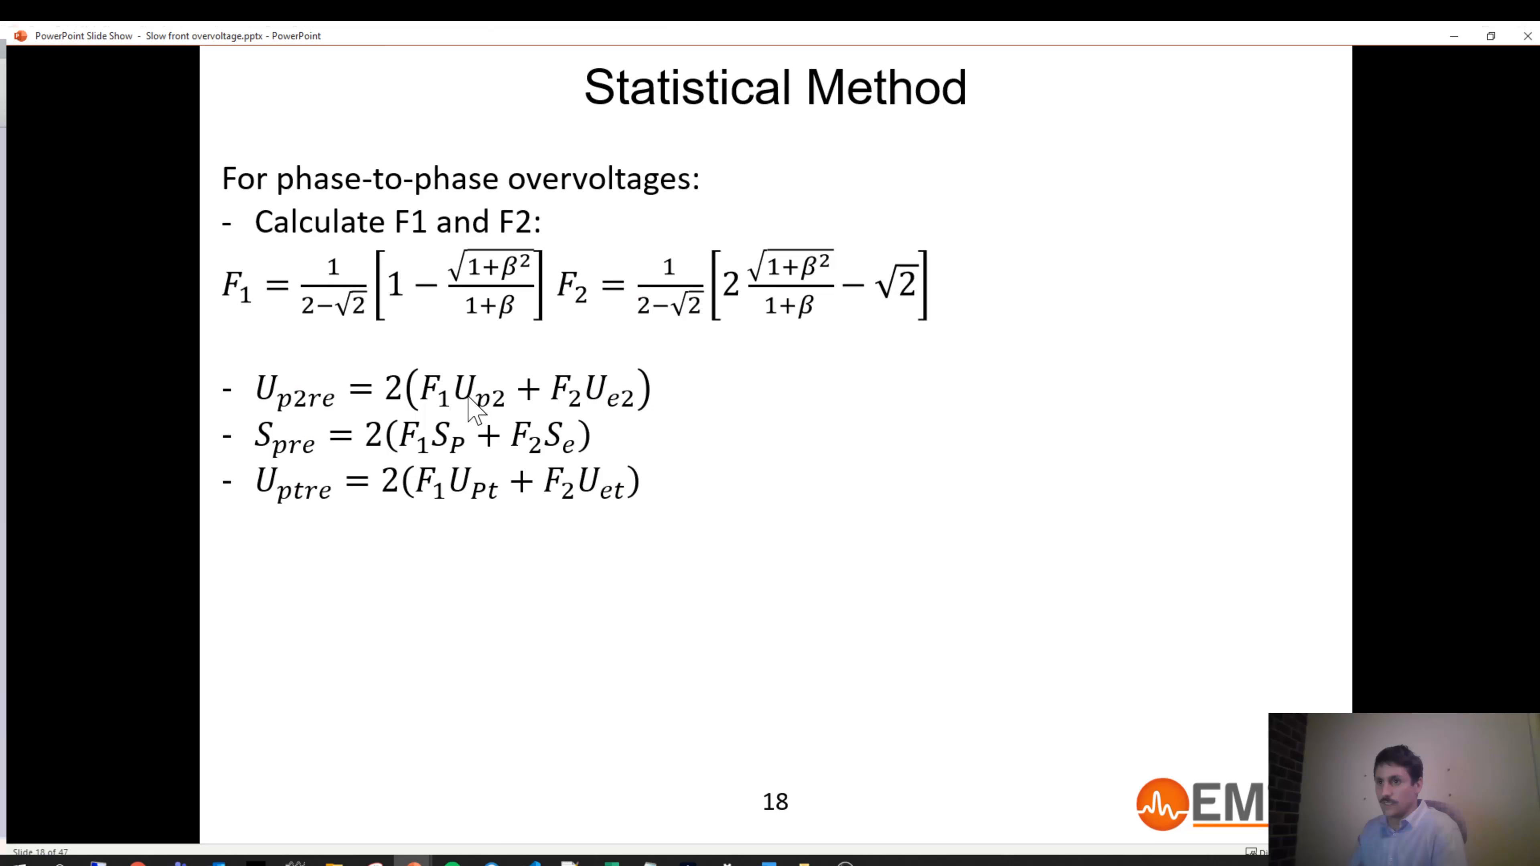
key("Escape")
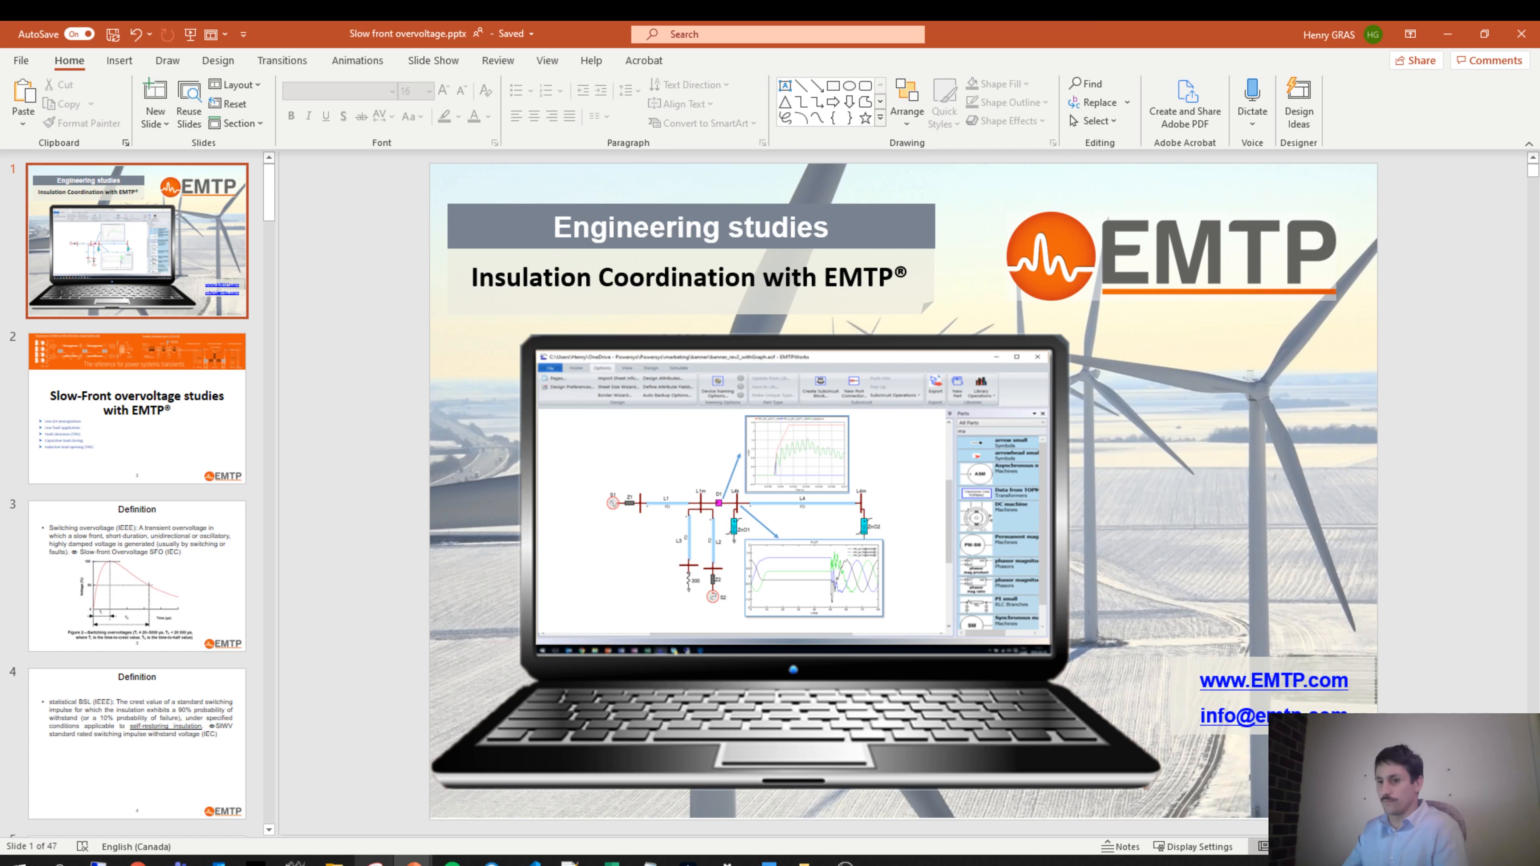
key("alt+Tab")
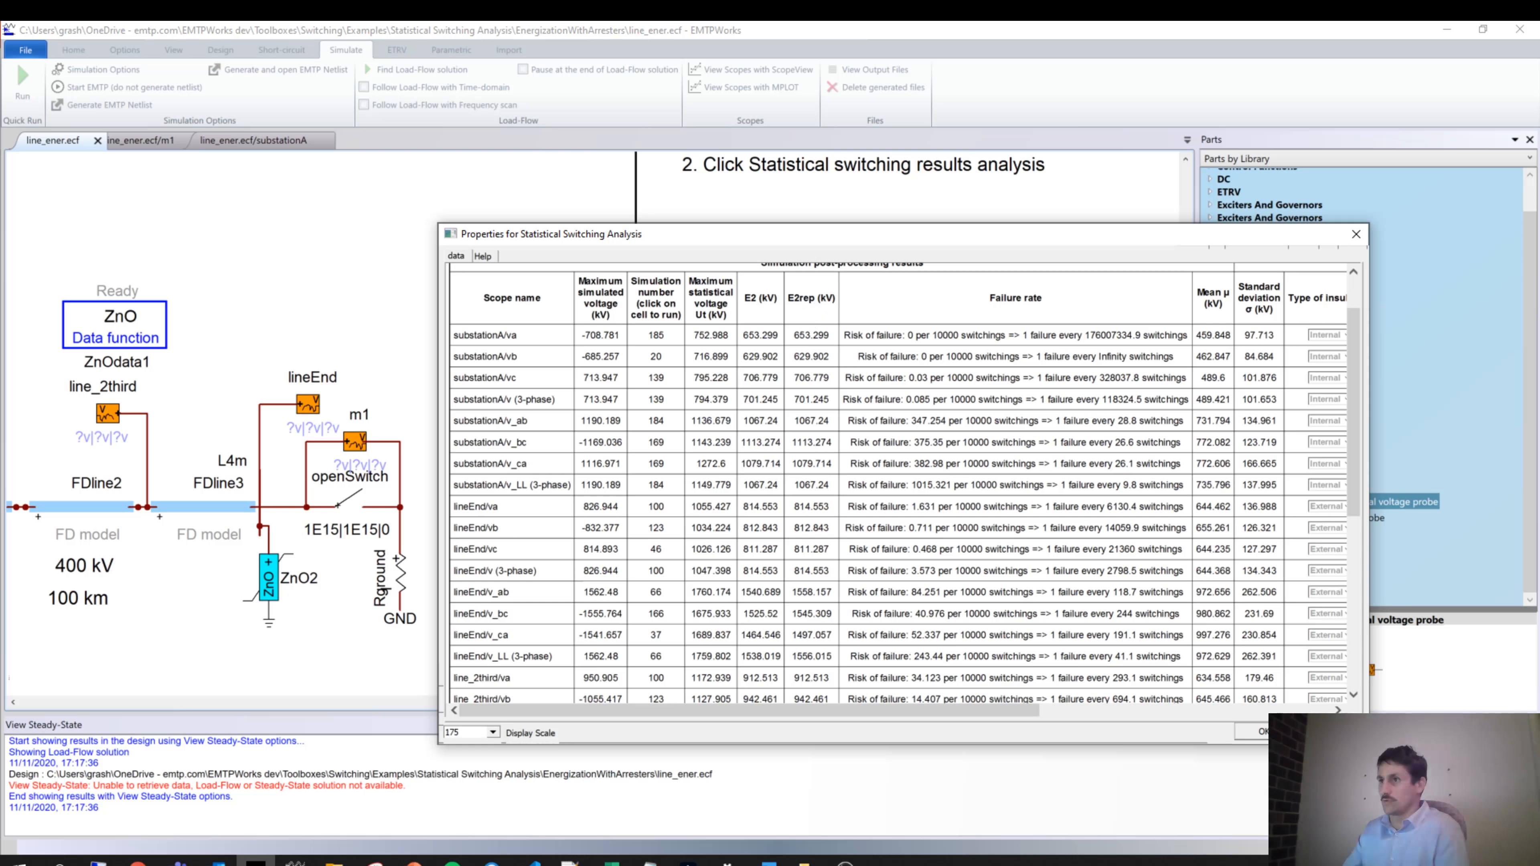
Review the scope rows of the statistical results and compare E2 with E2rep for lineEnd/v_bc
scroll(526, 408, "up", 2)
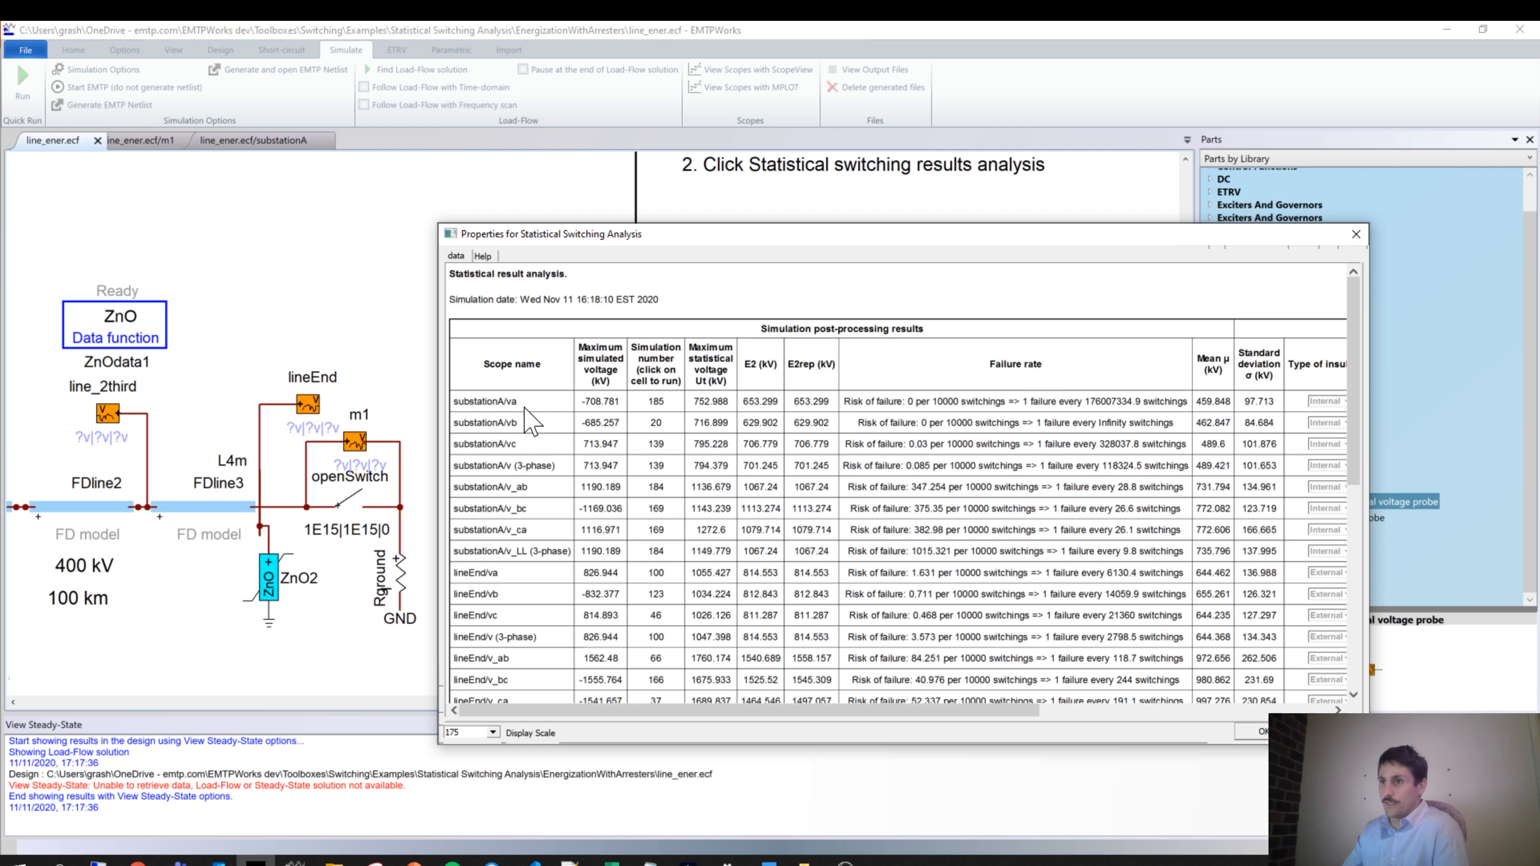
left_click(525, 408)
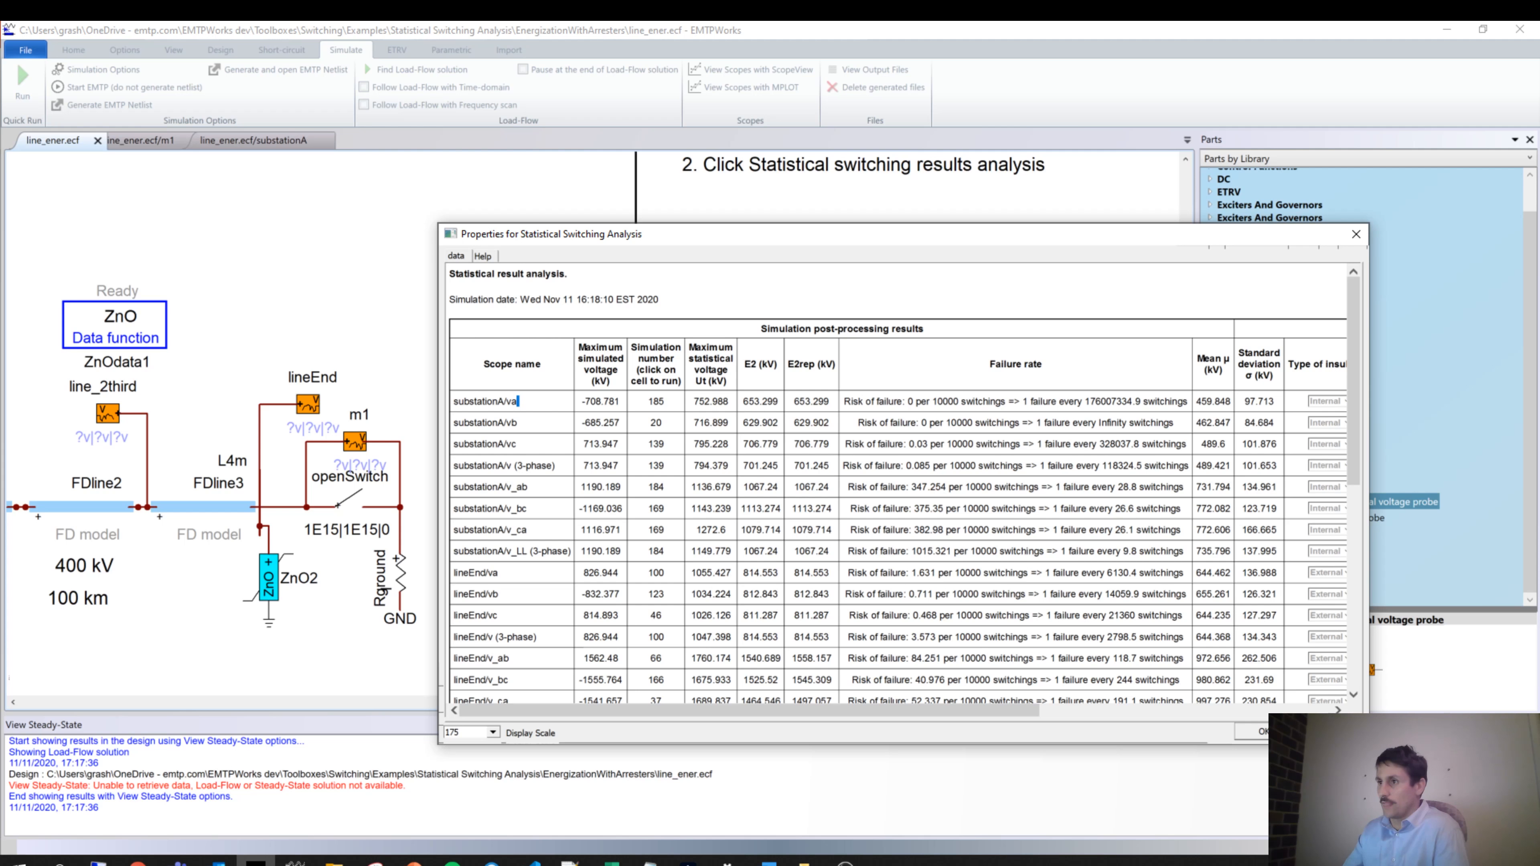
scroll(567, 461, "down", 1)
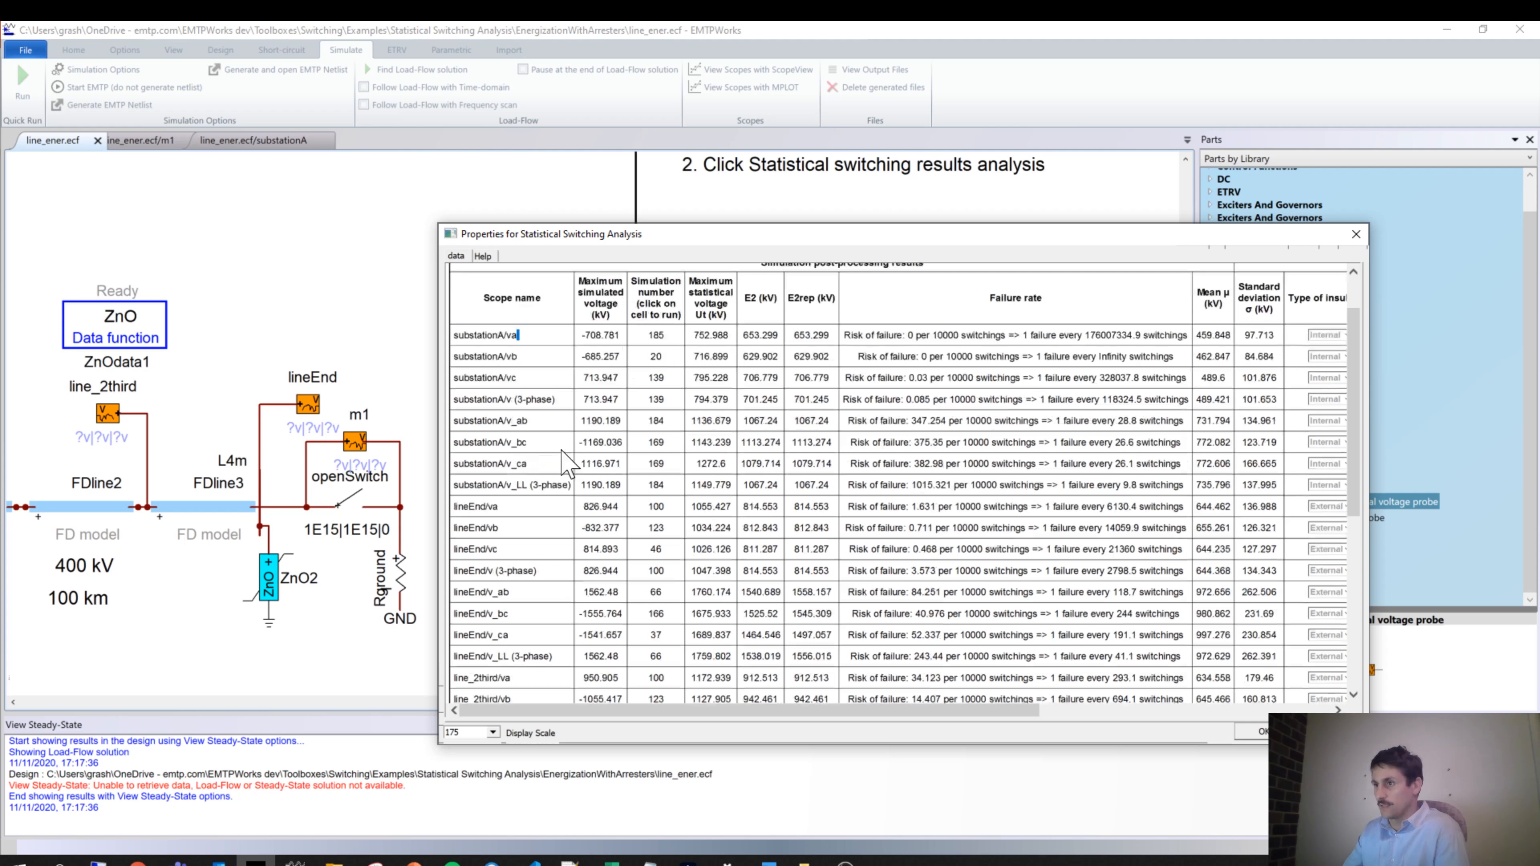
scroll(546, 473, "down", 1)
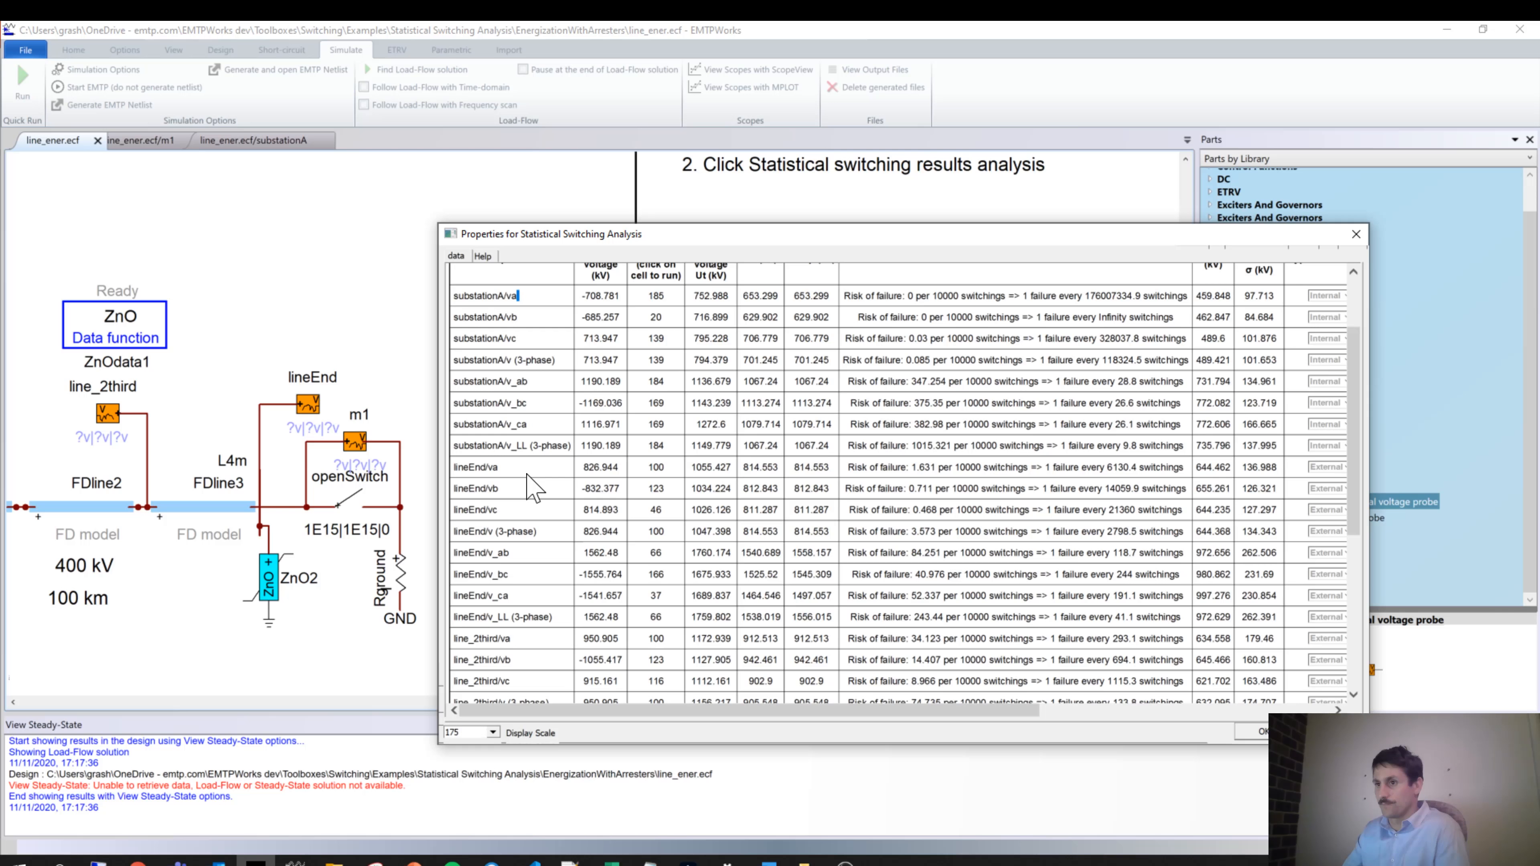
scroll(533, 488, "down", 1)
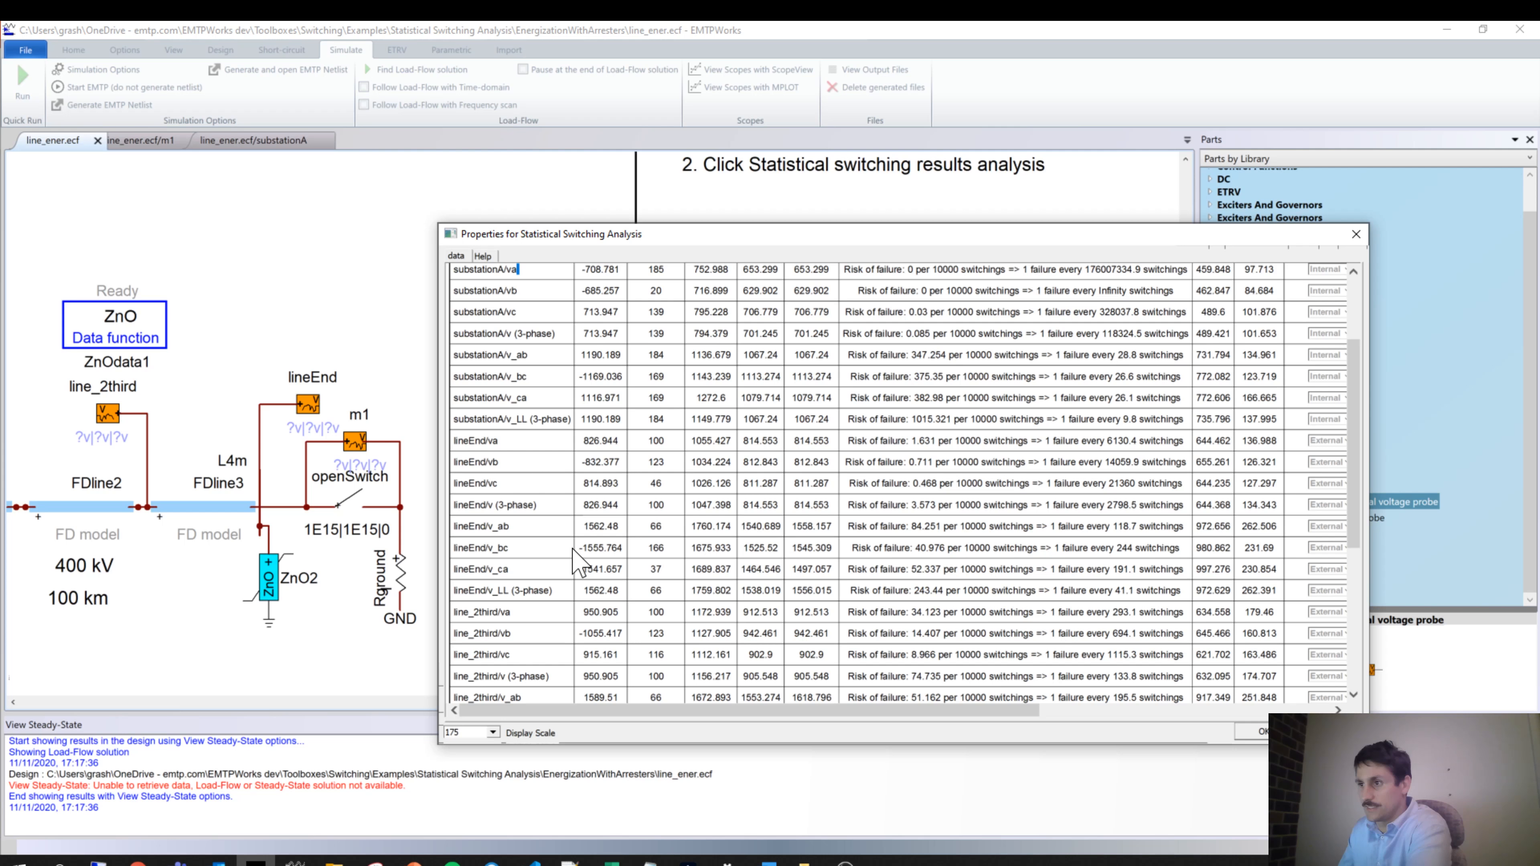
double_click(758, 548)
key("Tab")
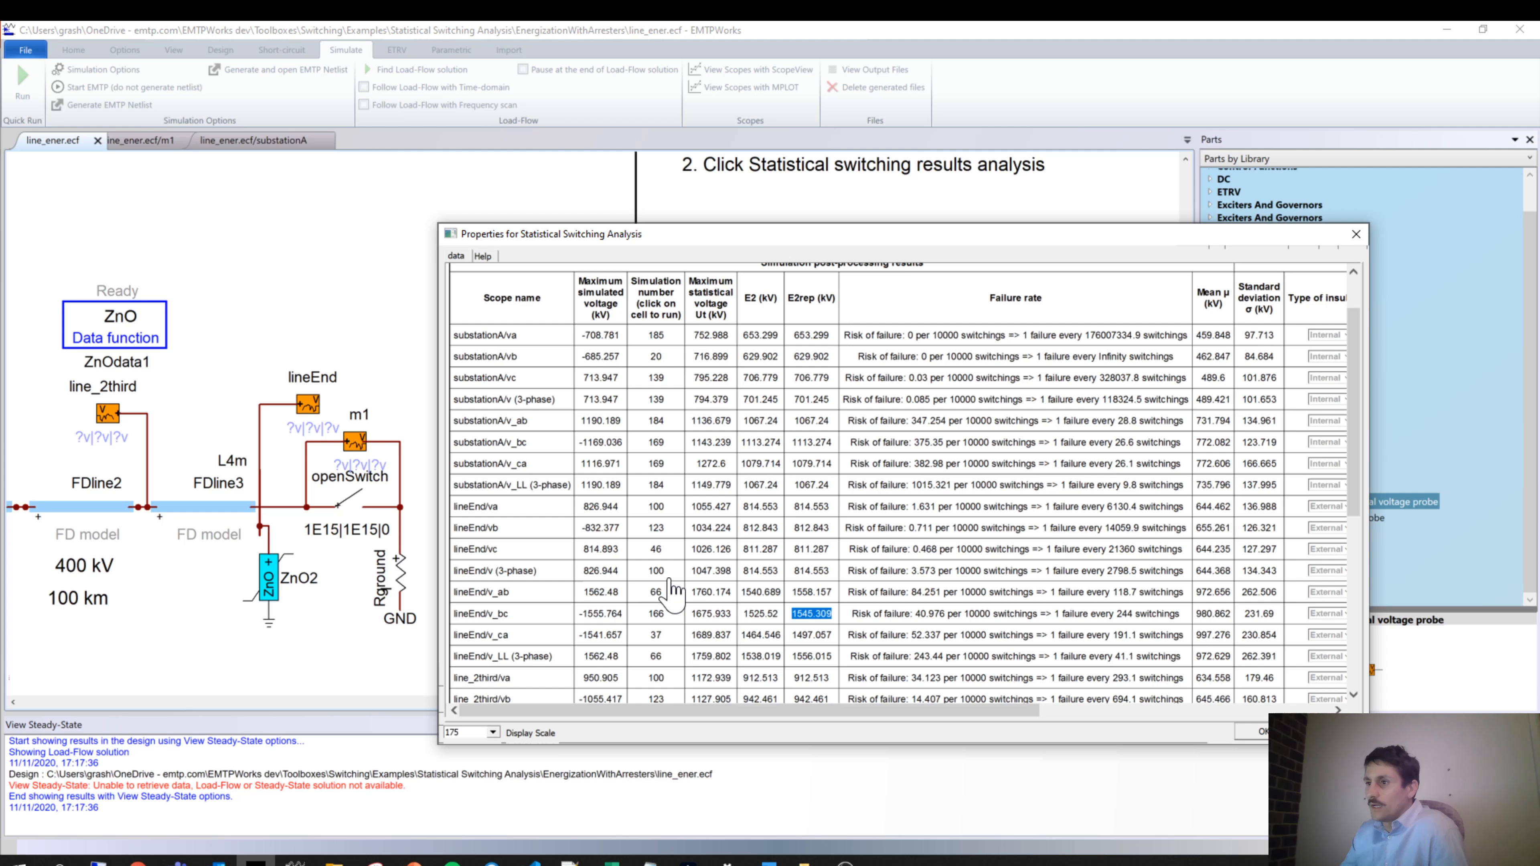
Examine the failure rate of lineEnd/v_bc and the failure rates of the other scopes in the results table
scroll(747, 382, "up", 2)
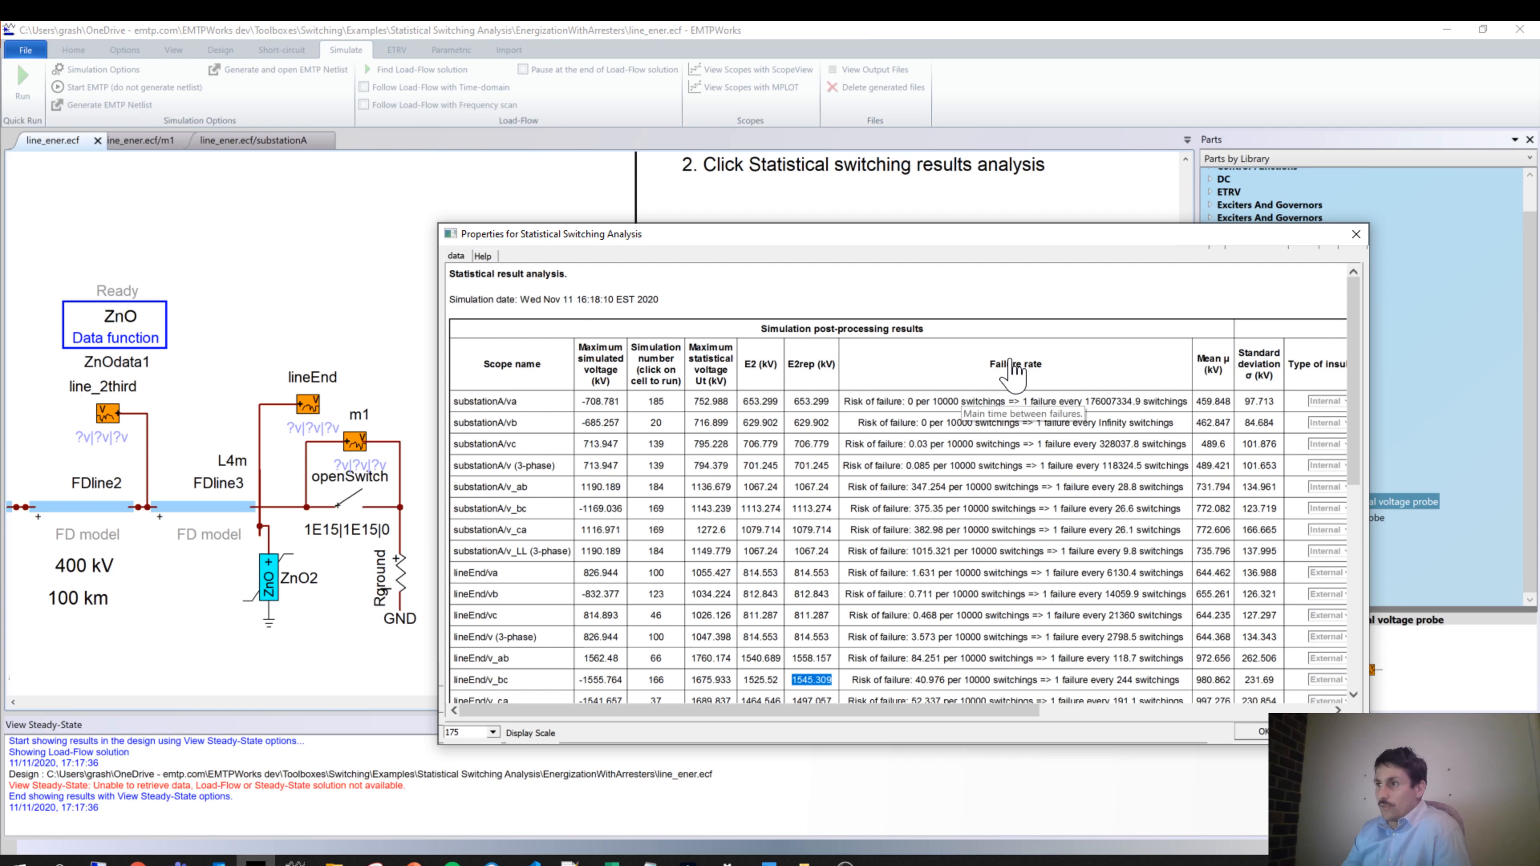
scroll(958, 604, "down", 1)
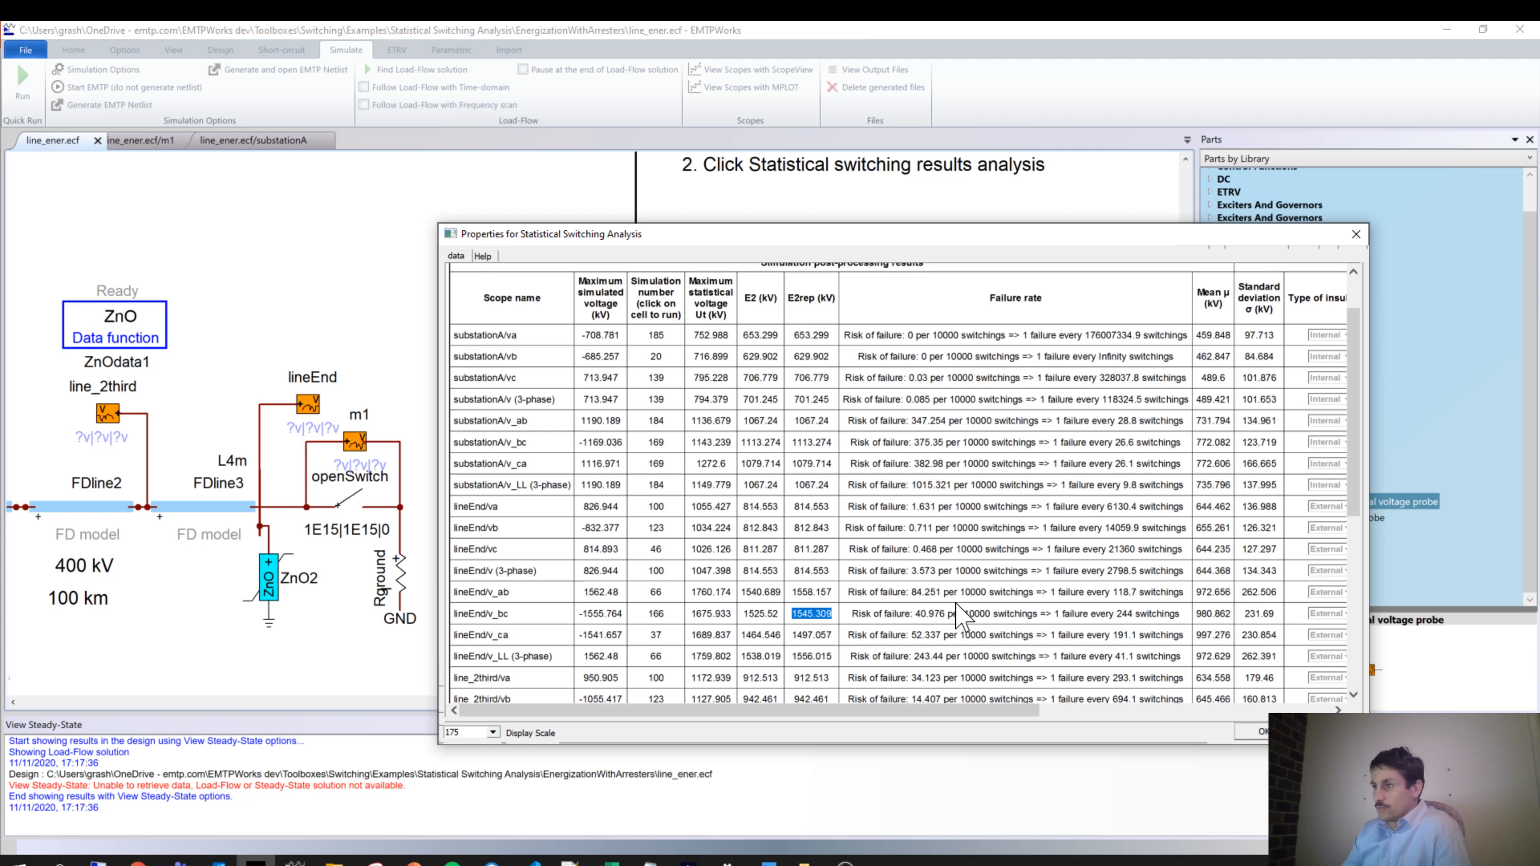
double_click(931, 613)
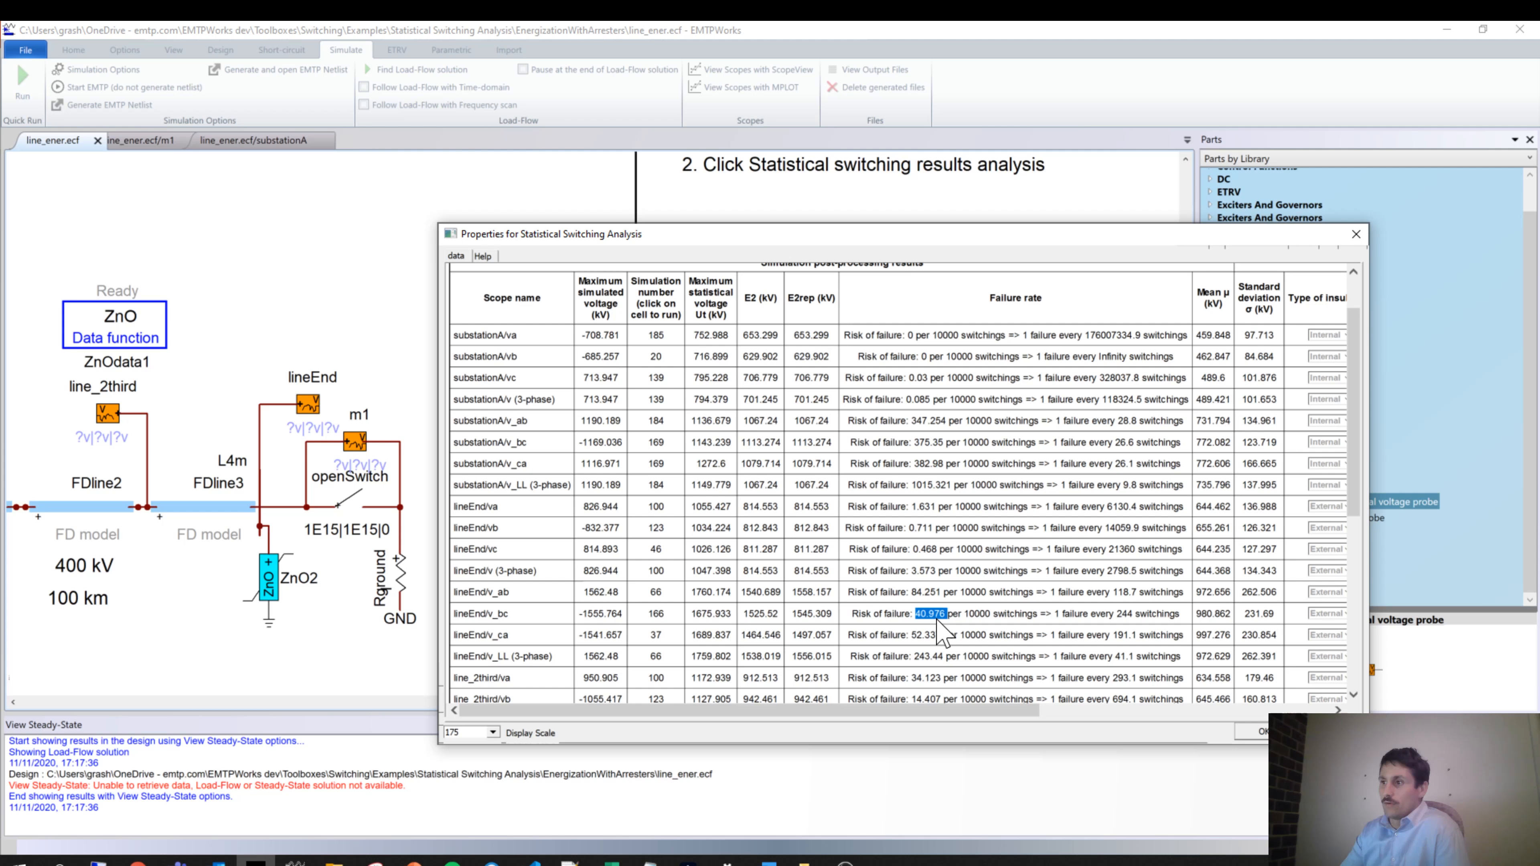
scroll(941, 631, "down", 2)
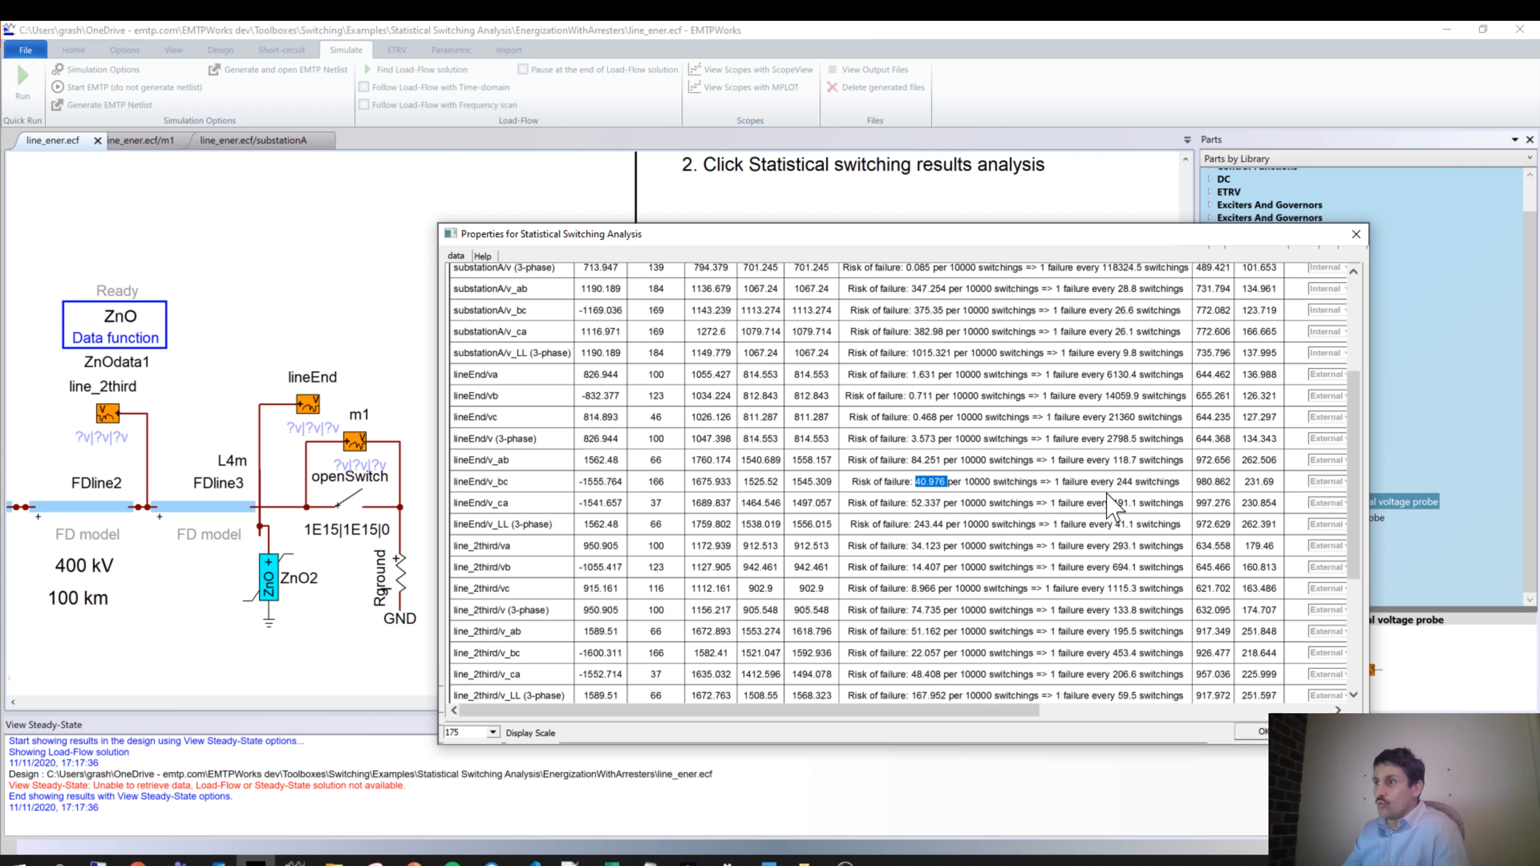
scroll(1111, 506, "down", 2)
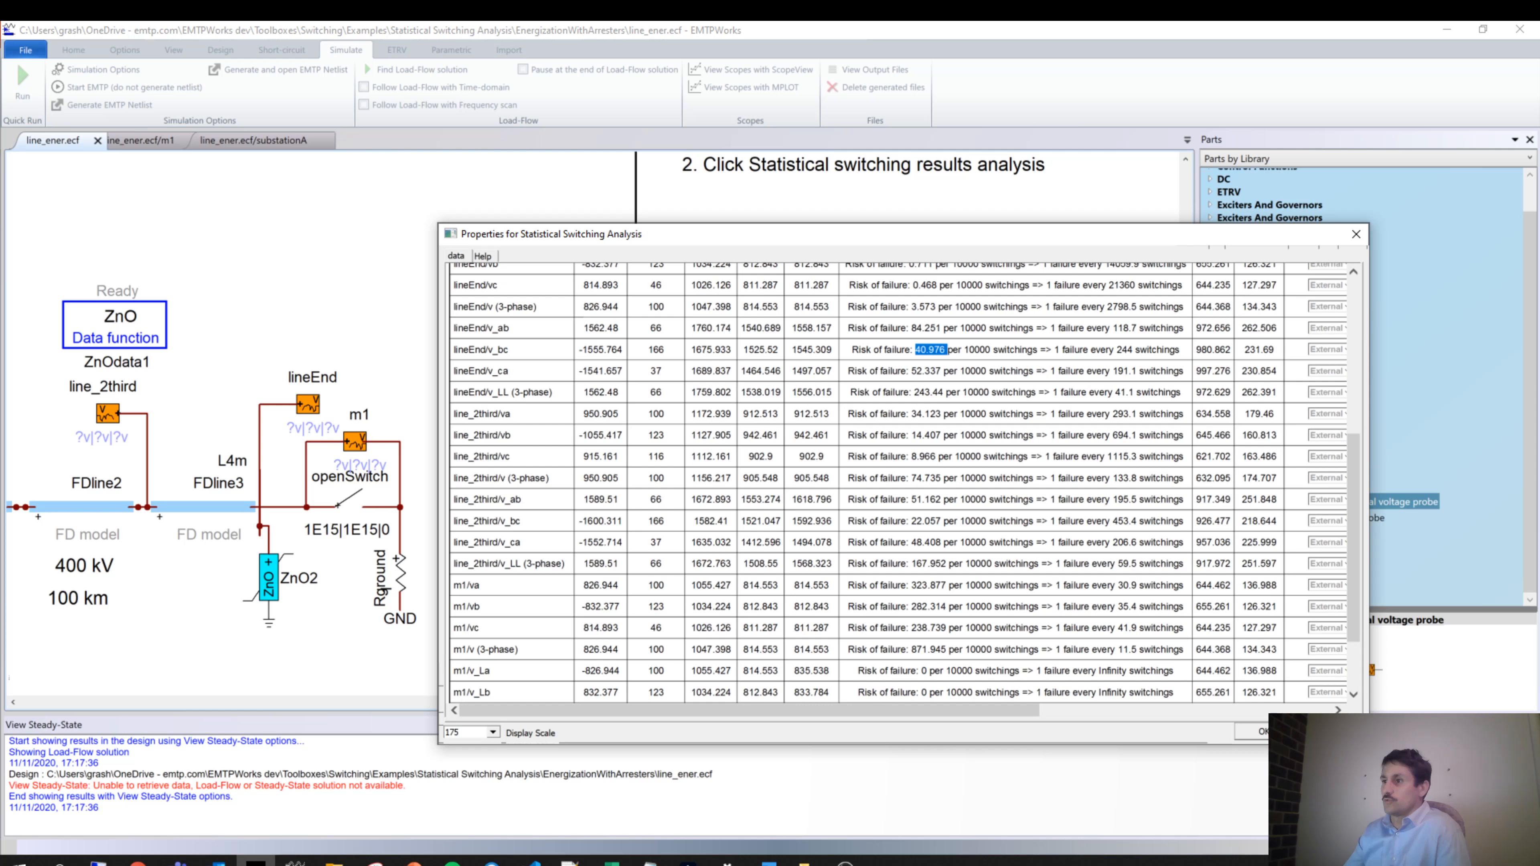
scroll(887, 498, "up", 2)
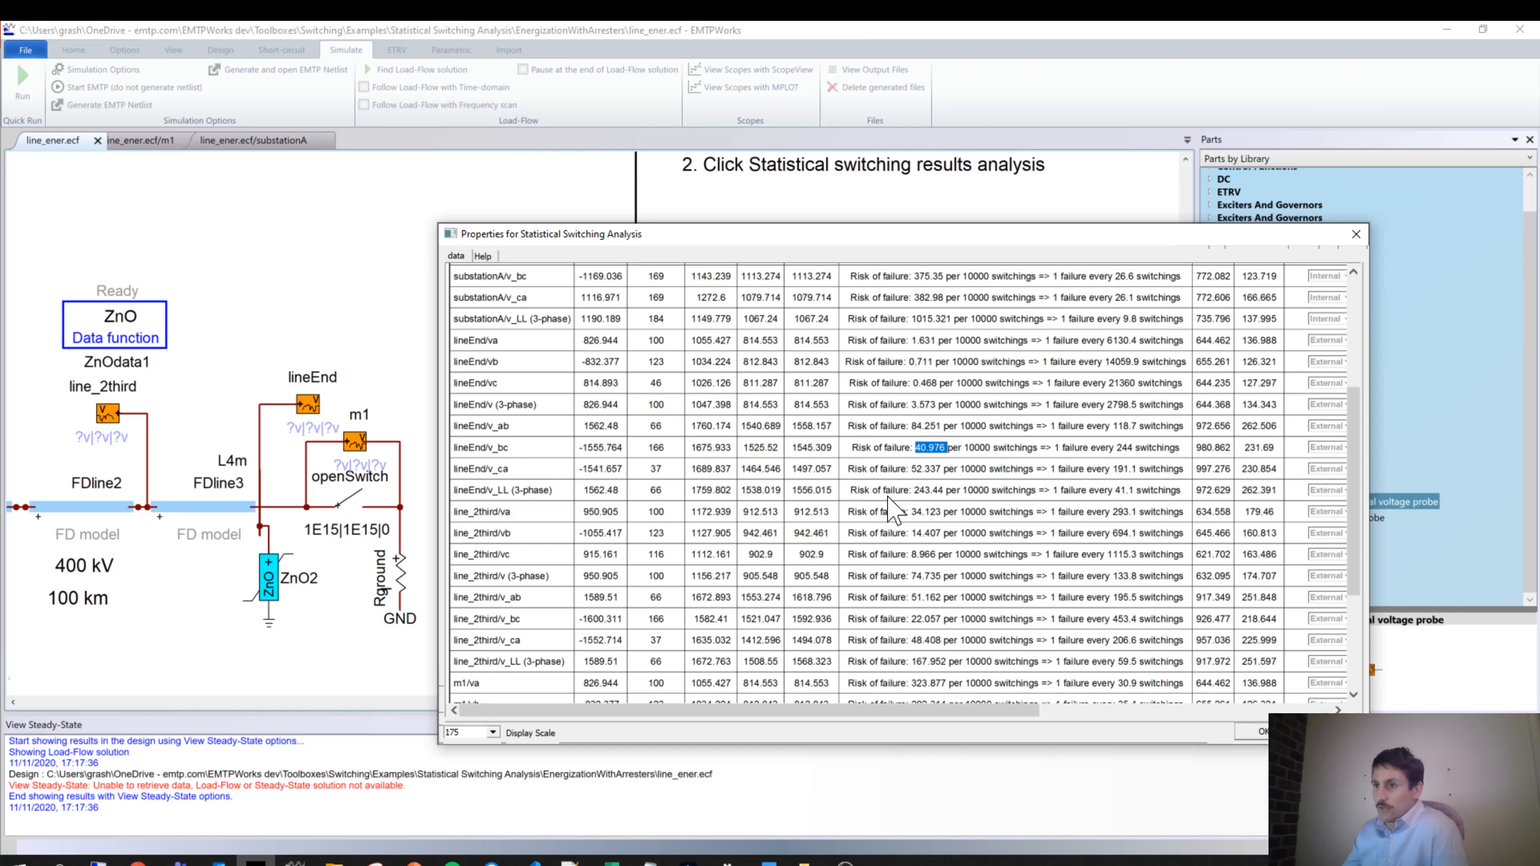
scroll(891, 509, "up", 2)
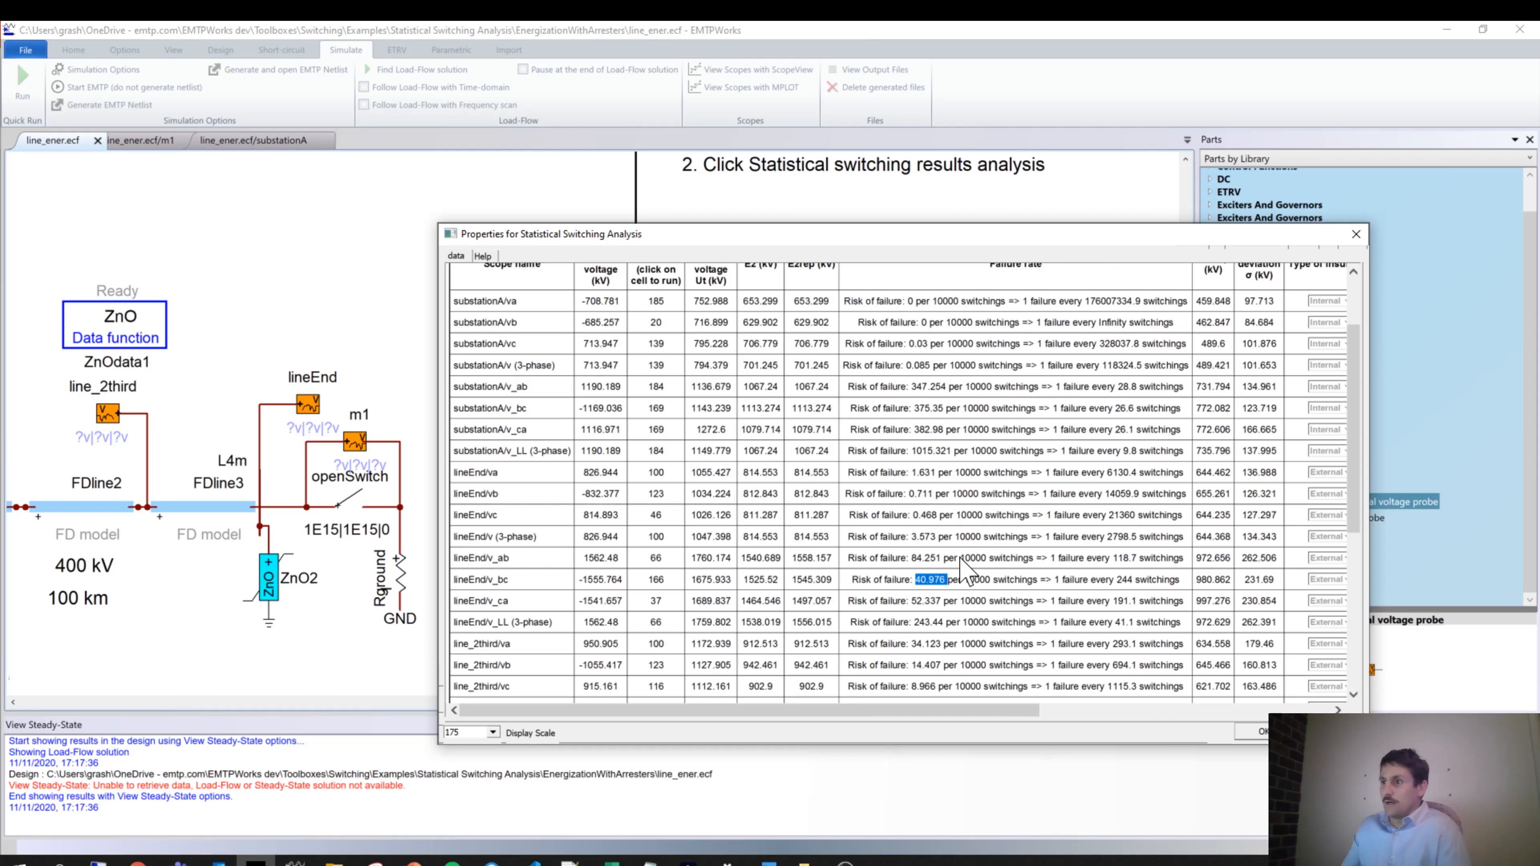
Try a BSL of 1800 kV for lineEnd/v_bc in the insulation characteristics
scroll(961, 560, "right", 3)
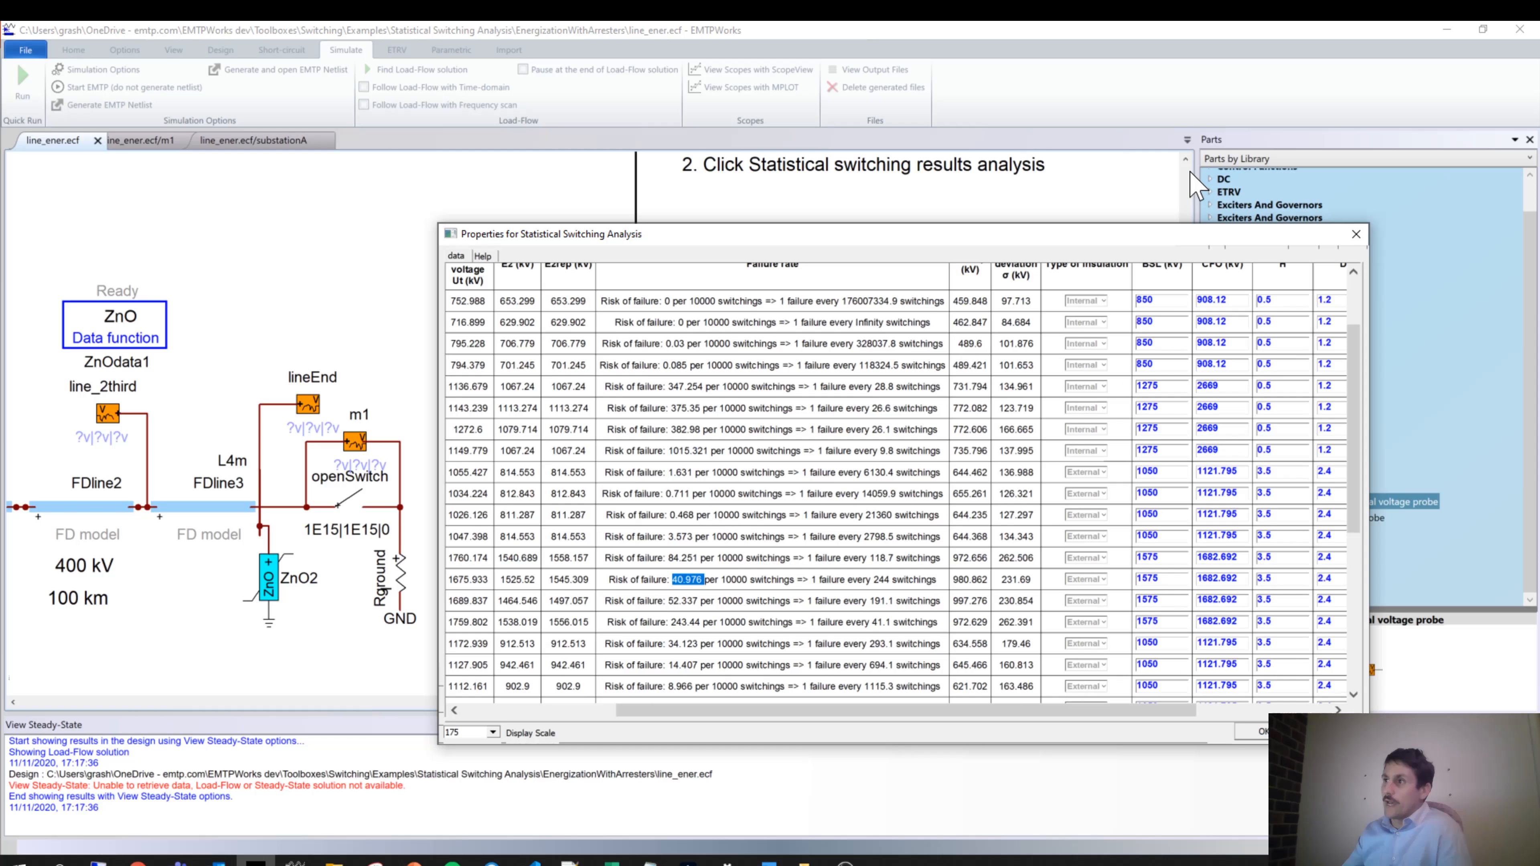
scroll(896, 484, "up", 2)
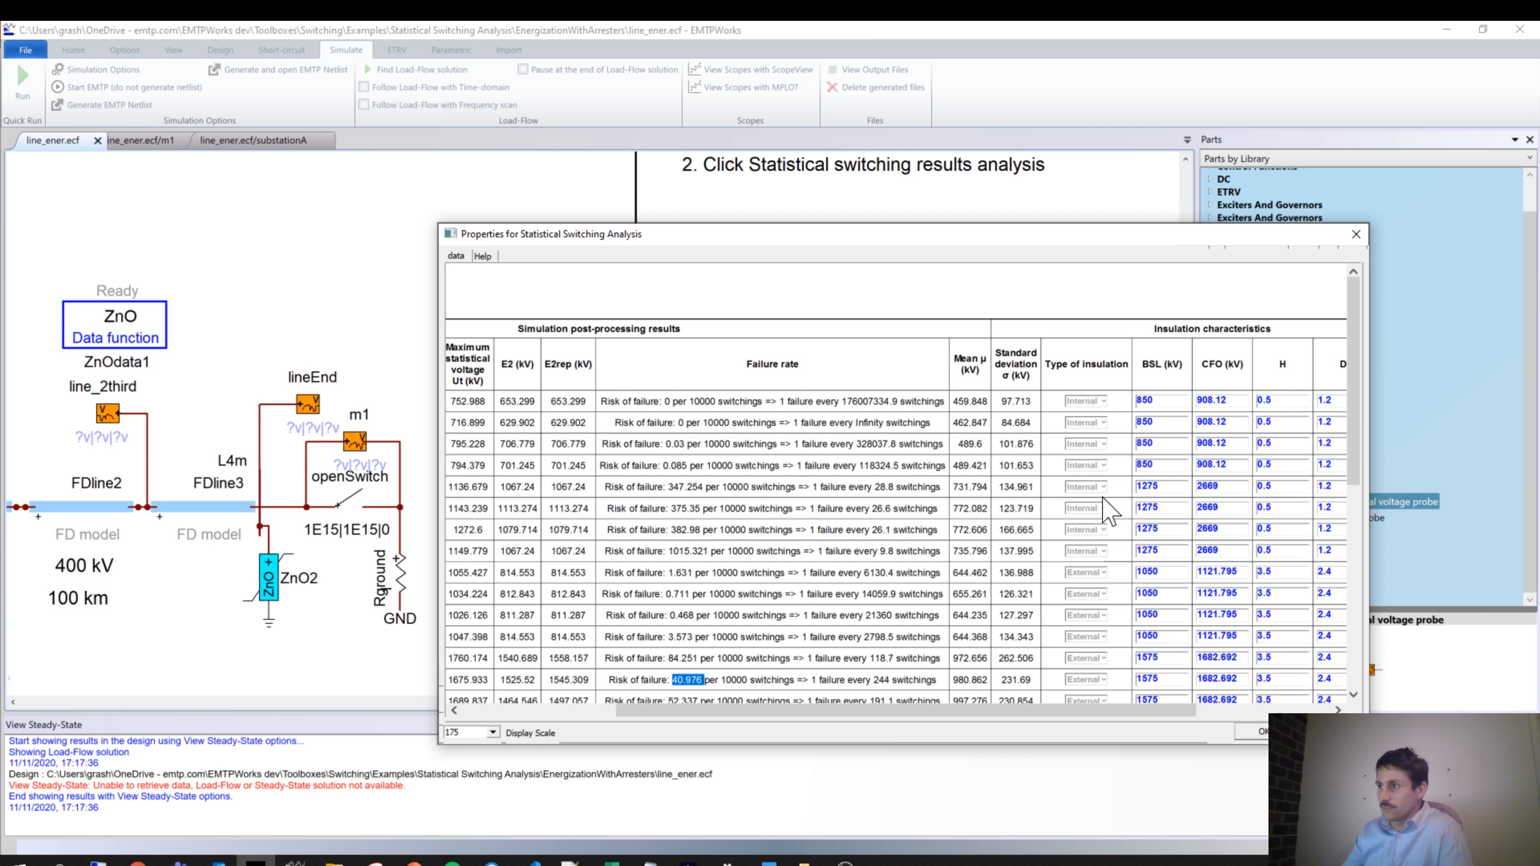
scroll(1103, 499, "down", 2)
left_click_drag(1161, 547, 1092, 543)
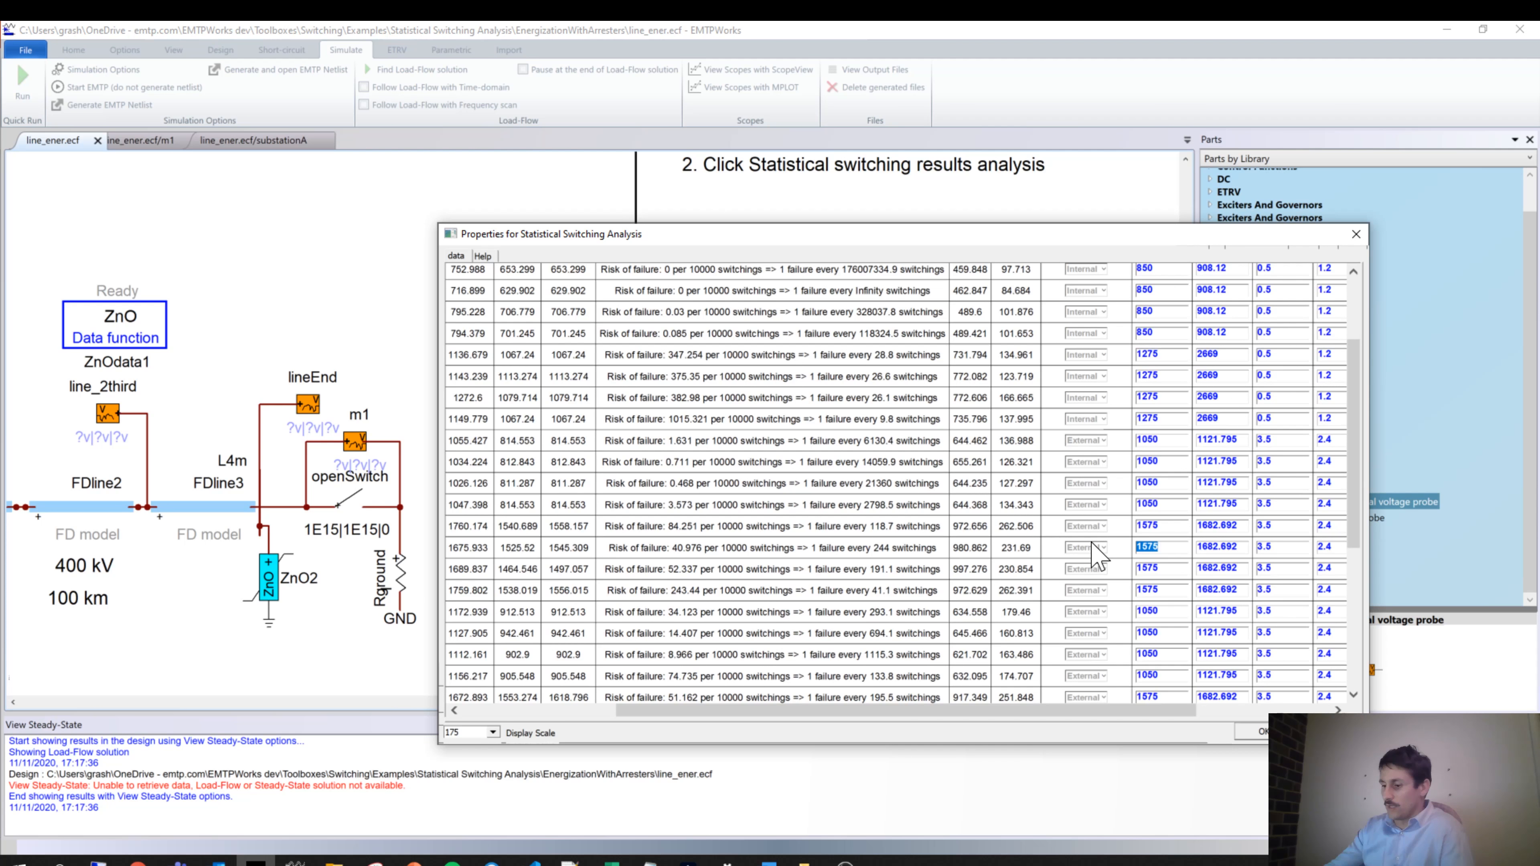
type("1800")
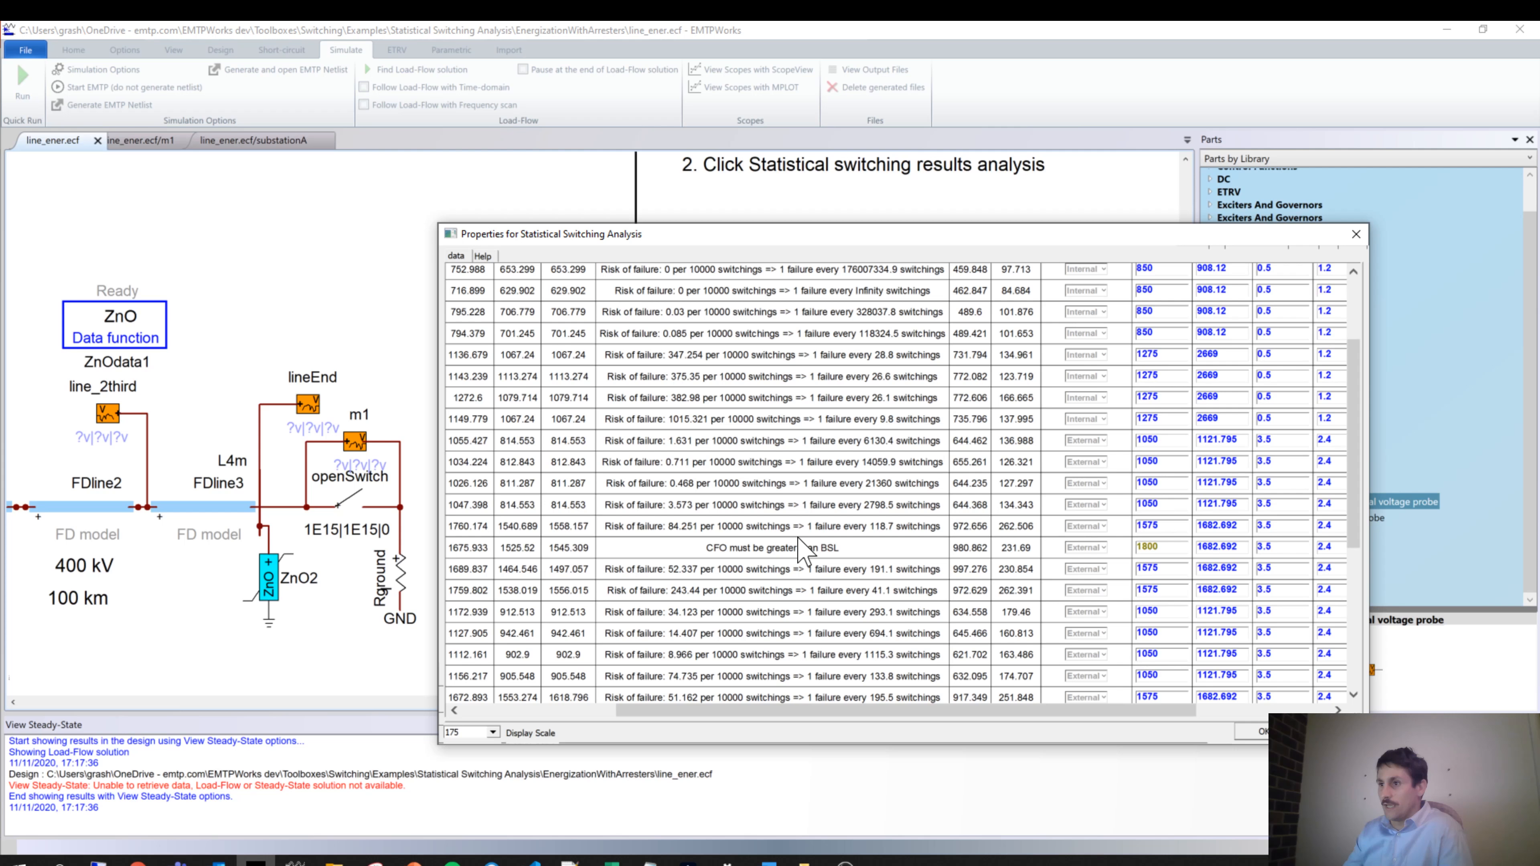
Set the BSL of lineEnd/v_bc to 1600 kV and check its failure rate and remaining insulation characteristics
double_click(1147, 547)
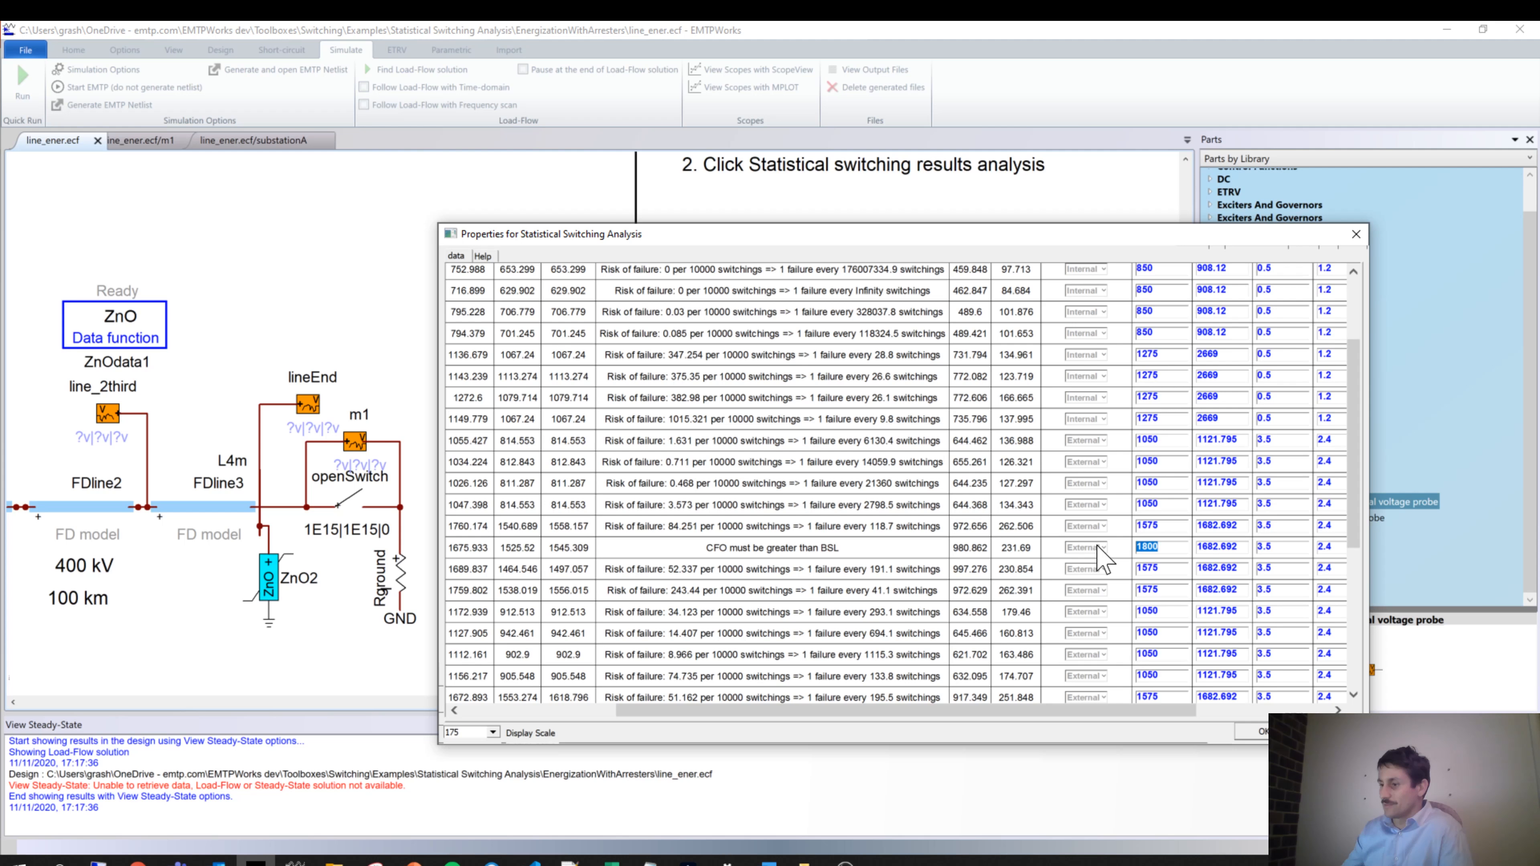
type("1600")
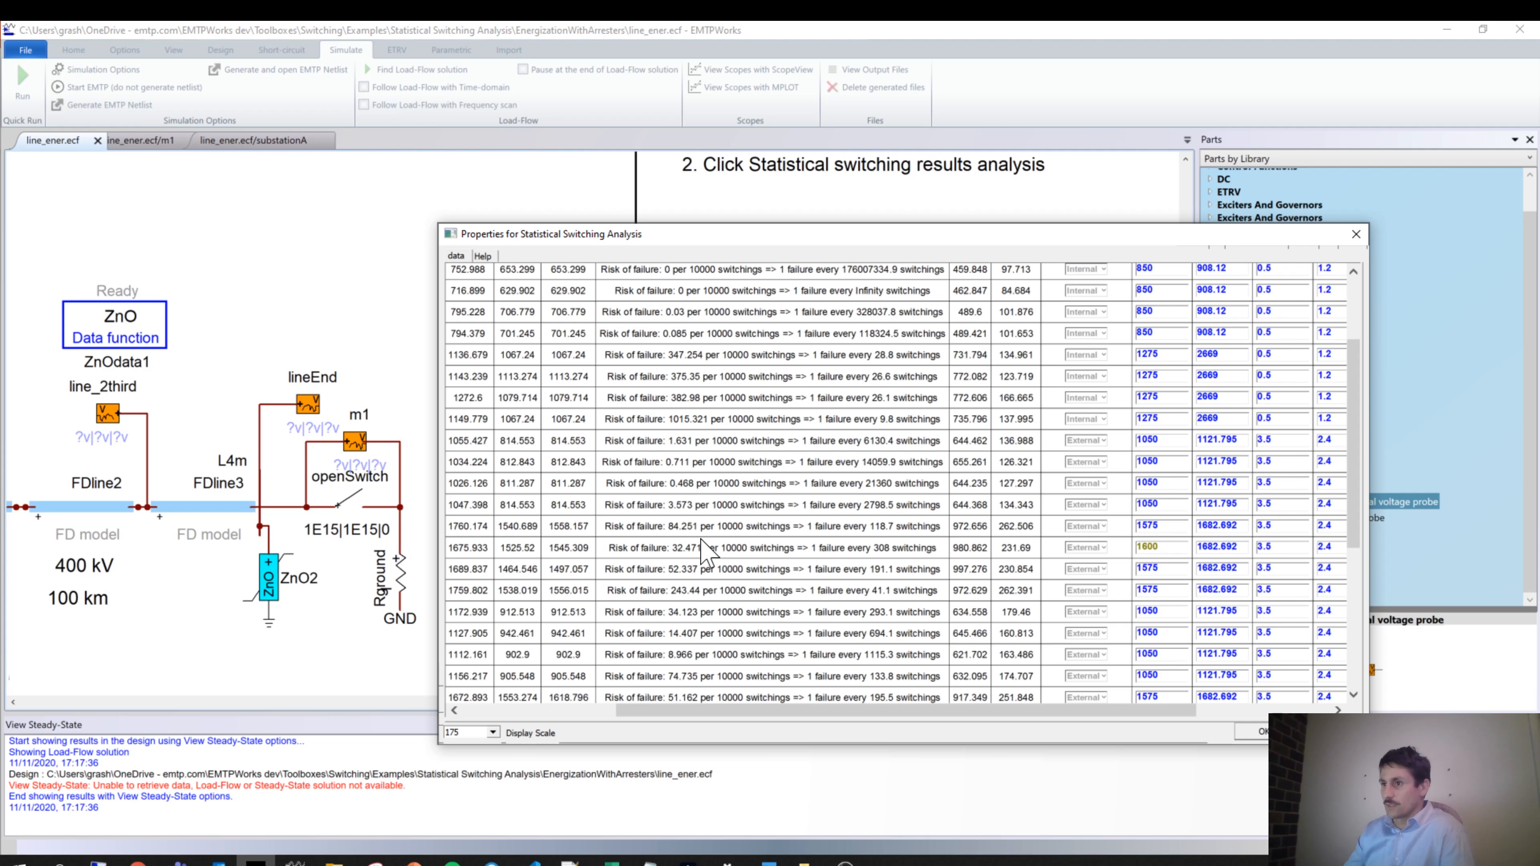
double_click(700, 547)
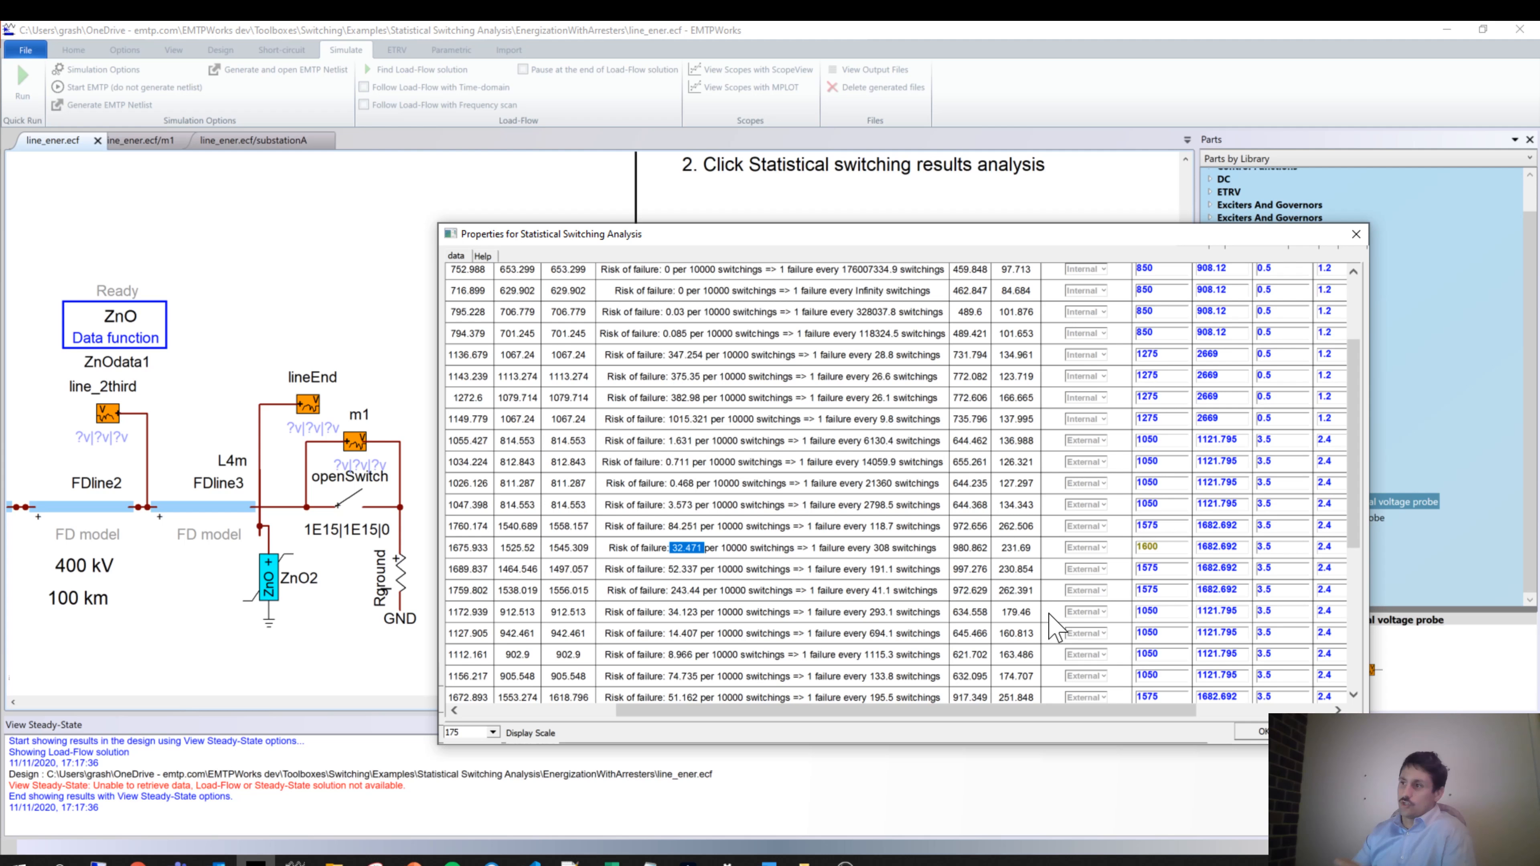
left_click_drag(973, 711, 1049, 728)
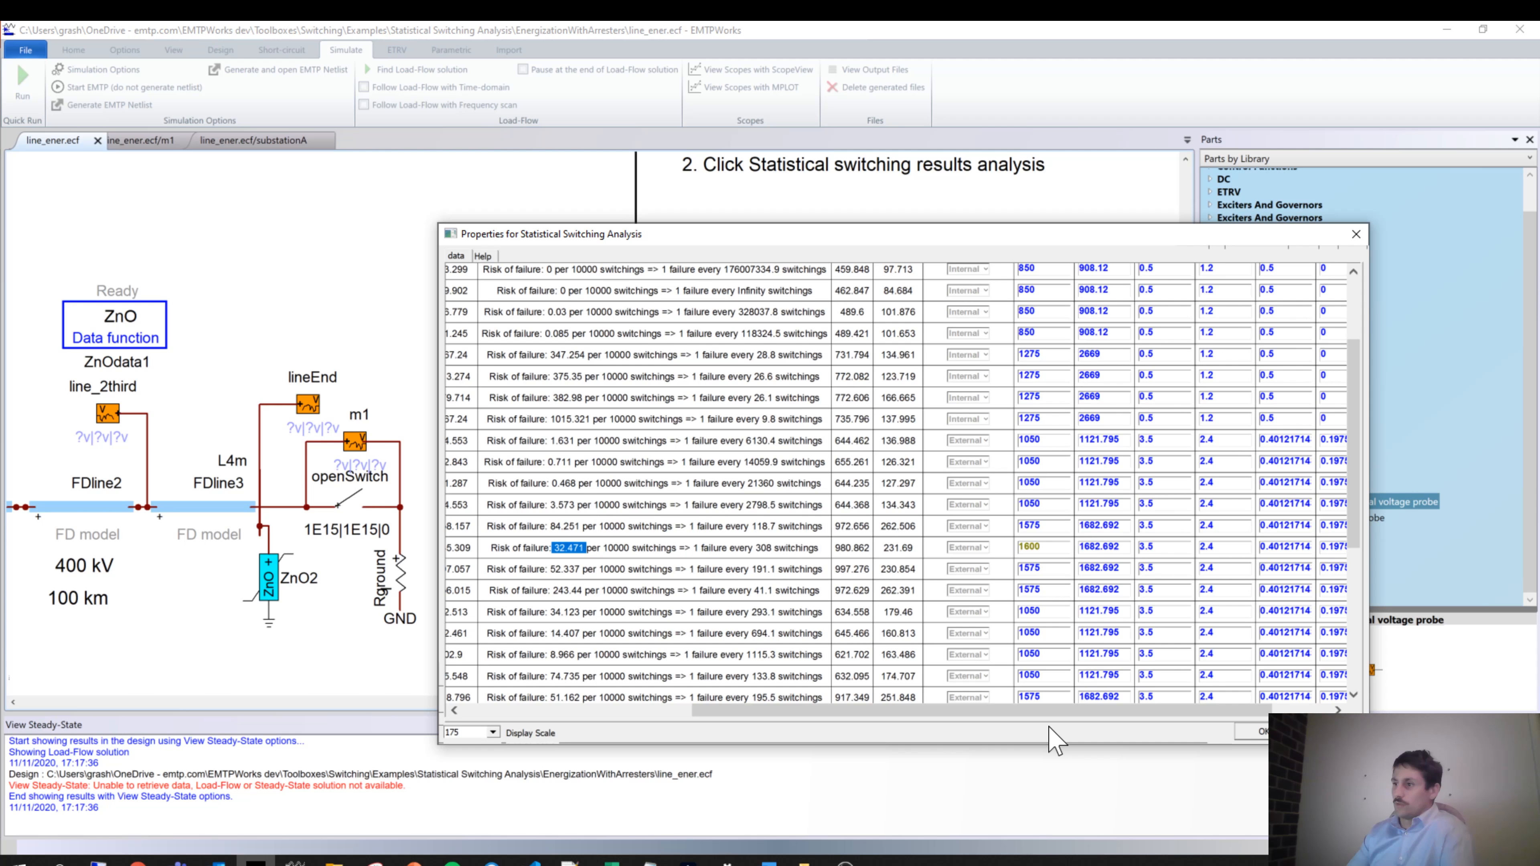
left_click_drag(1049, 727, 1280, 737)
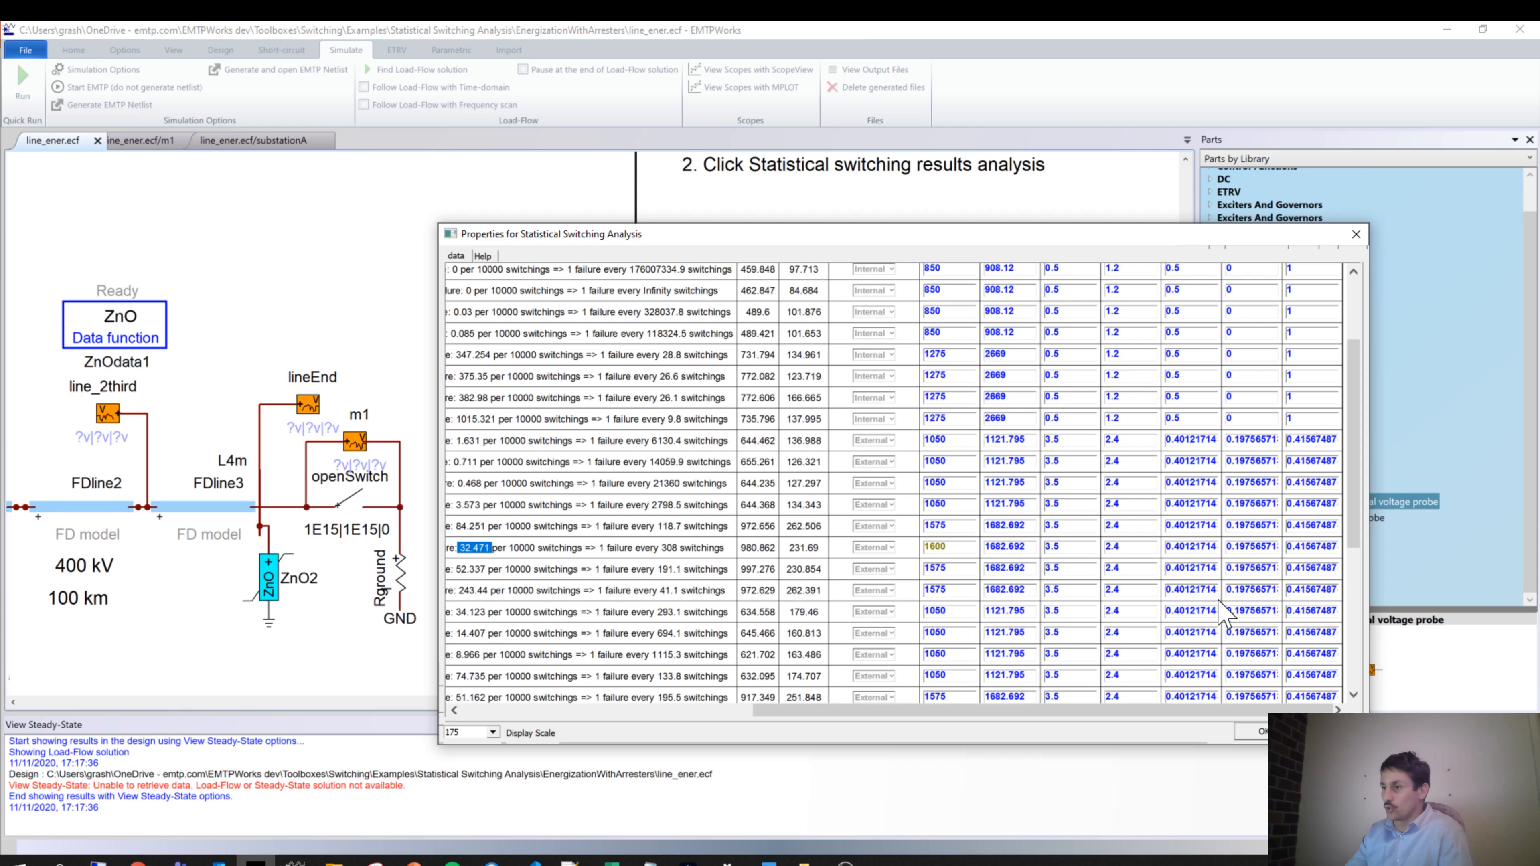
Accept the statistical switching analysis properties and return to the 400 kV line schematic around Sub A
scroll(1221, 613, "up", 2)
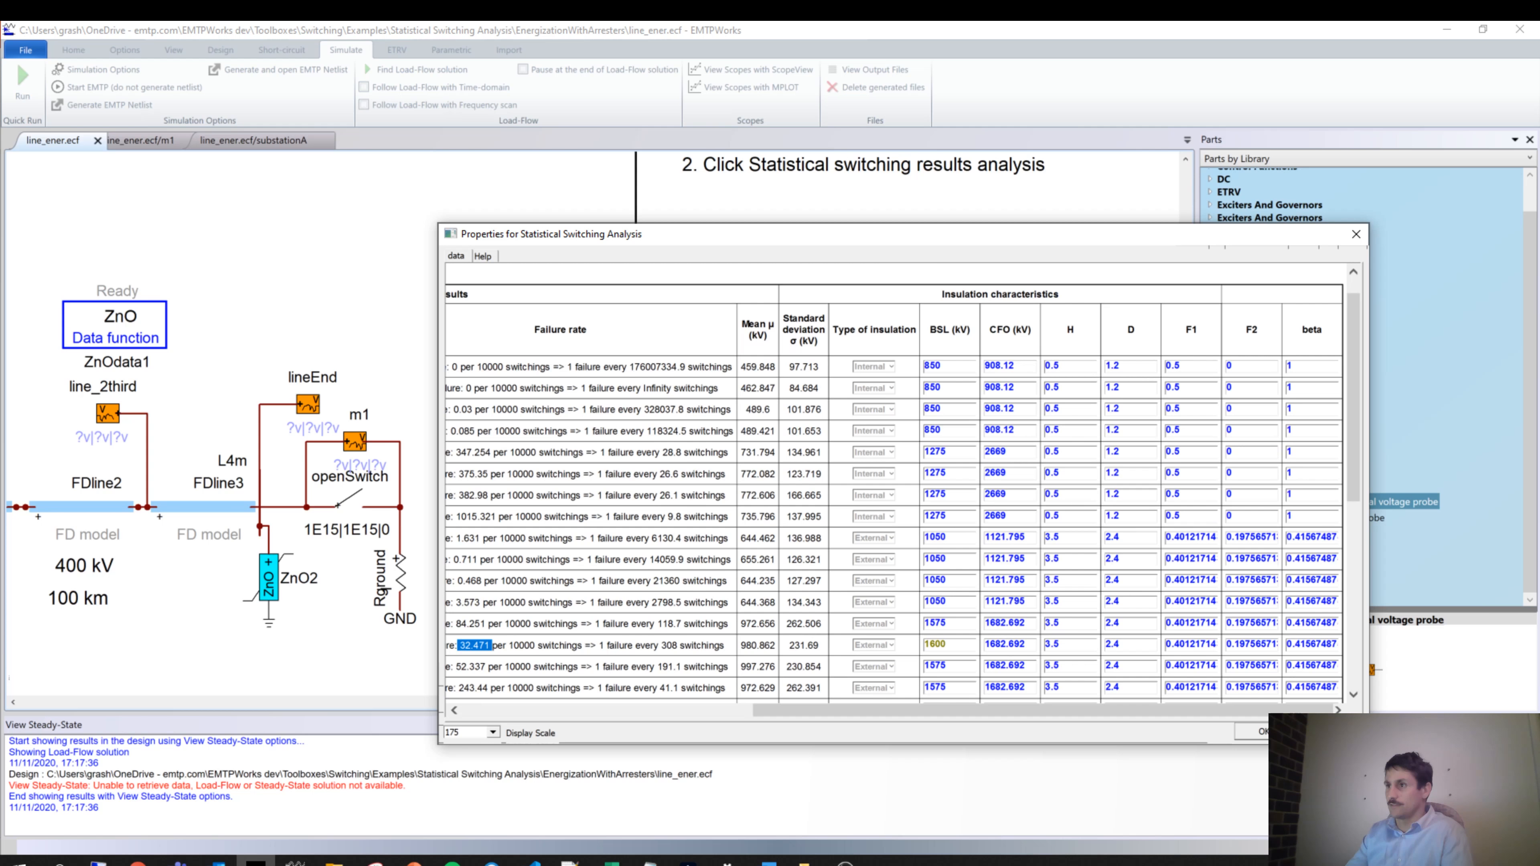
left_click(1328, 732)
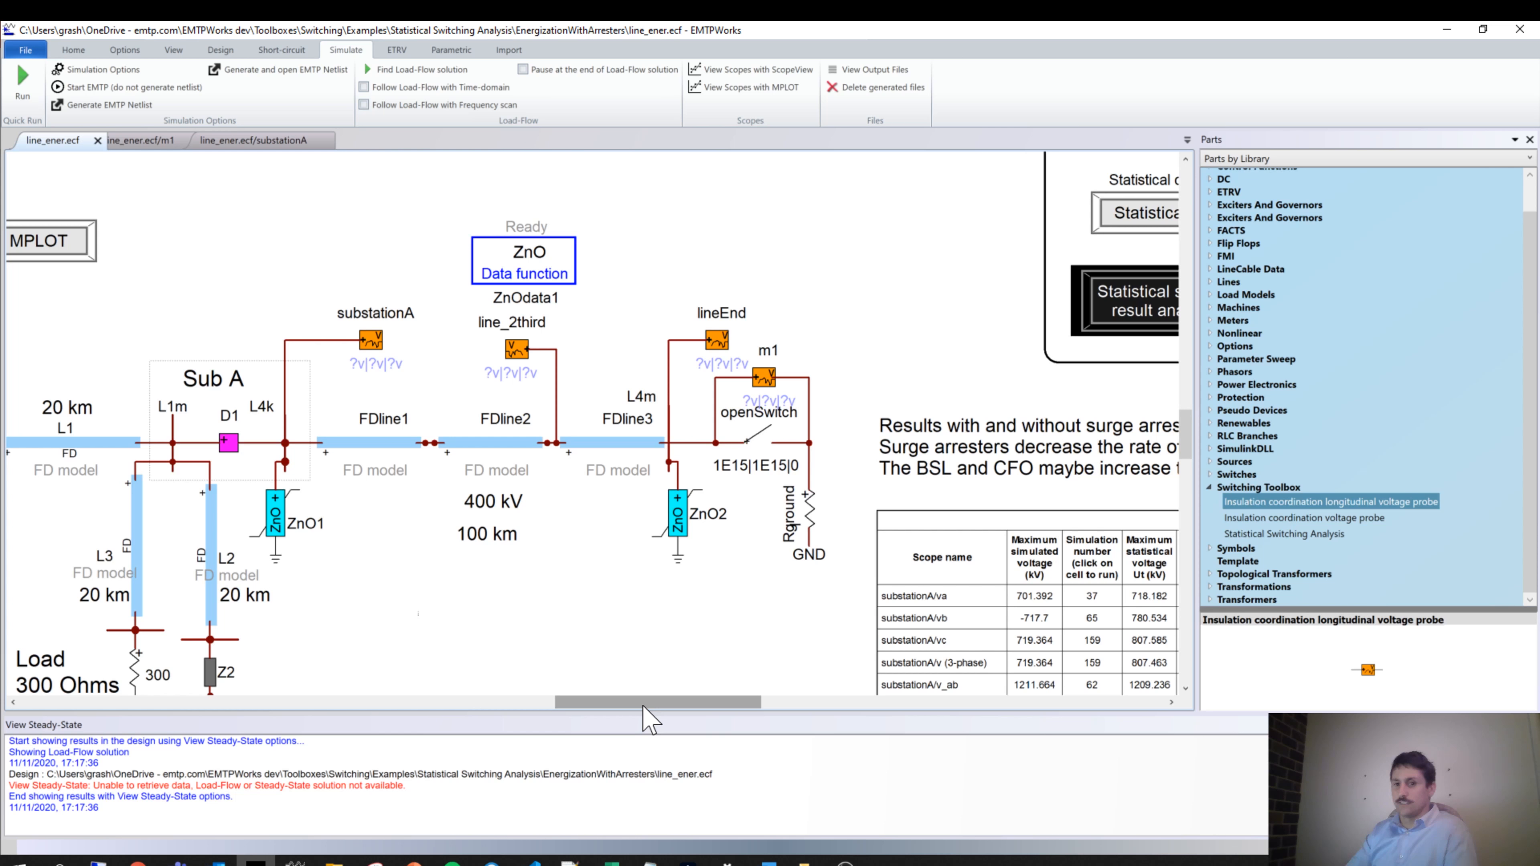
left_click_drag(645, 704, 631, 703)
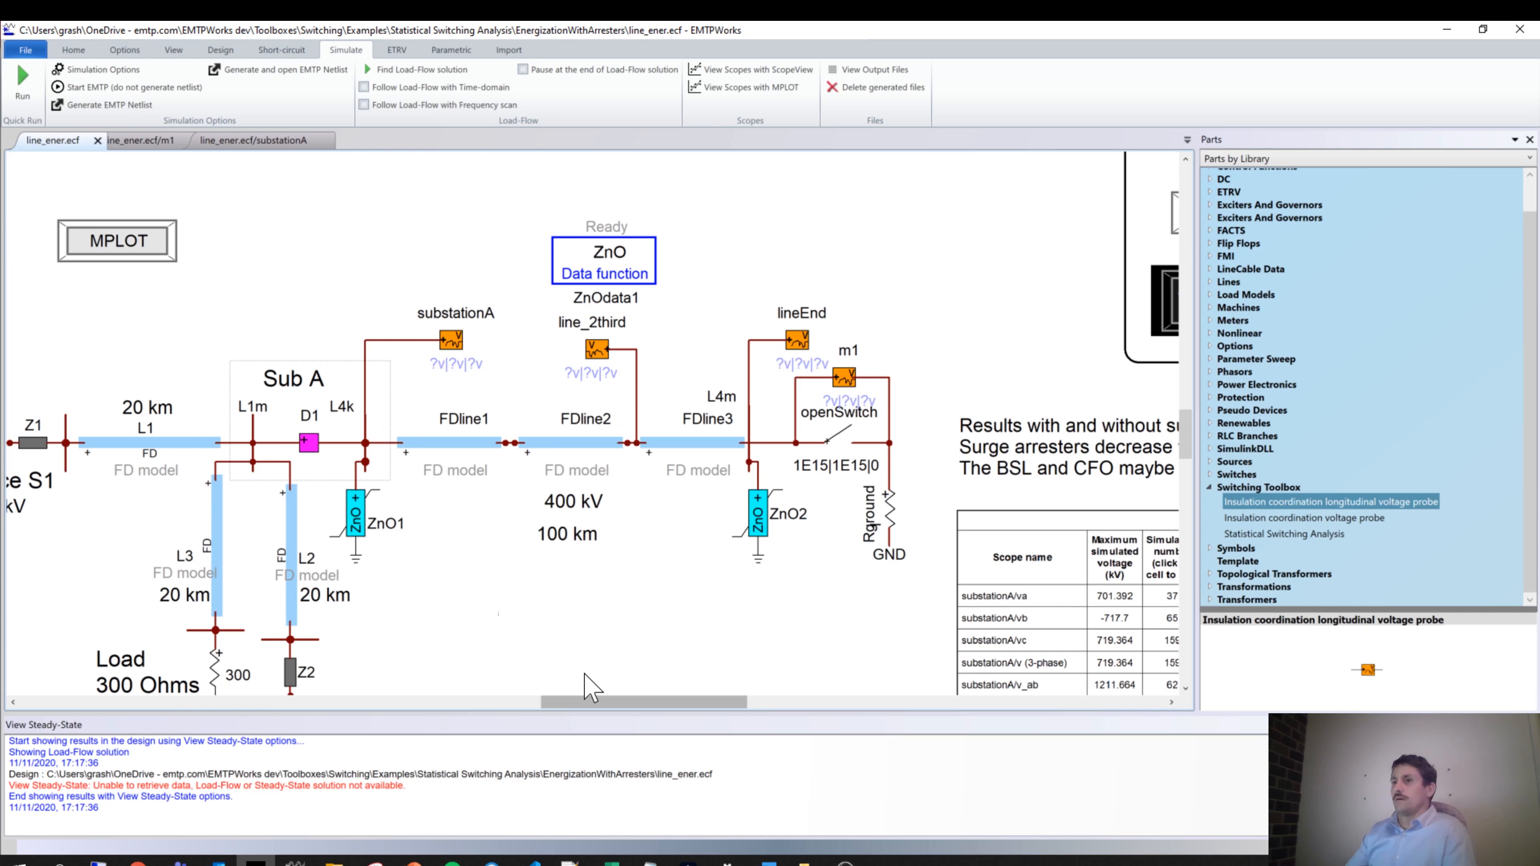
scroll(584, 673, "left", 2)
scroll(584, 674, "down", 1)
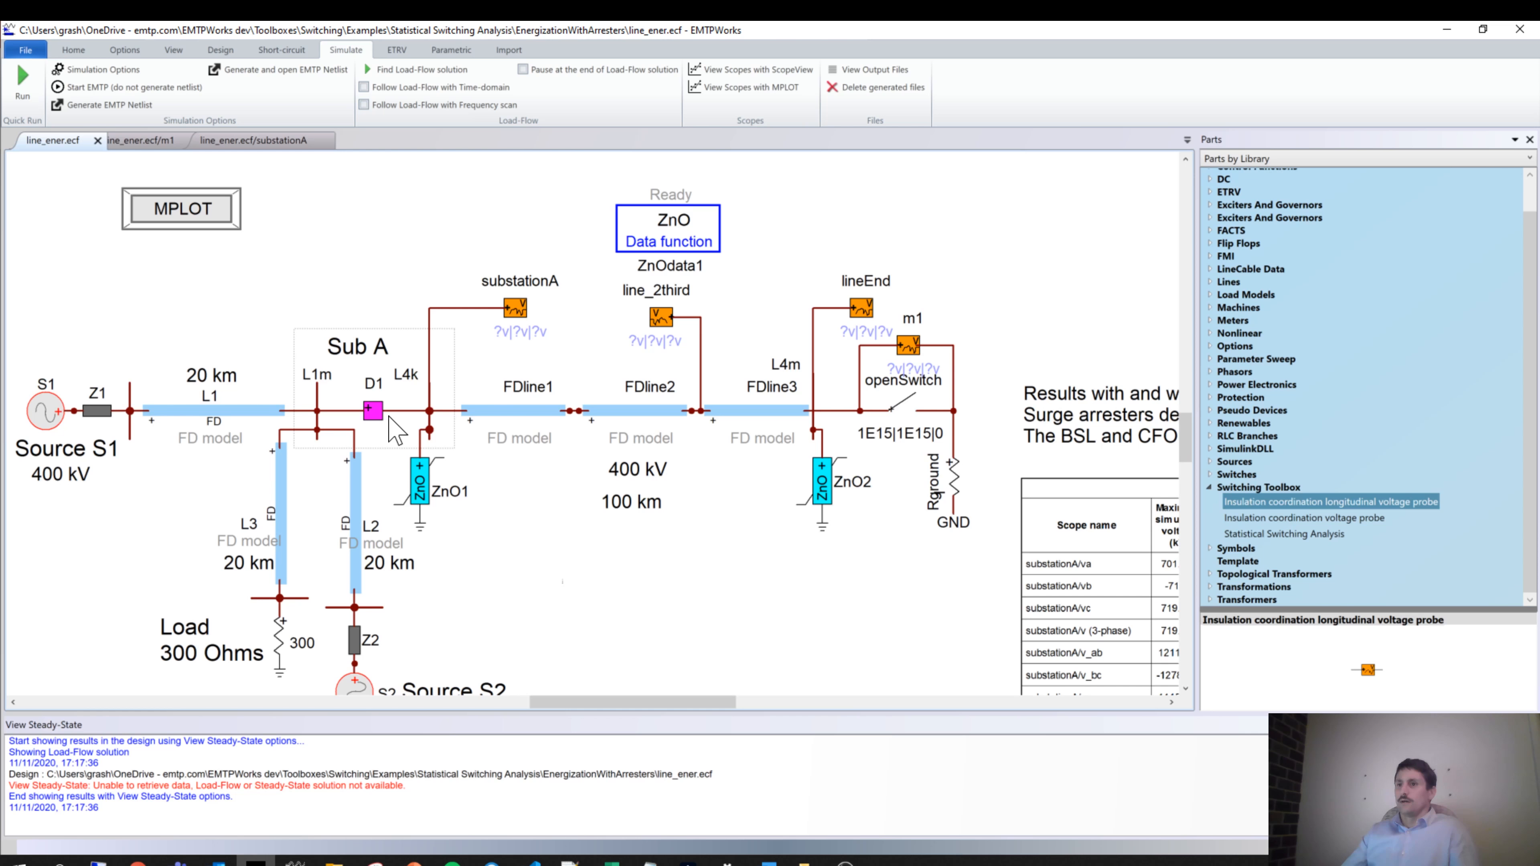
Open subcircuit D1 in Sub A and examine switches SW1 and SW2 and port p1 of the trapped-charge reclosing circuit
double_click(373, 411)
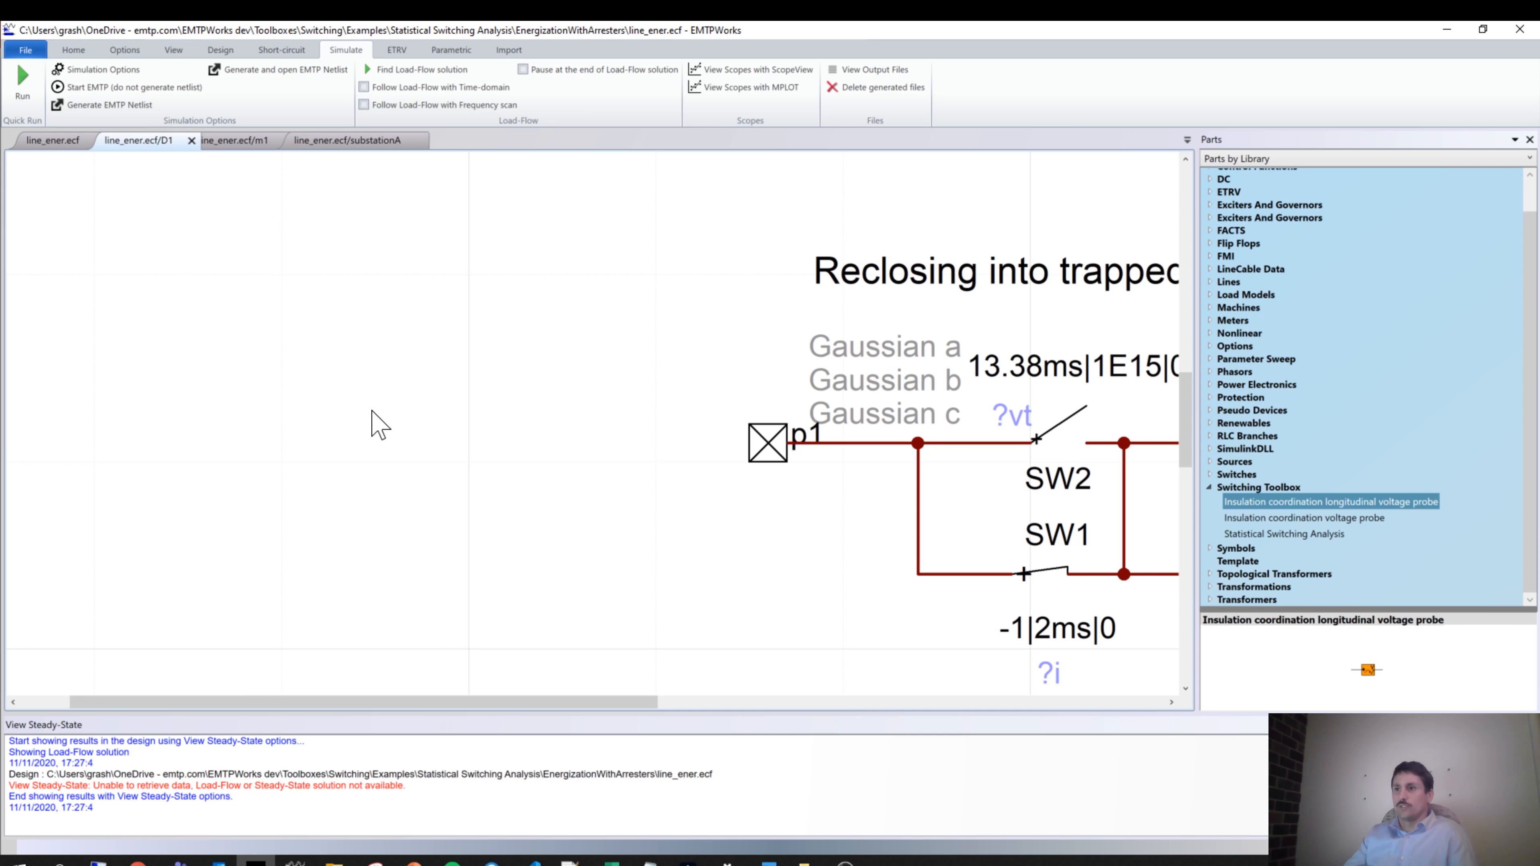
scroll(807, 398, "down", 1)
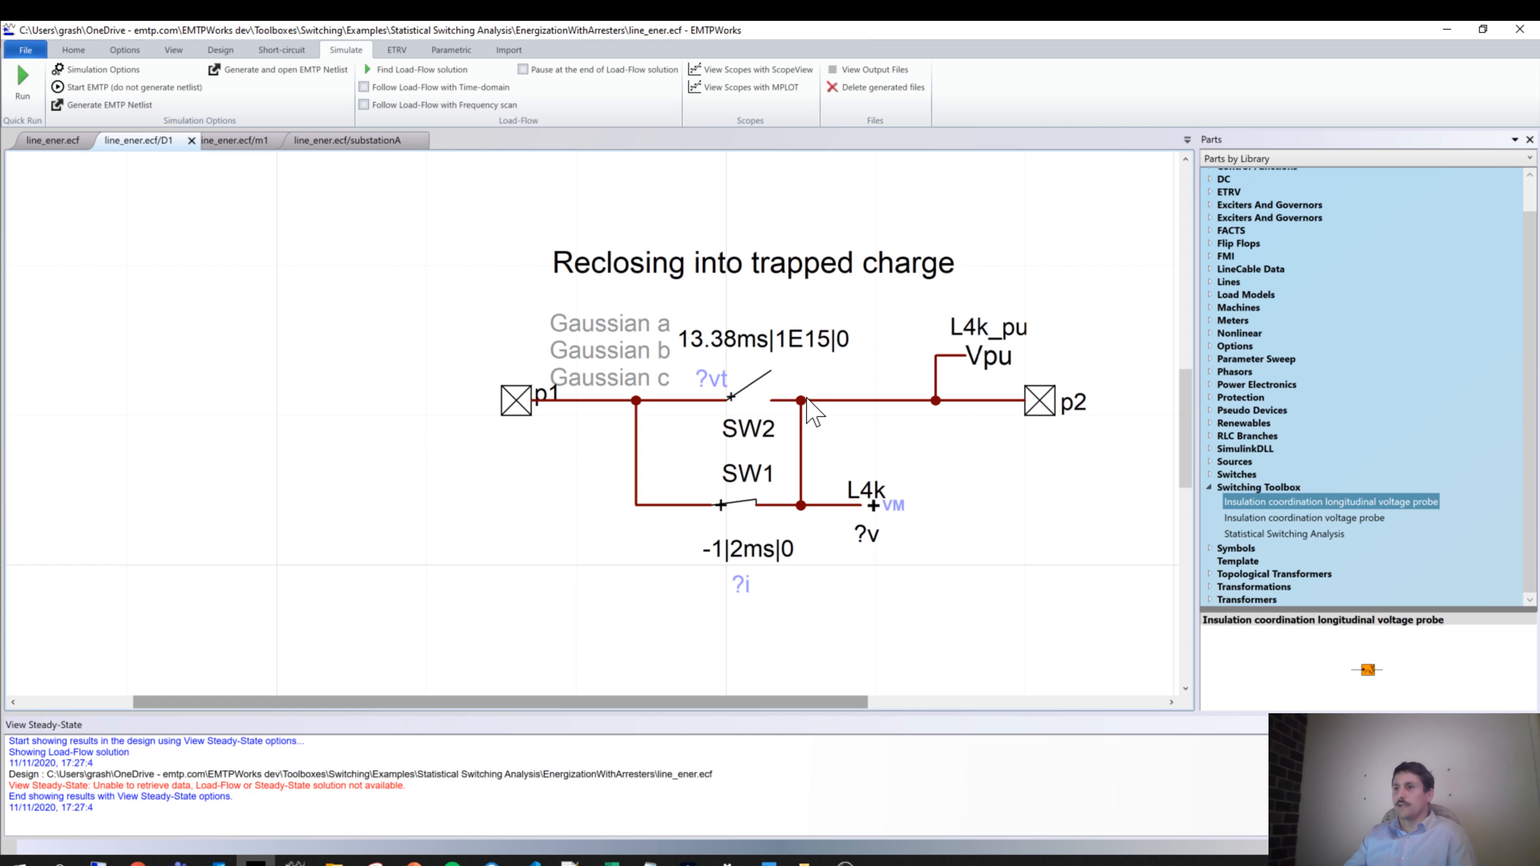
left_click(739, 543)
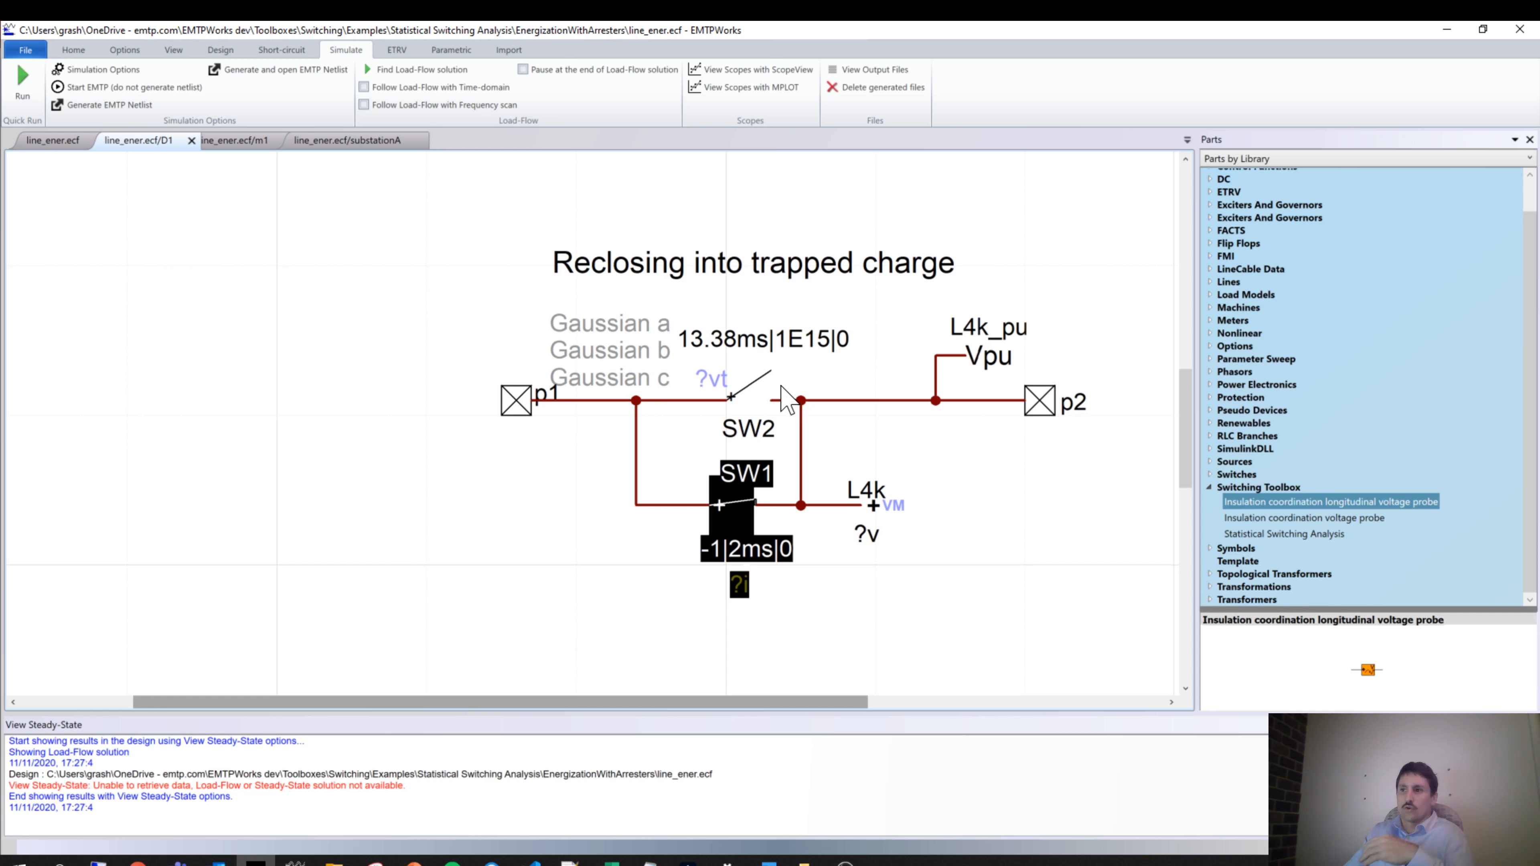
left_click(756, 390)
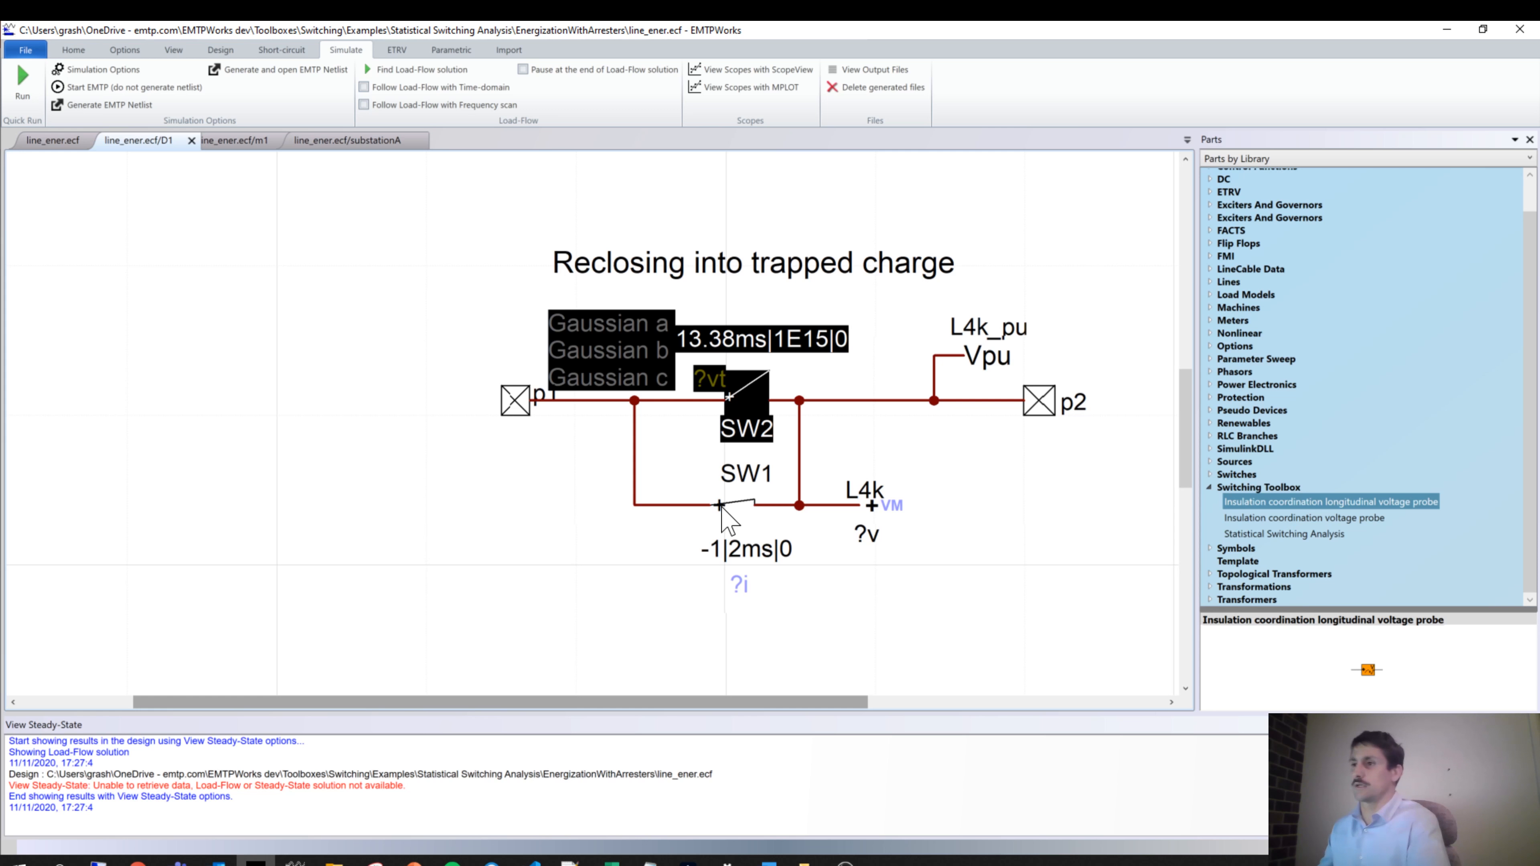
left_click(538, 395)
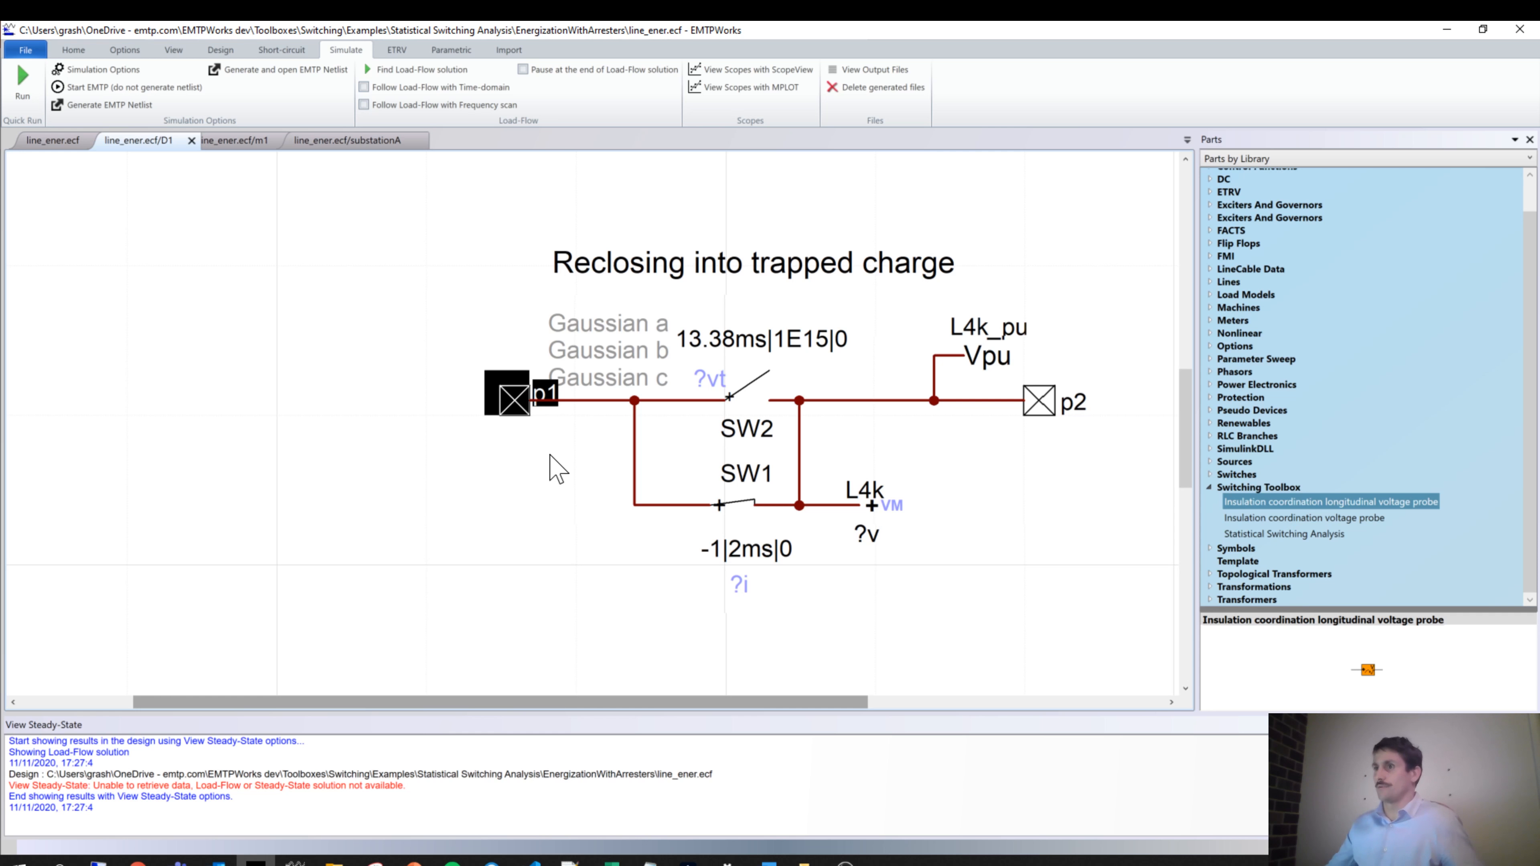
scroll(619, 555, "down", 1)
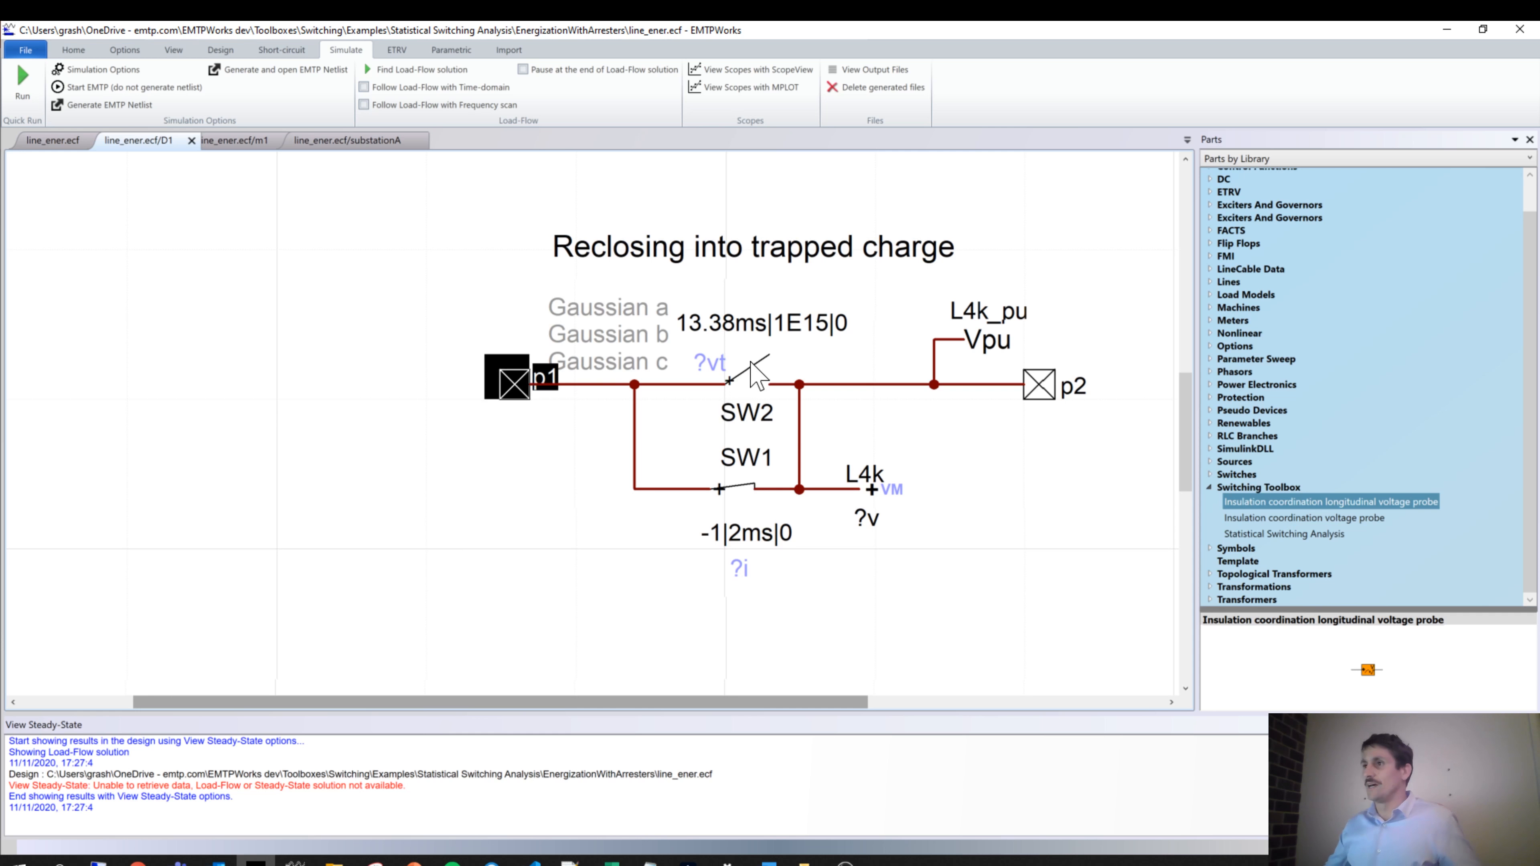
Move statistical switch SW2 out of its branch to the free area below port p1 and exclude it from the simulation
left_click(1210, 487)
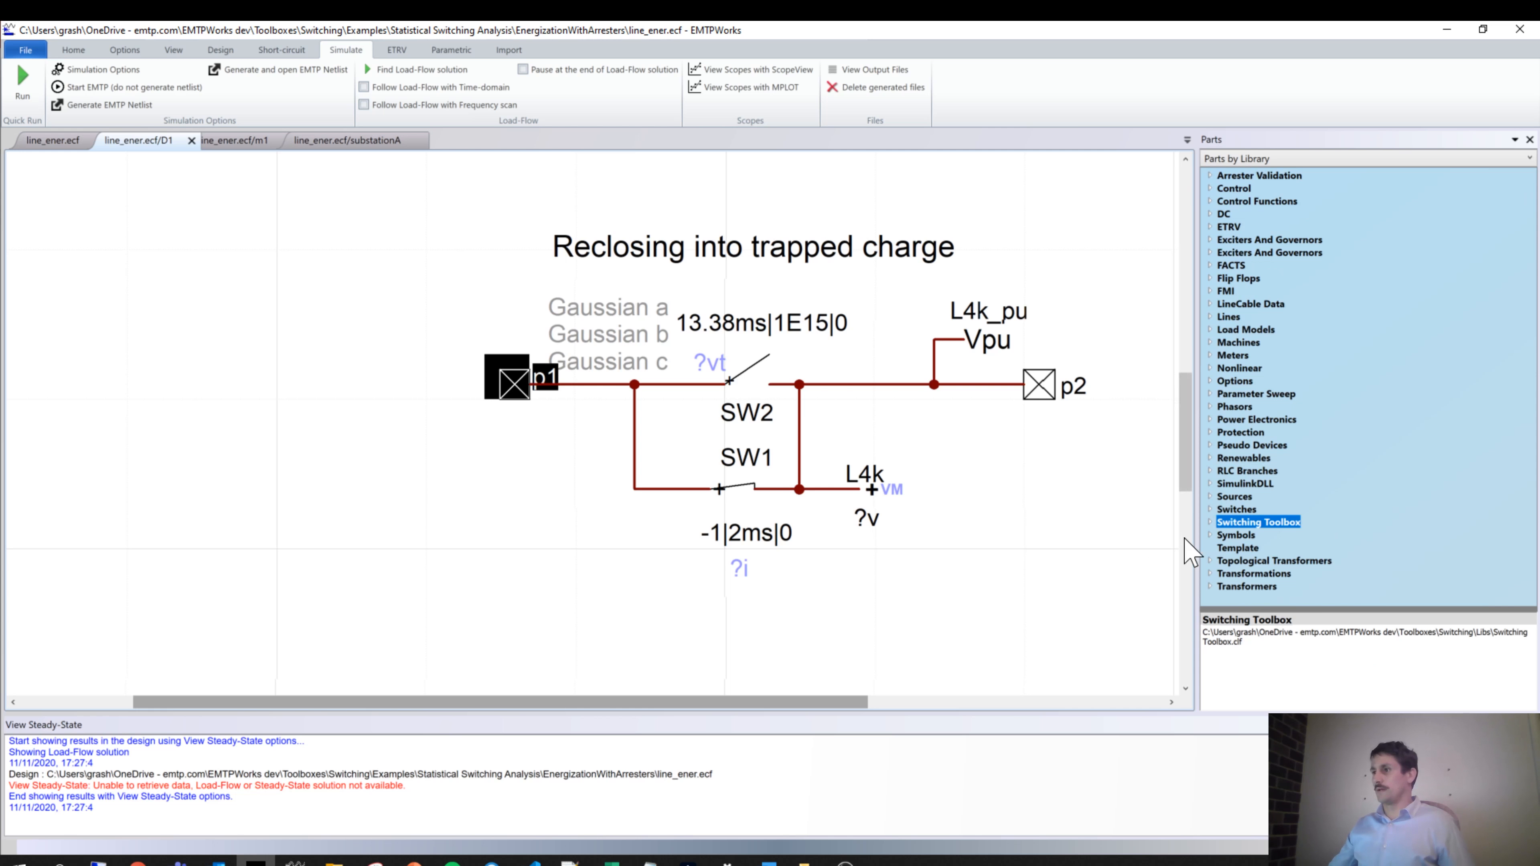
left_click(747, 389)
left_click_drag(747, 397, 479, 537)
right_click(485, 543)
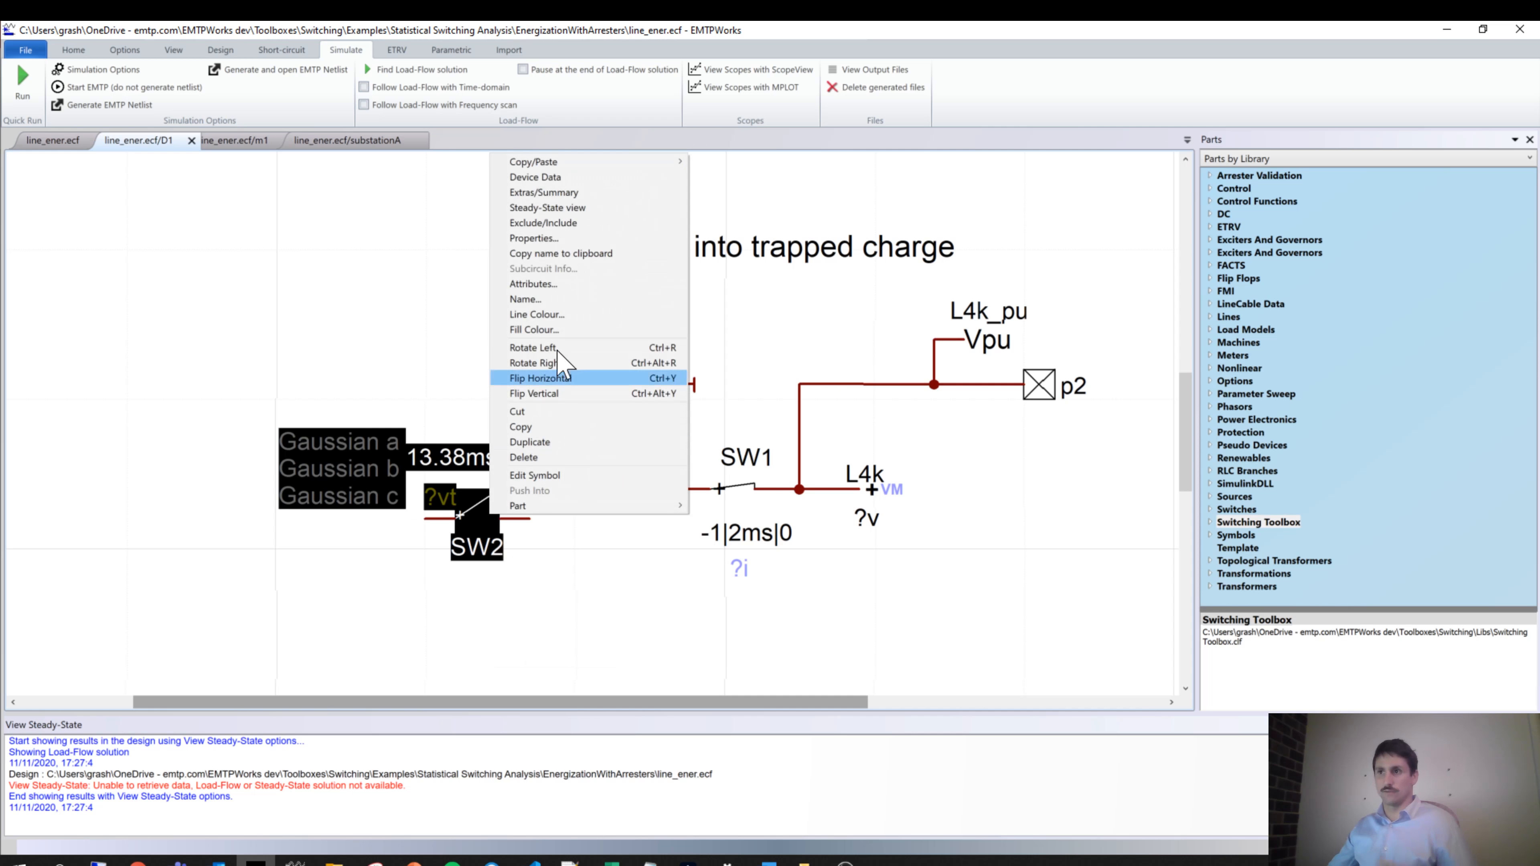
left_click(543, 223)
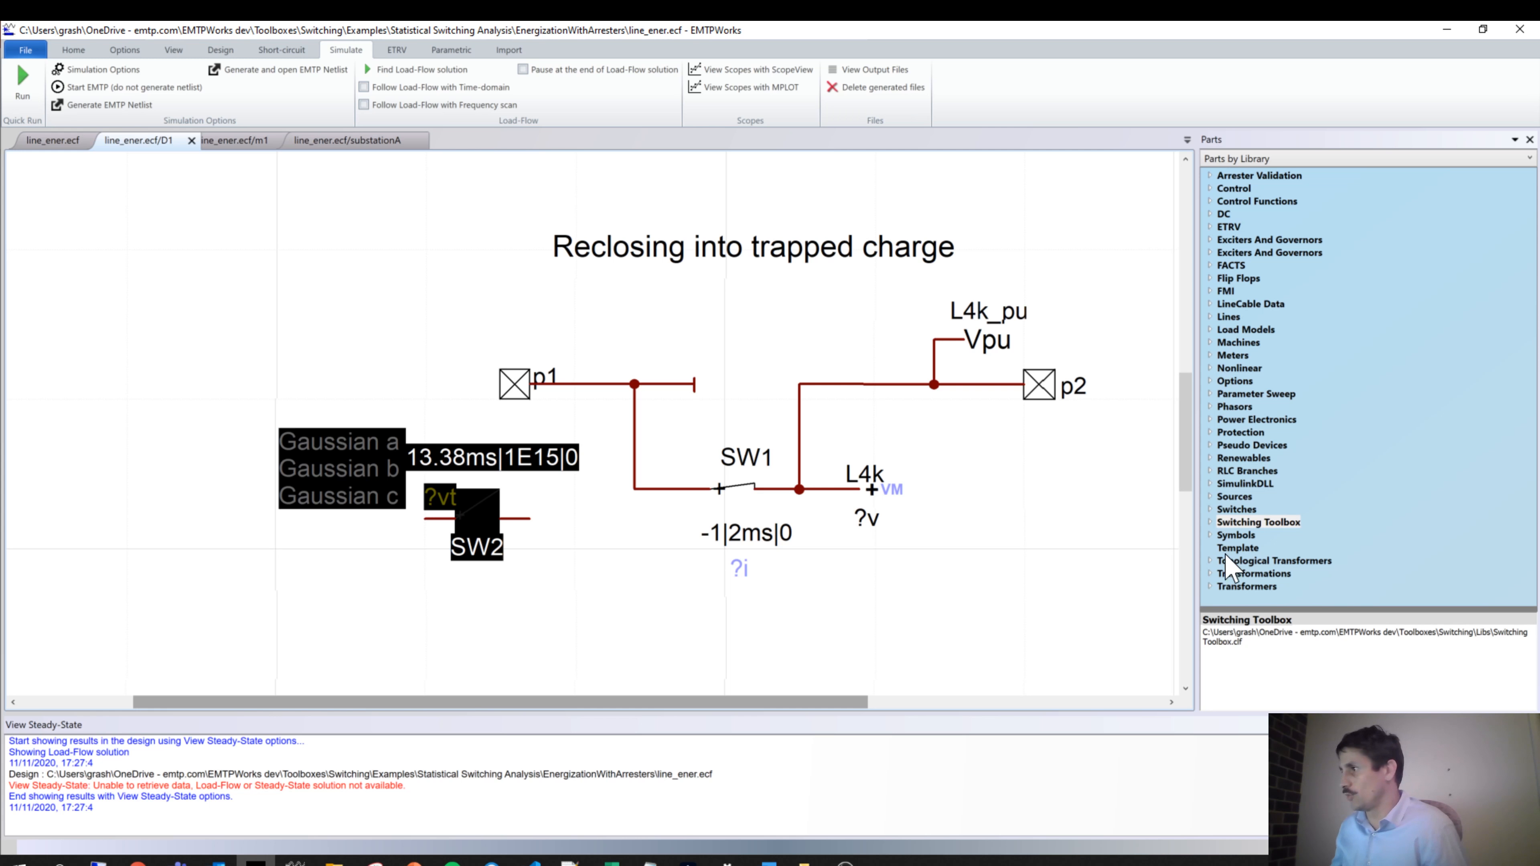
Insert an ideal switch in the open branch above SW1, closing at 20 ms in all phases and set to never open
left_click(1210, 510)
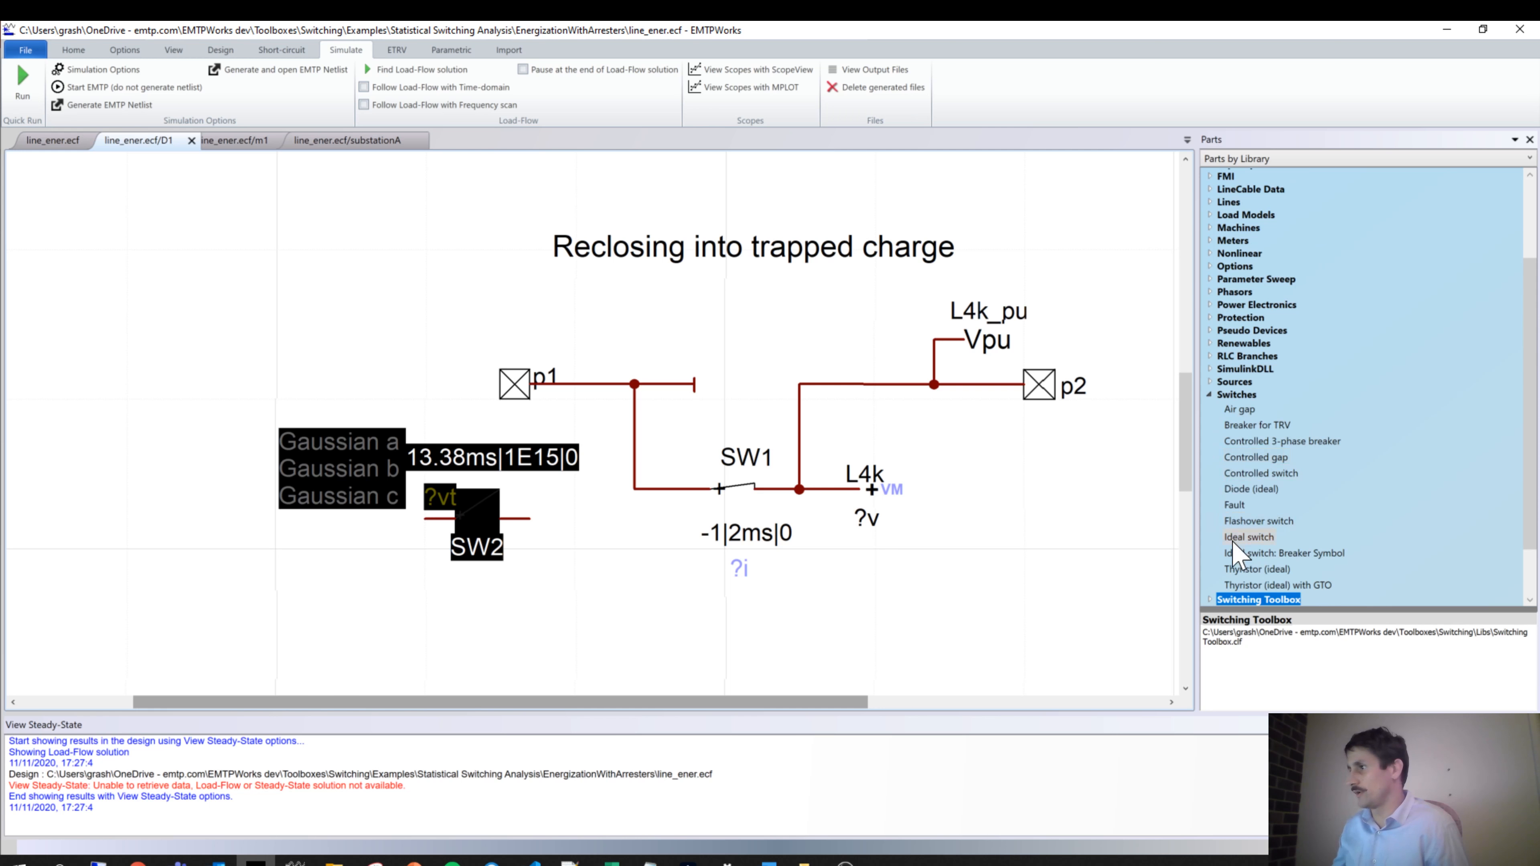
left_click_drag(1249, 537, 755, 397)
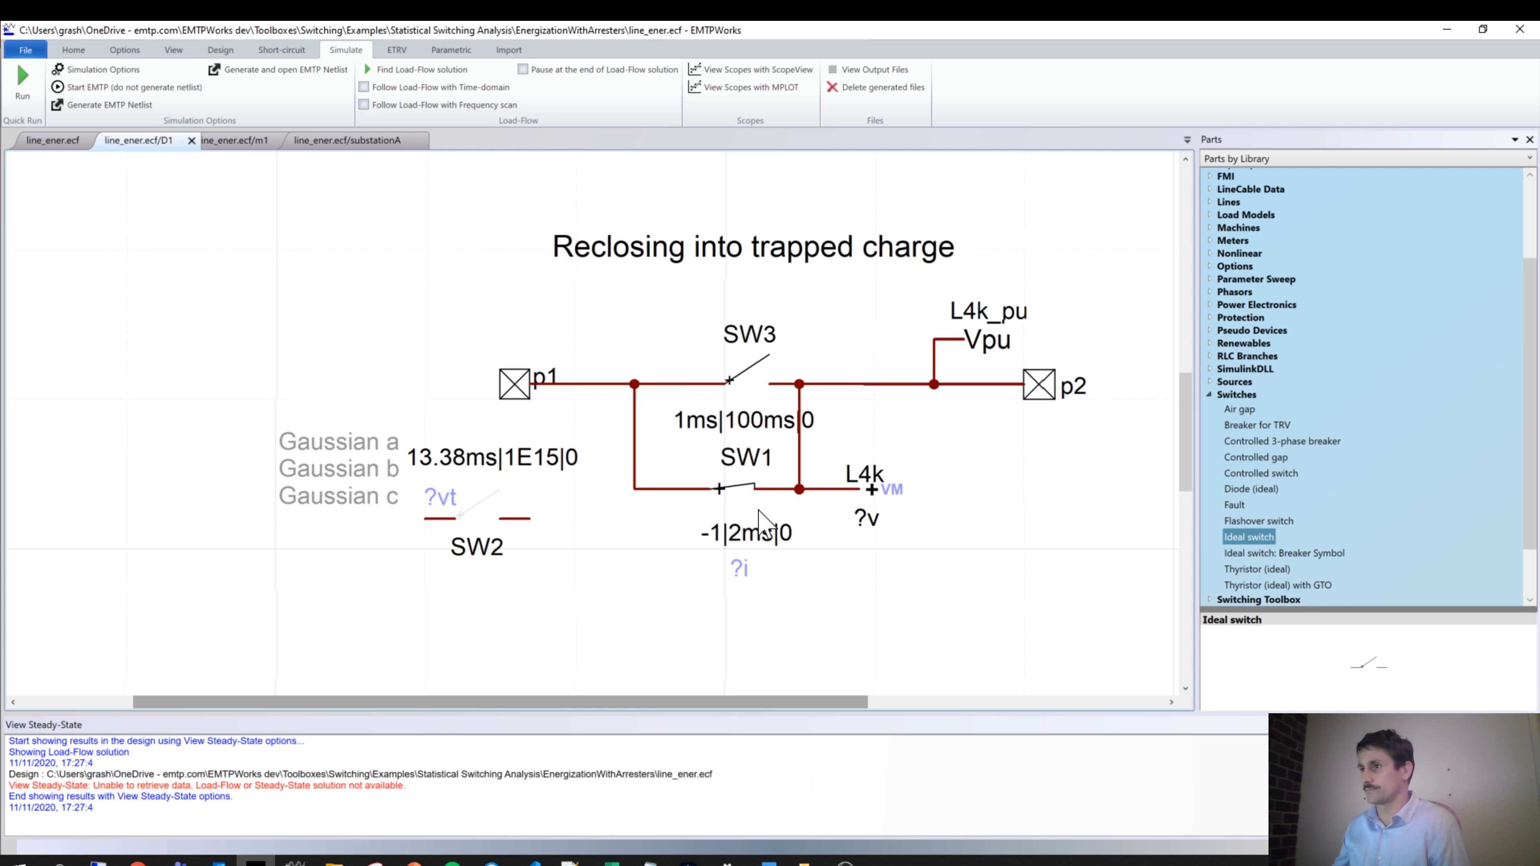
double_click(750, 383)
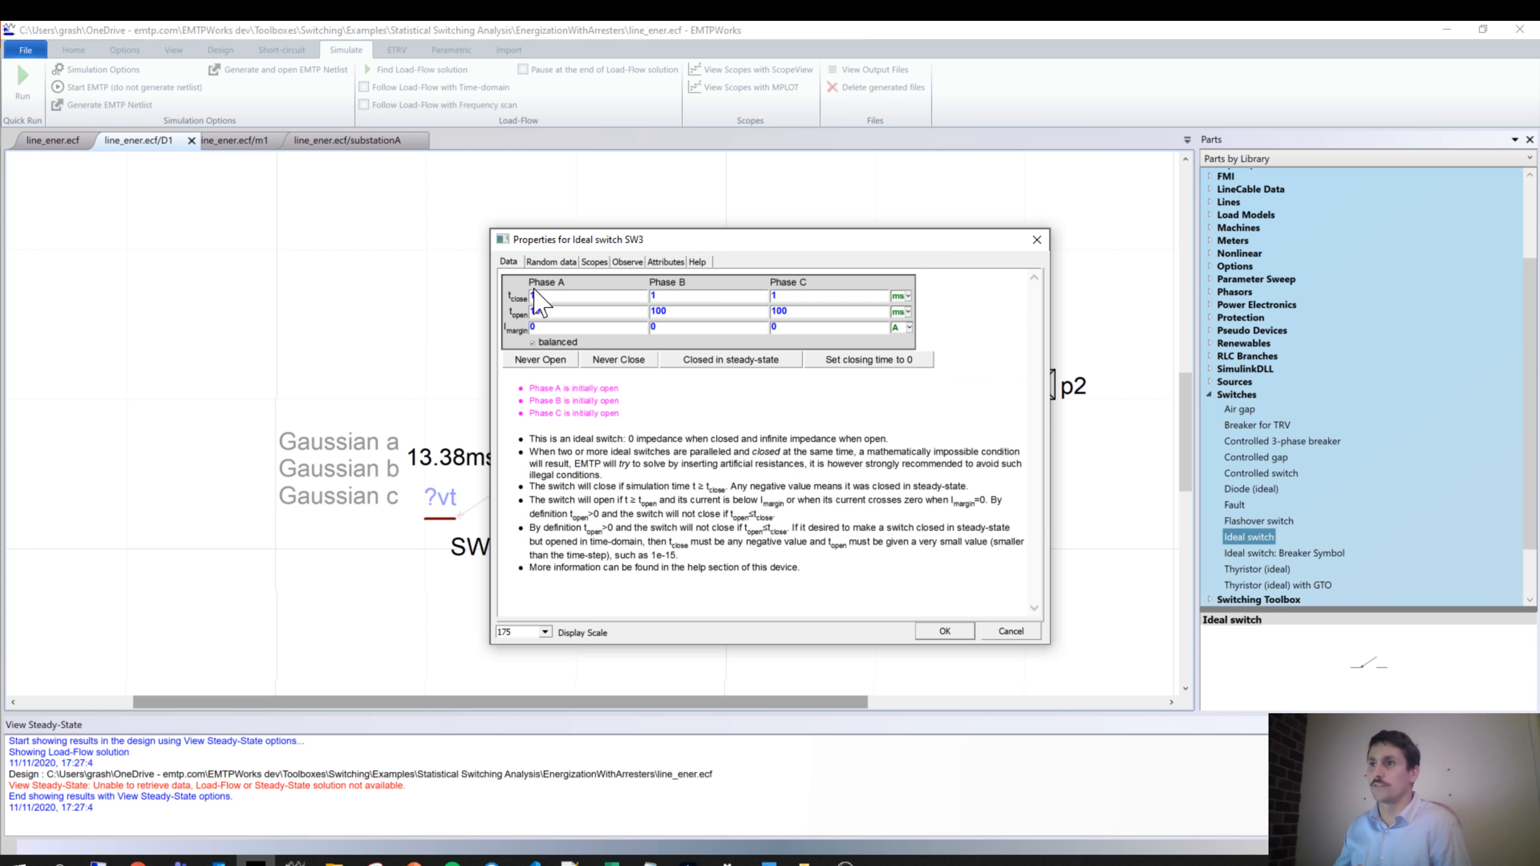
left_click_drag(538, 296, 501, 303)
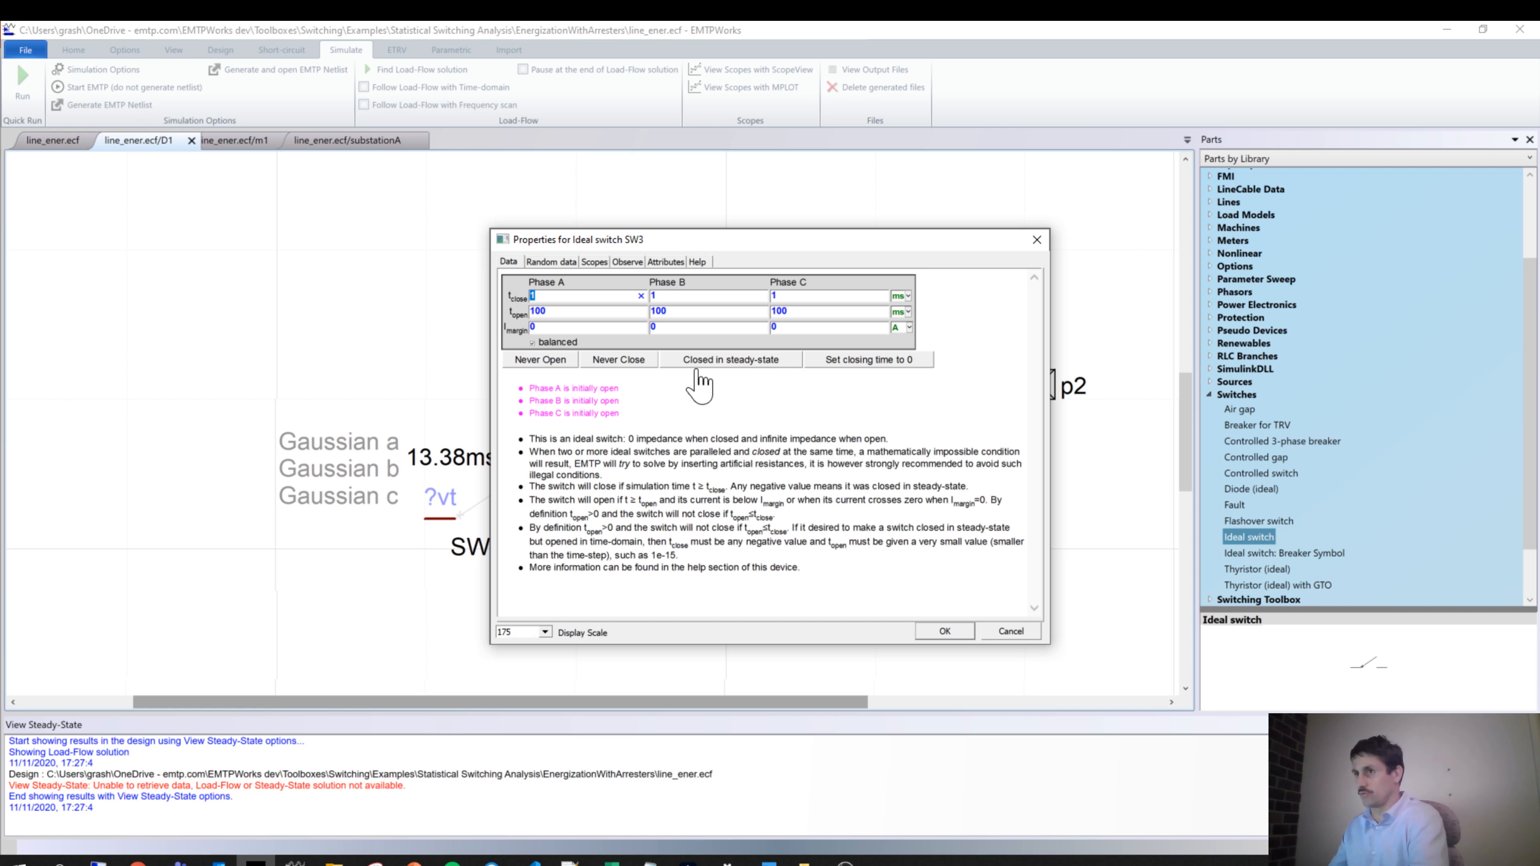
type("20")
key("Tab")
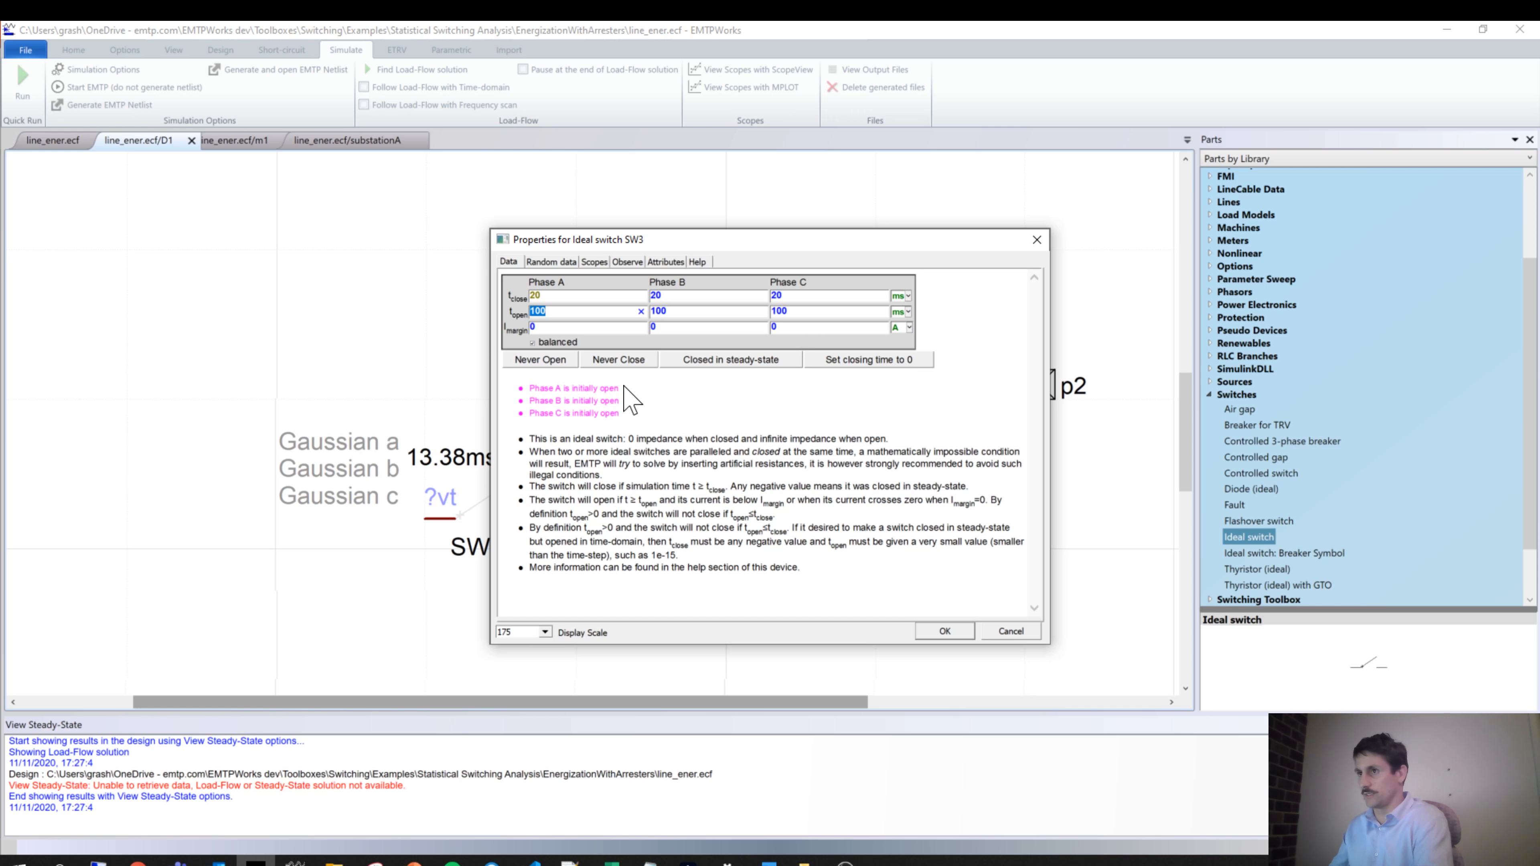
left_click(558, 363)
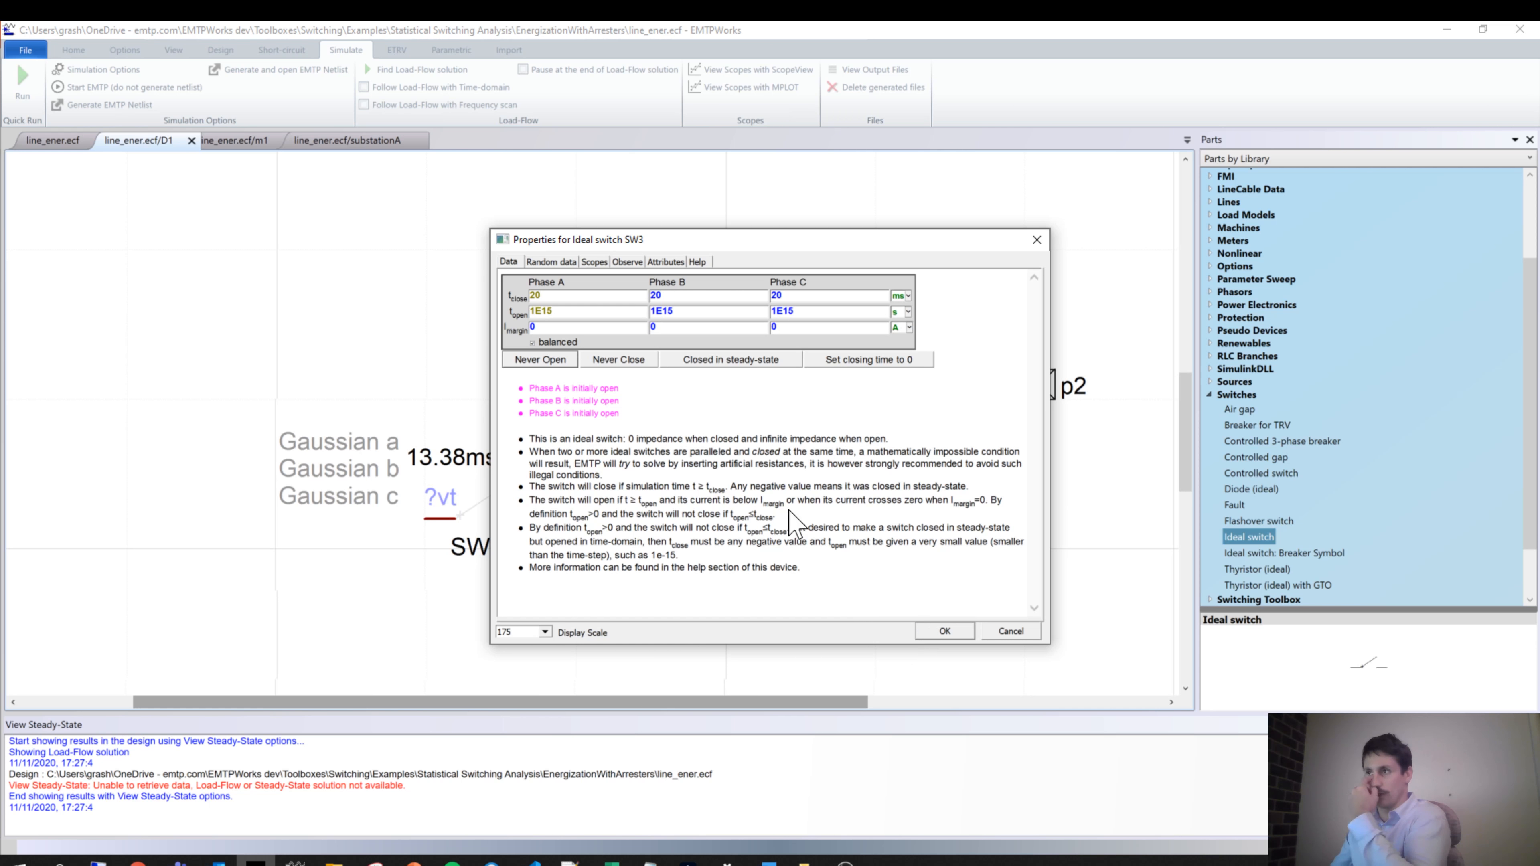
left_click(949, 631)
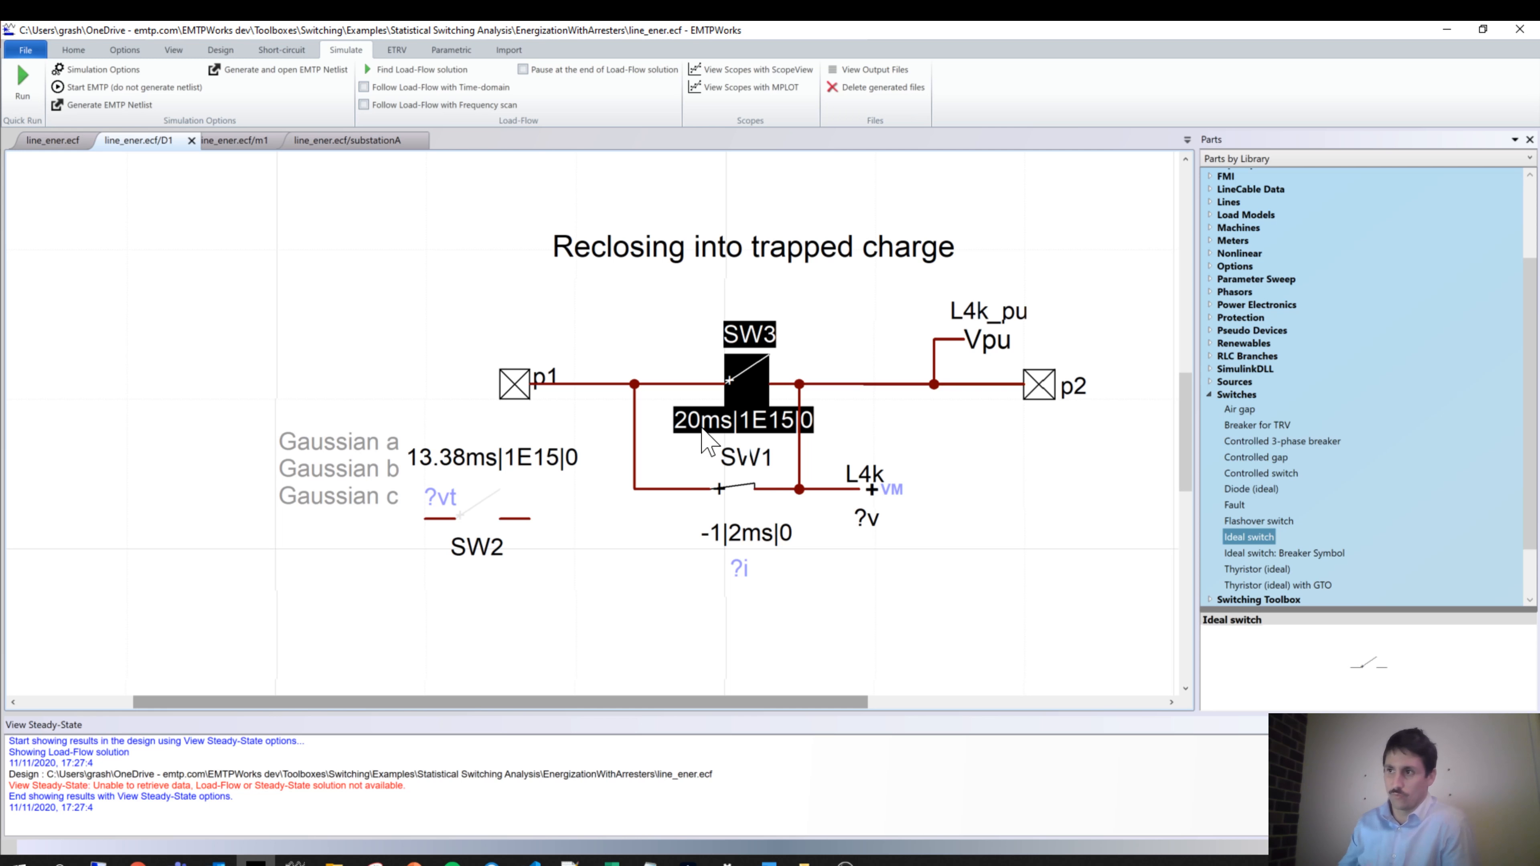
Check the random data settings of the new ideal switch SW3
double_click(755, 379)
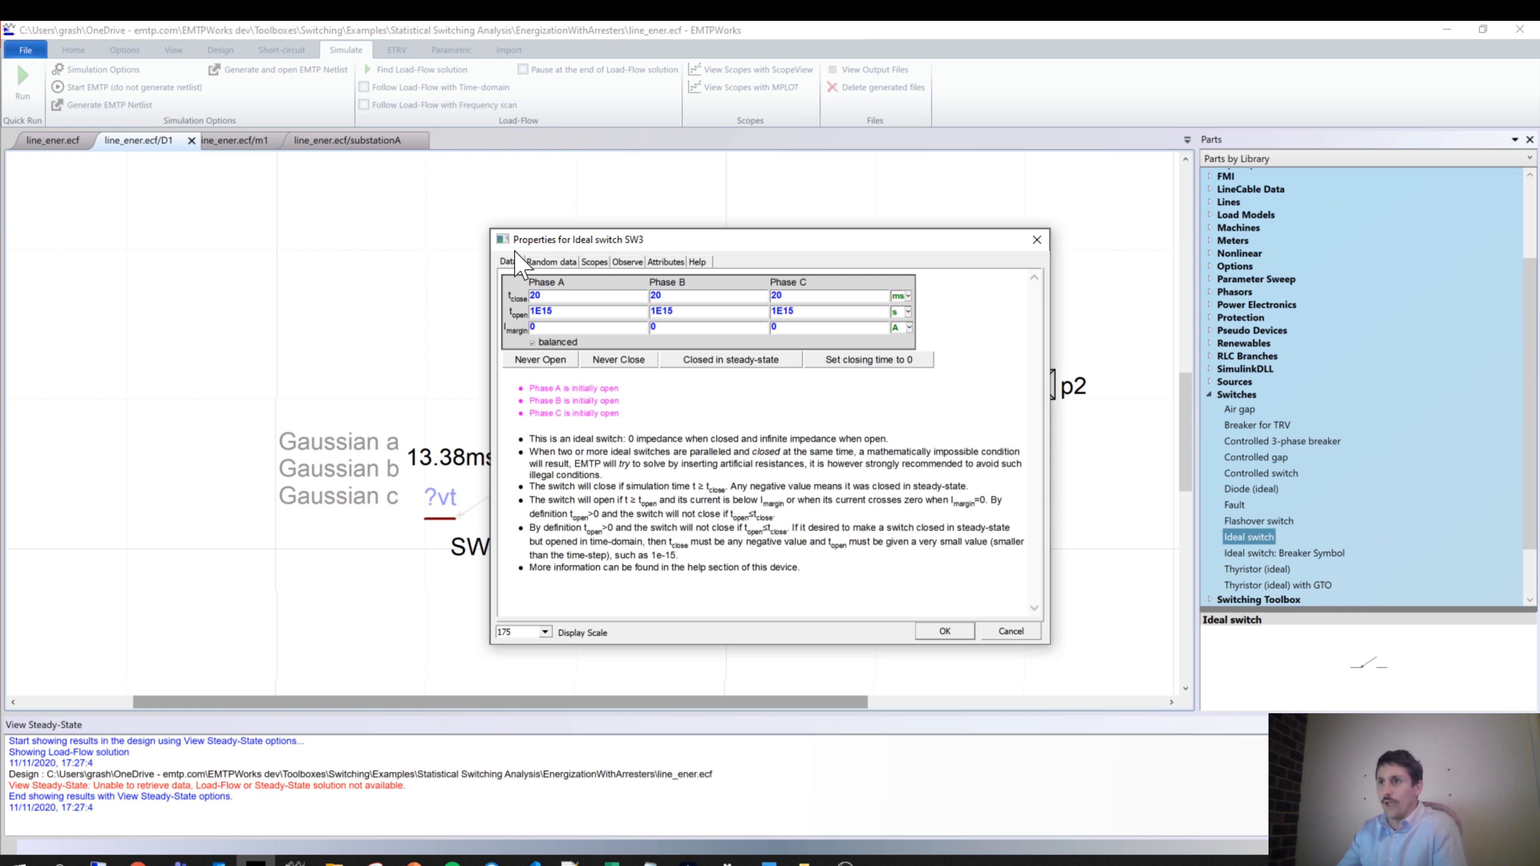
left_click(551, 261)
left_click(507, 262)
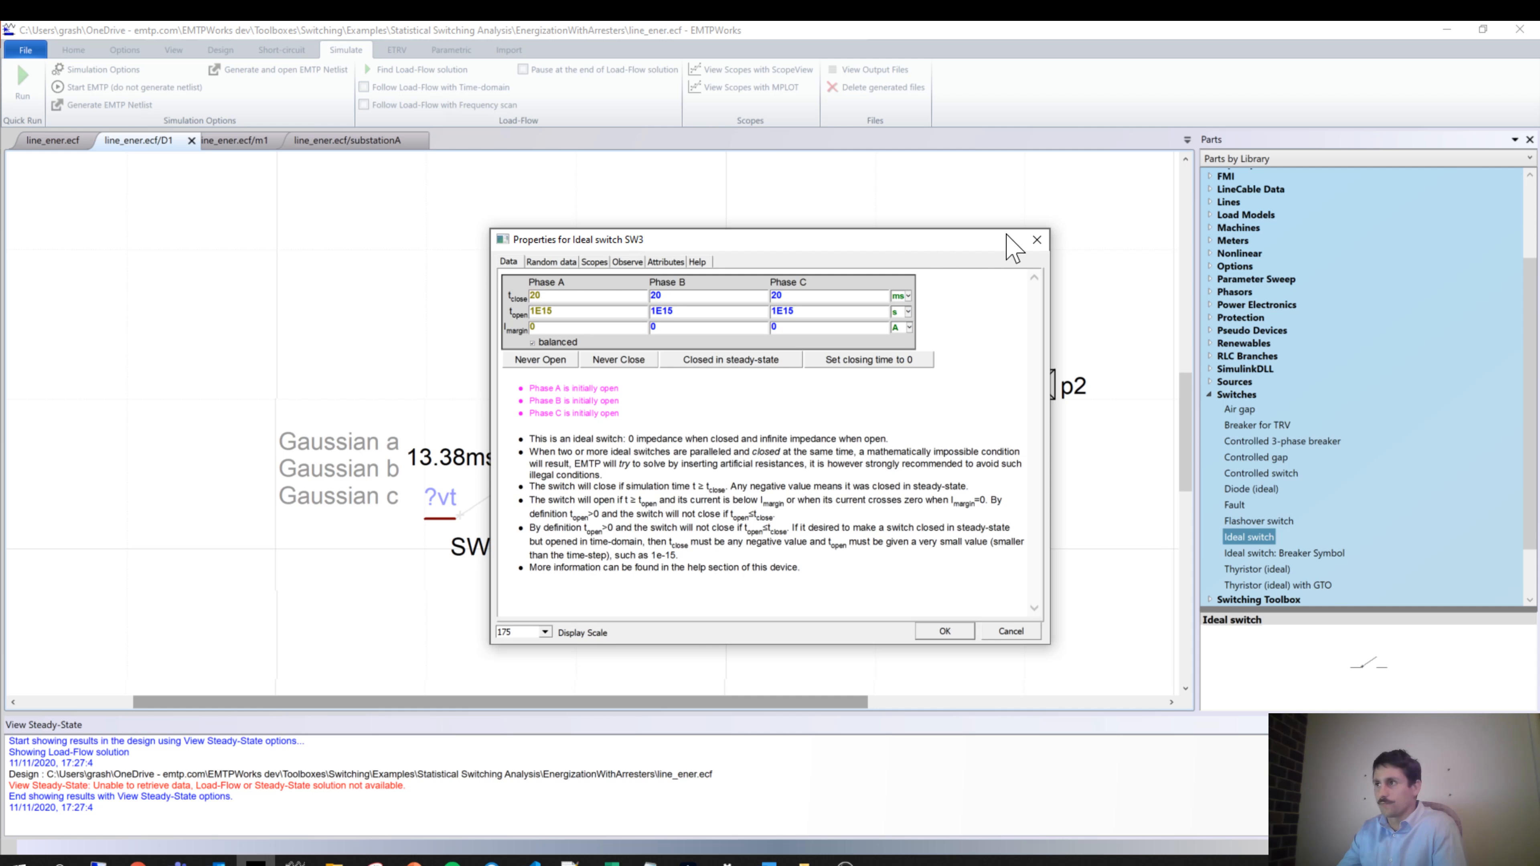
left_click(1035, 240)
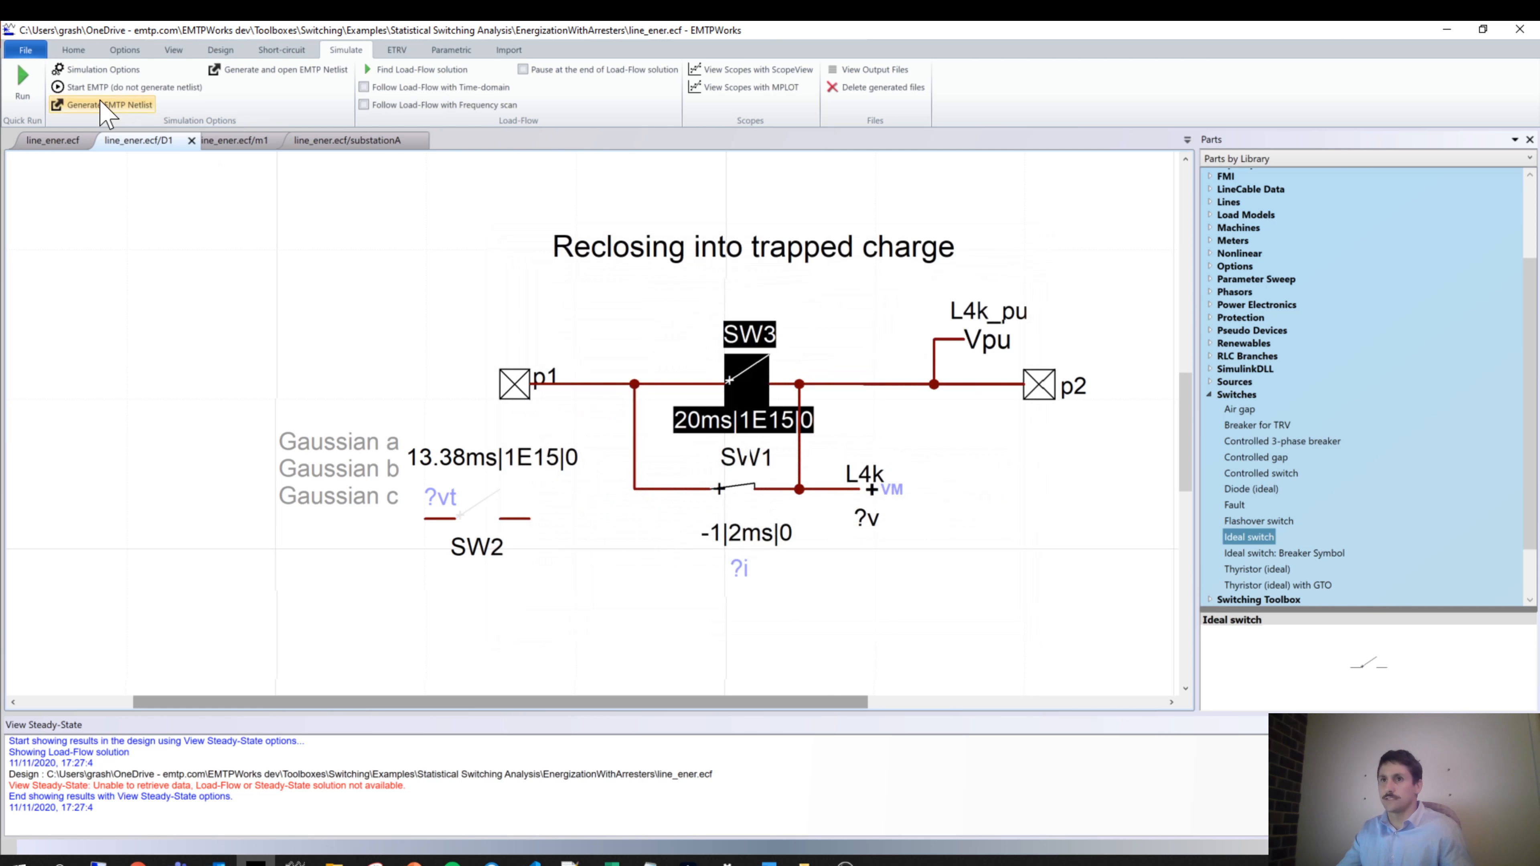
Return to the main line_ener.ecf schematic and delete the Statistical options device from the Procedure box
left_click(71, 140)
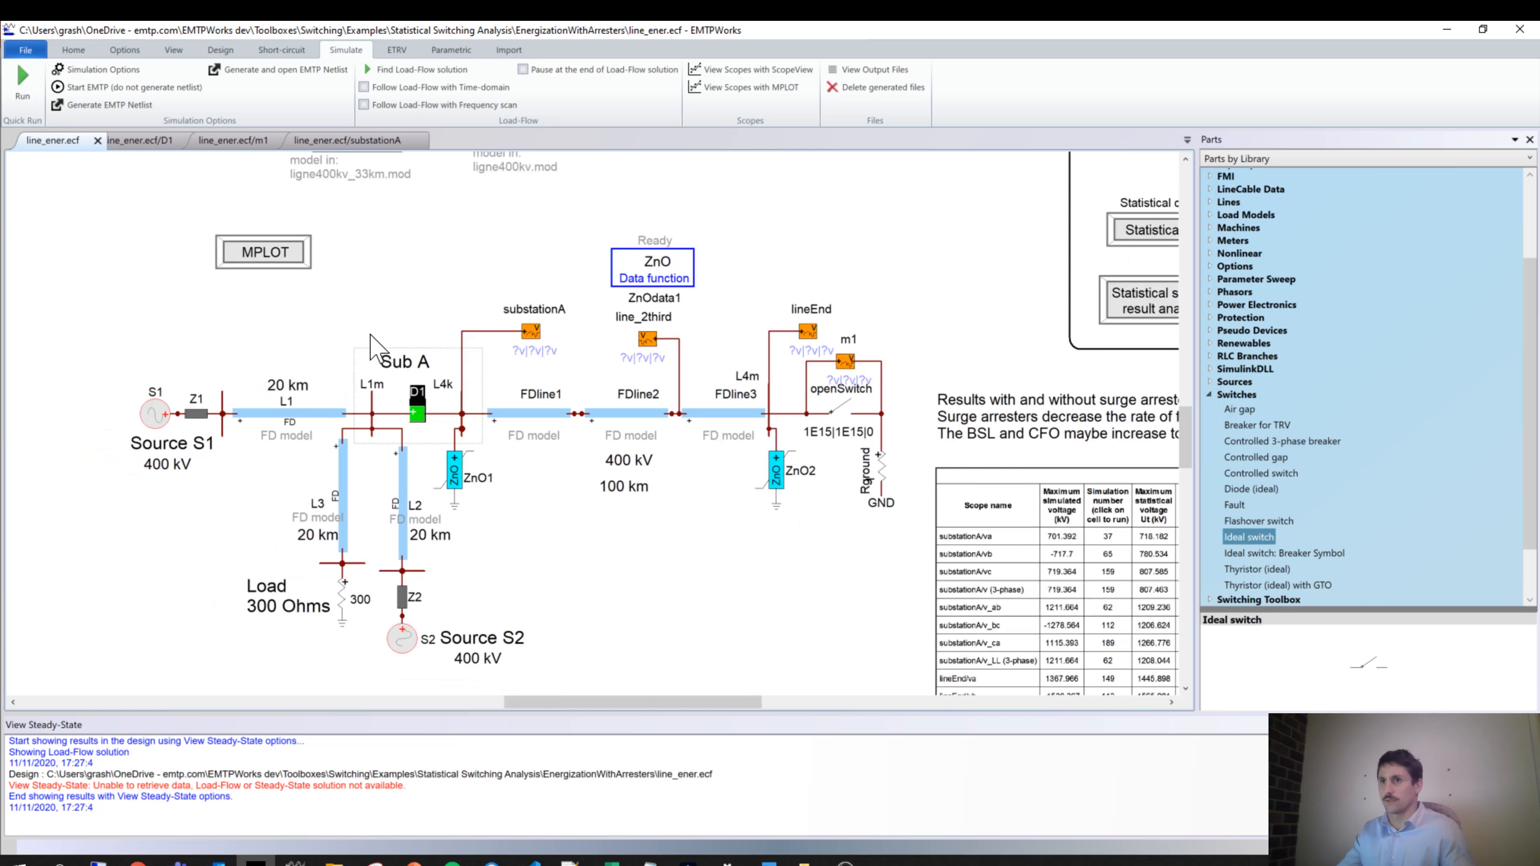
scroll(373, 333, "up", 2)
scroll(941, 422, "down", 1)
left_click(1055, 351)
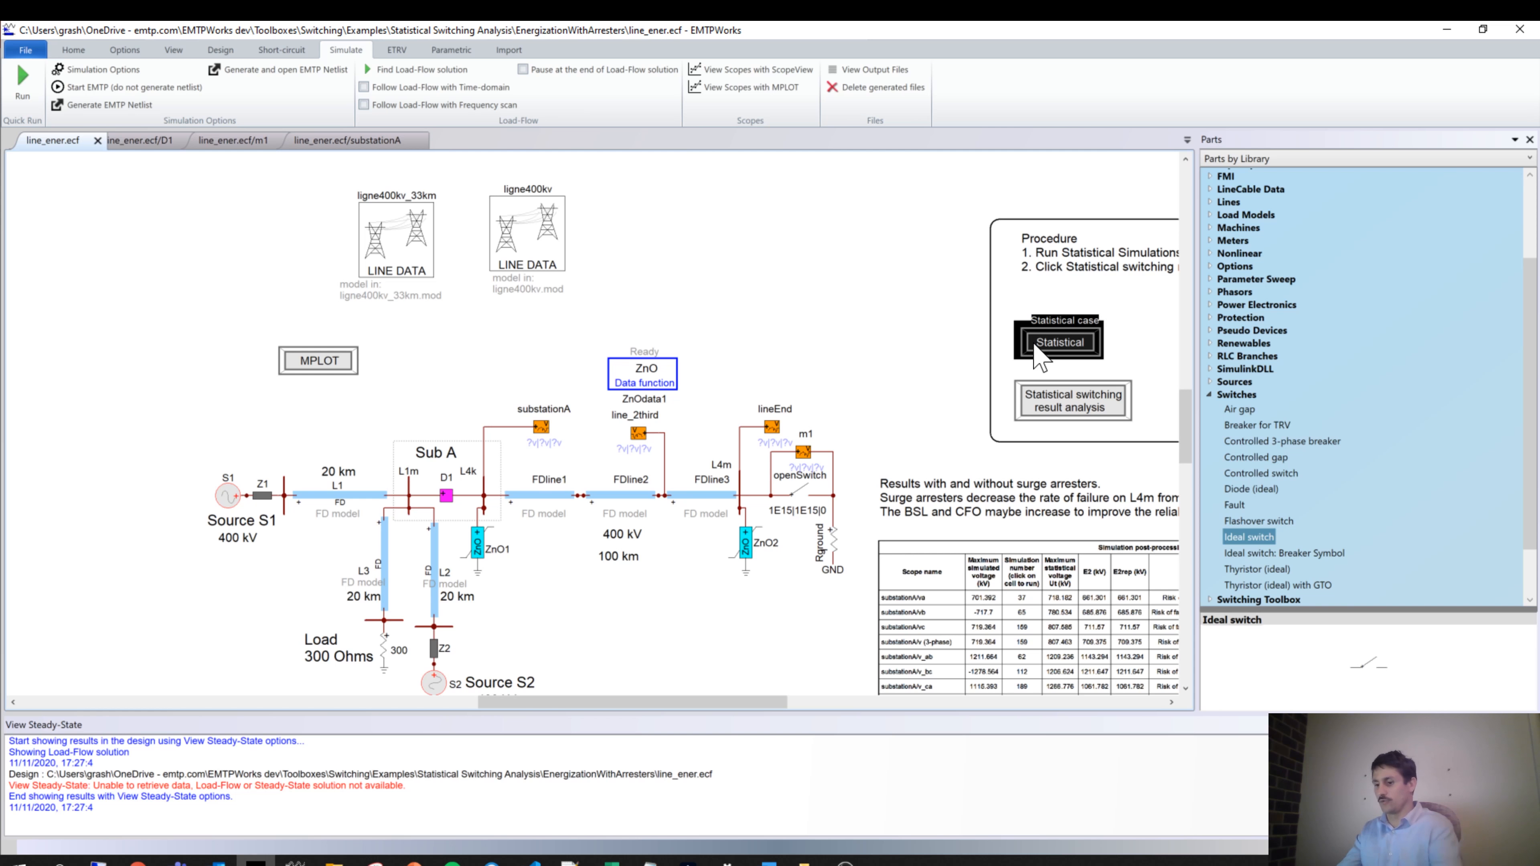
key("Delete")
Place a test ideal switch in the main schematic's free area, read its random data settings, and delete it
left_click_drag(1250, 537, 736, 259)
double_click(732, 249)
left_click(575, 261)
left_click_drag(525, 281, 591, 523)
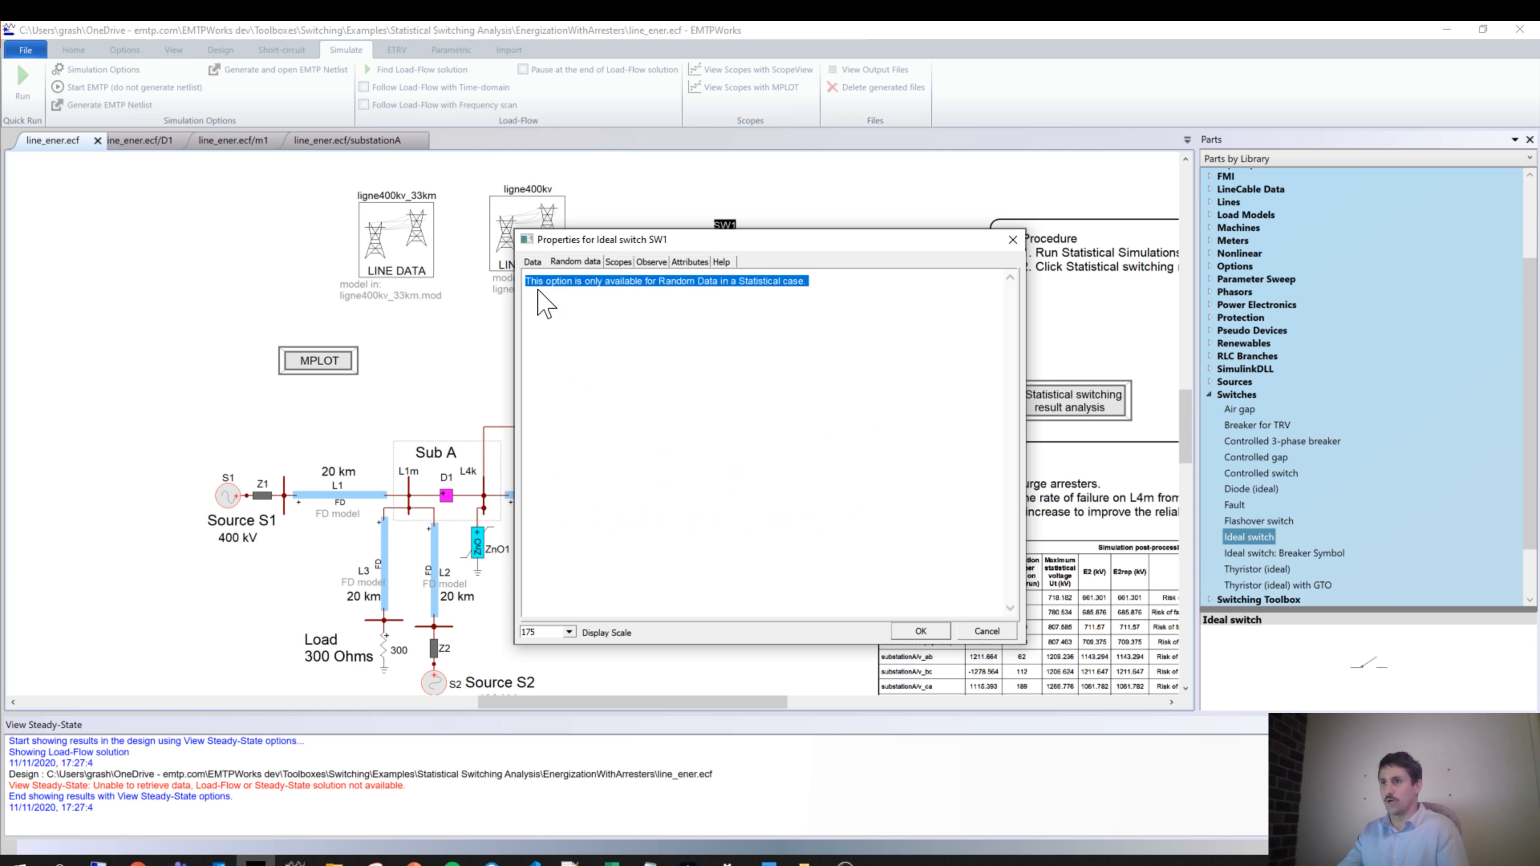
left_click(544, 303)
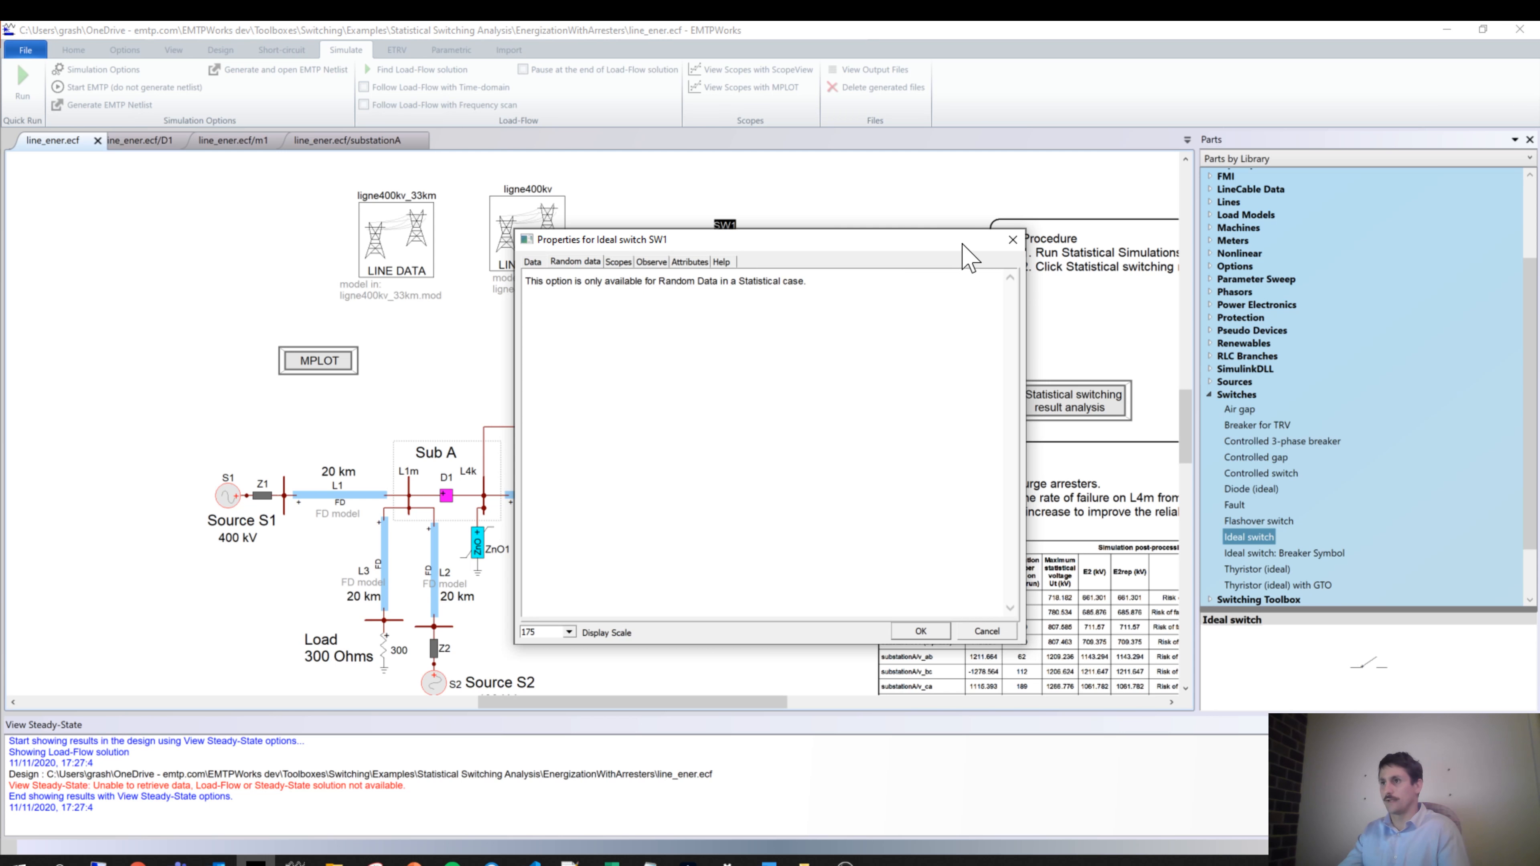
left_click(1013, 240)
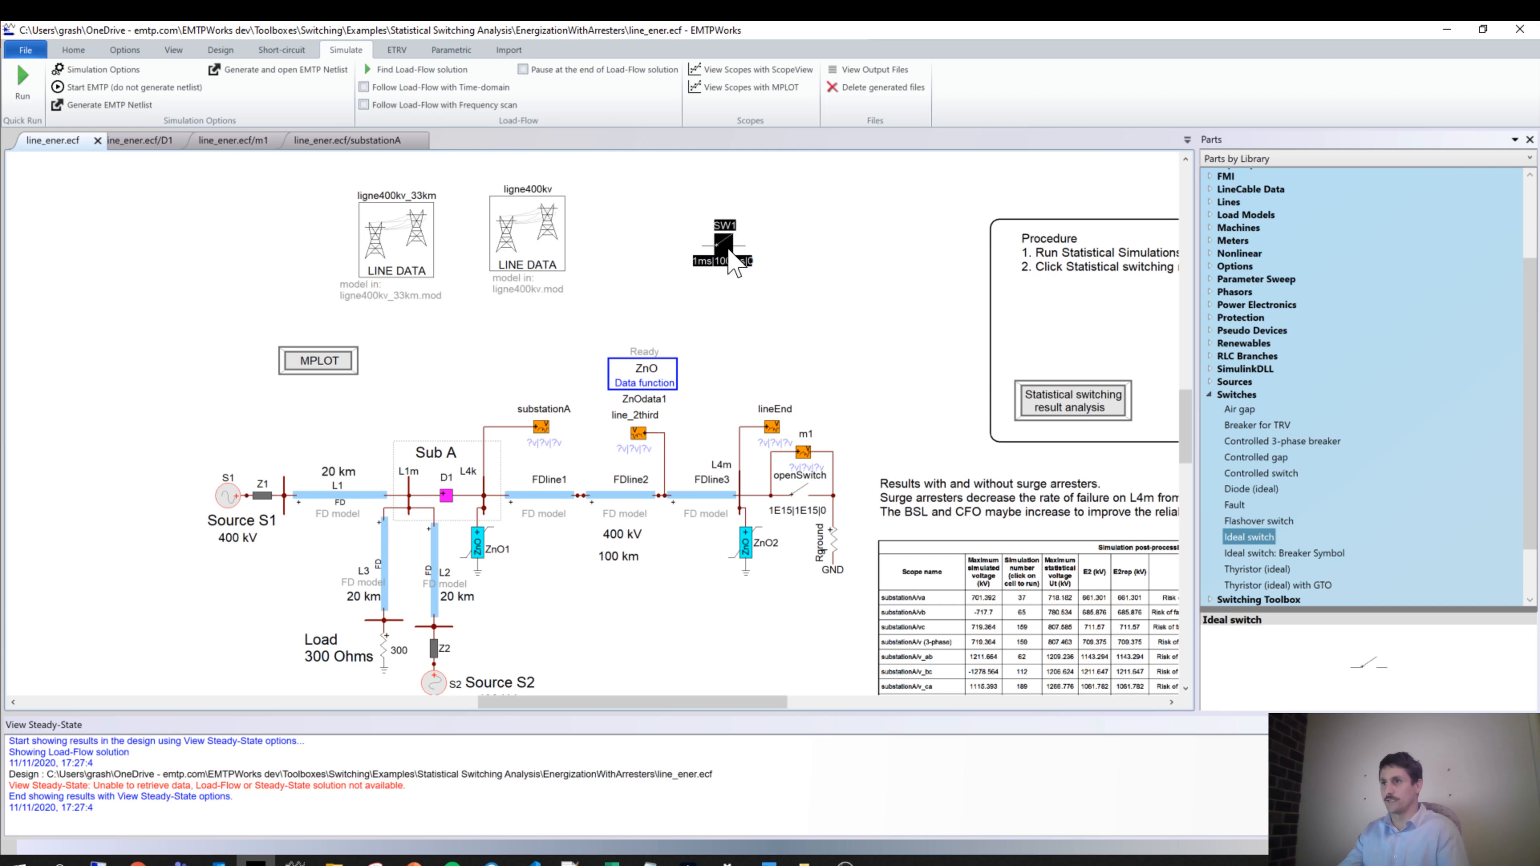
key("Delete")
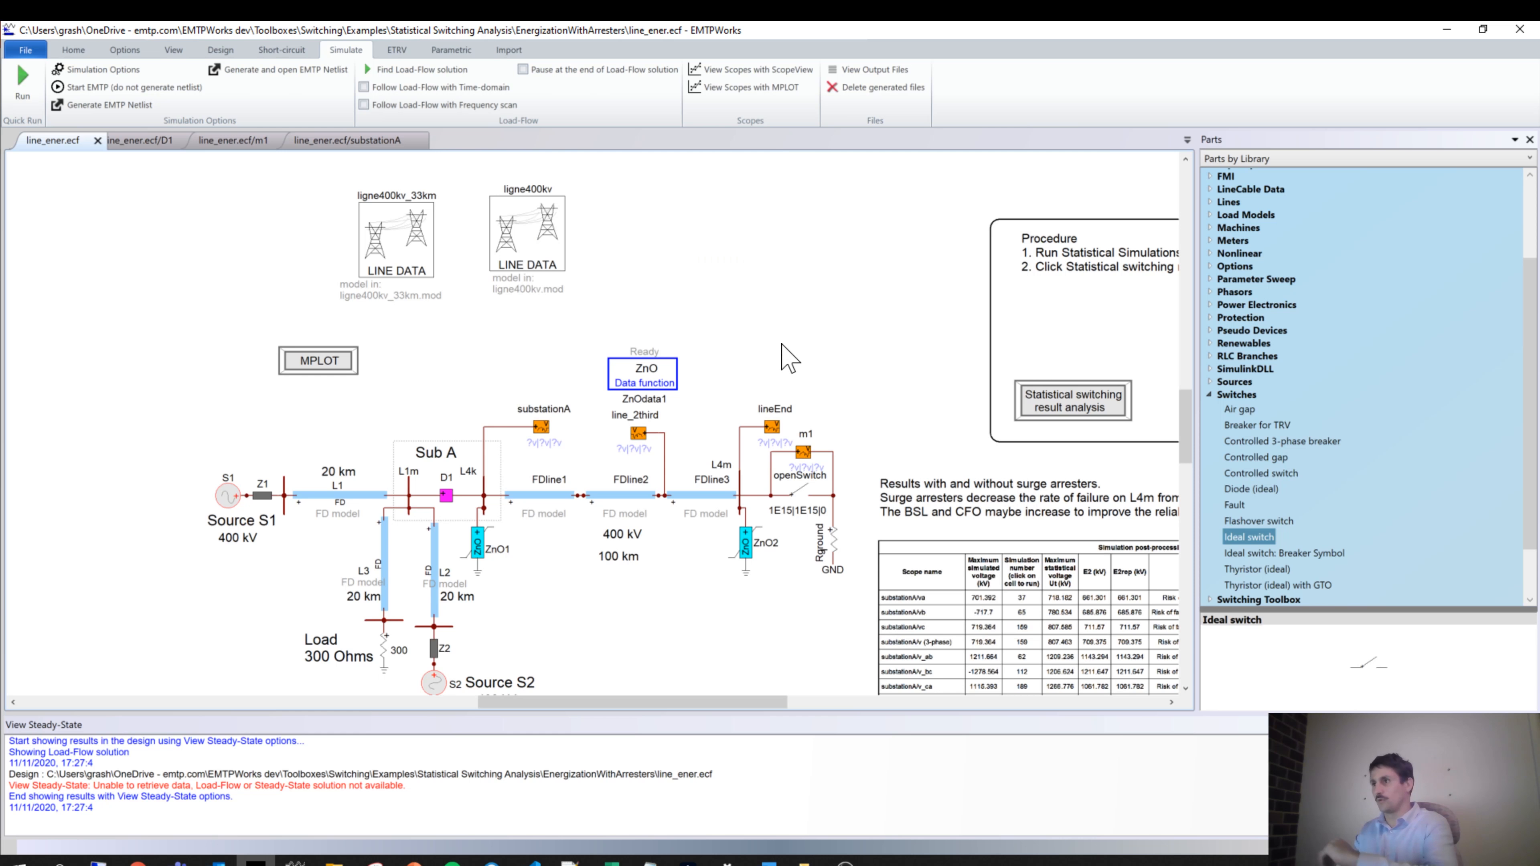
Place a new Statistical Options device in the Procedure box above the statistical switching result analysis device
left_click(1210, 394)
left_click(1210, 382)
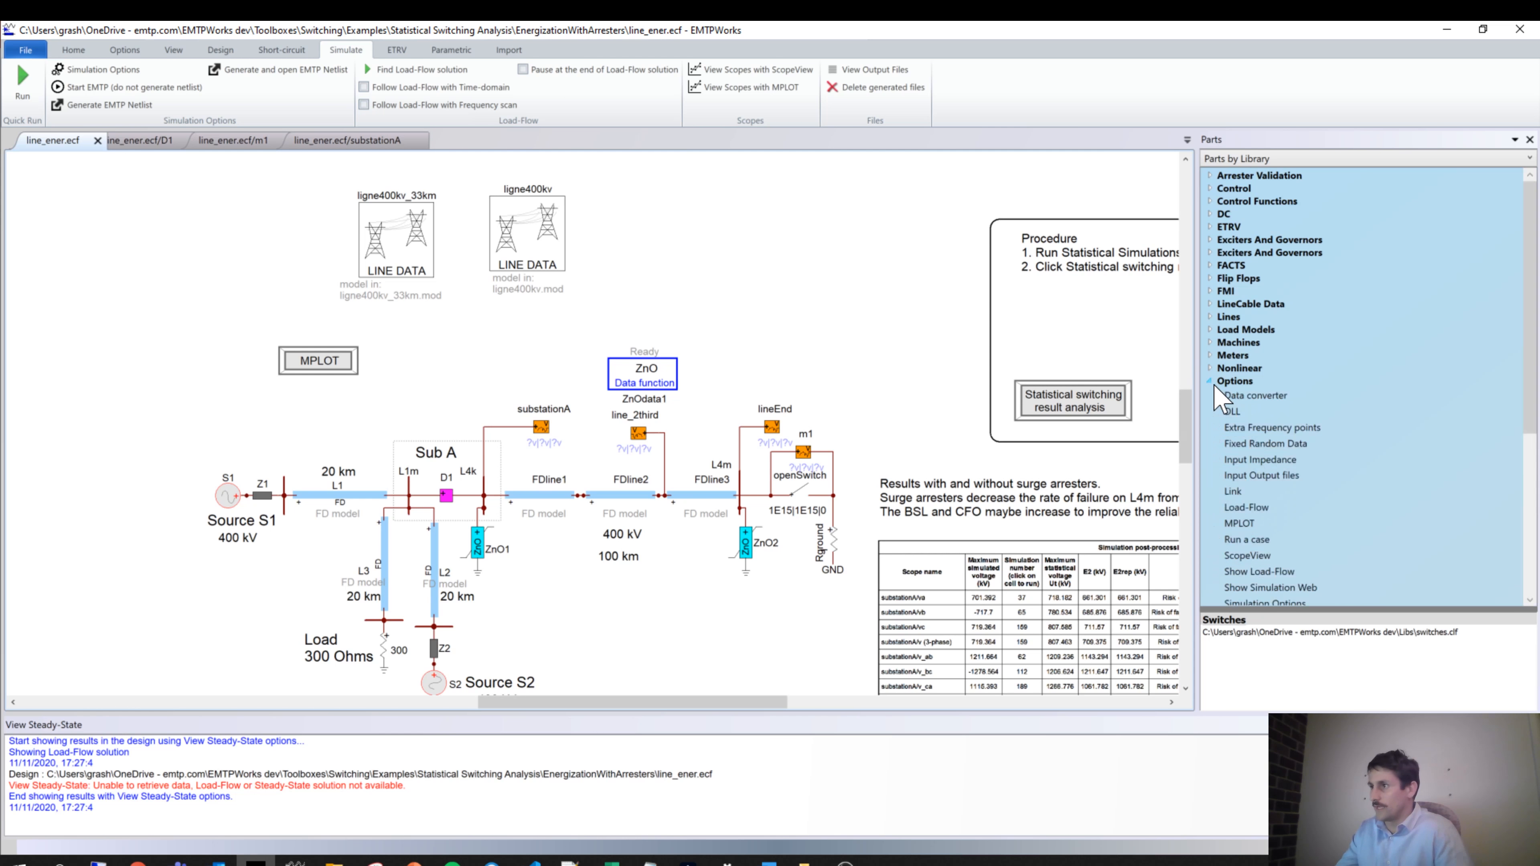
scroll(1236, 385, "down", 2)
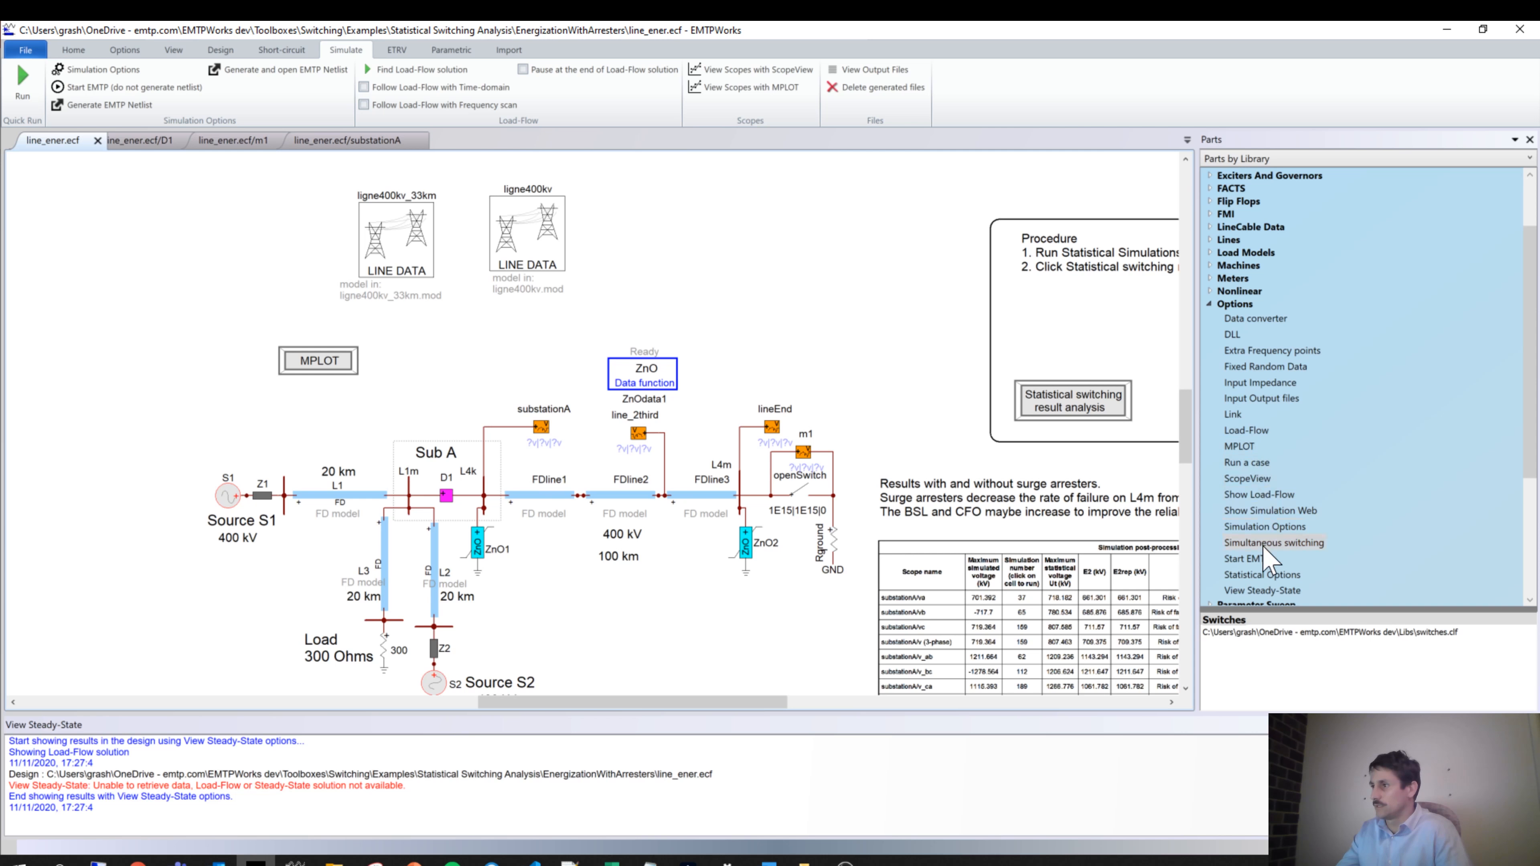
left_click_drag(1262, 576, 1057, 332)
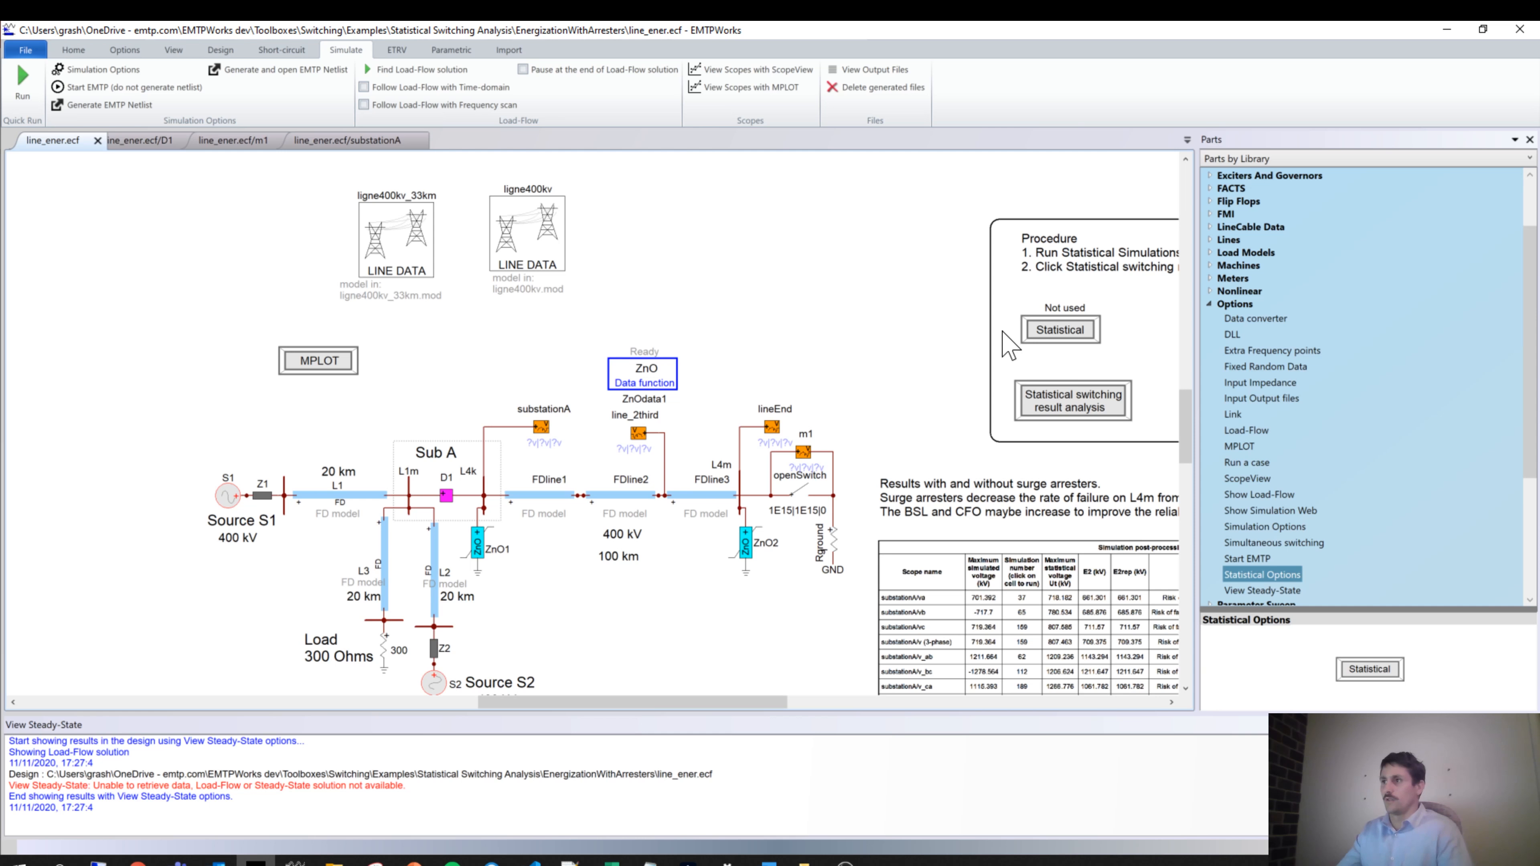
Set the study type of the new Statistical Options device to Statistical
double_click(1081, 331)
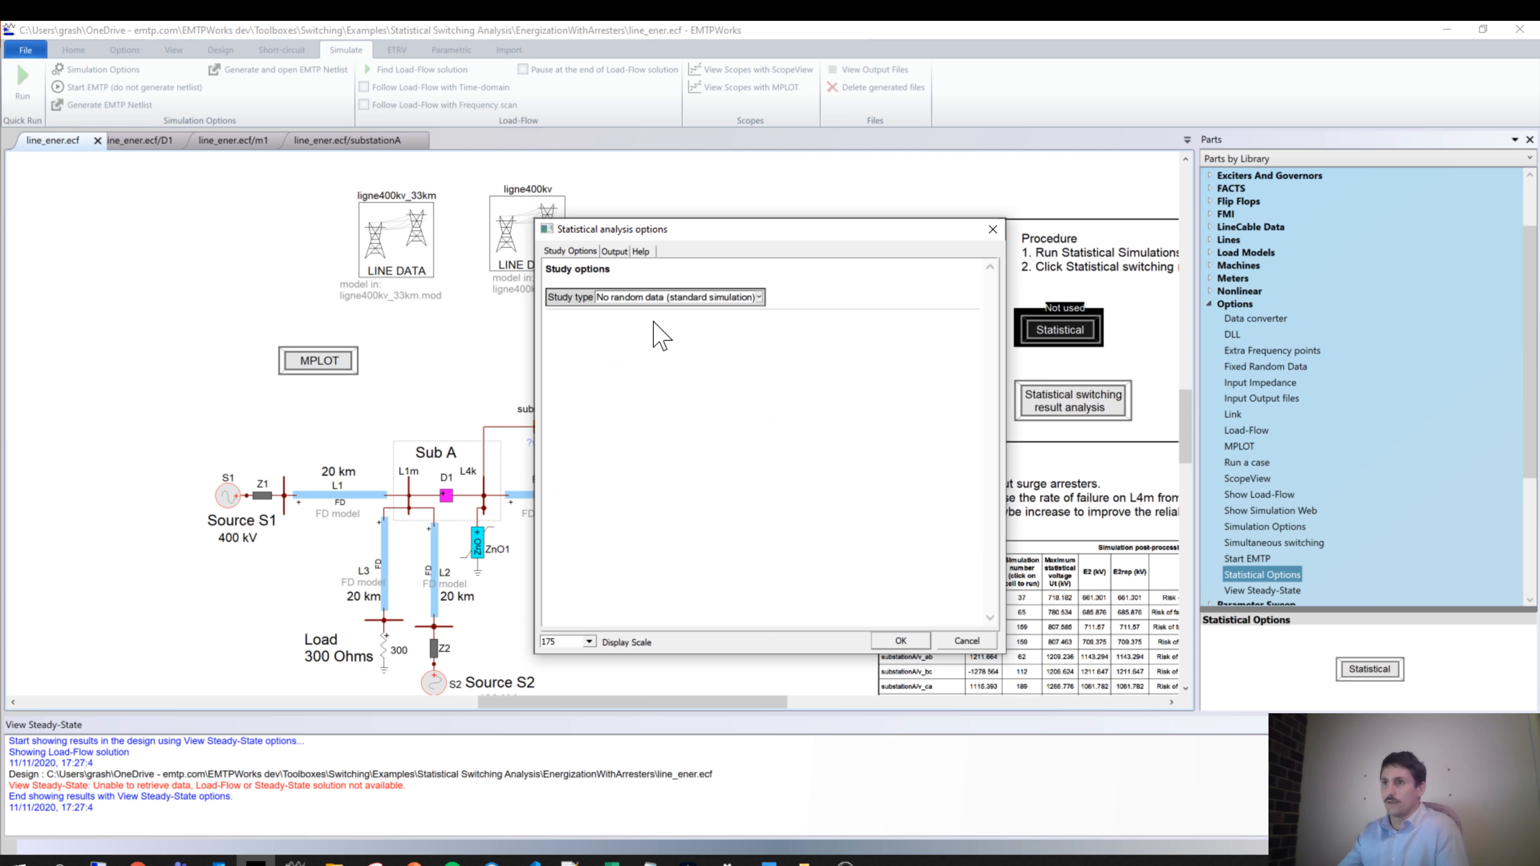
left_click(620, 298)
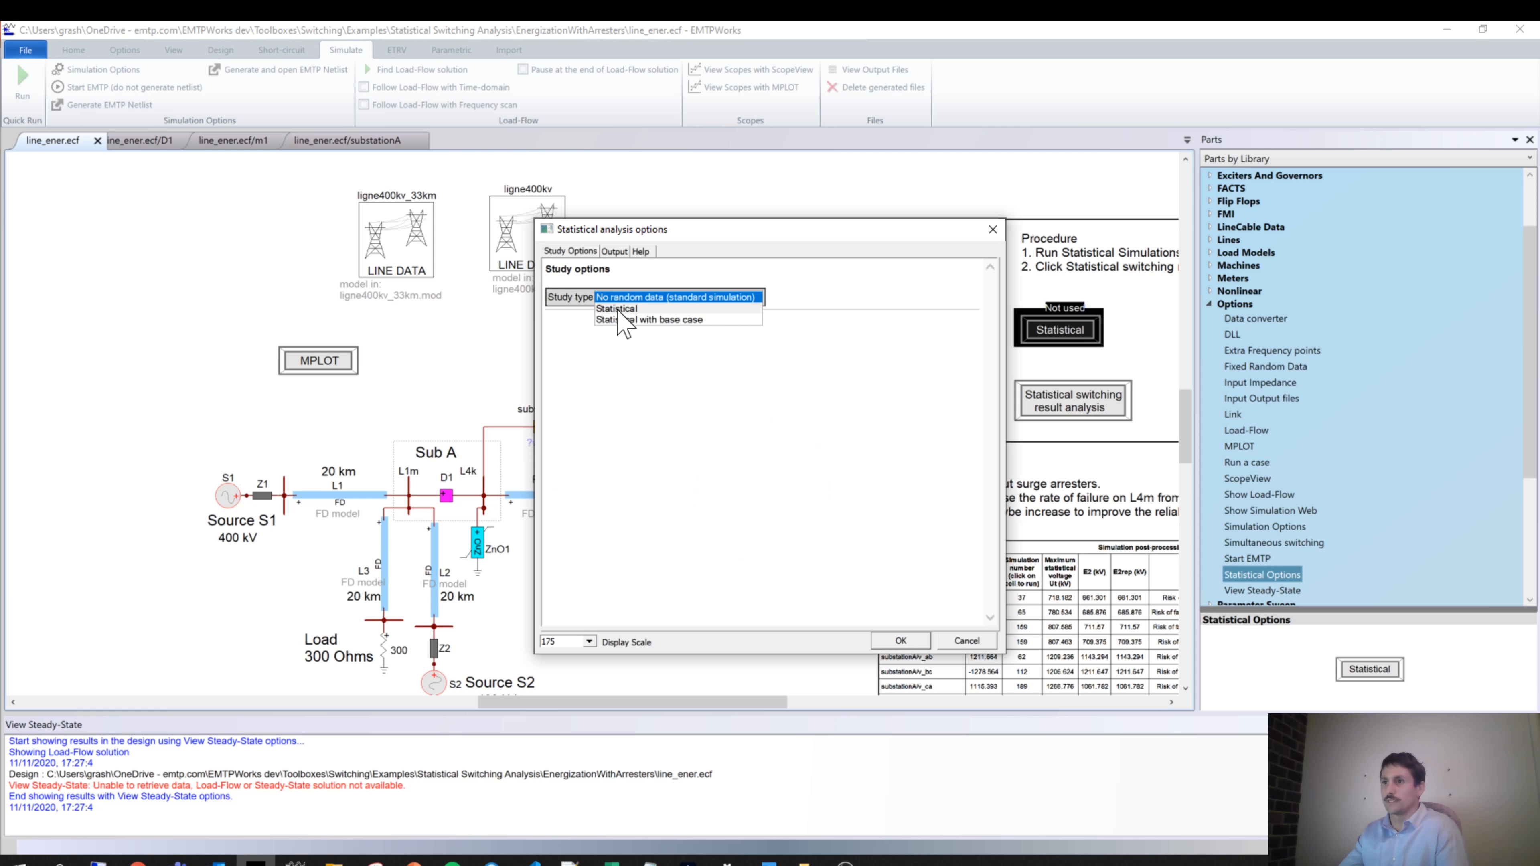
left_click(621, 309)
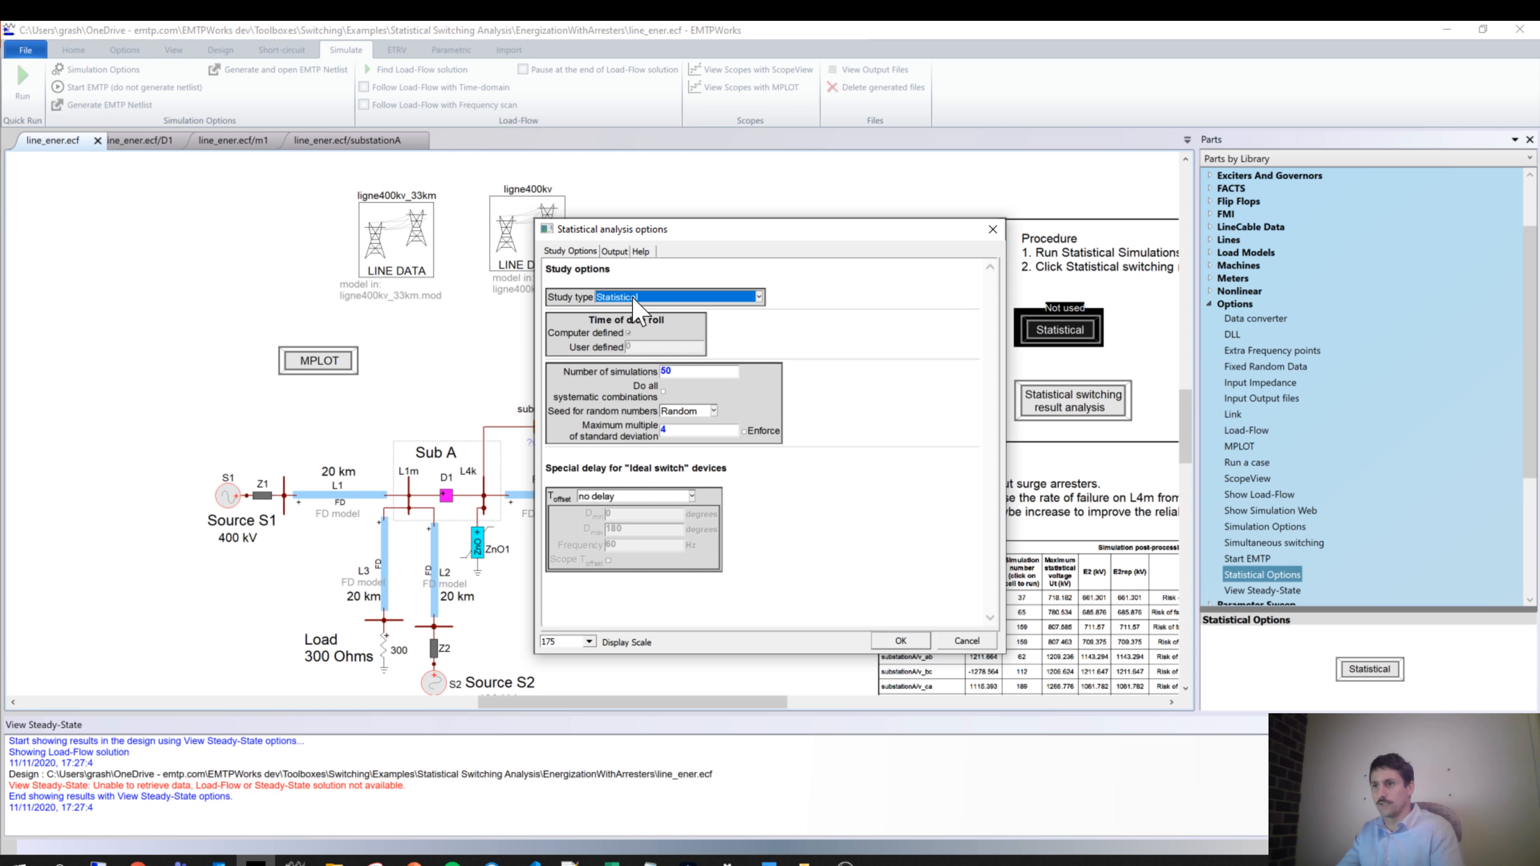
left_click(900, 642)
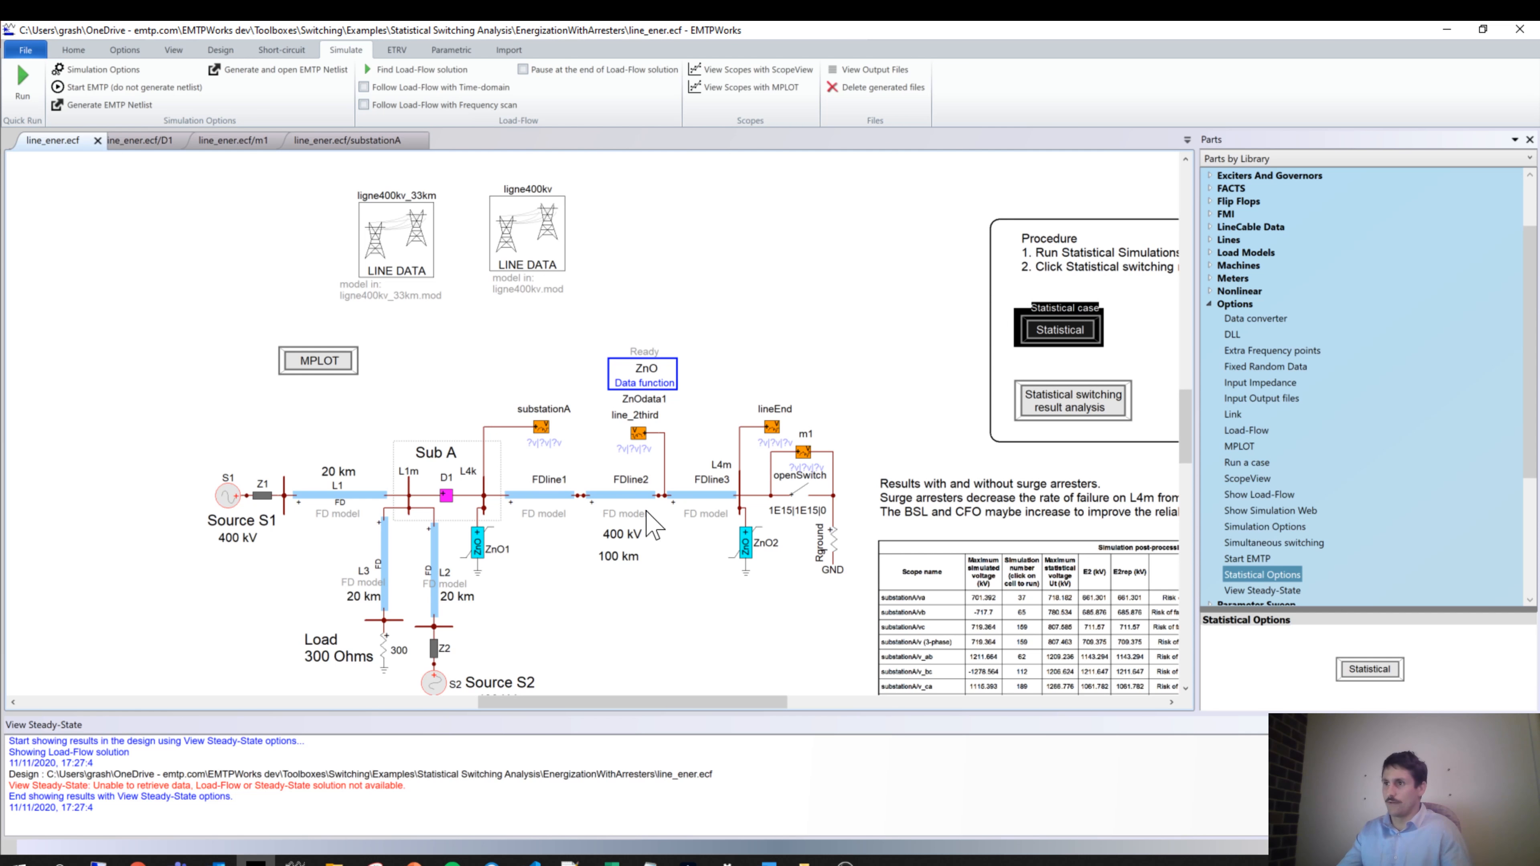
In subcircuit D1, give phase A of switch SW3 a Gaussian random data law with mean 20 ms and standard deviation .0015 s
double_click(447, 495)
double_click(737, 397)
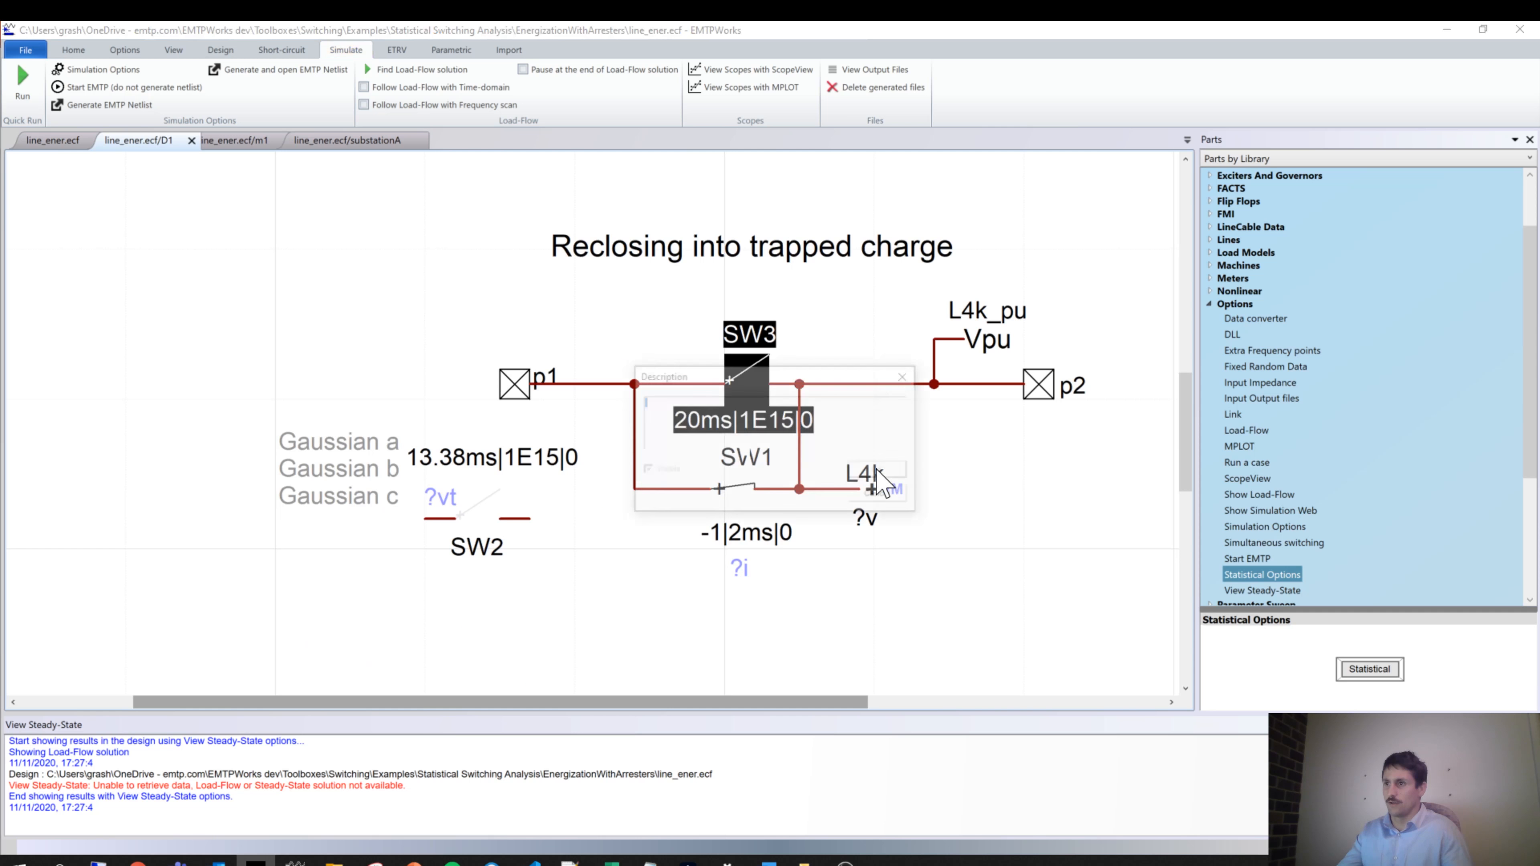
left_click(873, 492)
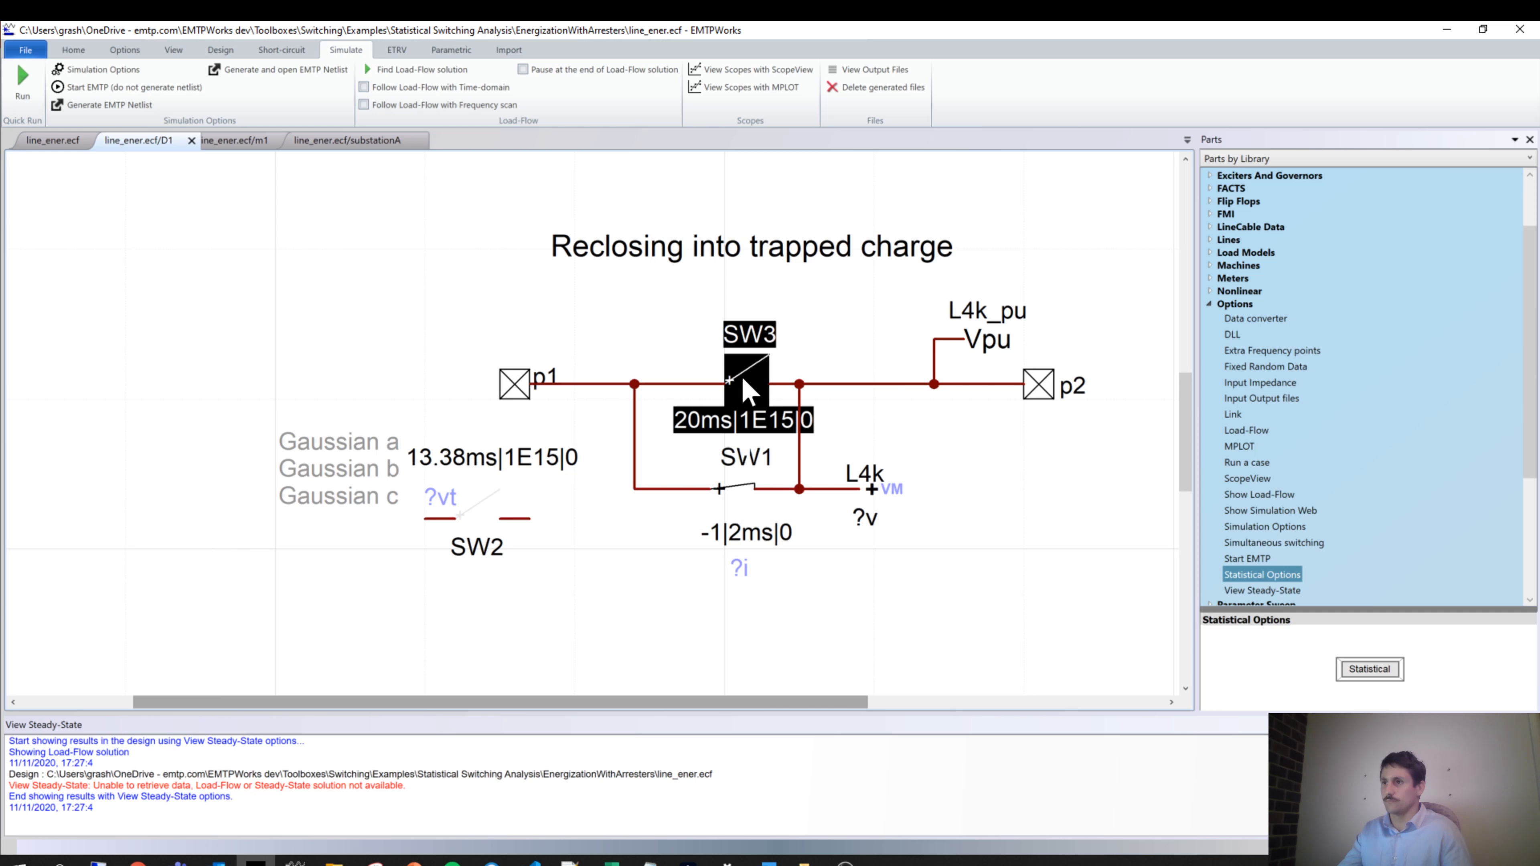
double_click(737, 376)
left_click(553, 264)
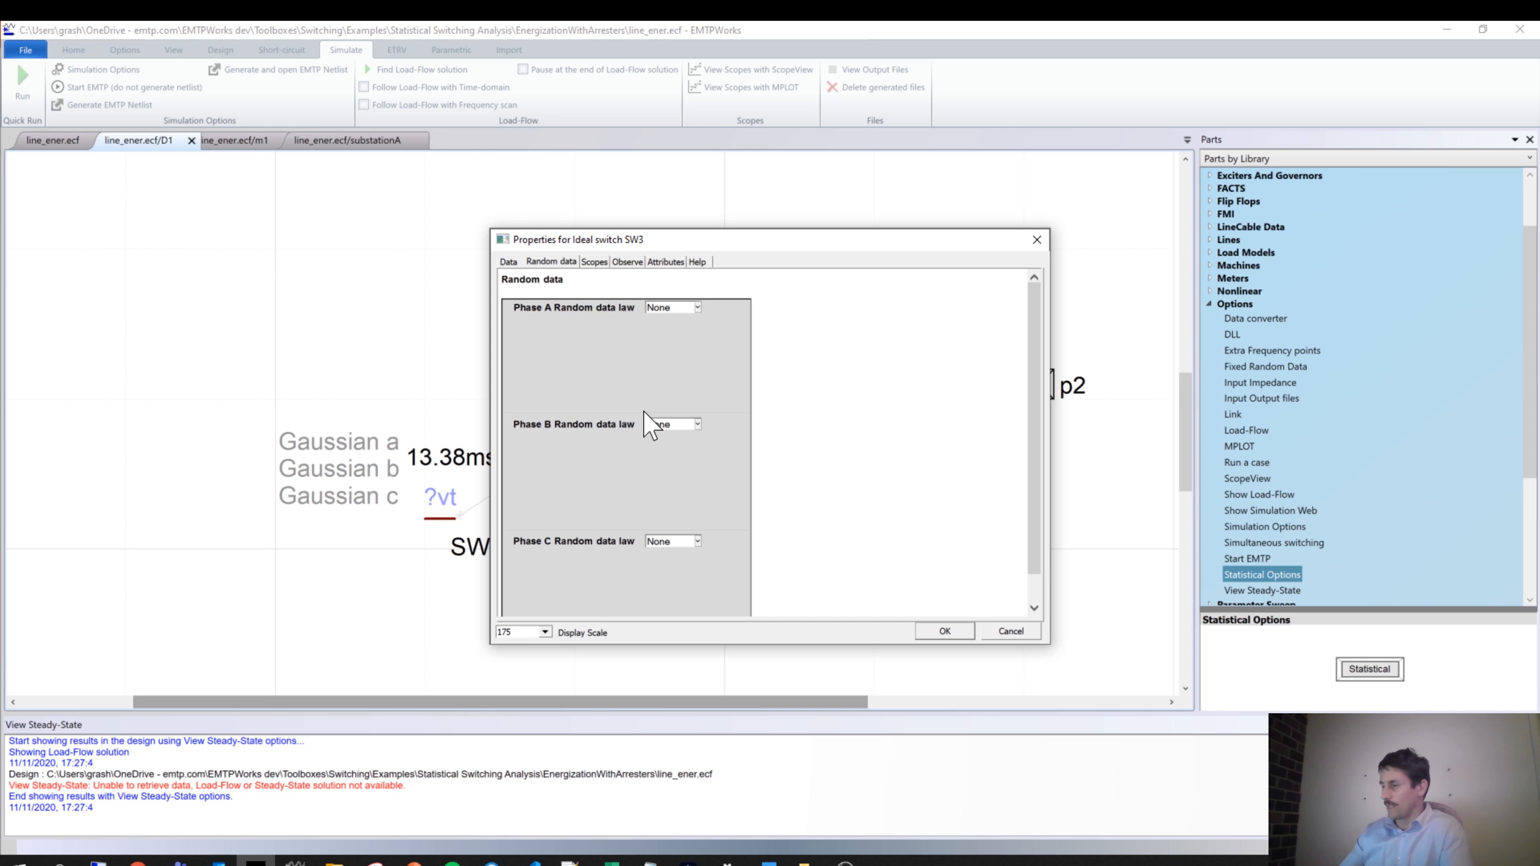
left_click(694, 307)
left_click(667, 330)
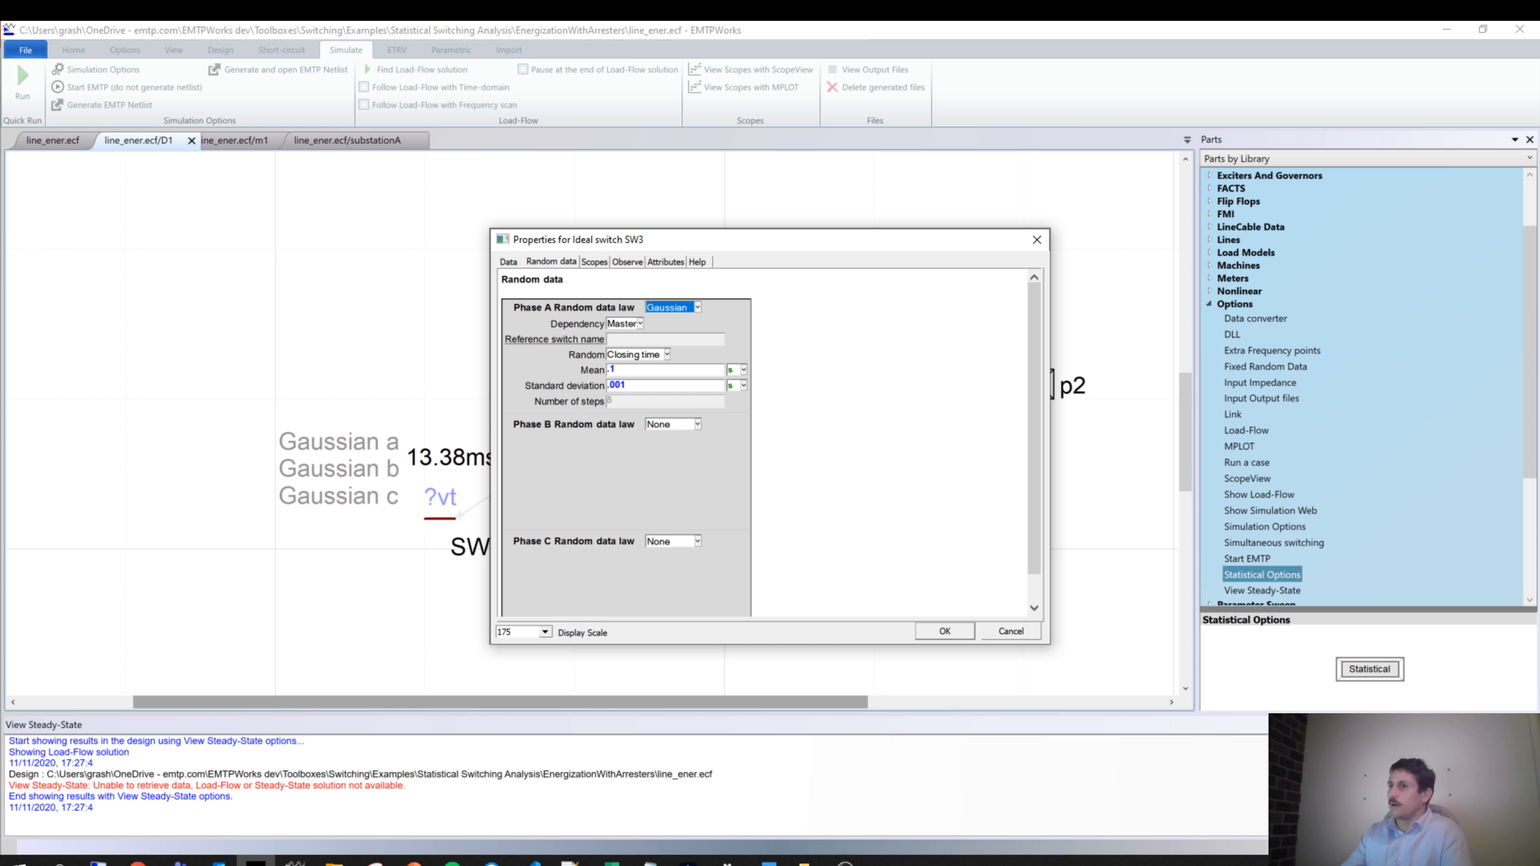
left_click(737, 369)
left_click(734, 360)
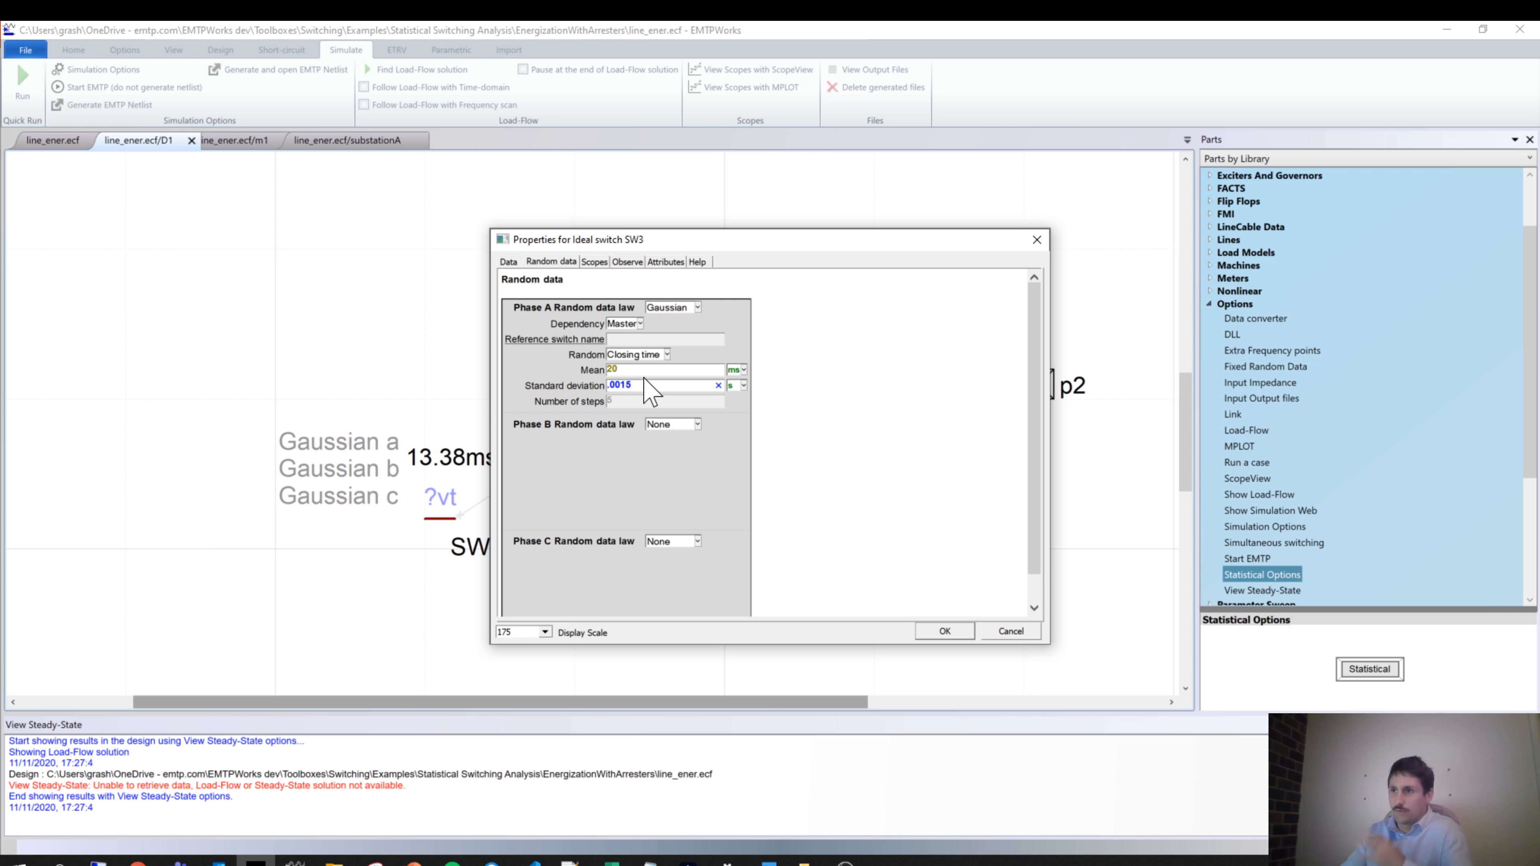
left_click(675, 433)
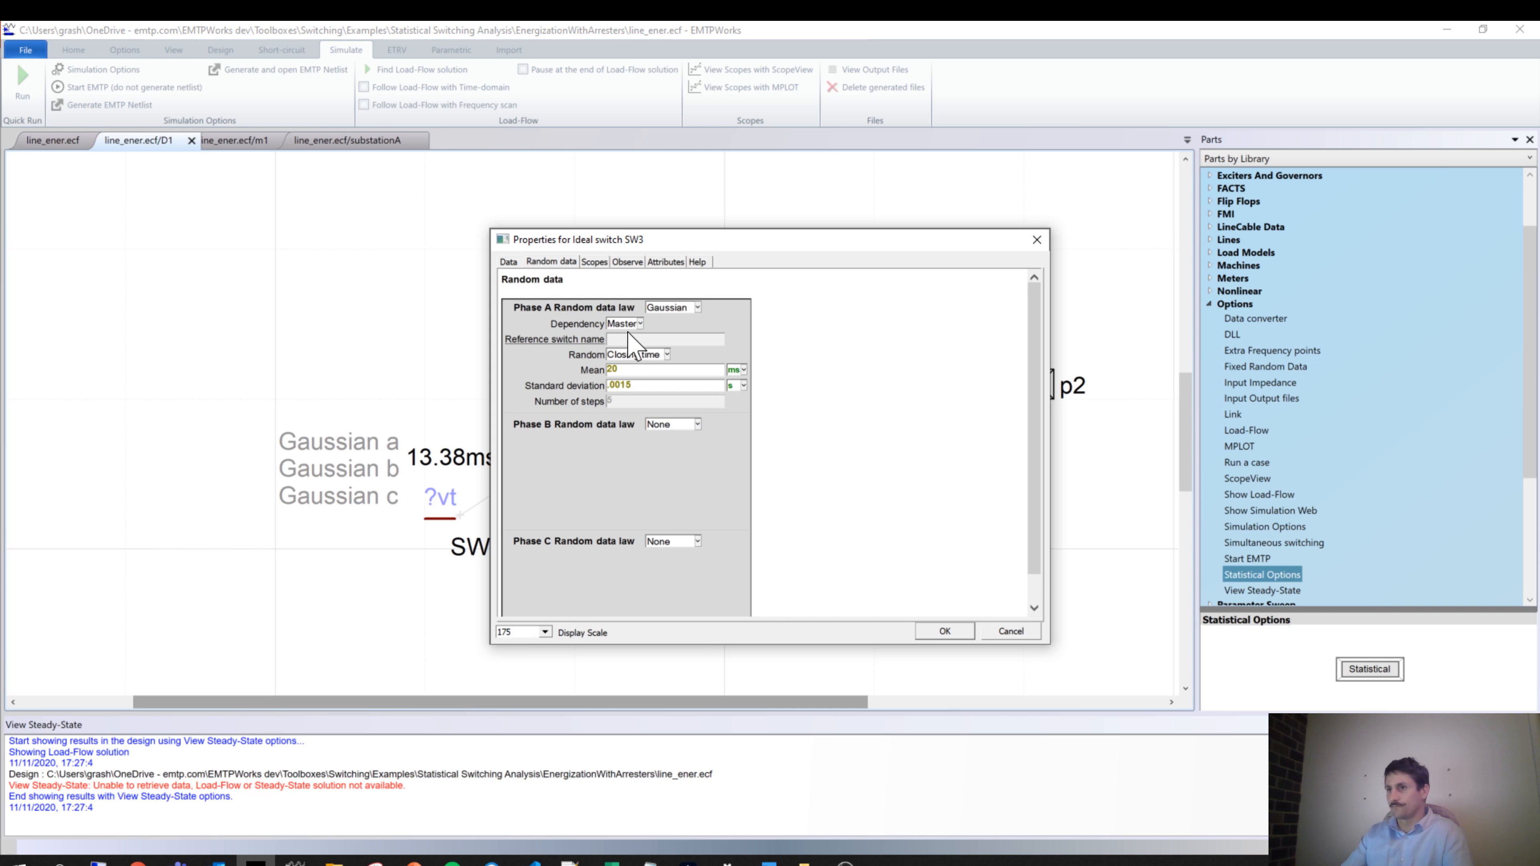
Set the random data law of phases B and C to Gaussian, with mean 20 ms and standard deviation .0015 s for phase B
left_click(673, 424)
left_click(667, 440)
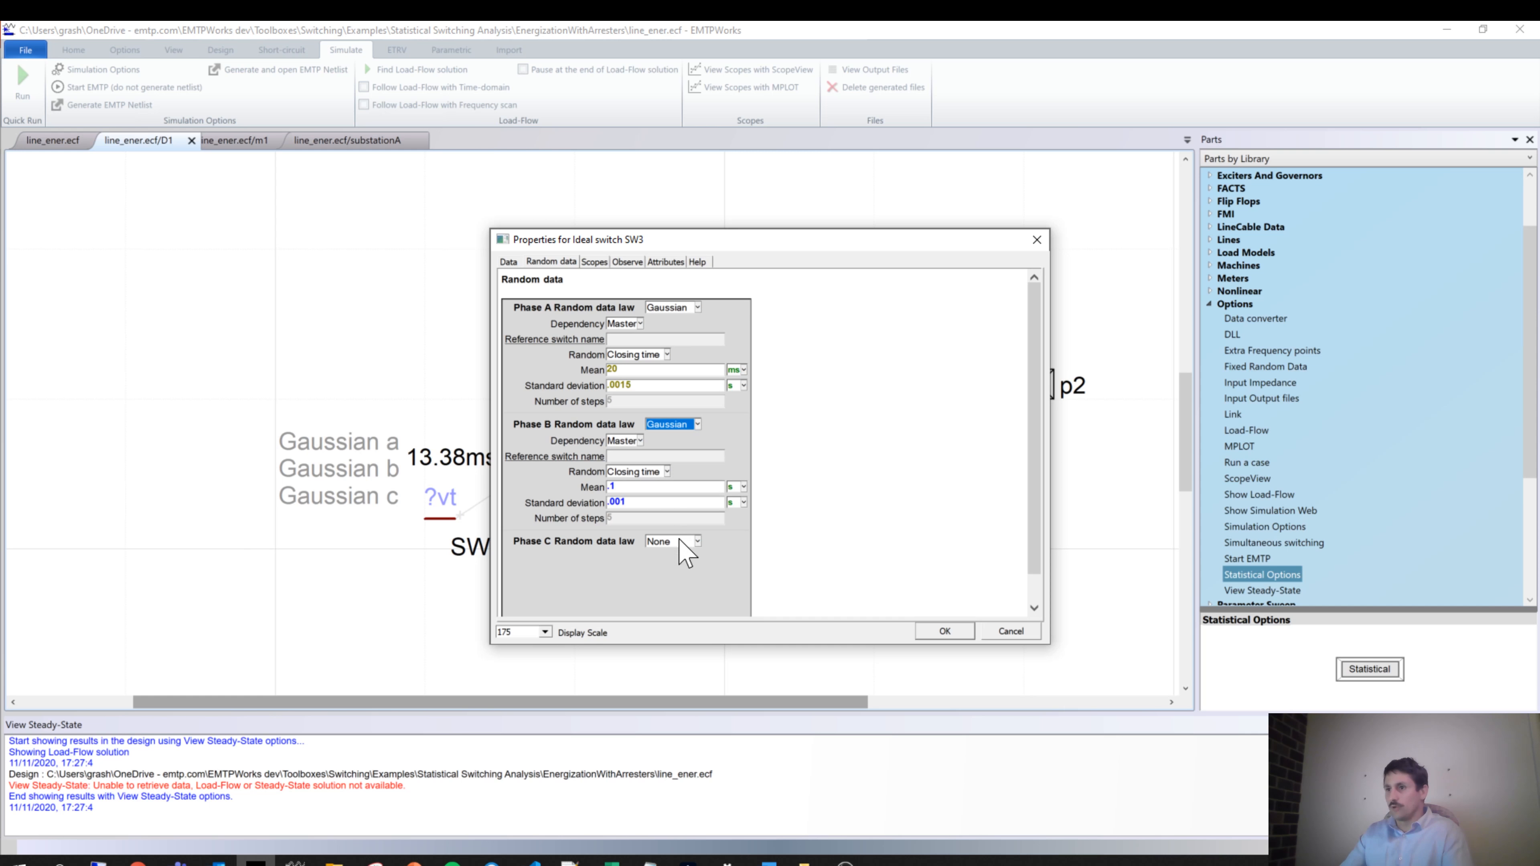
left_click(679, 541)
left_click(674, 560)
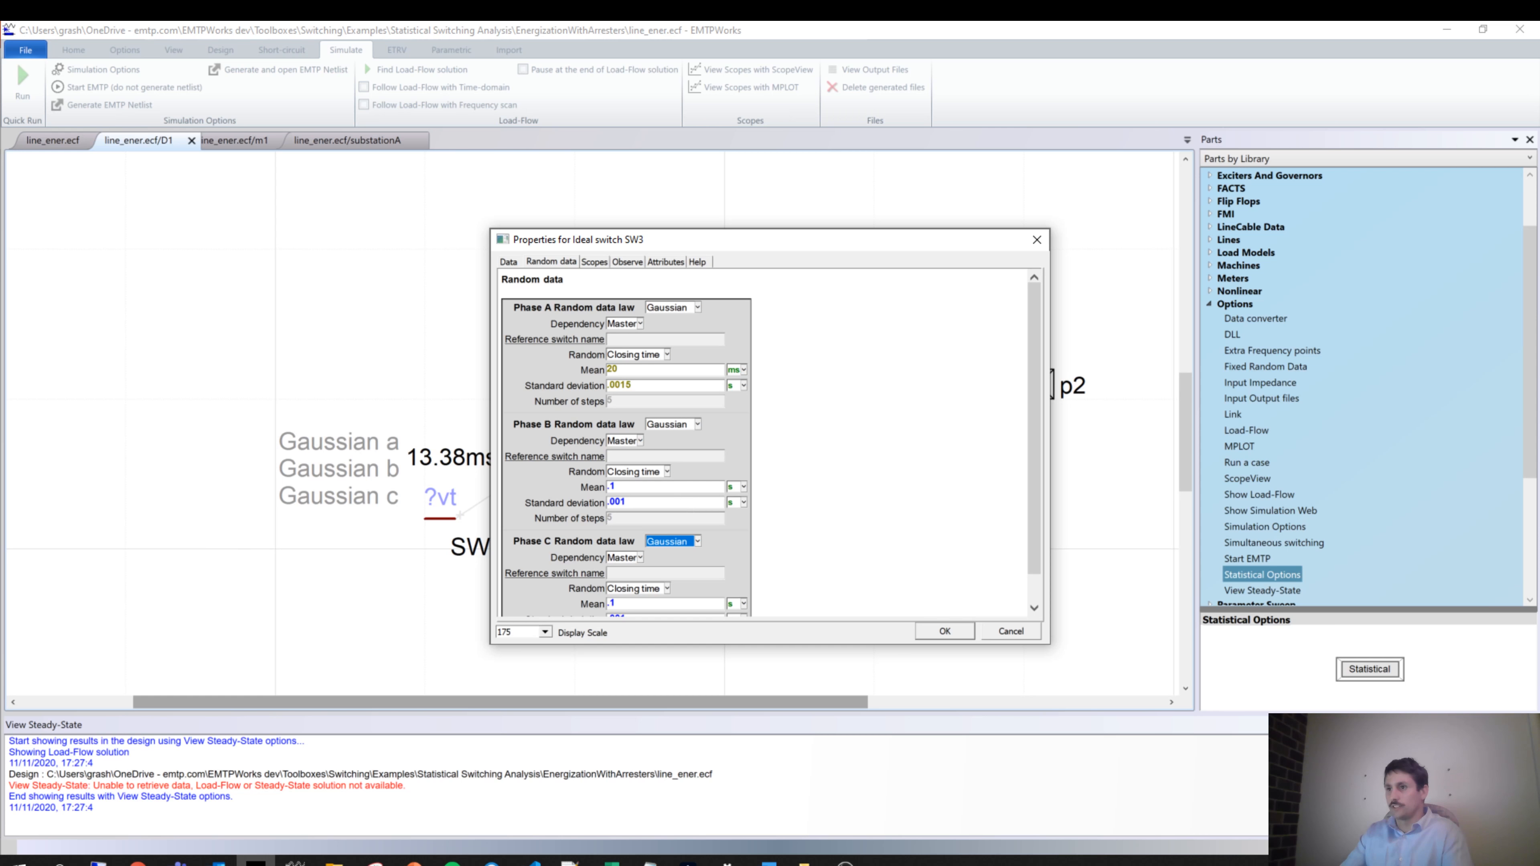
left_click_drag(628, 487, 544, 482)
type("20")
left_click(733, 486)
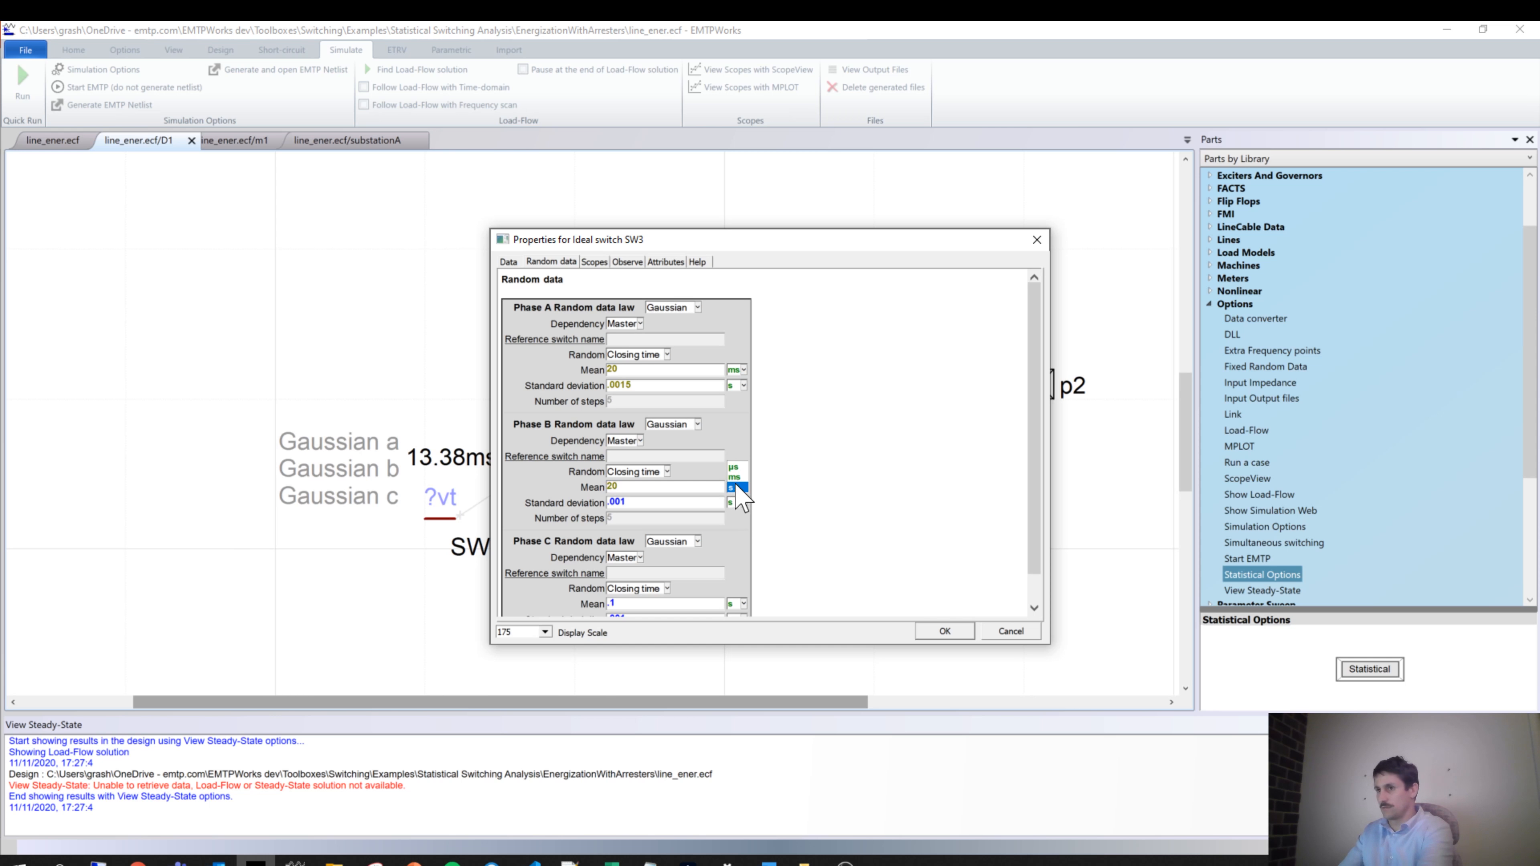
left_click(733, 477)
left_click(664, 502)
type("5")
Set phase C's mean closing time to 20 ms and its standard deviation to .0015 s
left_click(737, 604)
left_click(734, 594)
left_click_drag(624, 605, 588, 619)
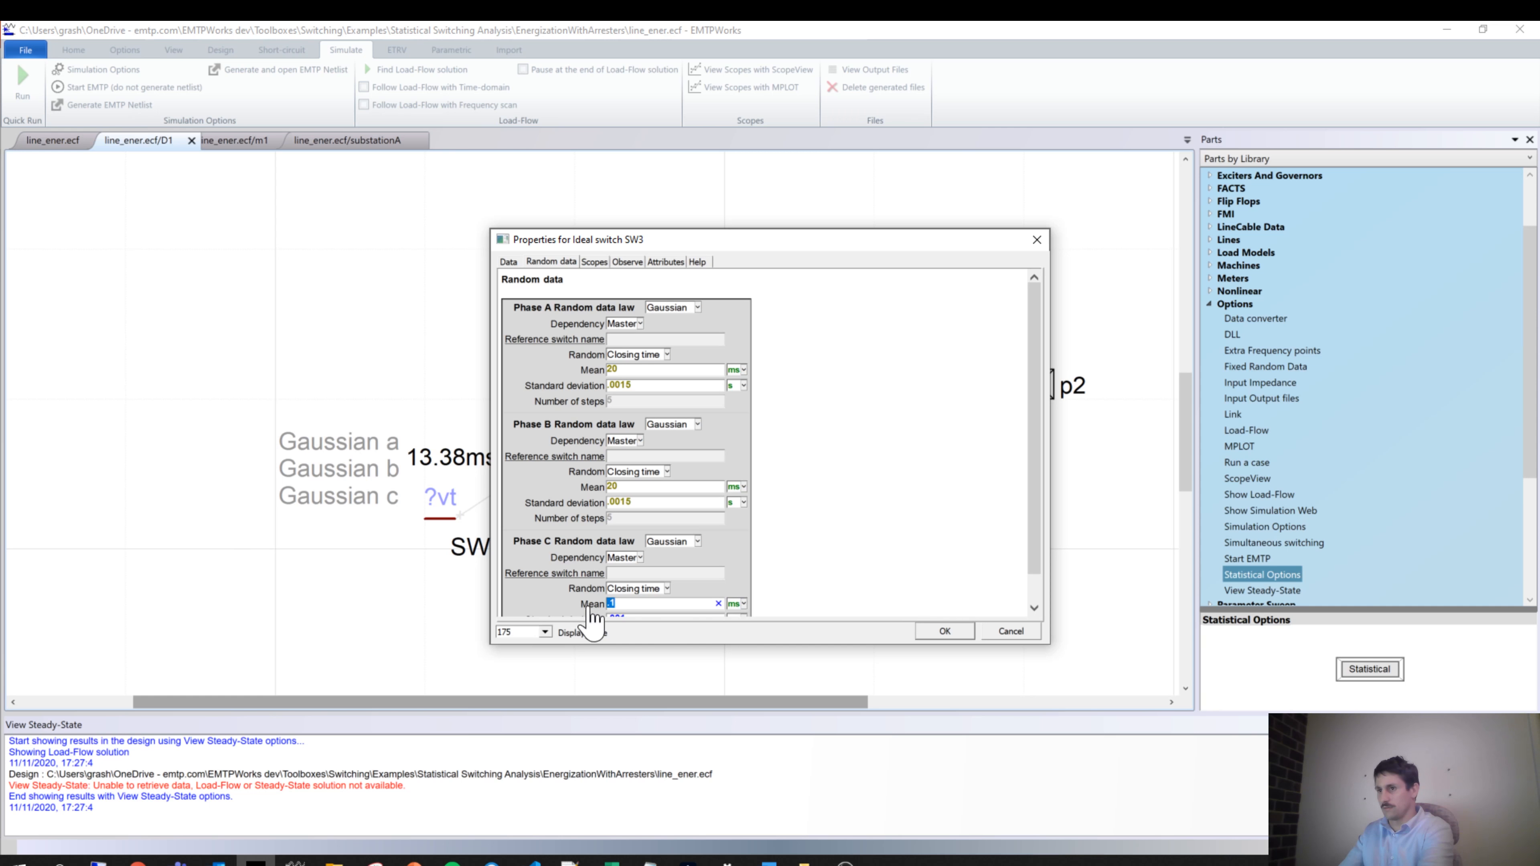
type("20")
type("5")
left_click(766, 573)
scroll(874, 427, "up", 2)
scroll(836, 407, "down", 1)
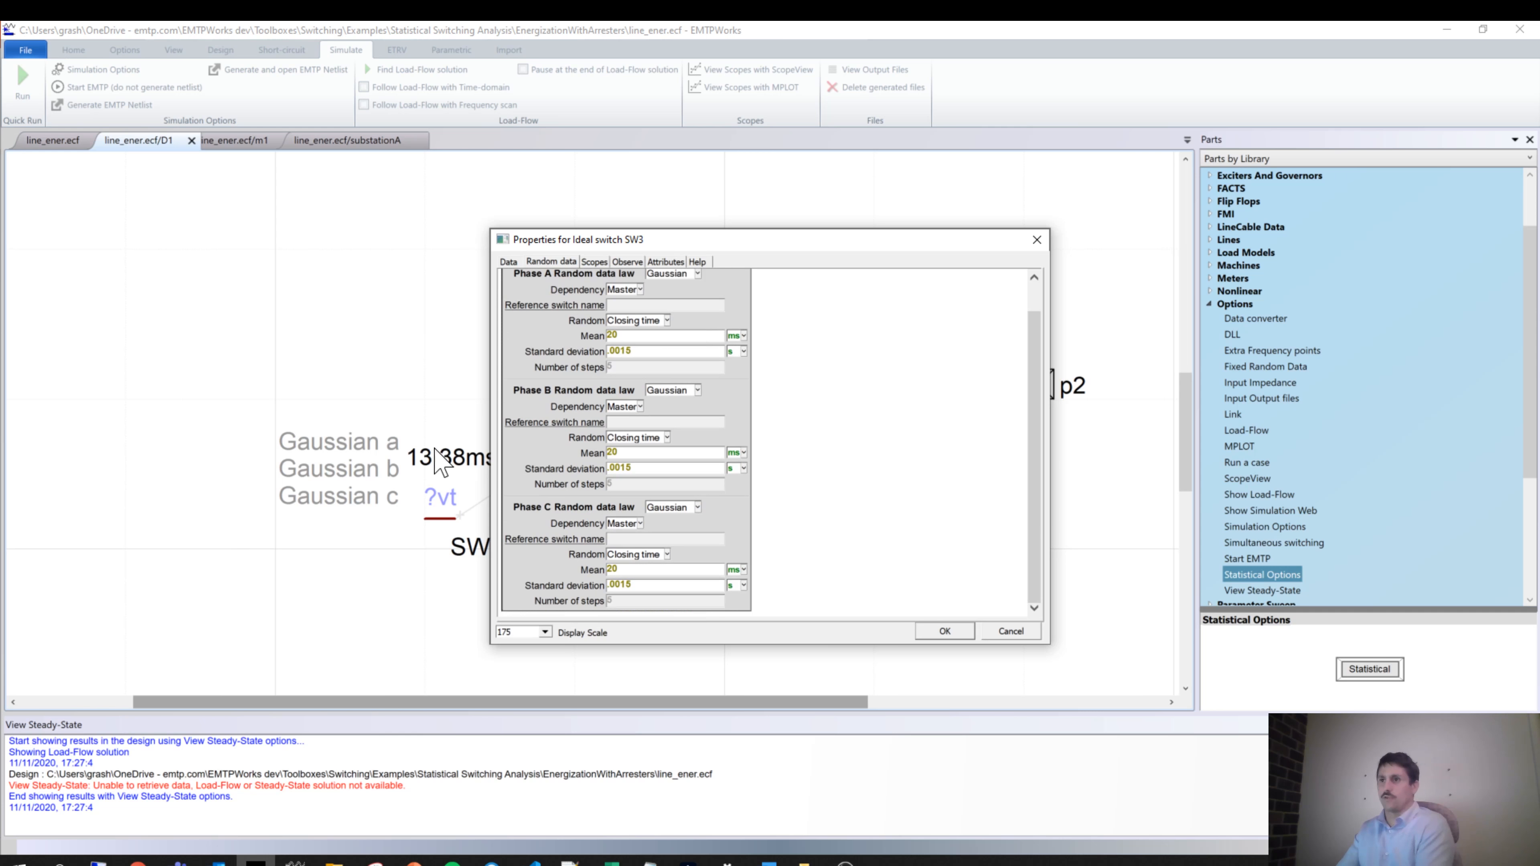
scroll(825, 516, "up", 1)
scroll(758, 443, "down", 1)
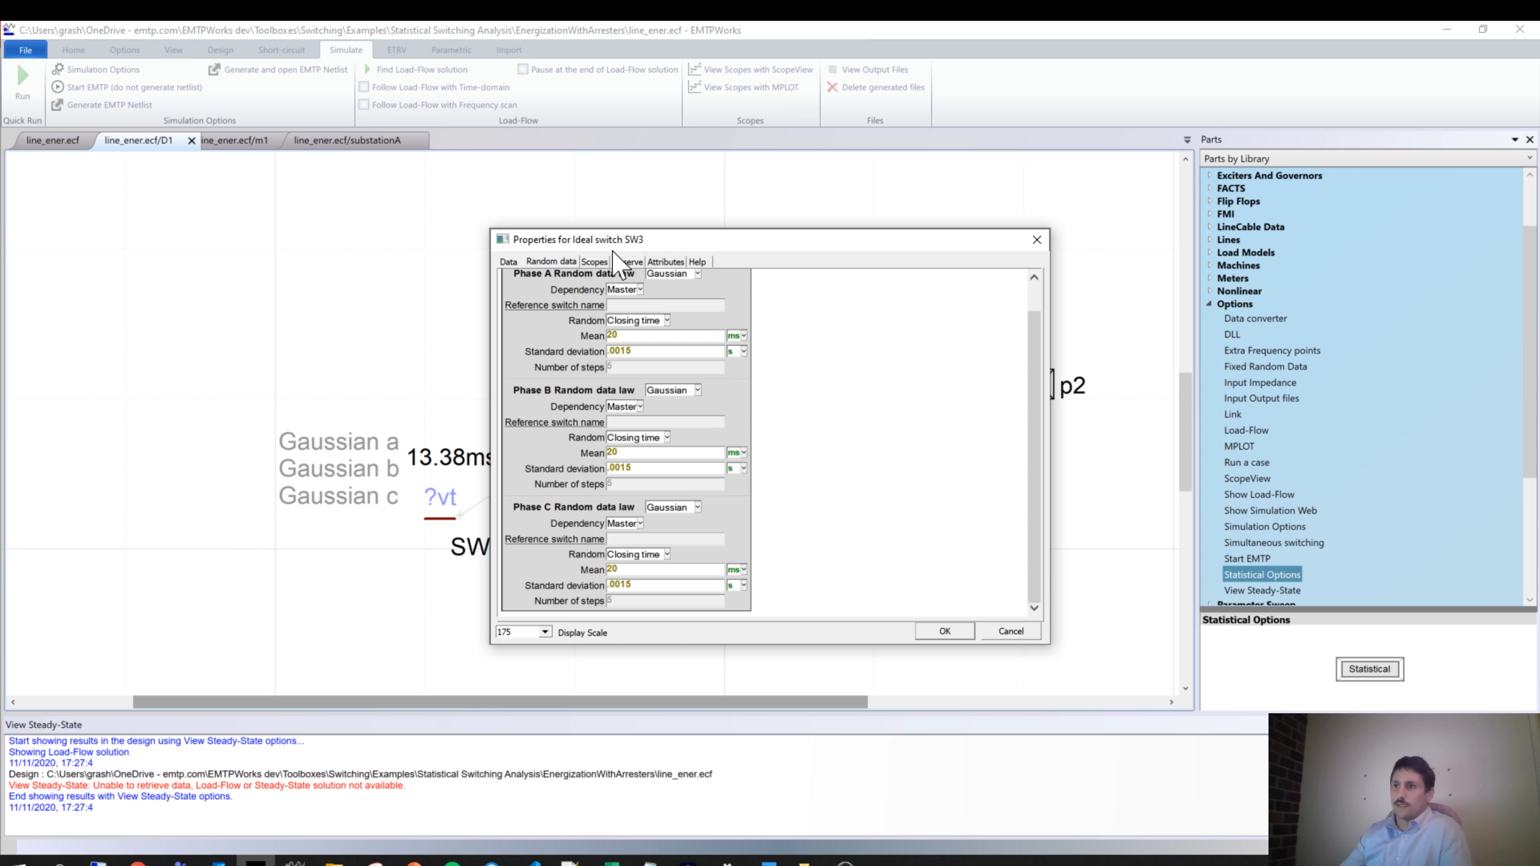
Try making phase A of SW3 a Slave with SW2a as its reference switch name
left_click_drag(612, 239, 919, 408)
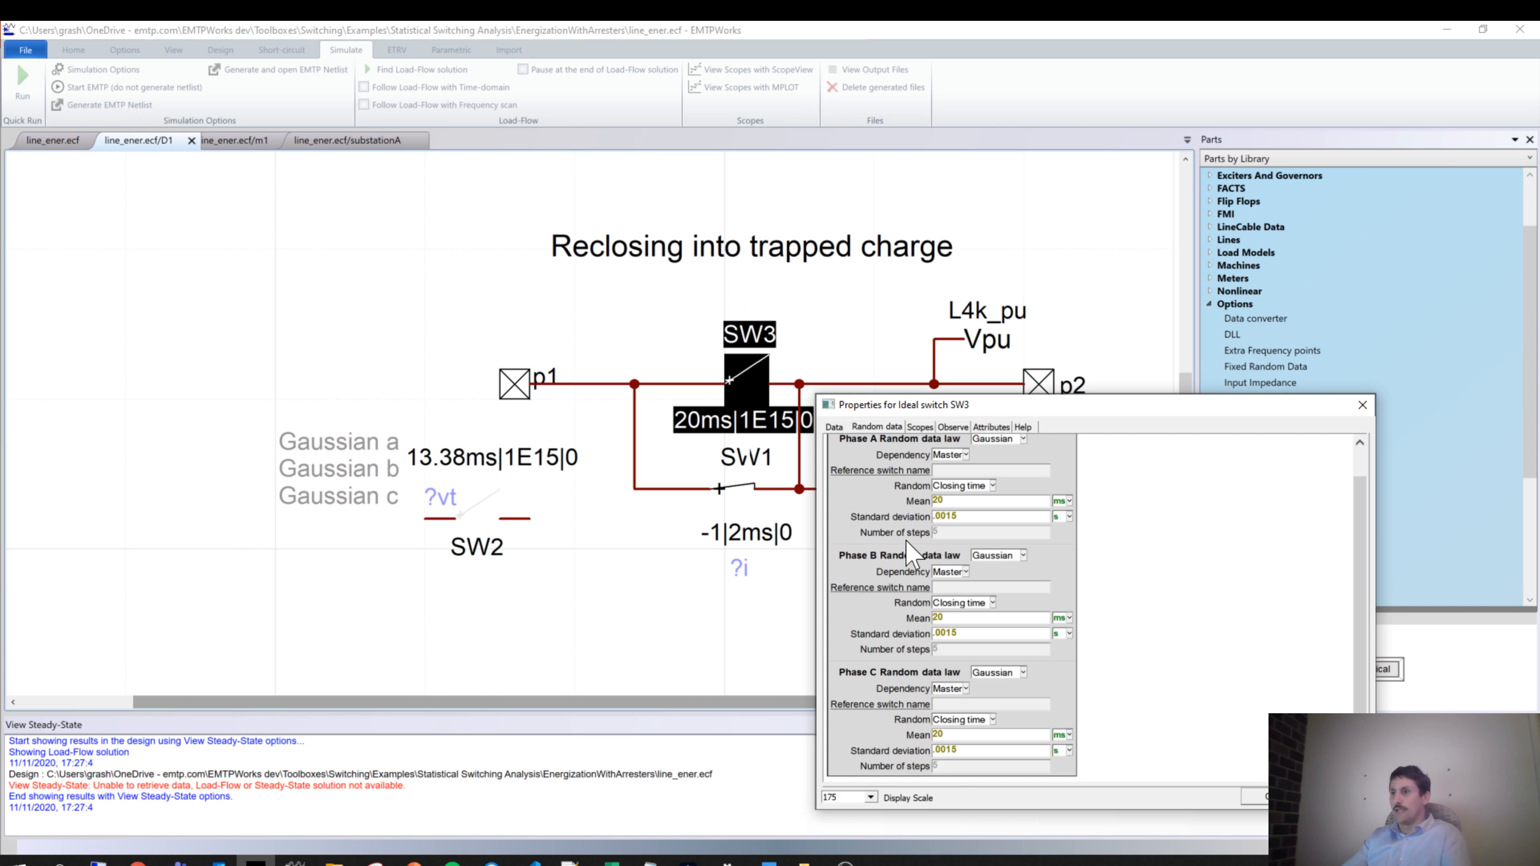
left_click(957, 454)
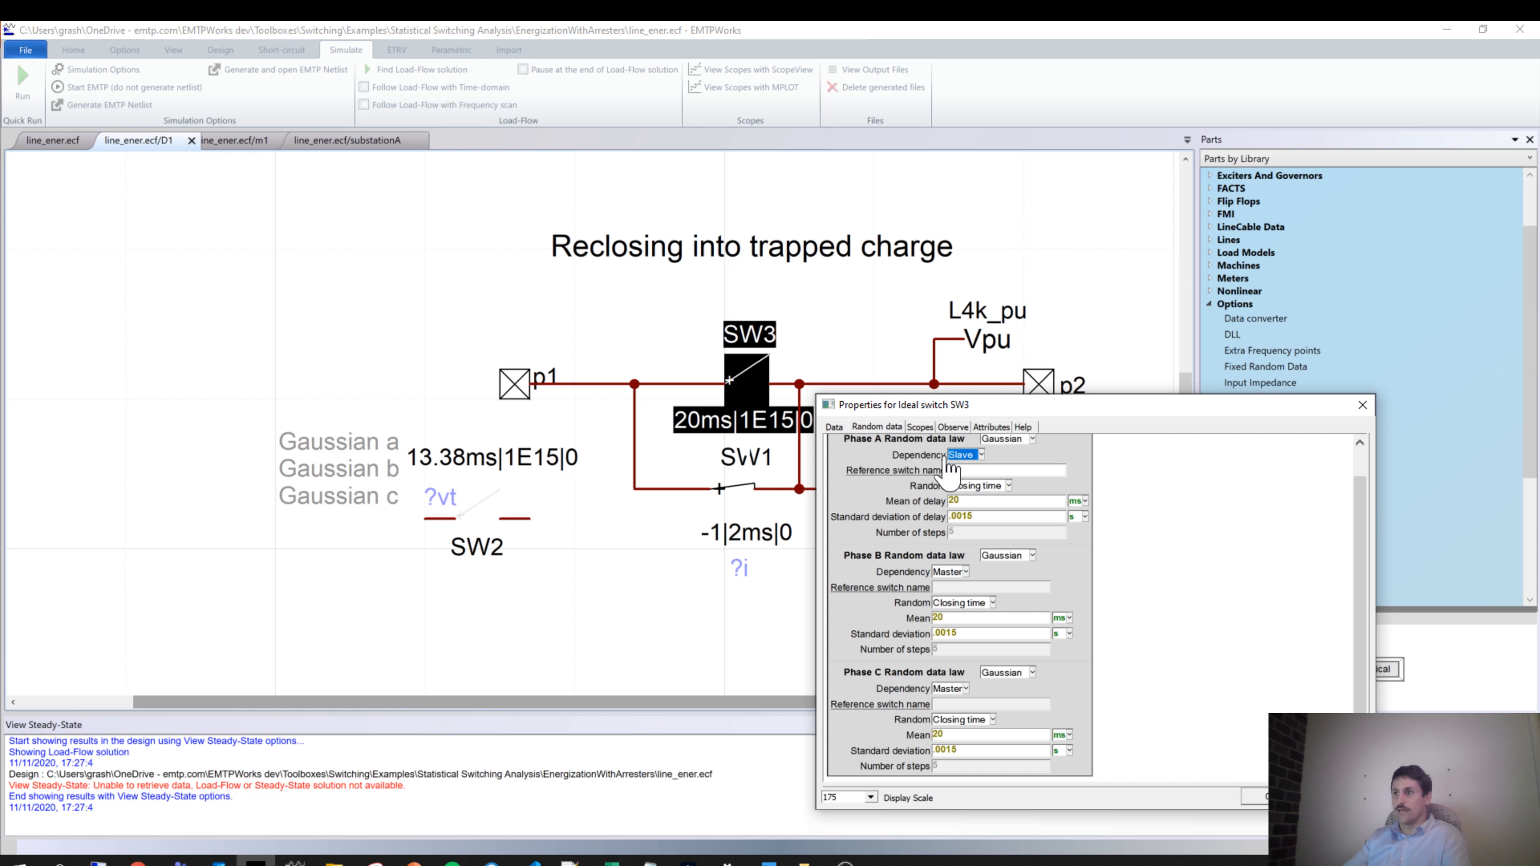
mouse_move(886, 501)
left_mouse_down()
mouse_move(910, 503)
mouse_move(882, 503)
left_mouse_up()
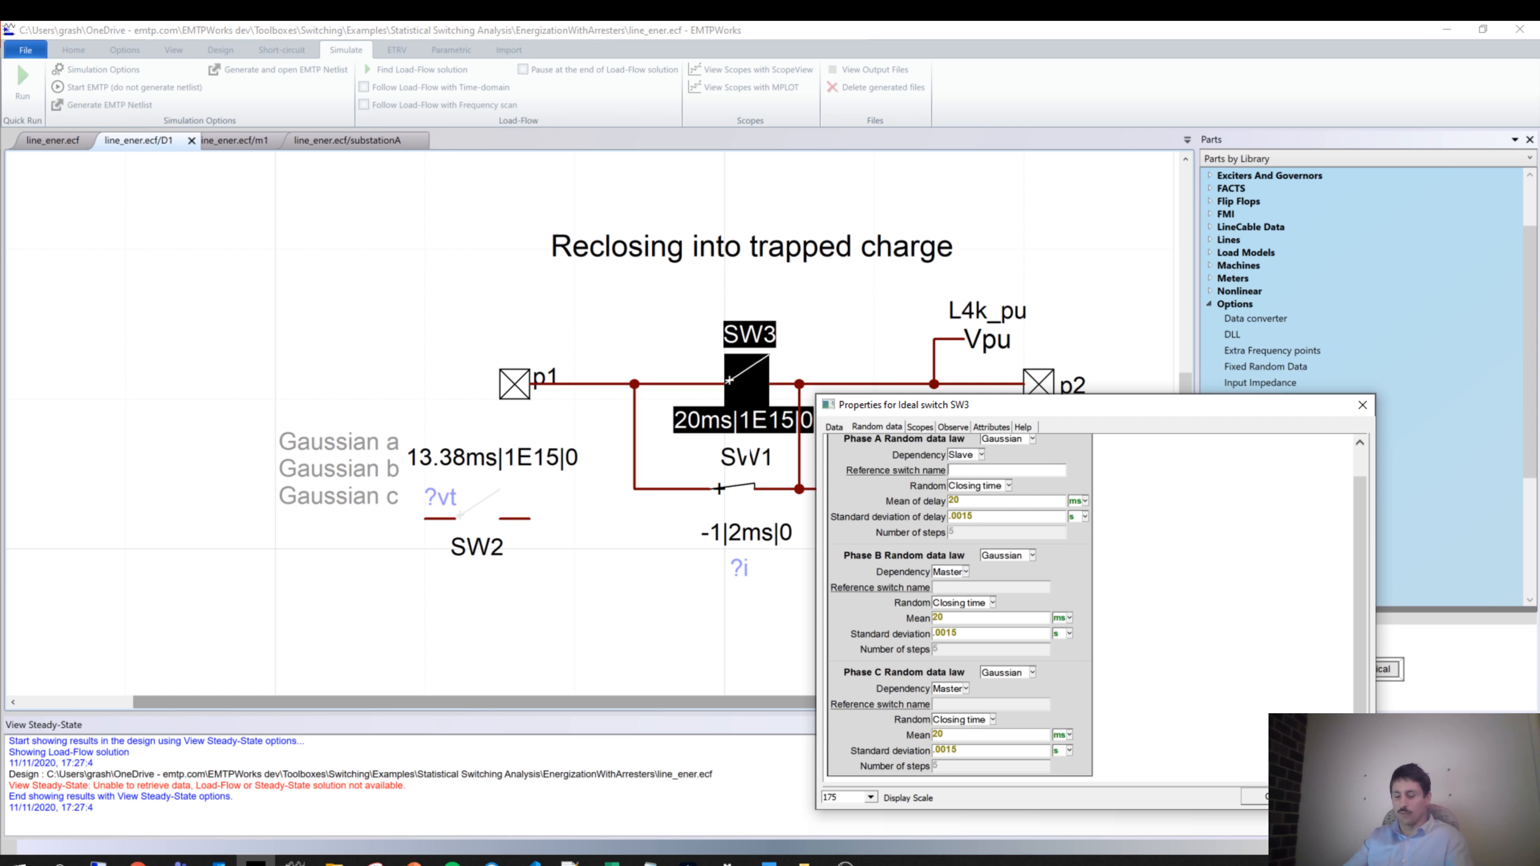
type("W2")
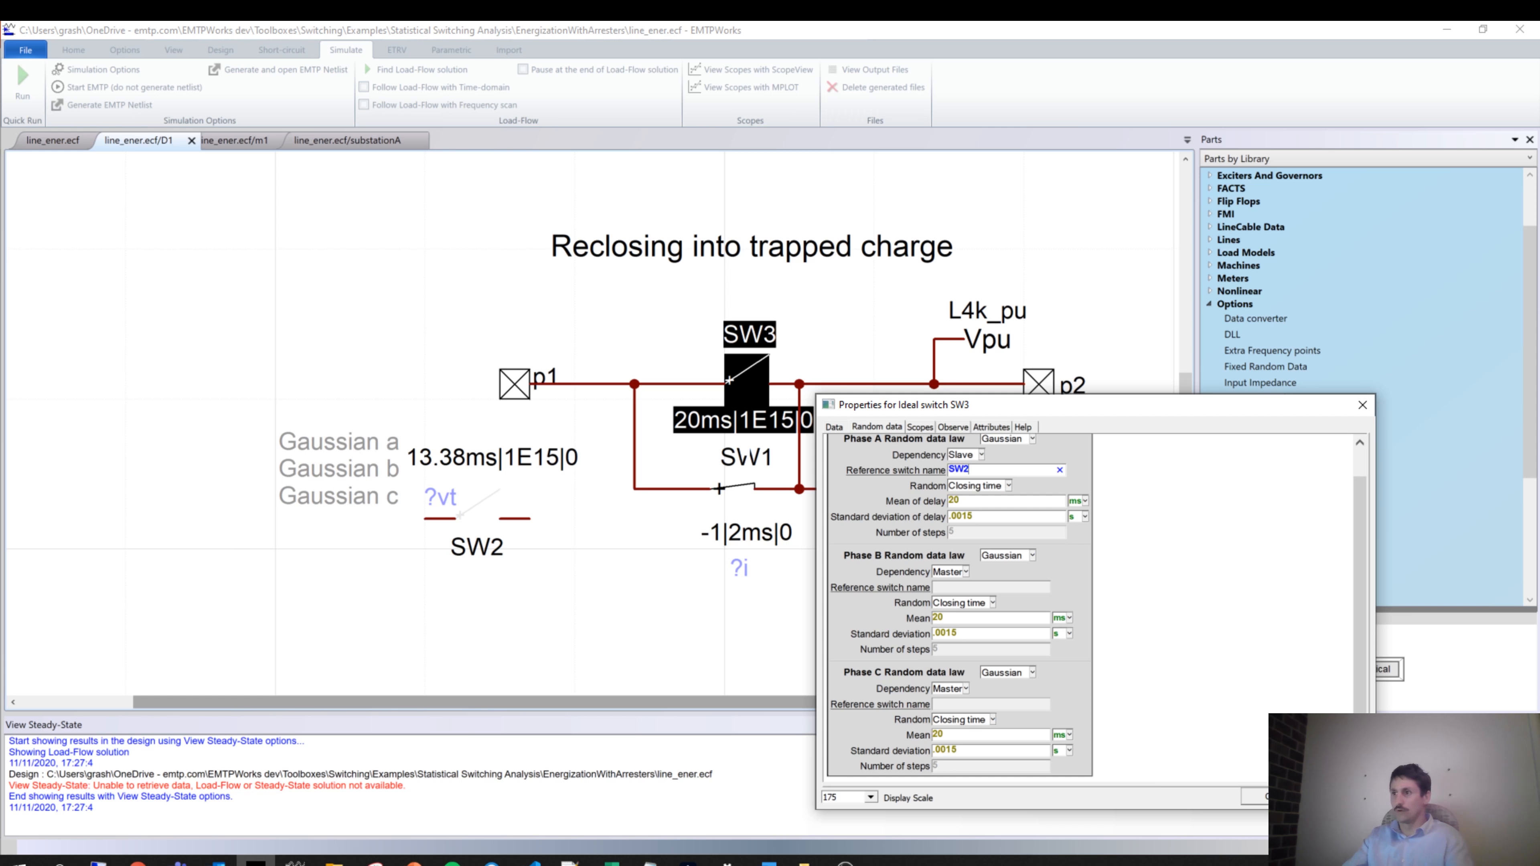
type("s")
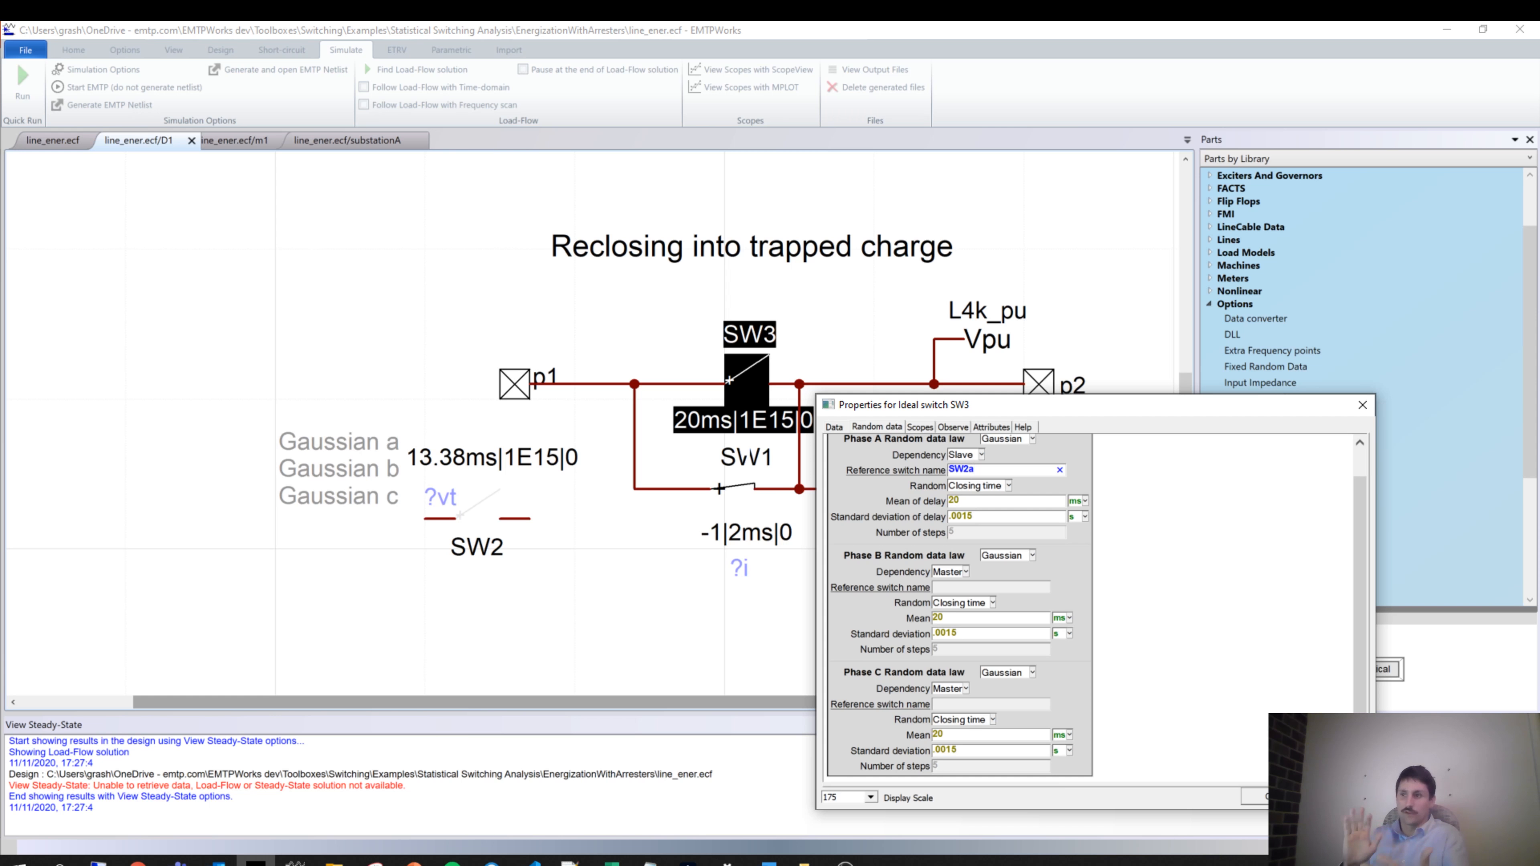
Clear phase A's reference switch name and set its dependency back to Master
left_click_drag(972, 471, 941, 475)
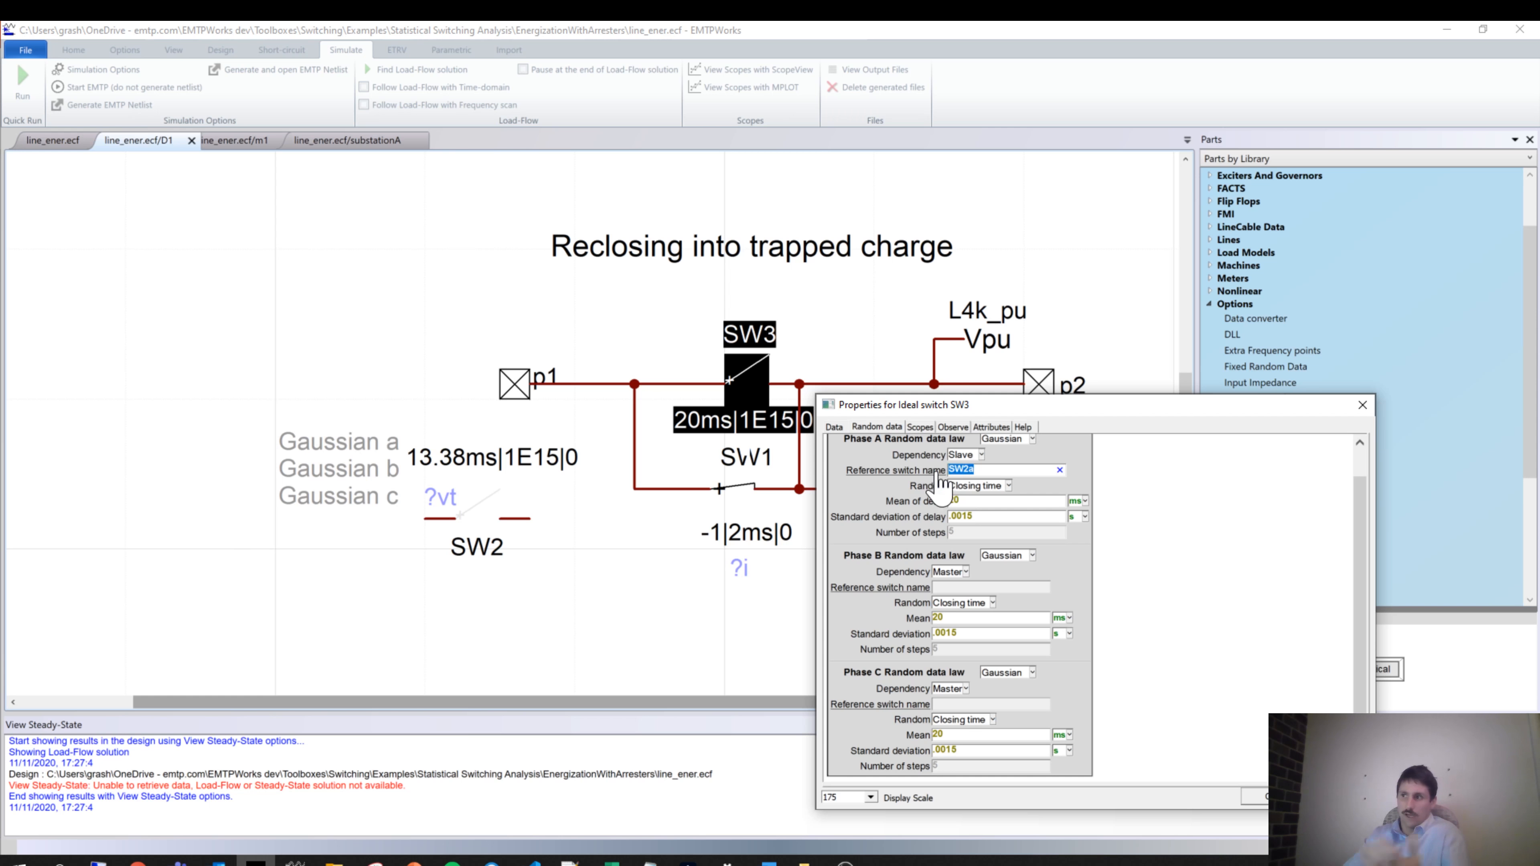
key("BackSpace")
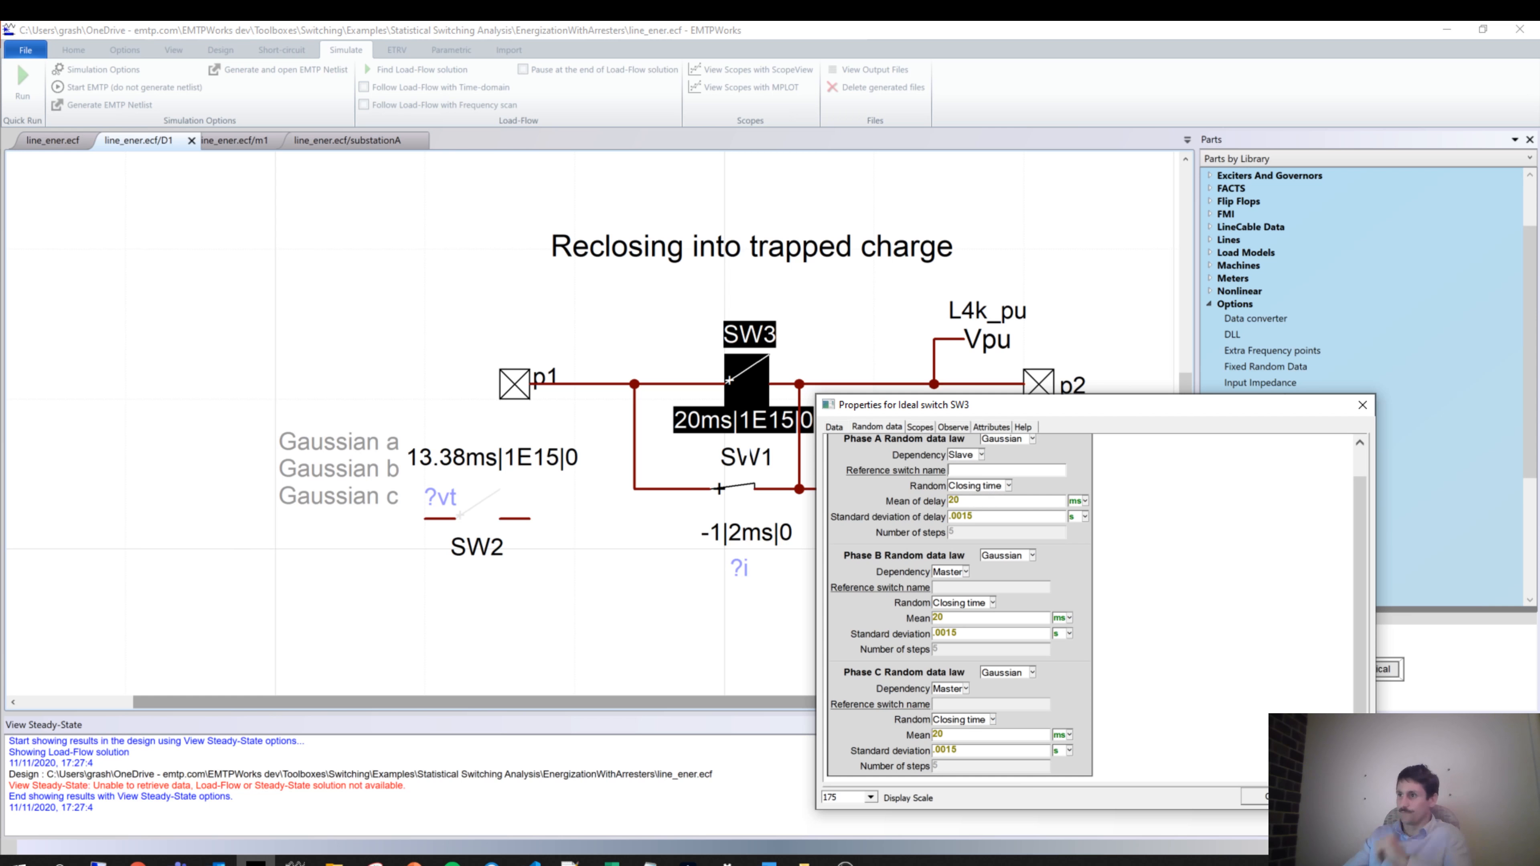
left_click(970, 455)
left_click(961, 466)
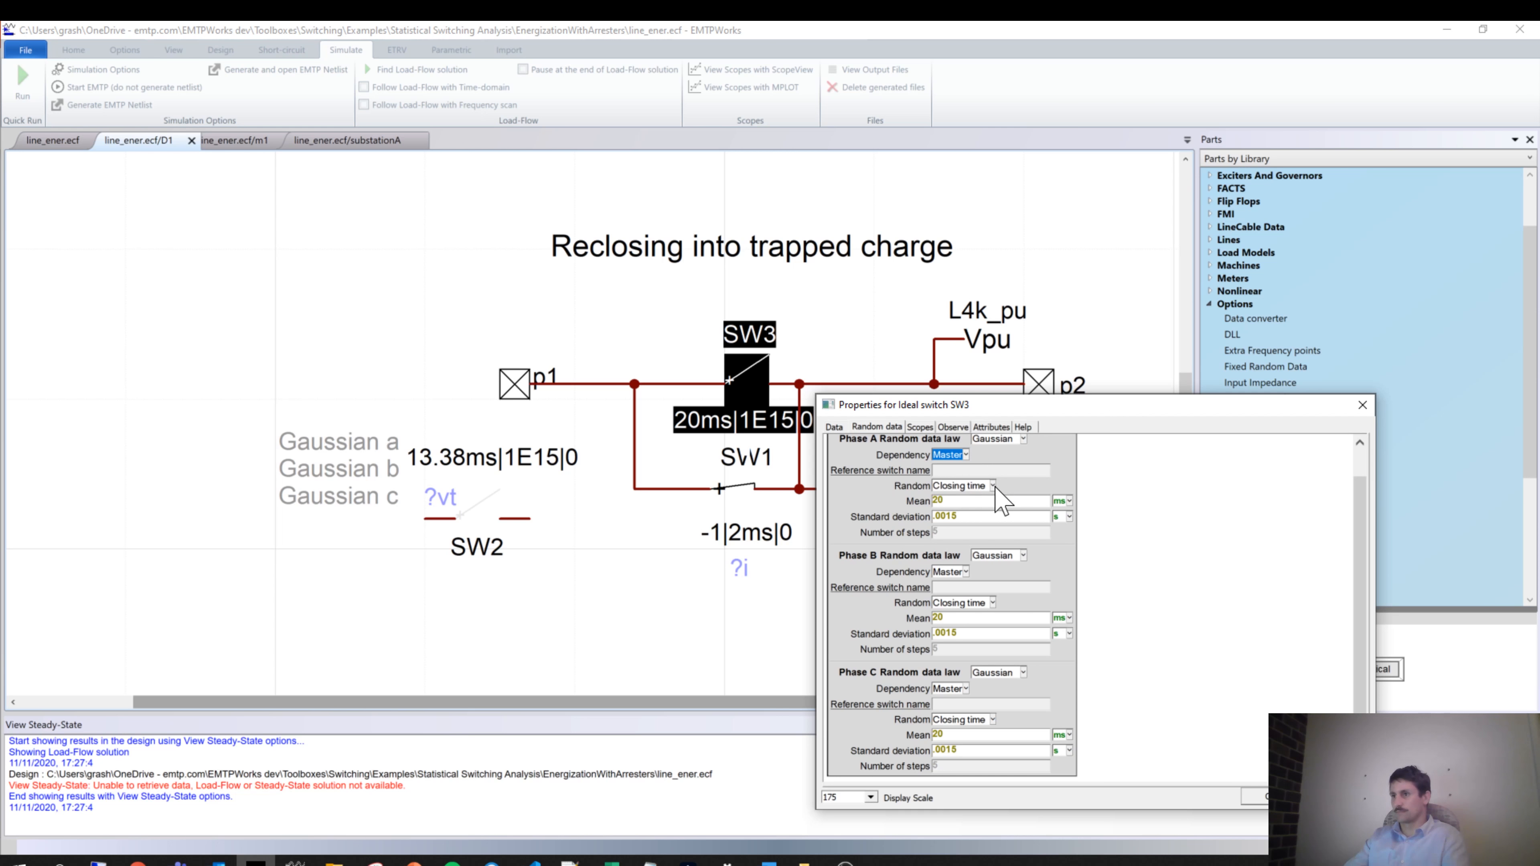
left_click(1177, 615)
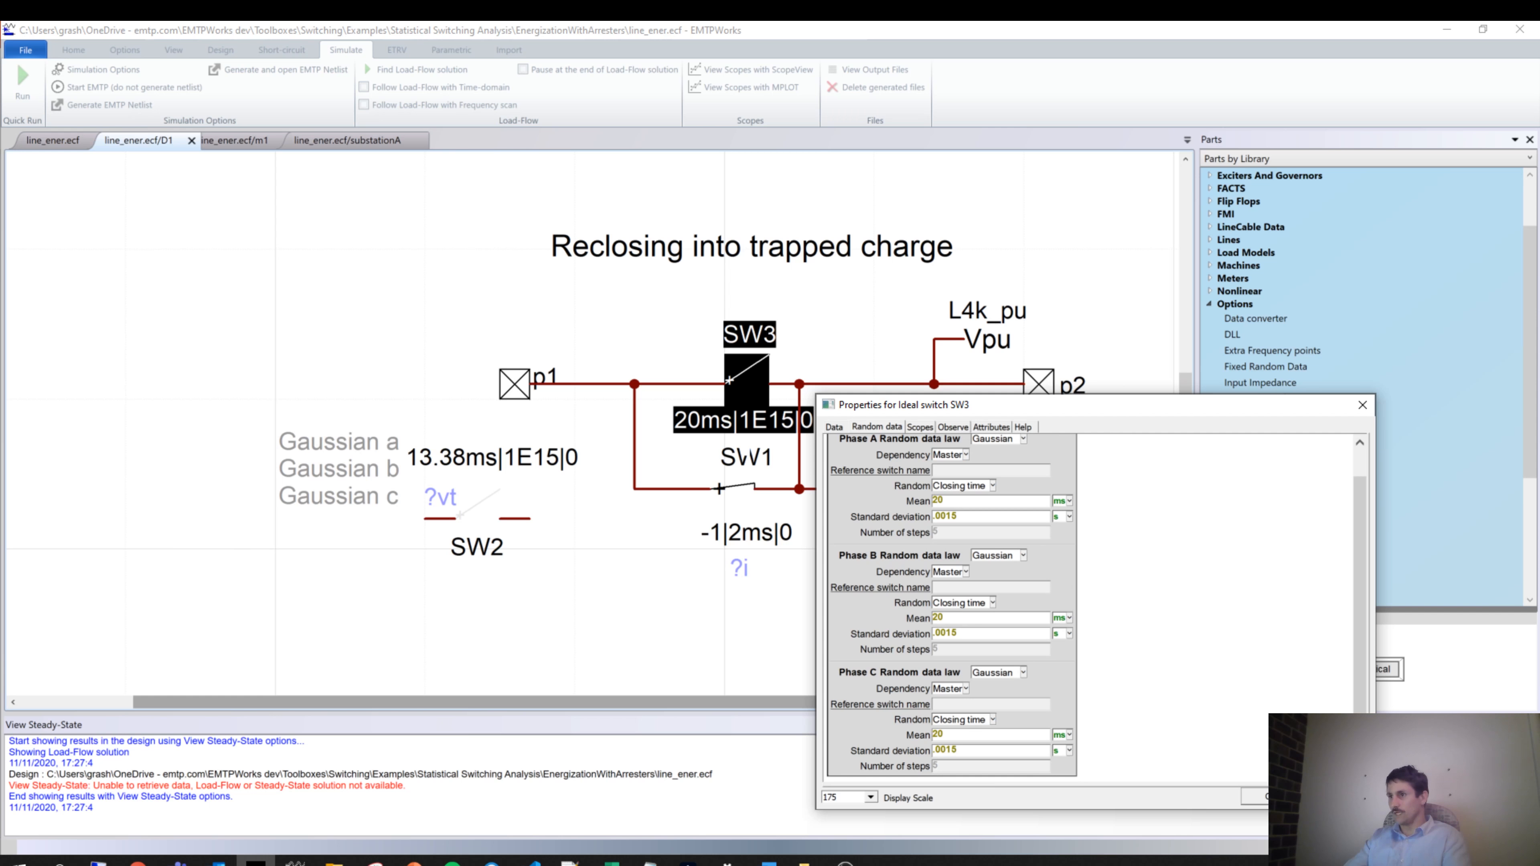
Enable the random switching times scopes for phases A, B and C of SW3 and move its Gaussian labels to the upper left of the switch
scroll(1034, 607, "up", 3)
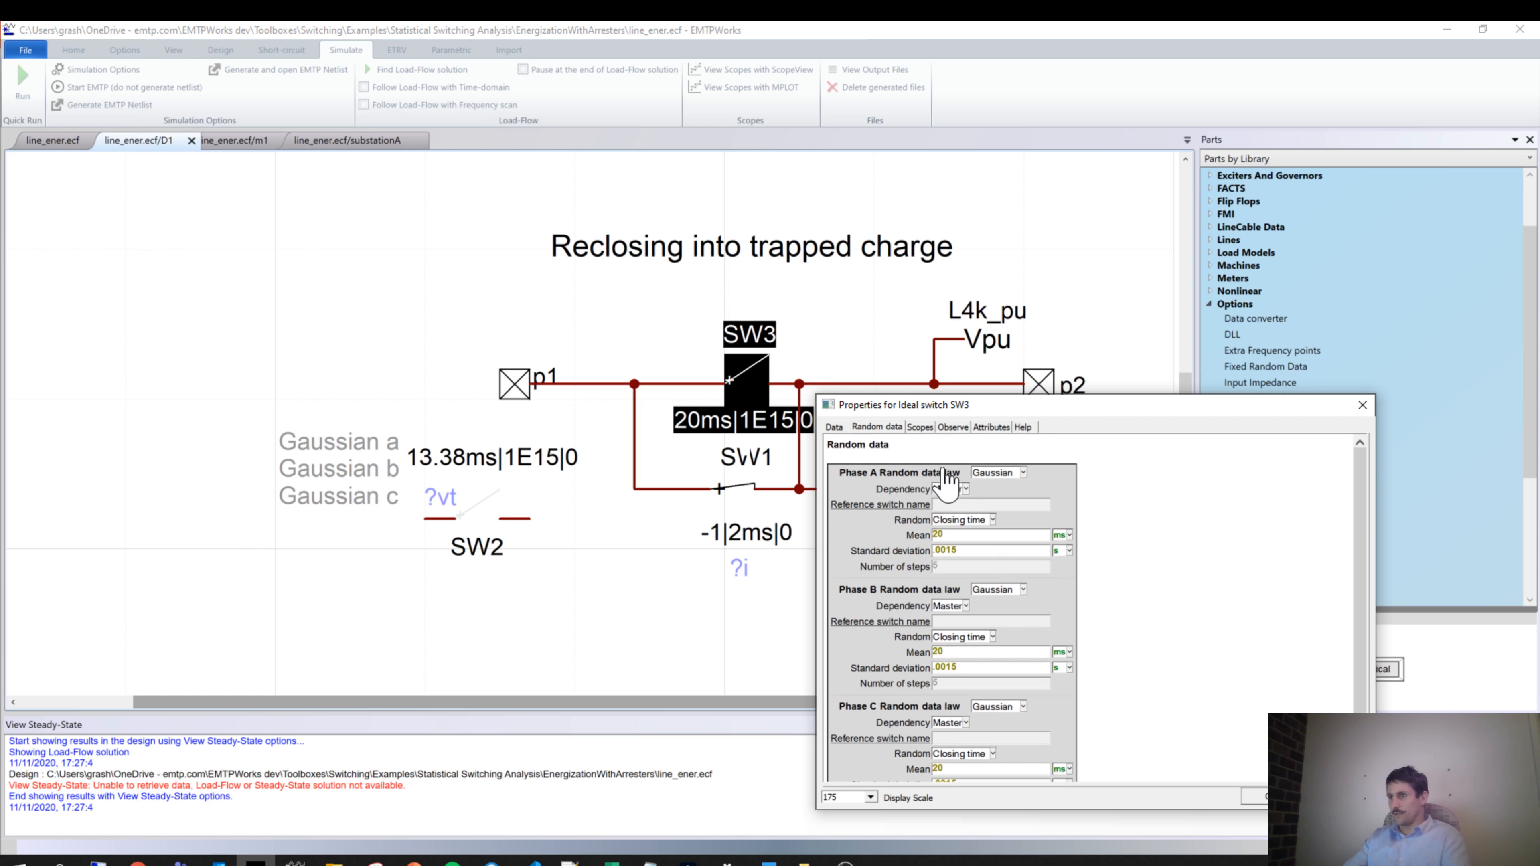
left_click(920, 427)
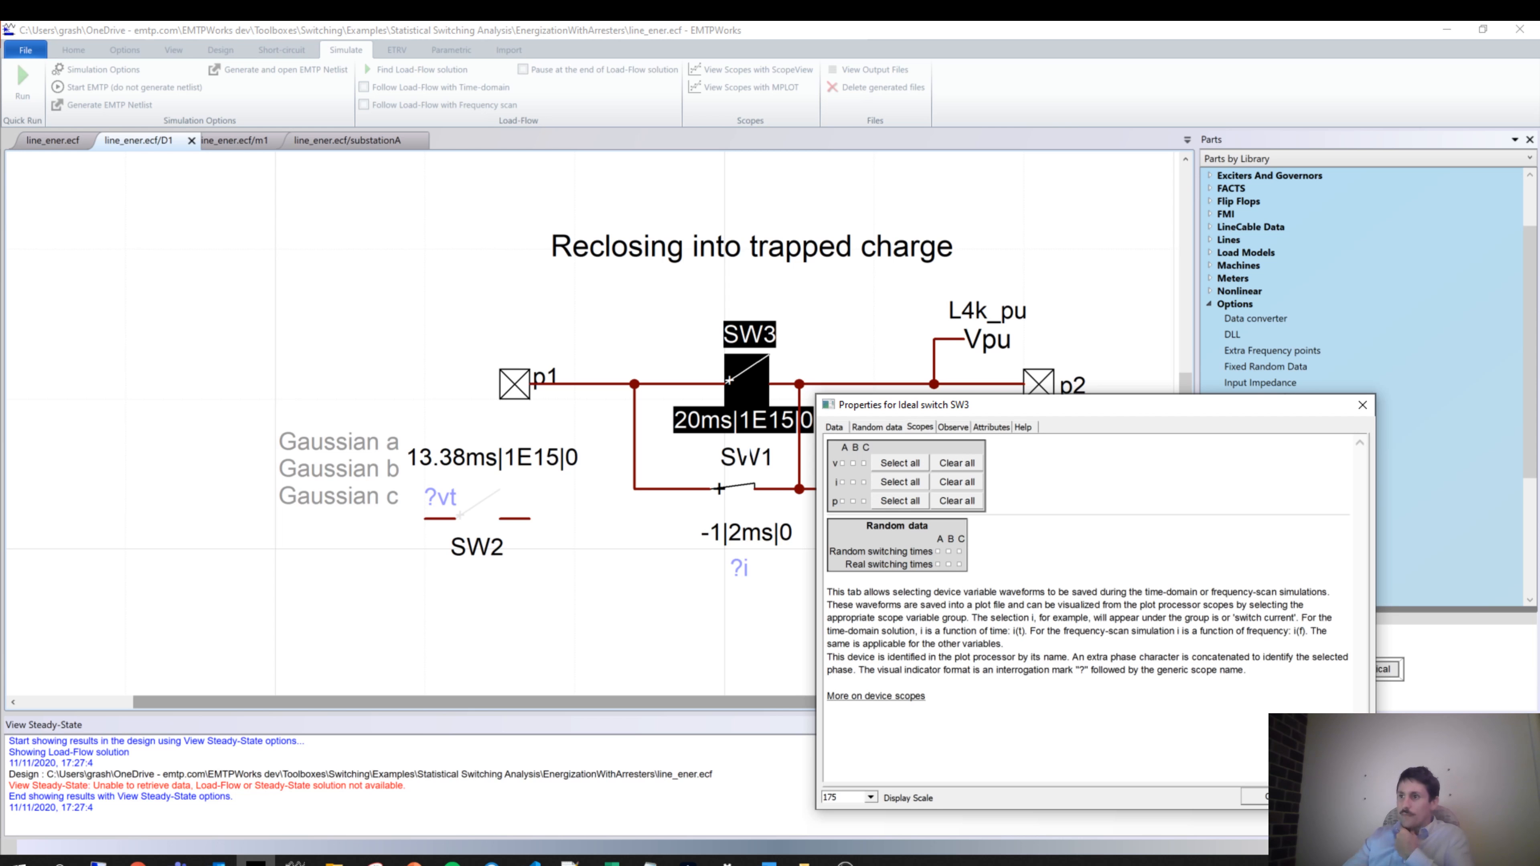
left_click(938, 551)
left_click(949, 552)
left_click(960, 551)
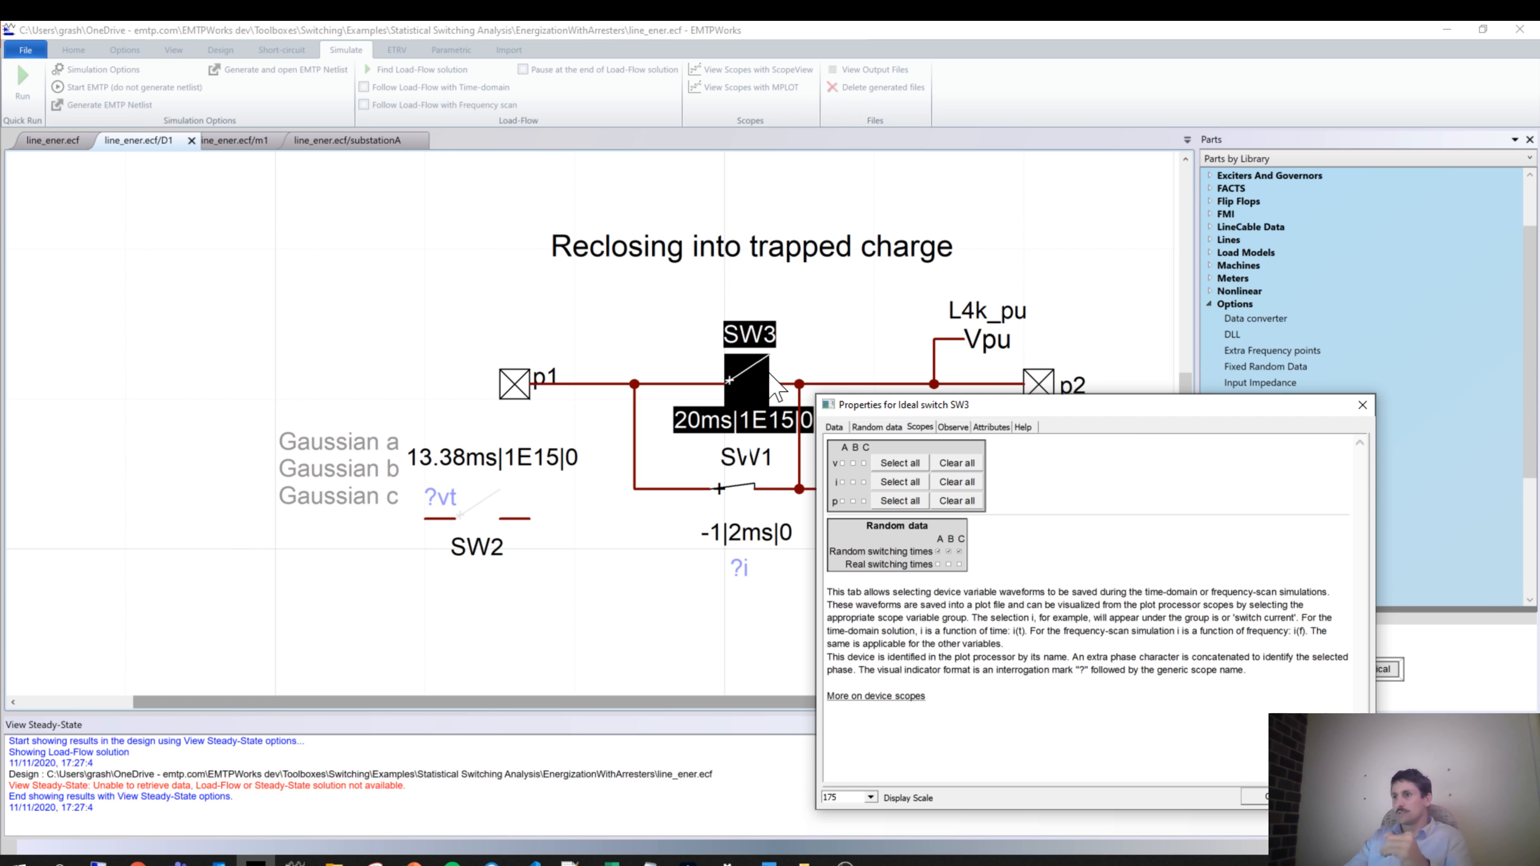
left_click(887, 427)
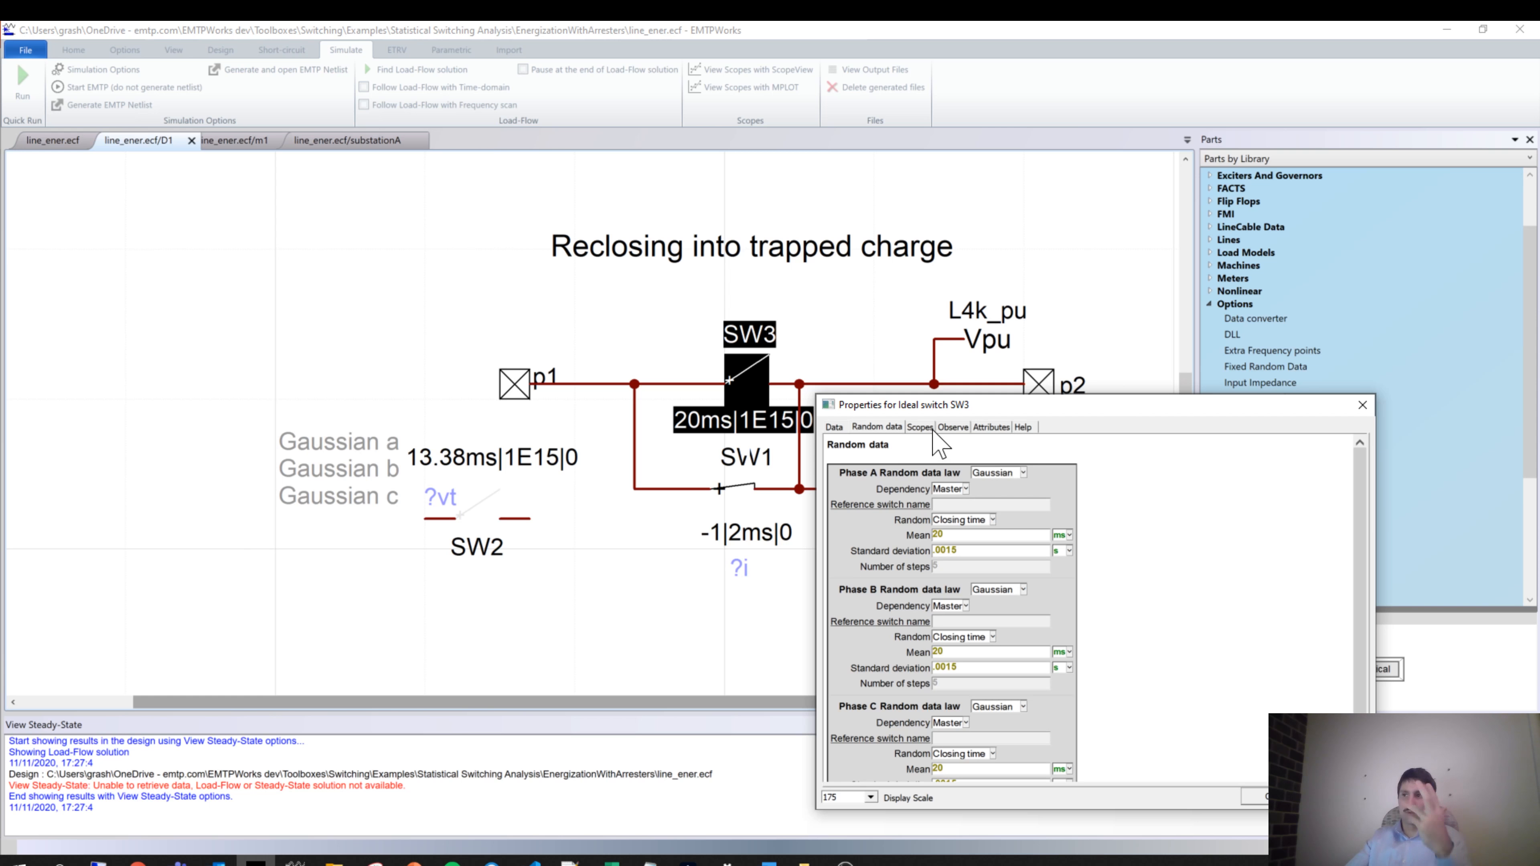
left_click(921, 427)
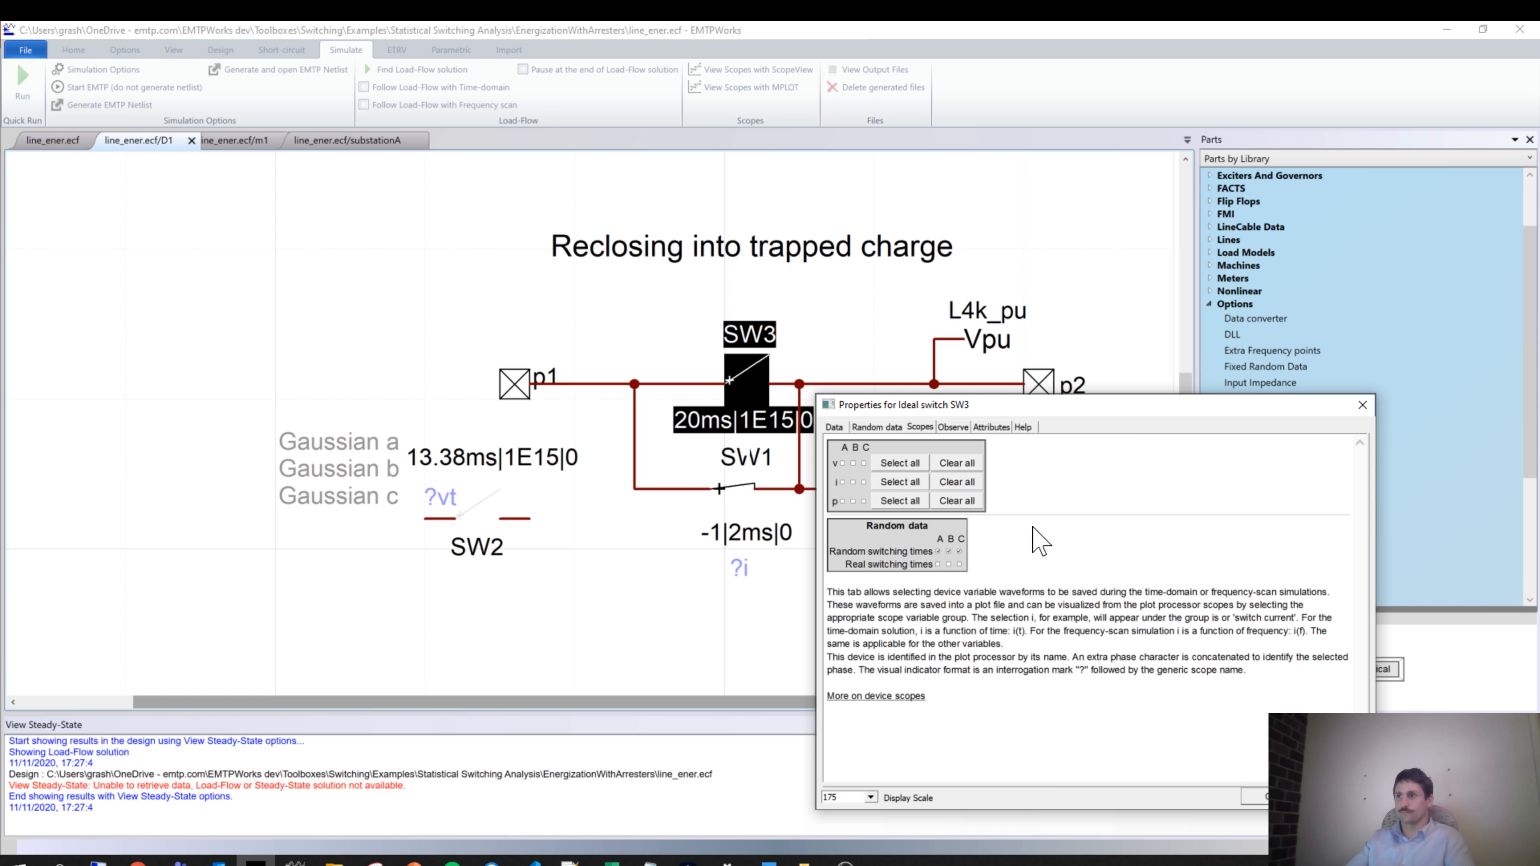
left_click(1260, 799)
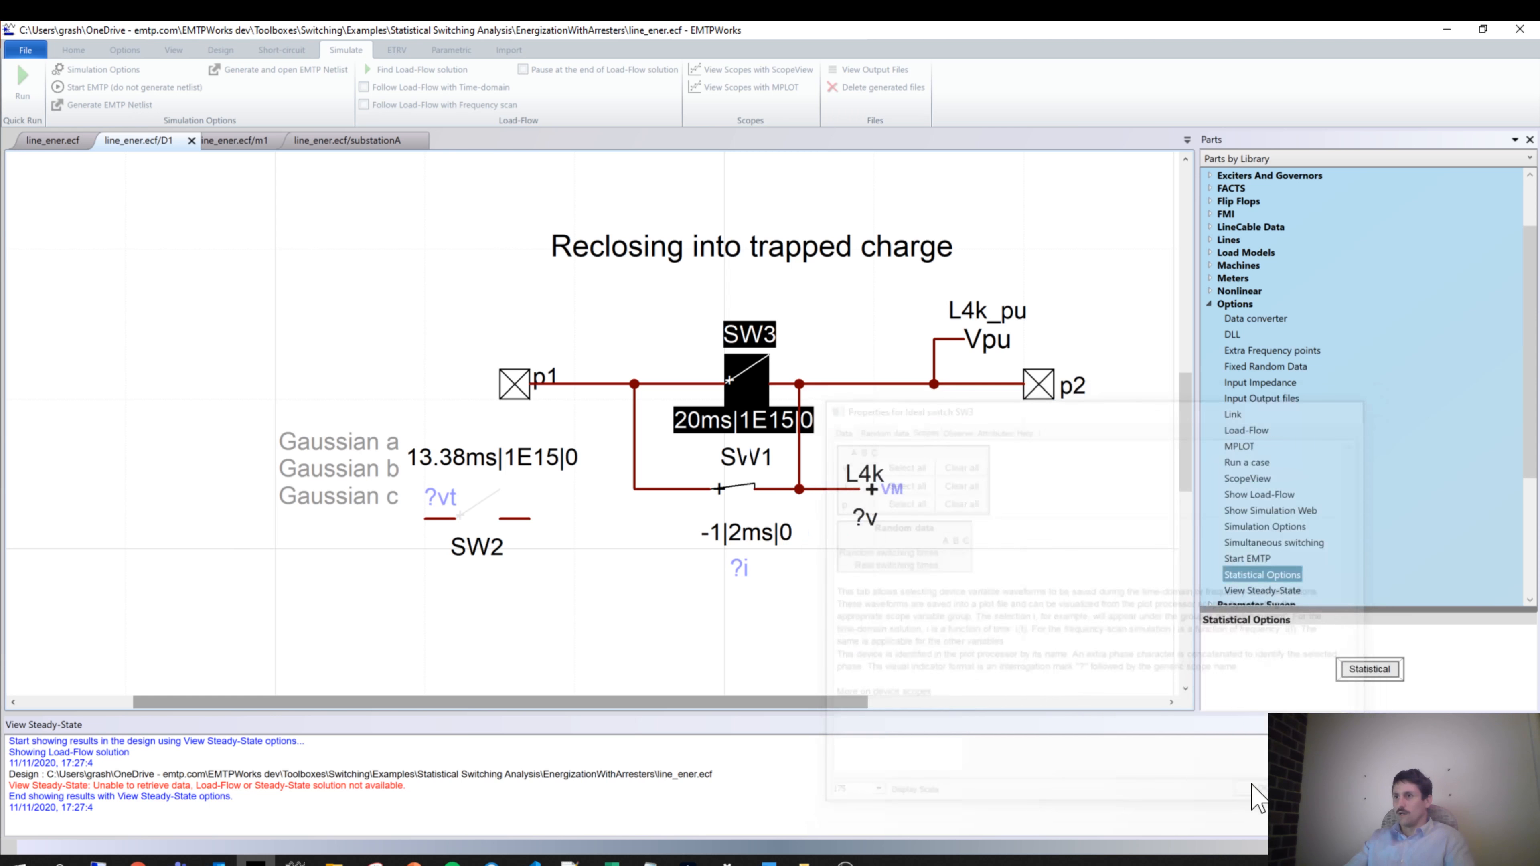
left_click_drag(706, 470, 593, 335)
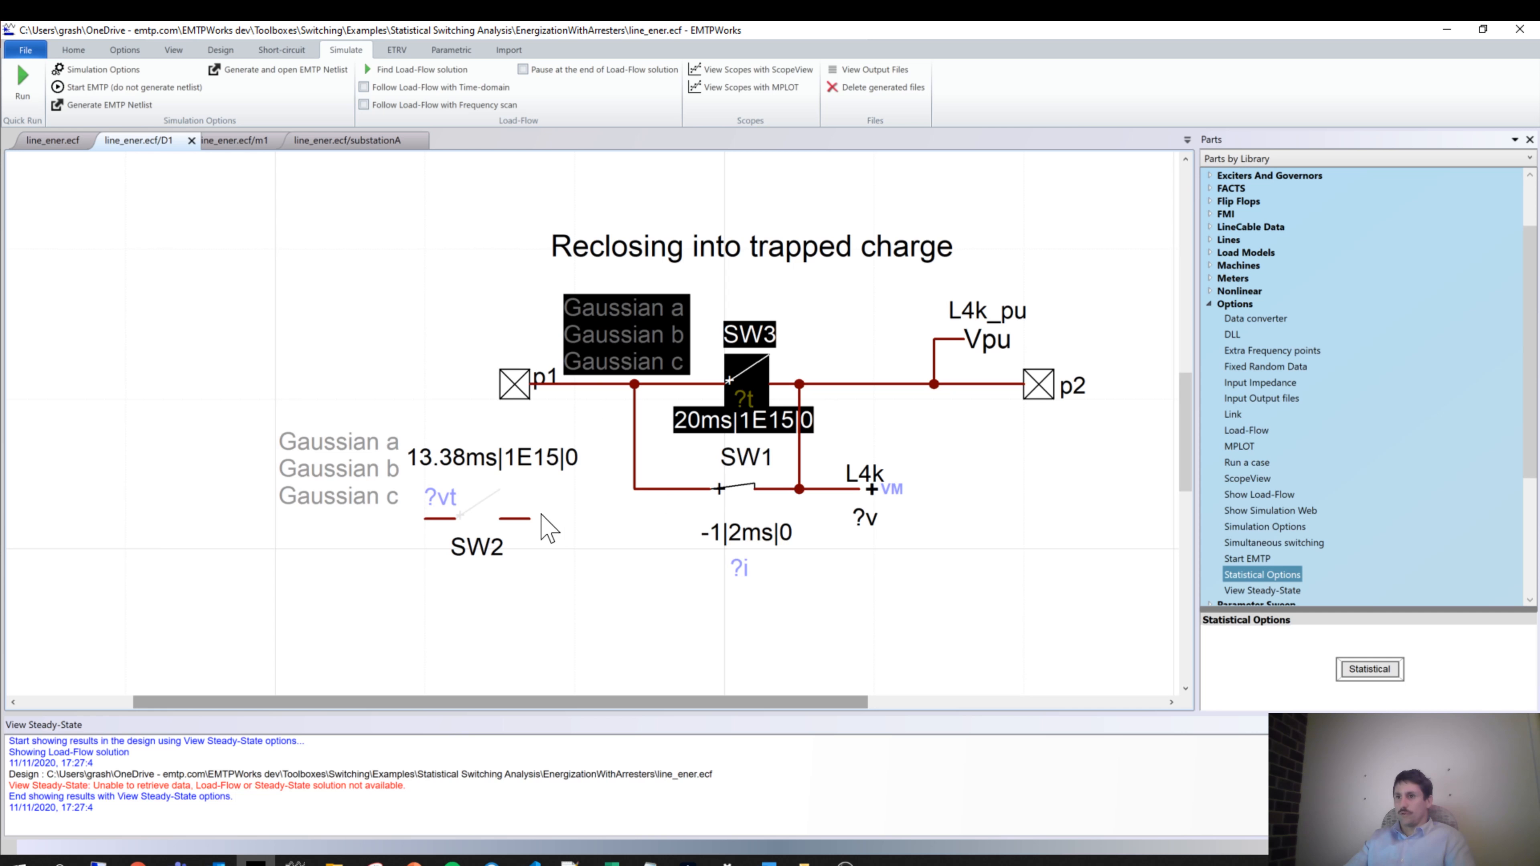
Review the data, random data, scopes and observe settings of the excluded ideal switch SW2
left_click(491, 515)
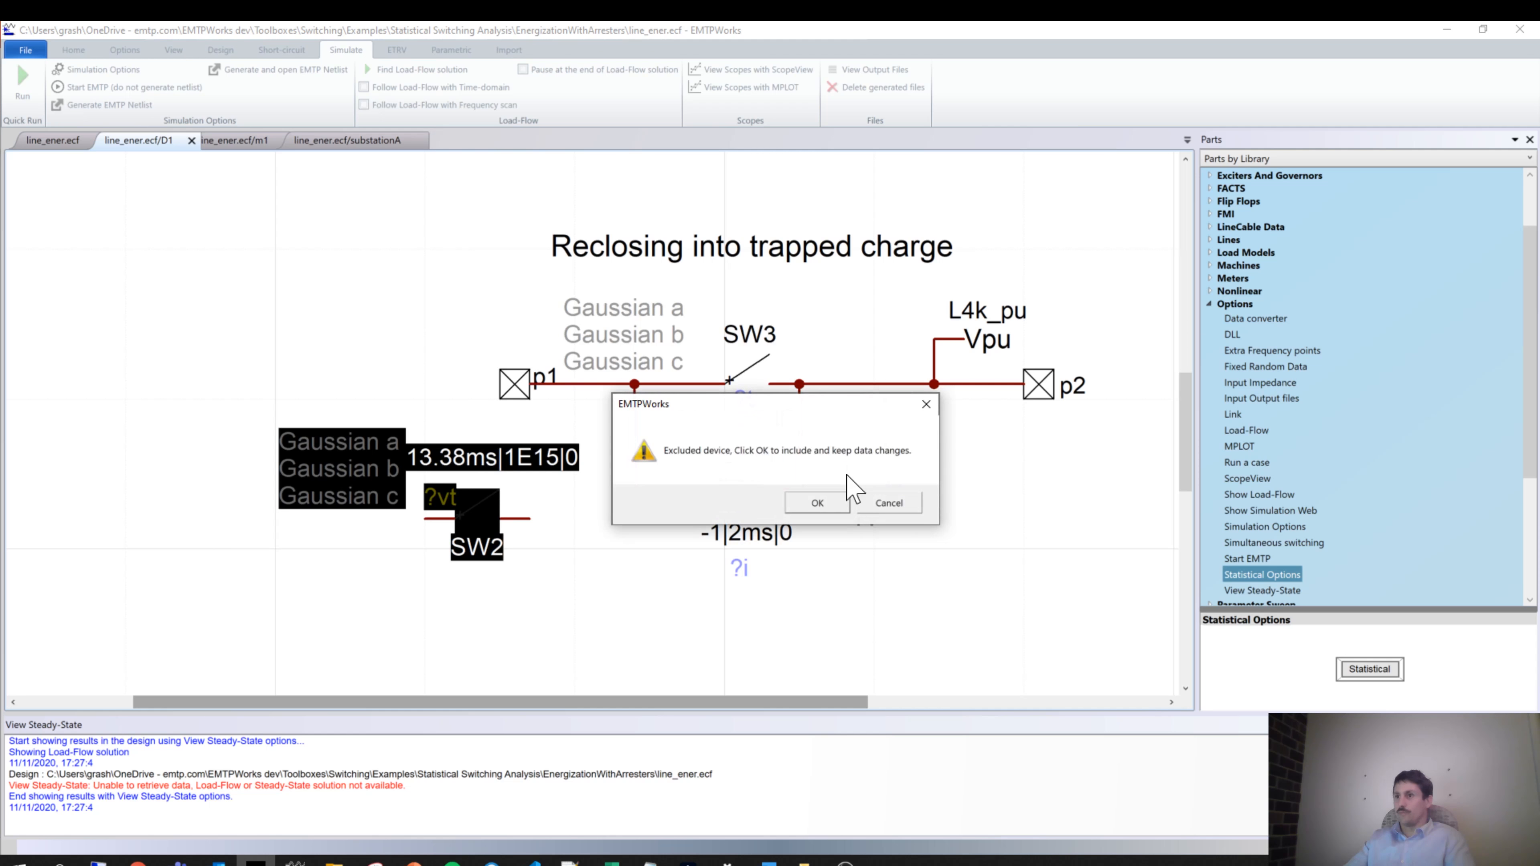
left_click(825, 501)
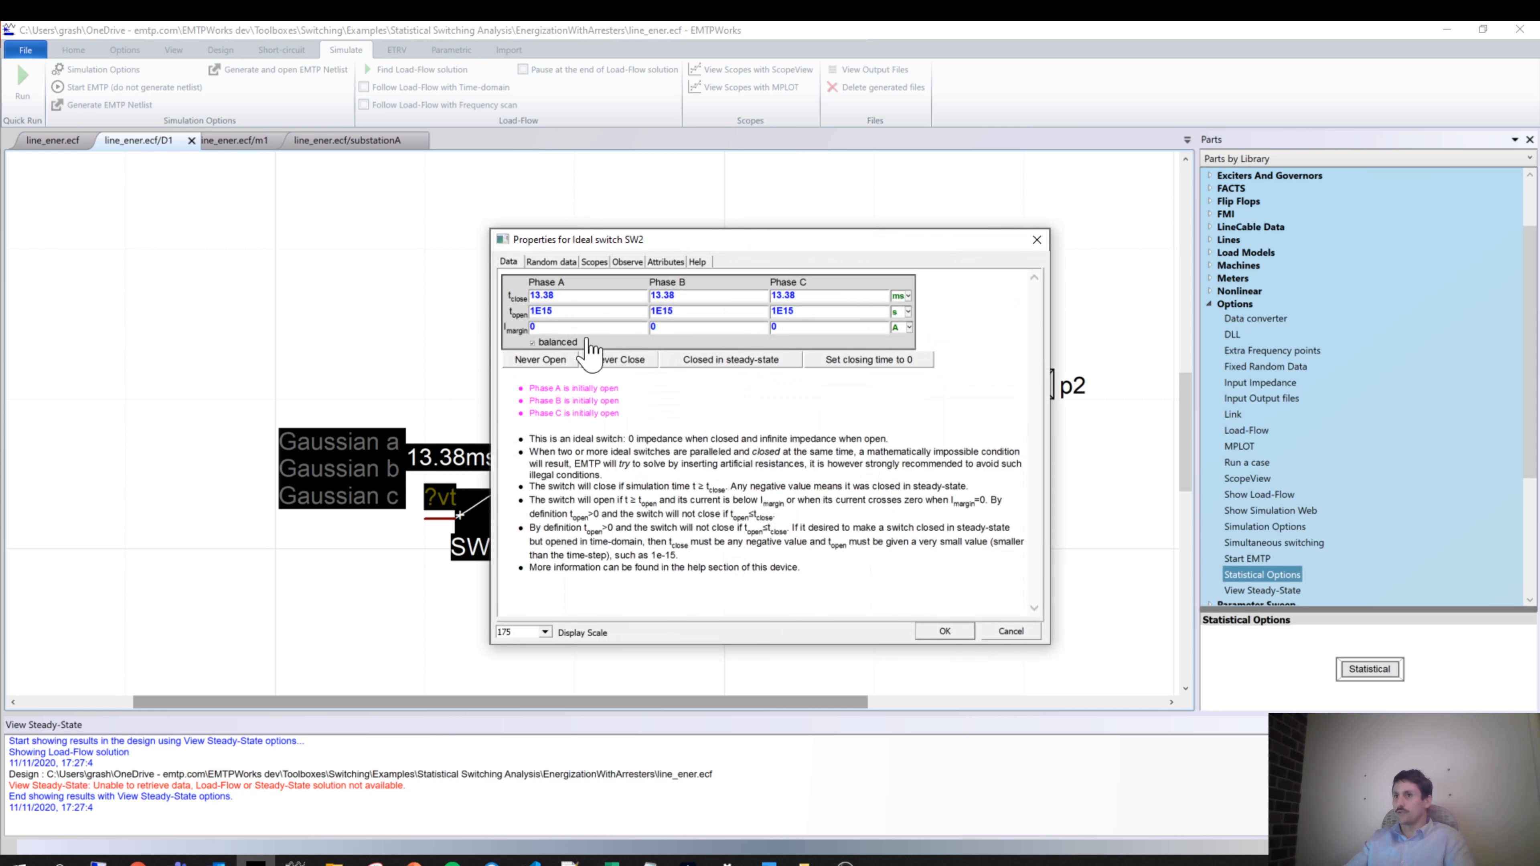
left_click(553, 262)
left_click(594, 262)
left_click(624, 262)
left_click(595, 262)
left_click(509, 262)
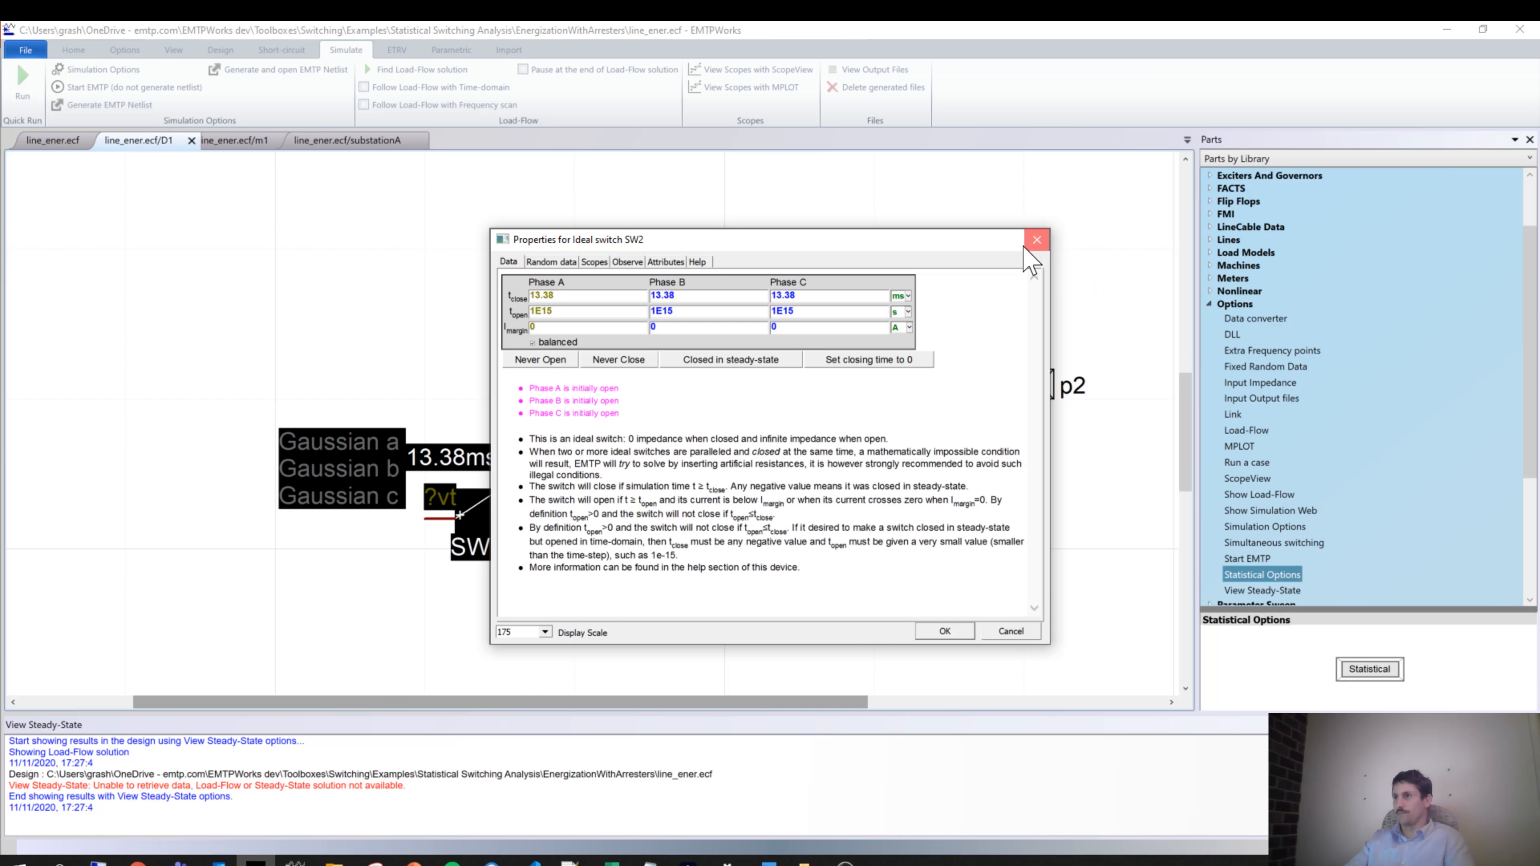
Close the SW2 properties and the D1 subcircuit to return to the main line_ener circuit
left_click(1037, 239)
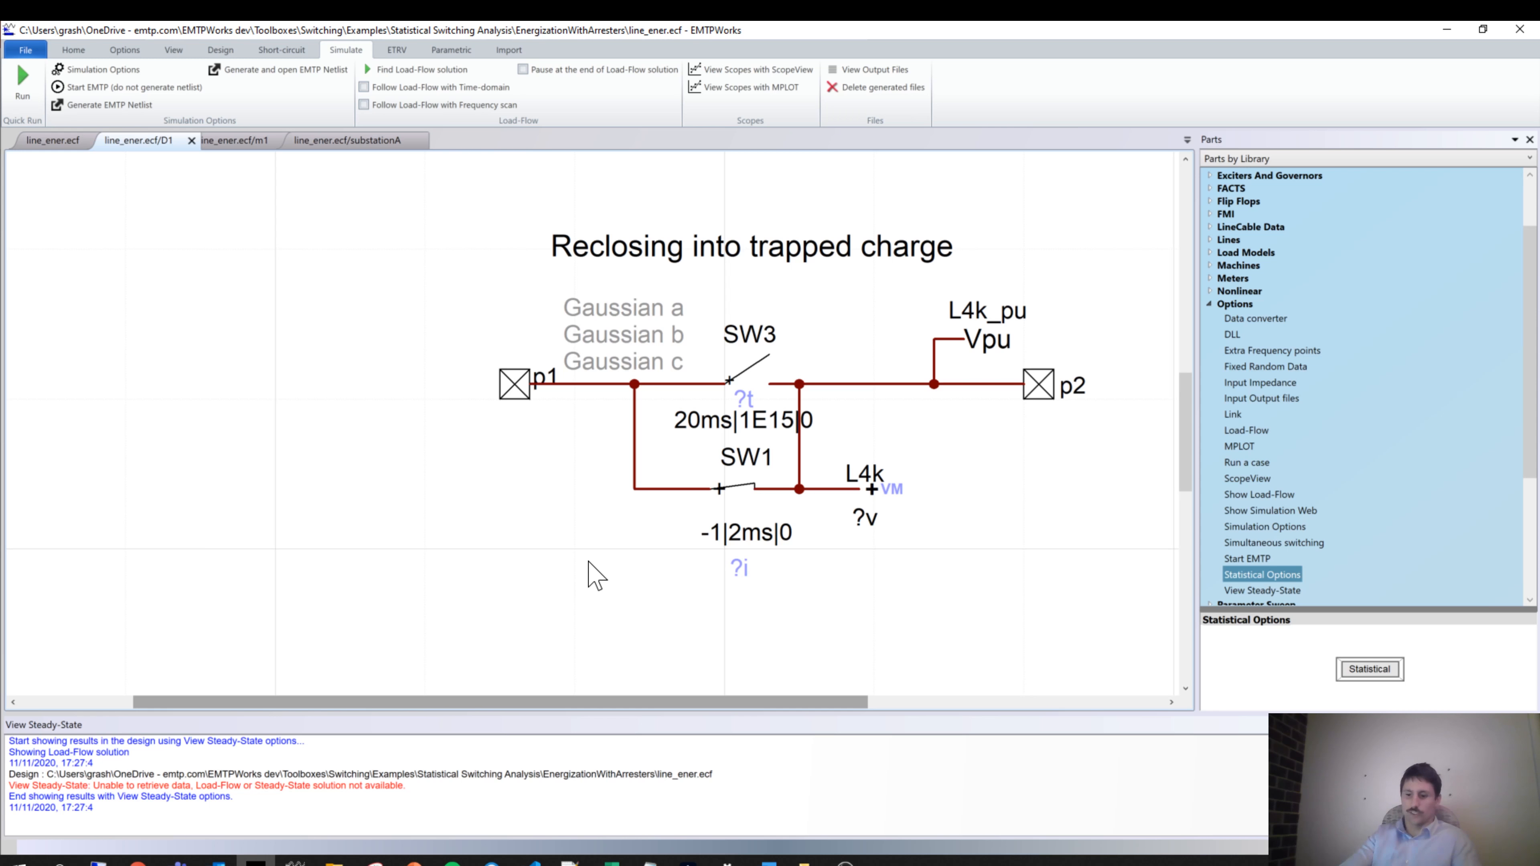
key("ctrl+w")
left_click_drag(819, 619, 858, 584)
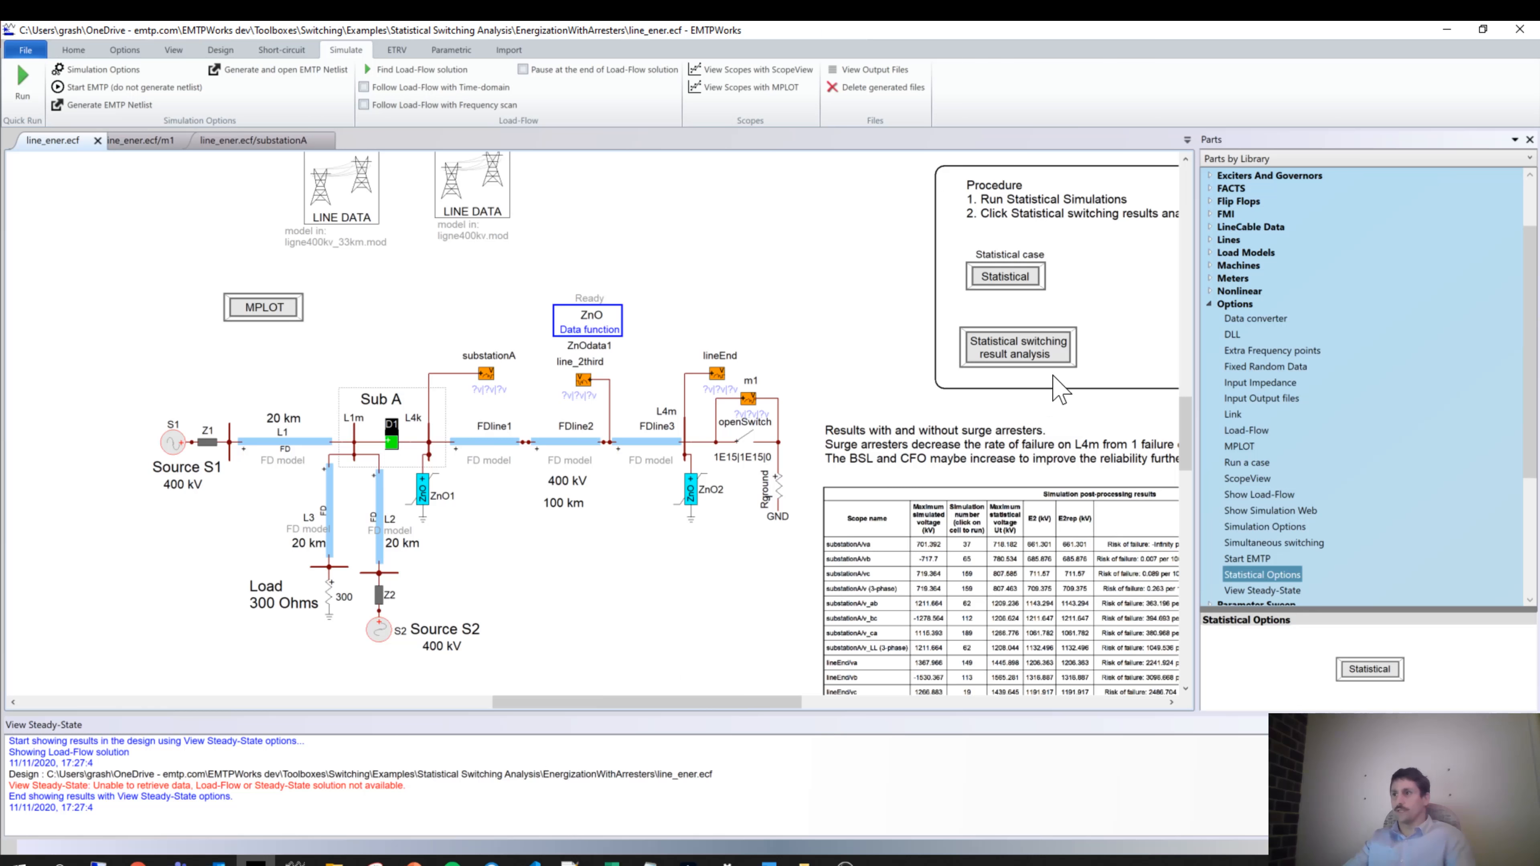
In the Statistical case options, keep the Statistical study type and set the number of simulations to 100
left_click(1022, 280)
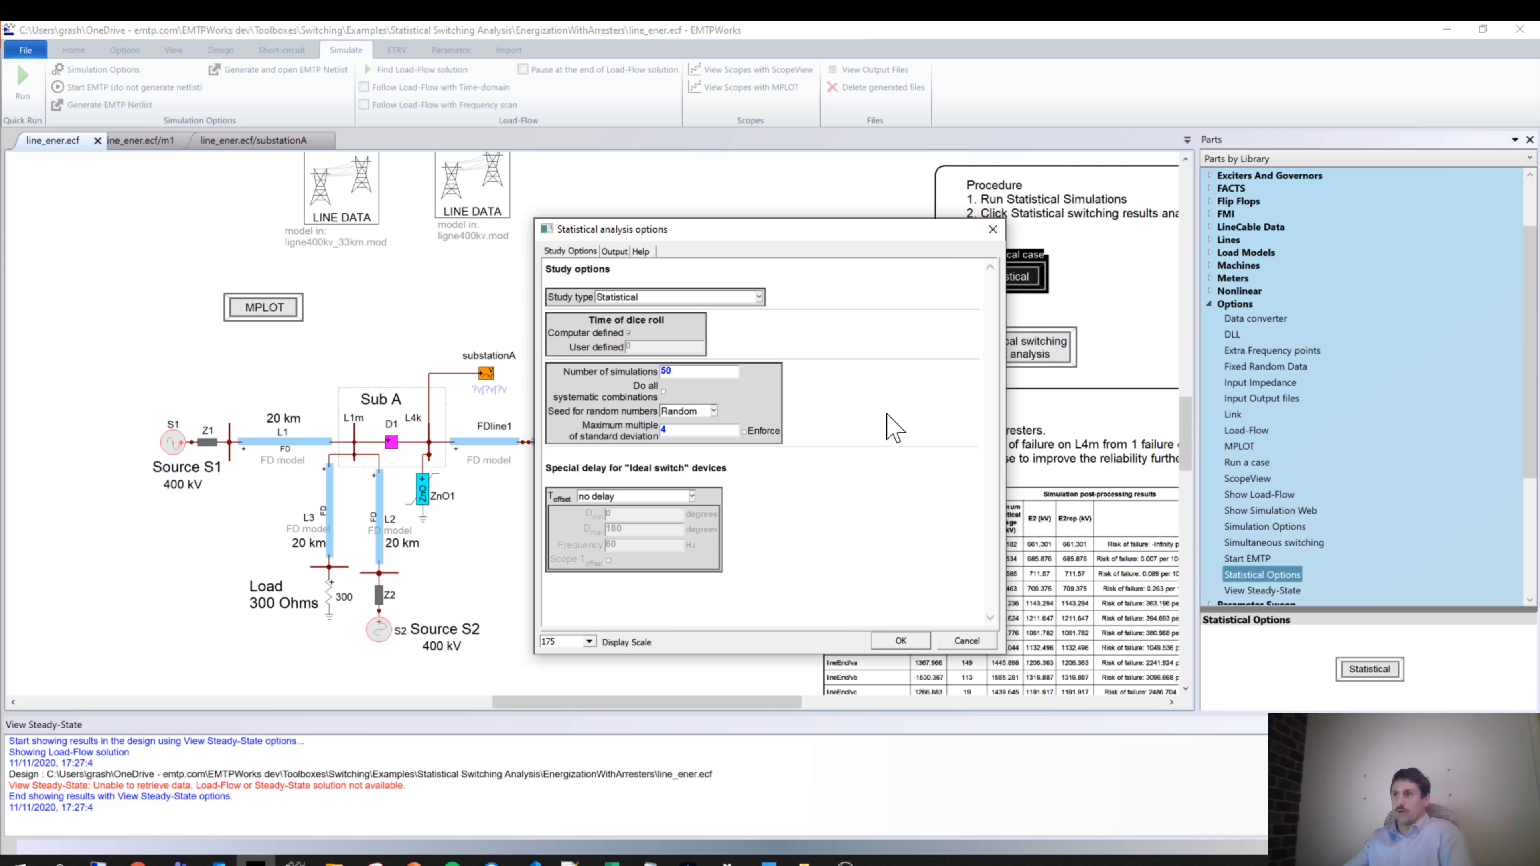
left_click(625, 297)
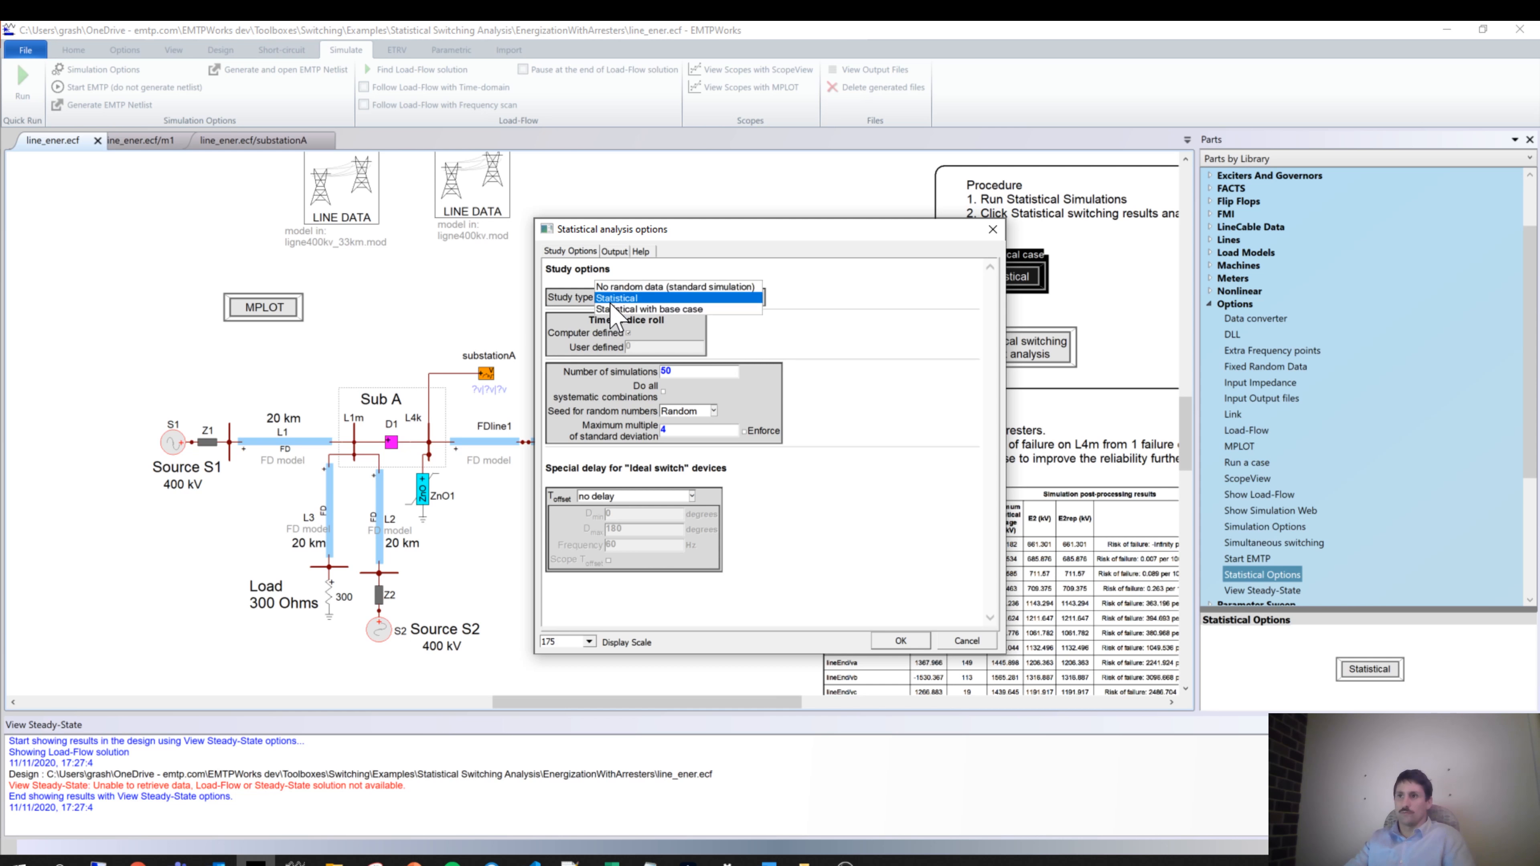
left_click(627, 301)
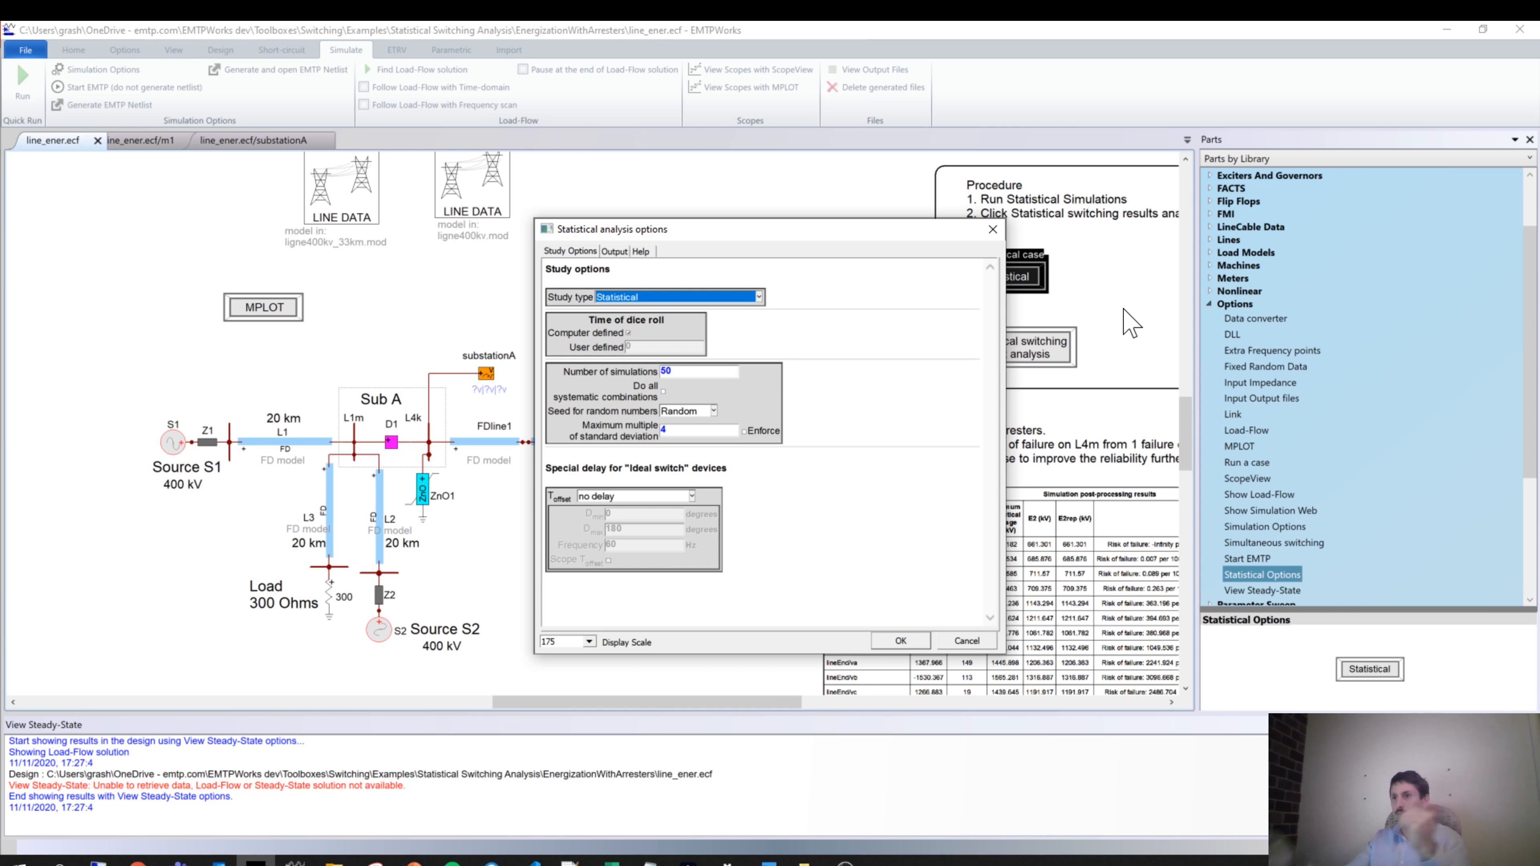
mouse_move(570, 389)
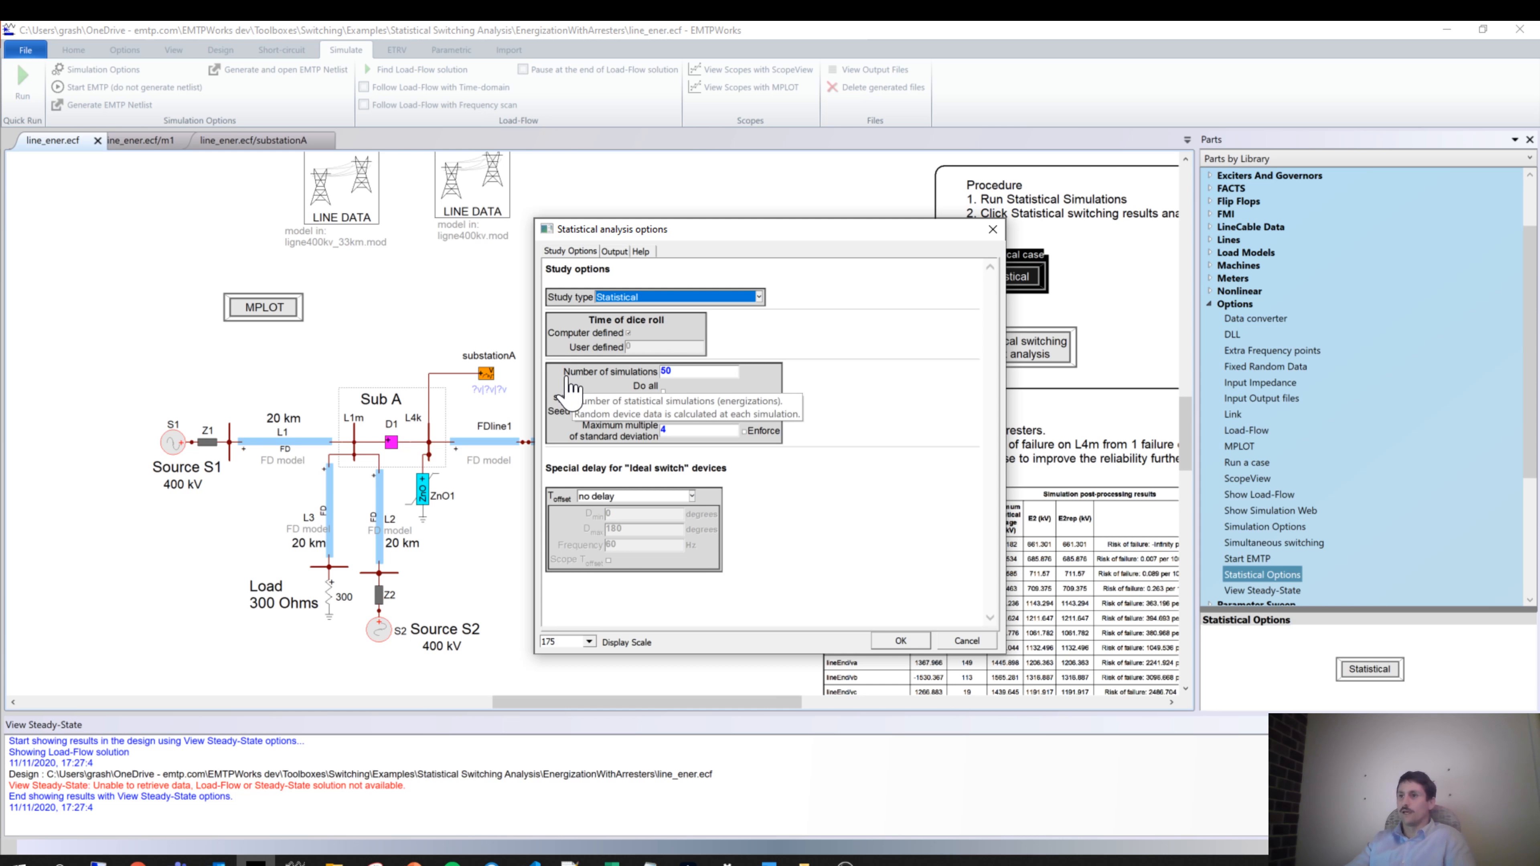
left_click_drag(679, 372, 458, 371)
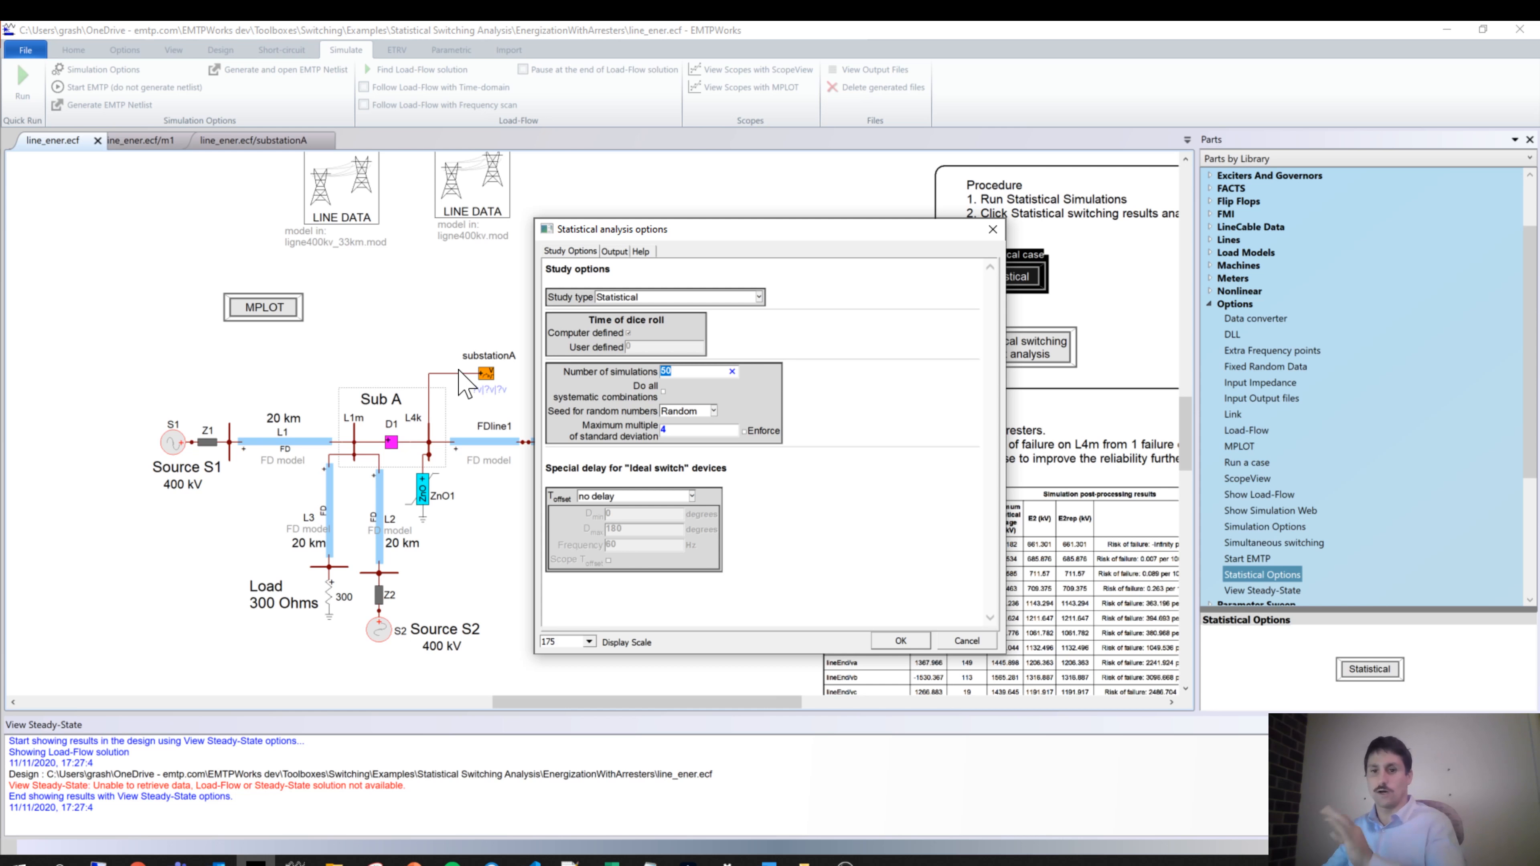
type("100")
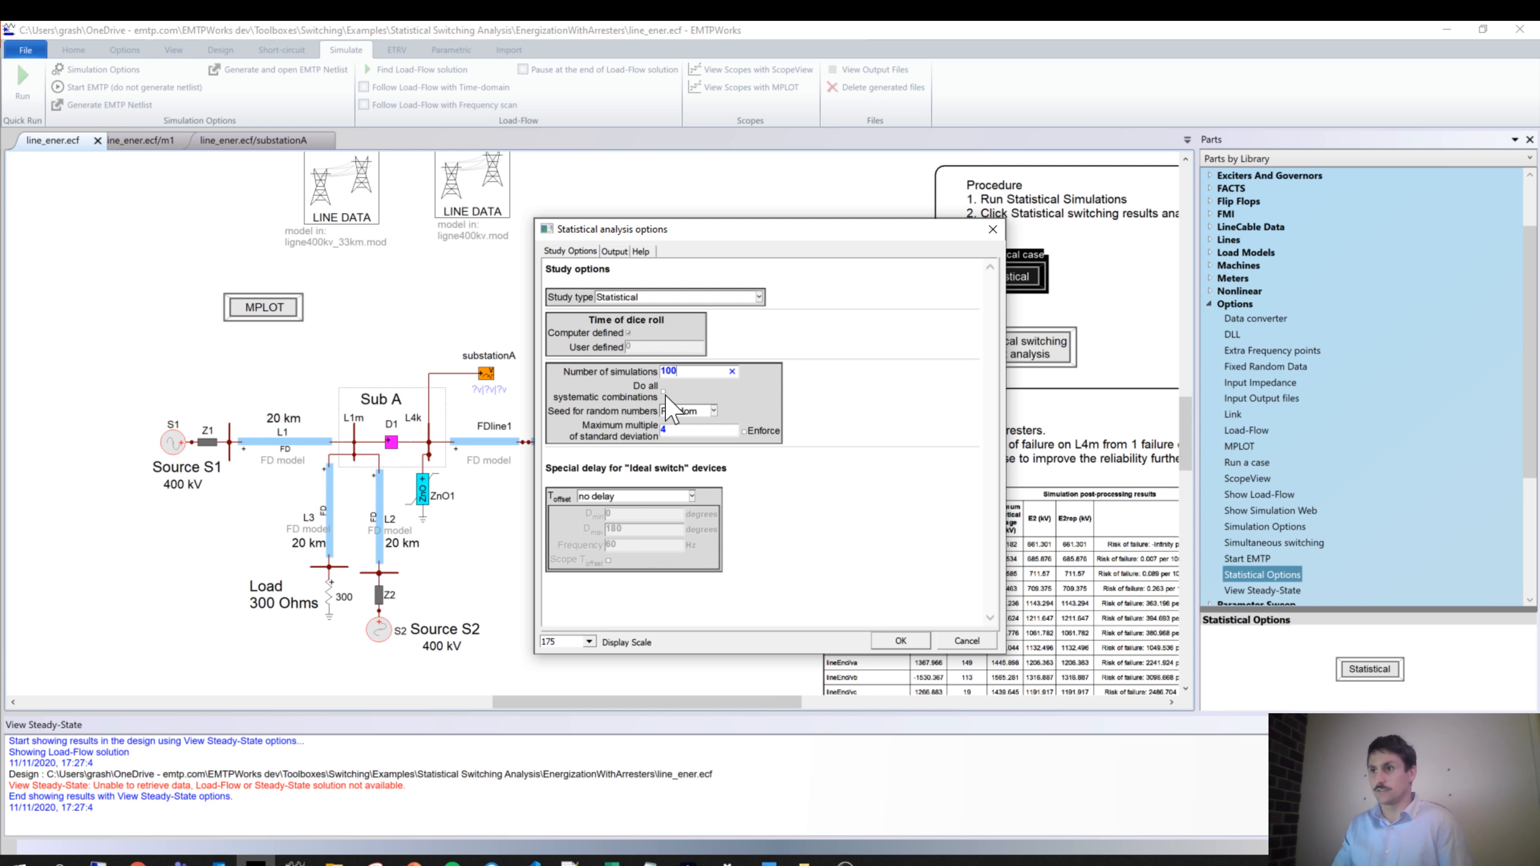
Enforce the maximum multiple of standard deviation in the statistical study options
left_click_drag(639, 228, 492, 218)
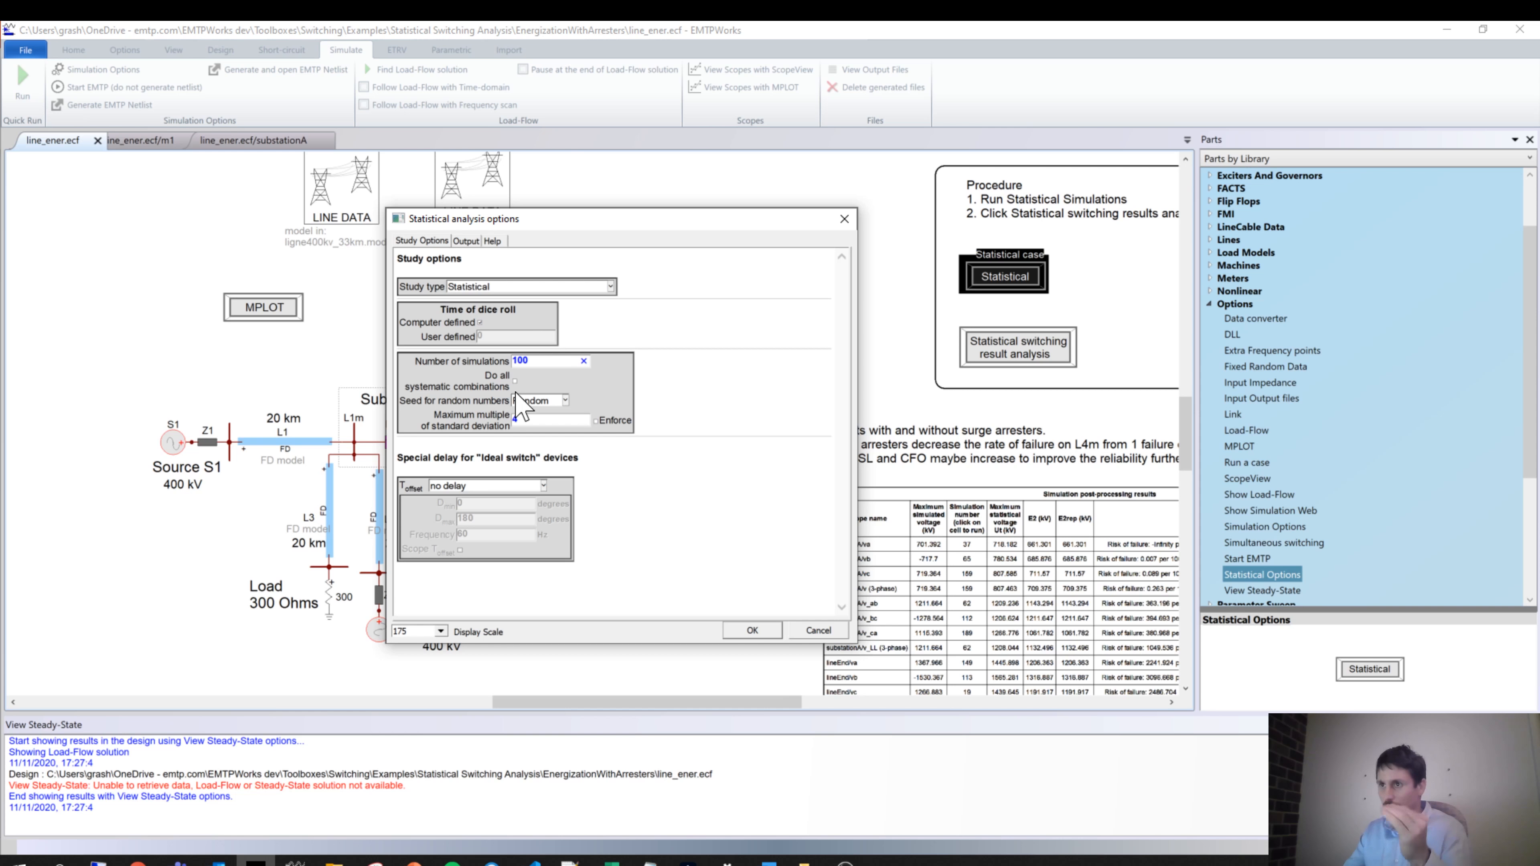
mouse_move(512, 381)
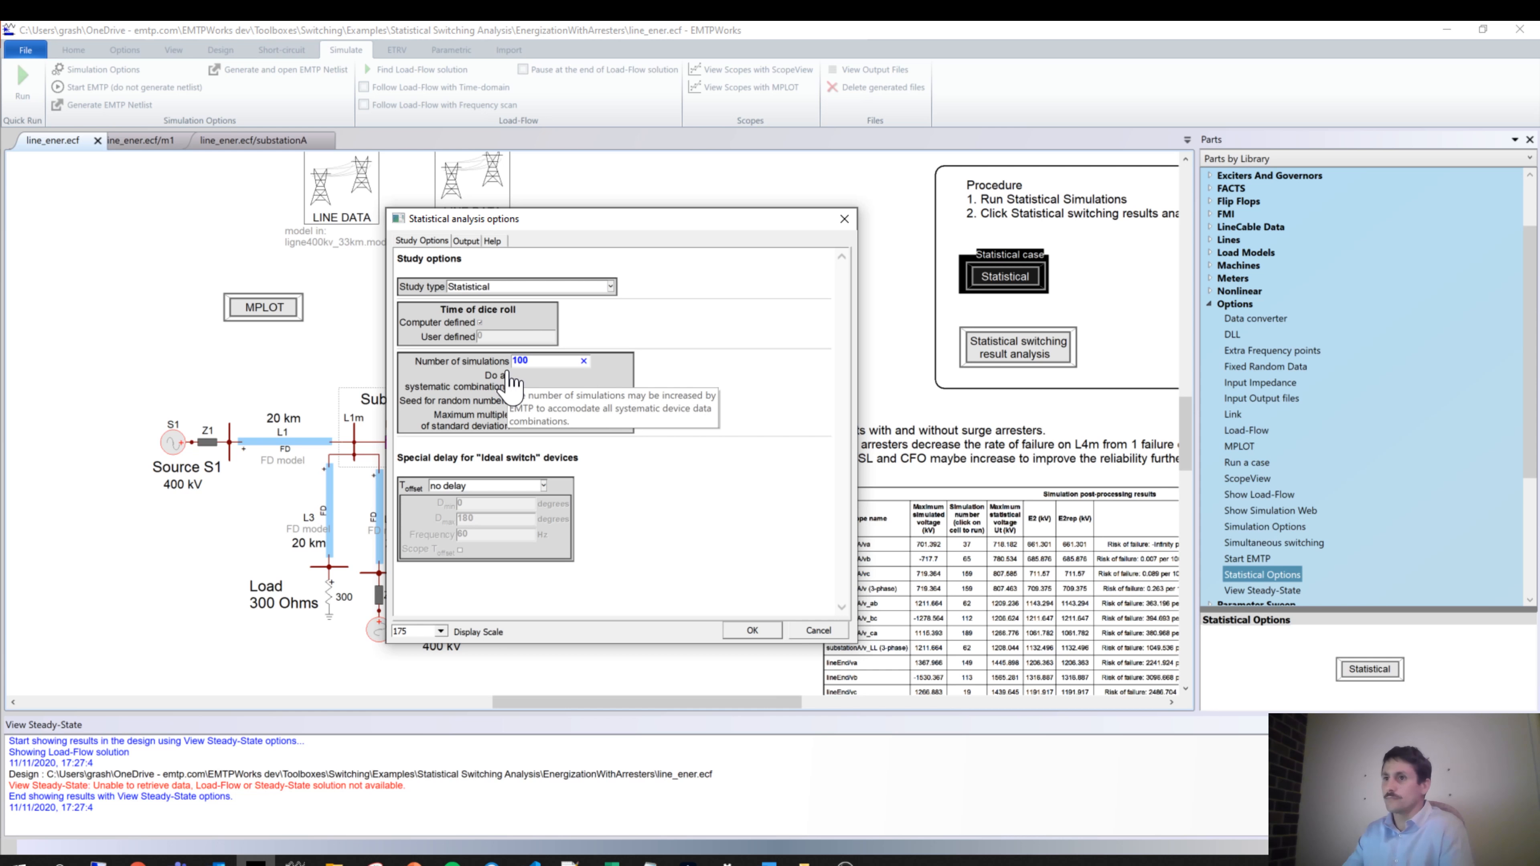
mouse_move(455, 435)
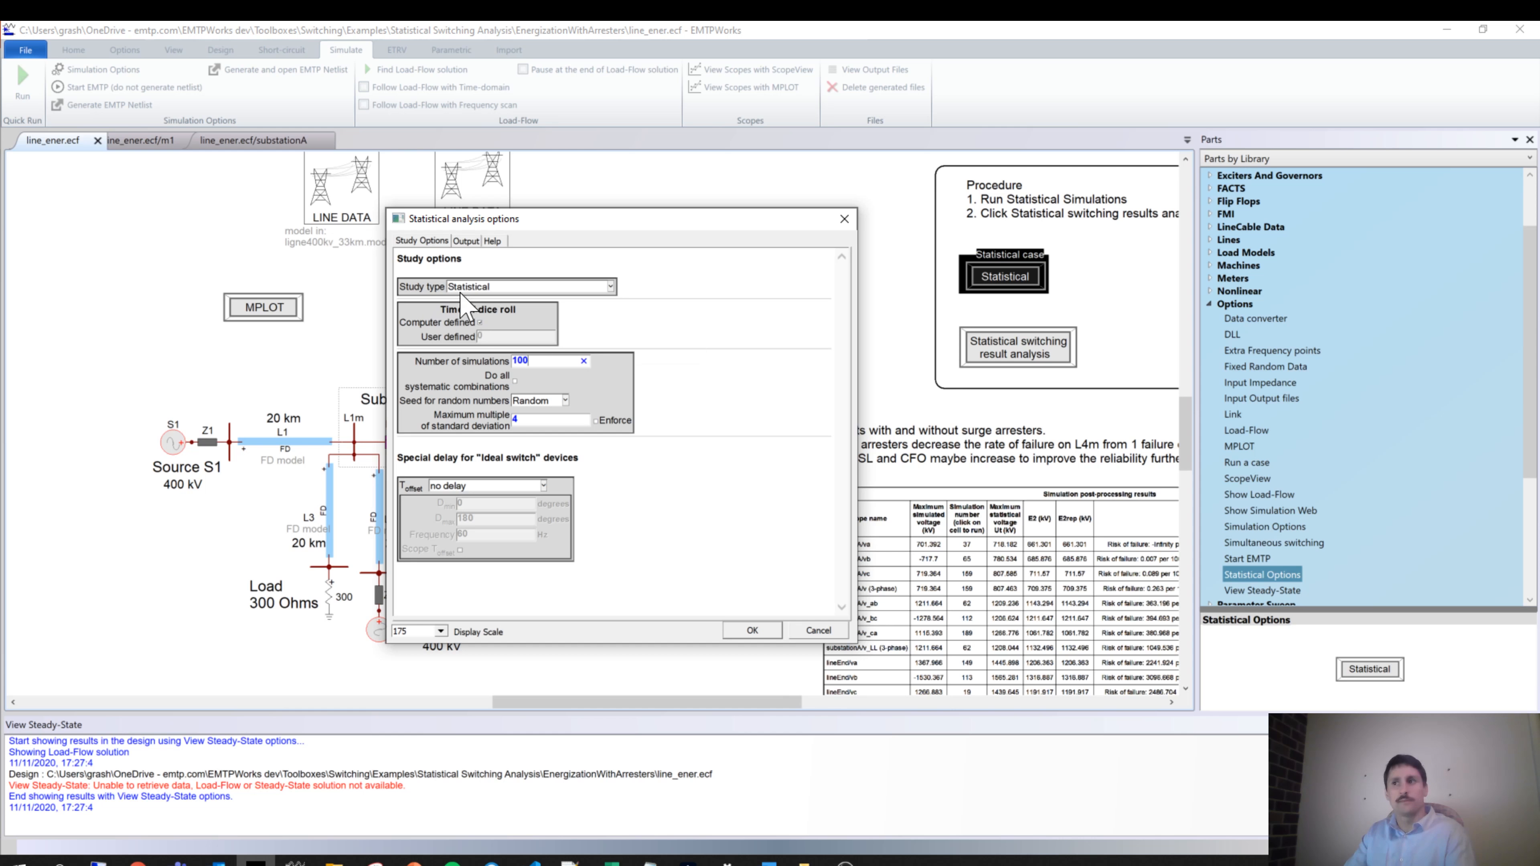
left_click(597, 421)
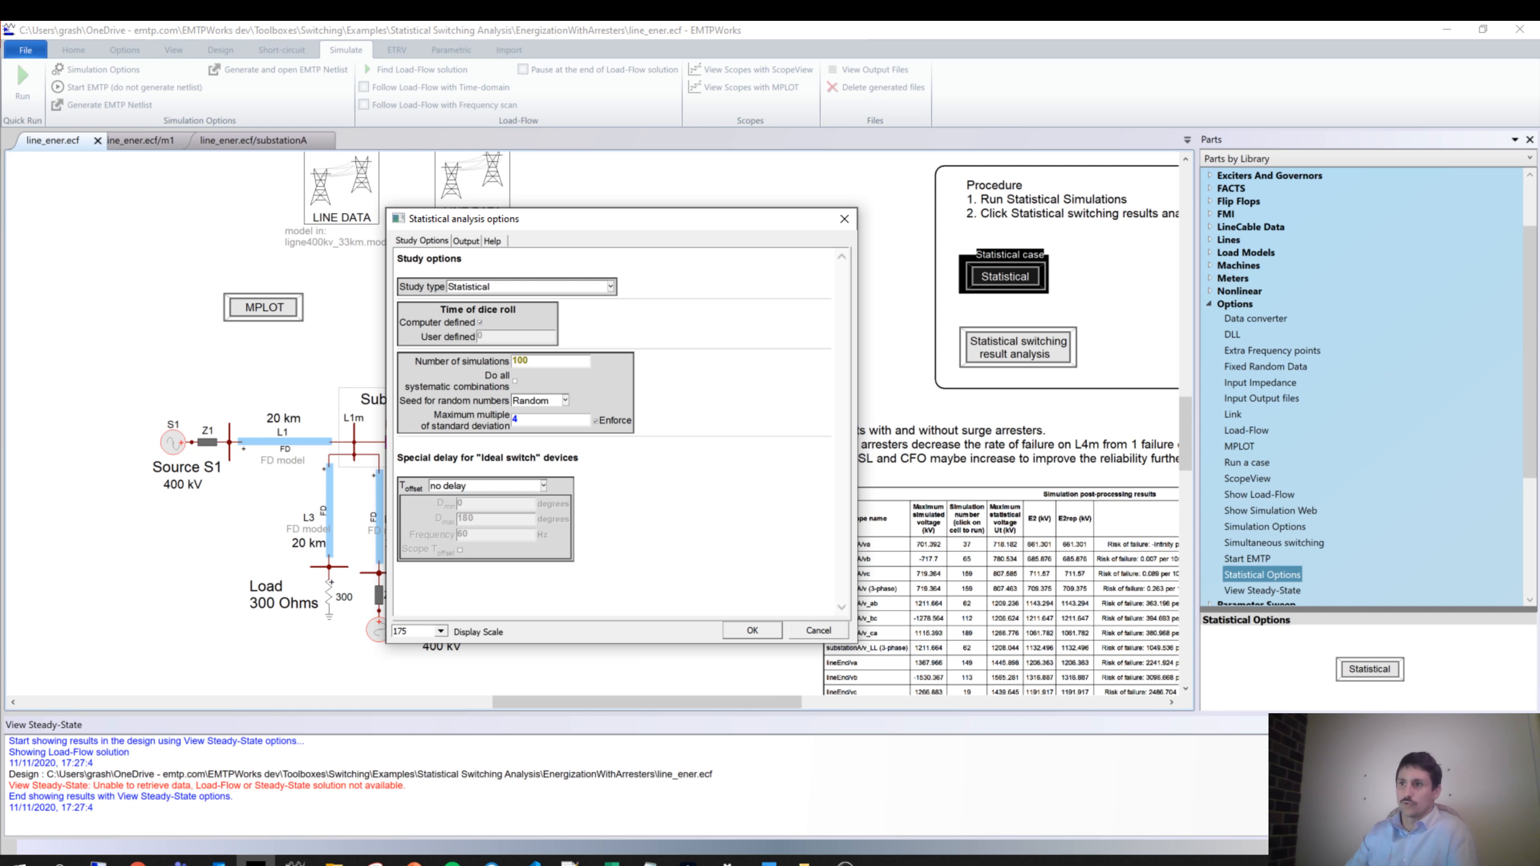
Set the special delay for ideal switch devices to closing delay, with a maximum angle Dmax of 360 degrees
left_click(515, 485)
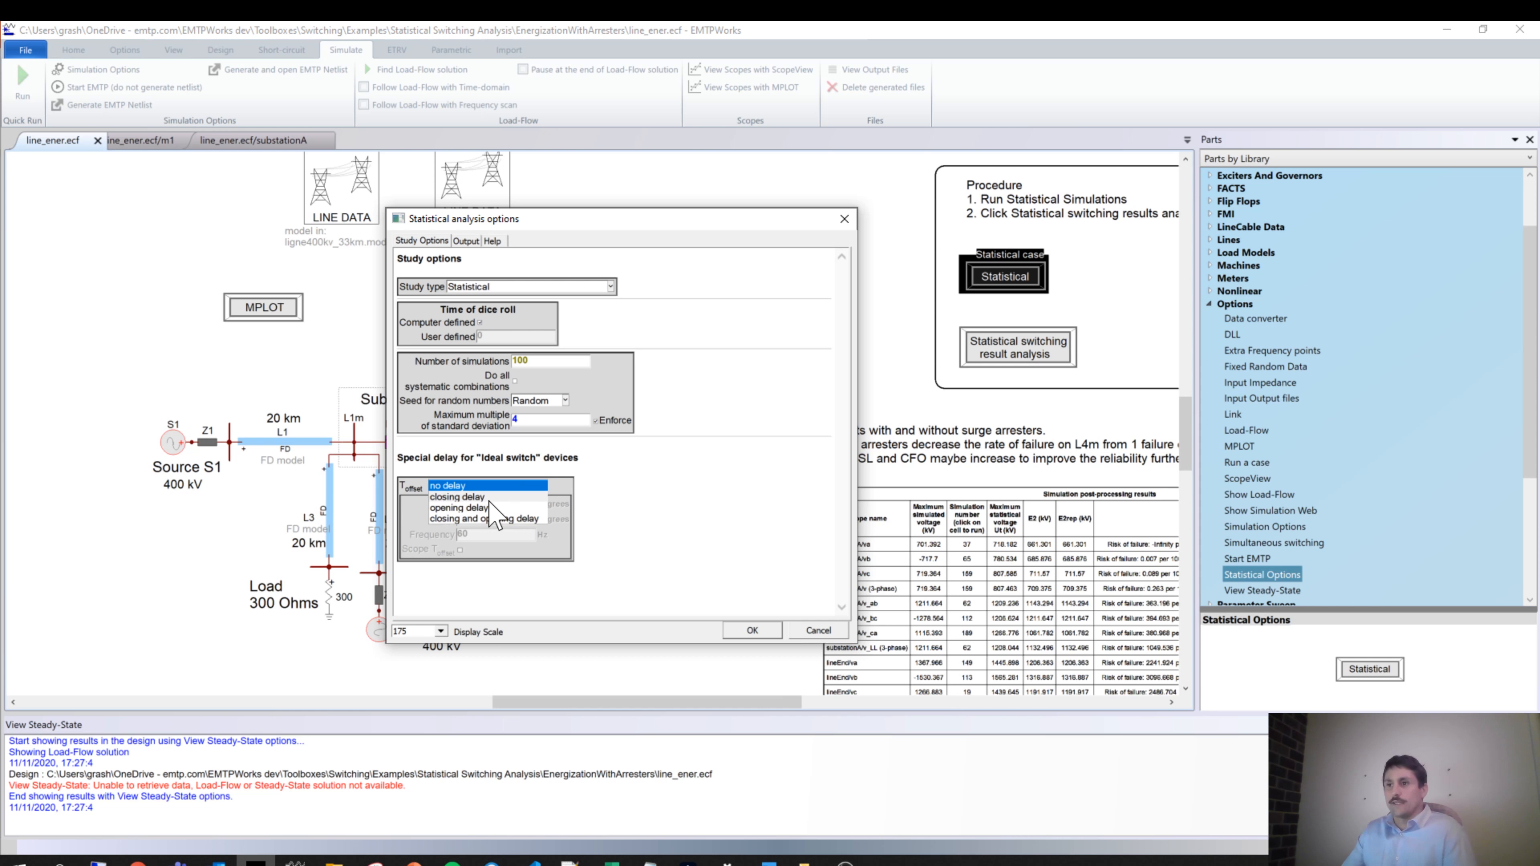
left_click(512, 496)
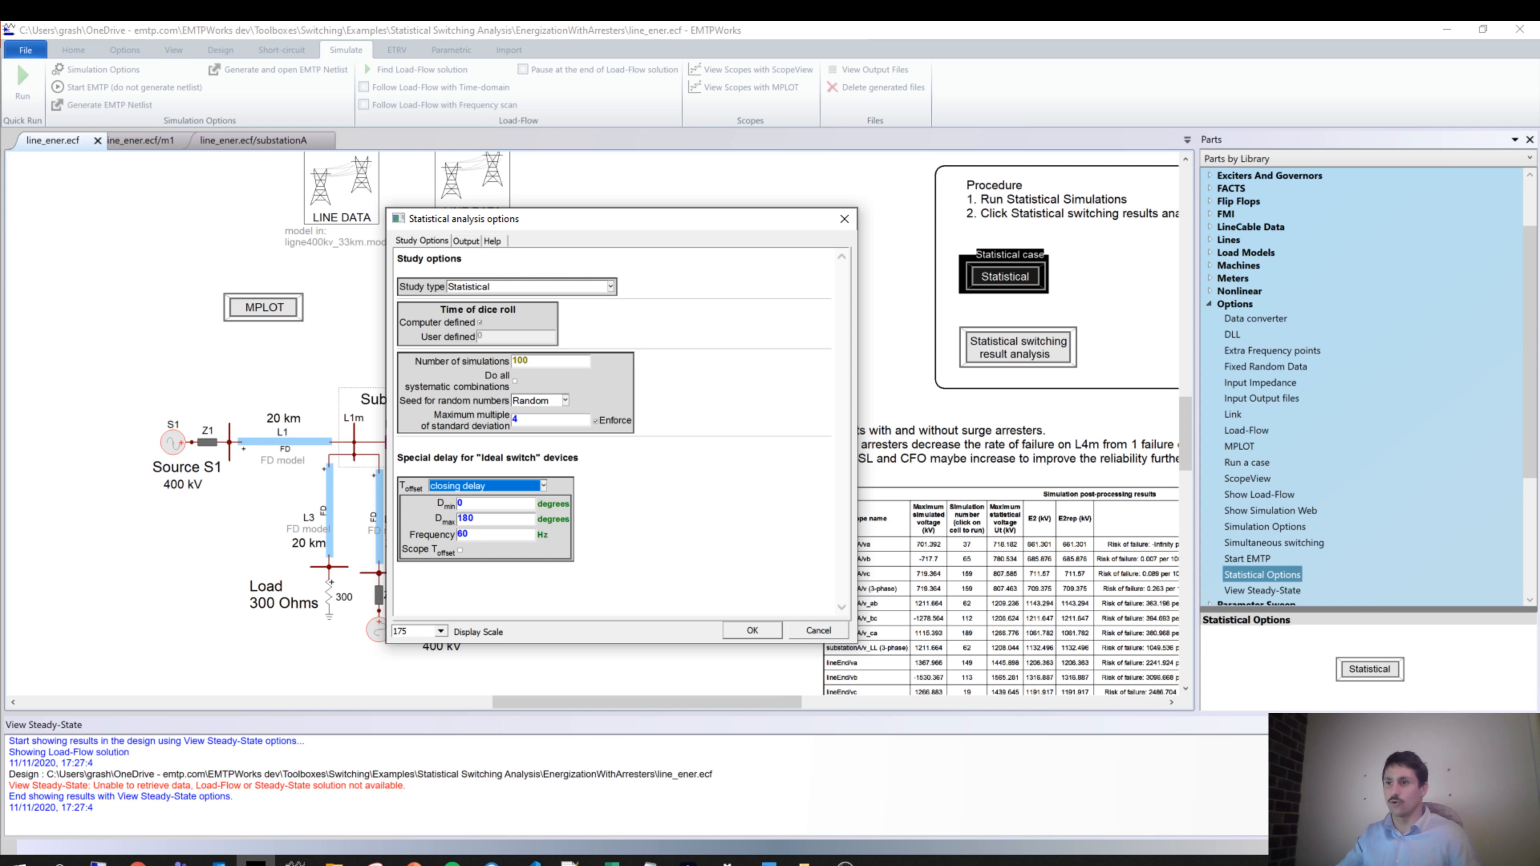
double_click(466, 519)
type("360")
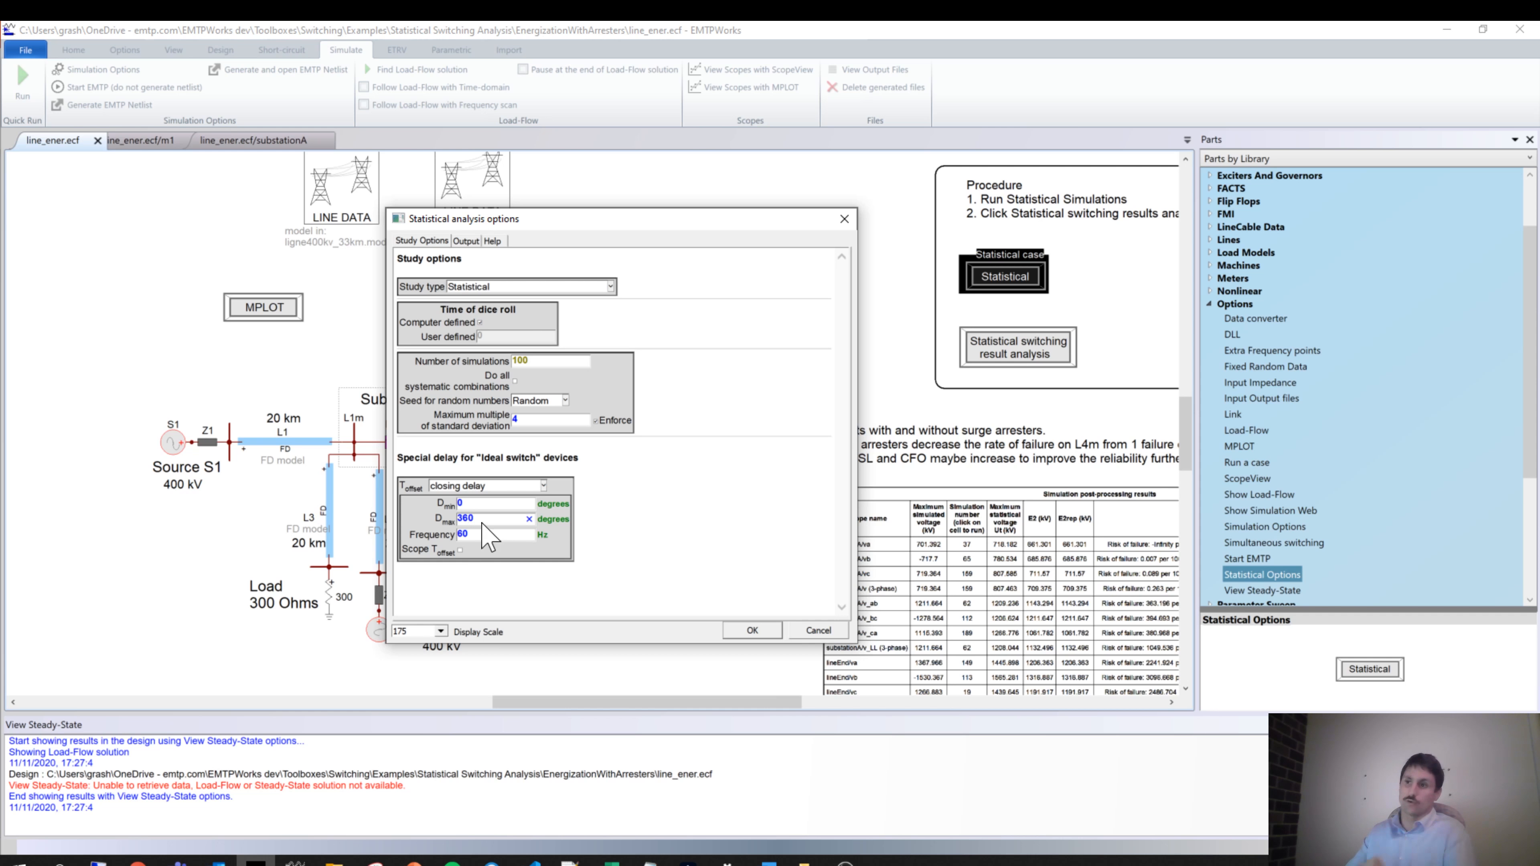
left_click(668, 575)
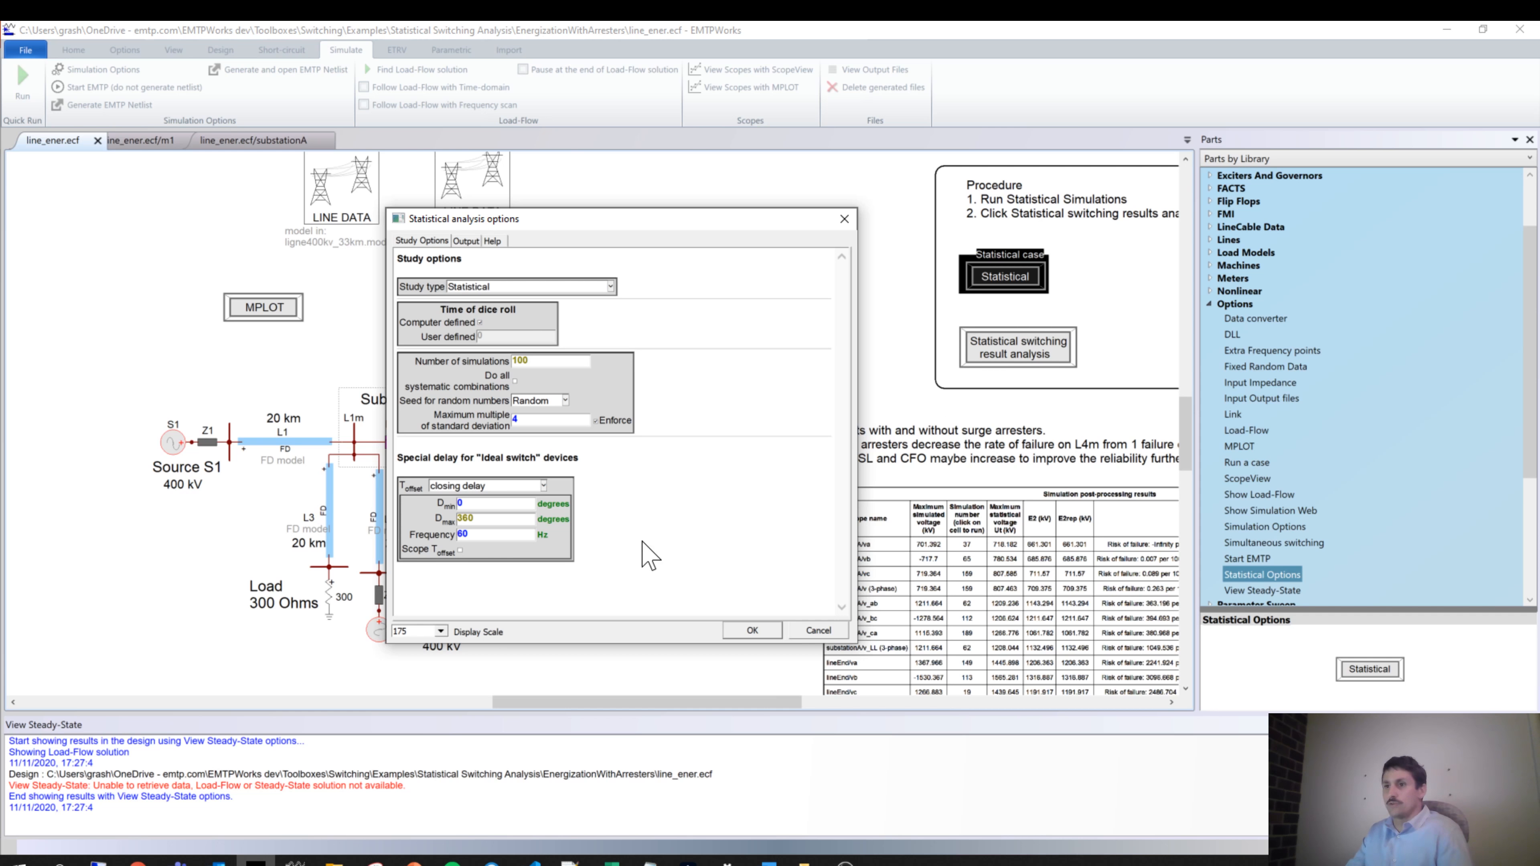
Check the output post-processing settings, then accept the statistical options and run the simulations
left_click(466, 241)
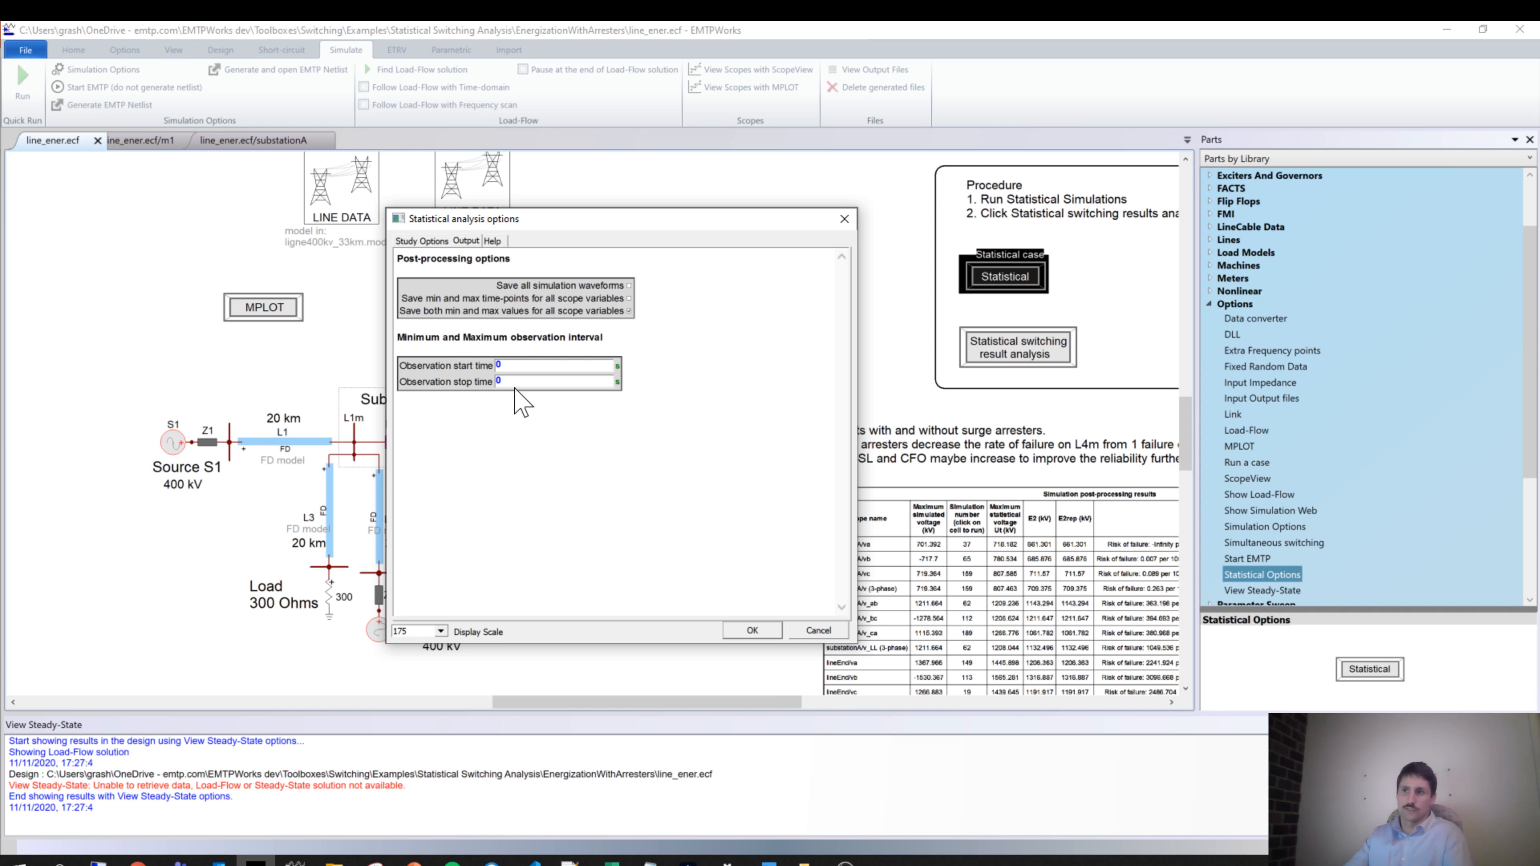
left_click(759, 633)
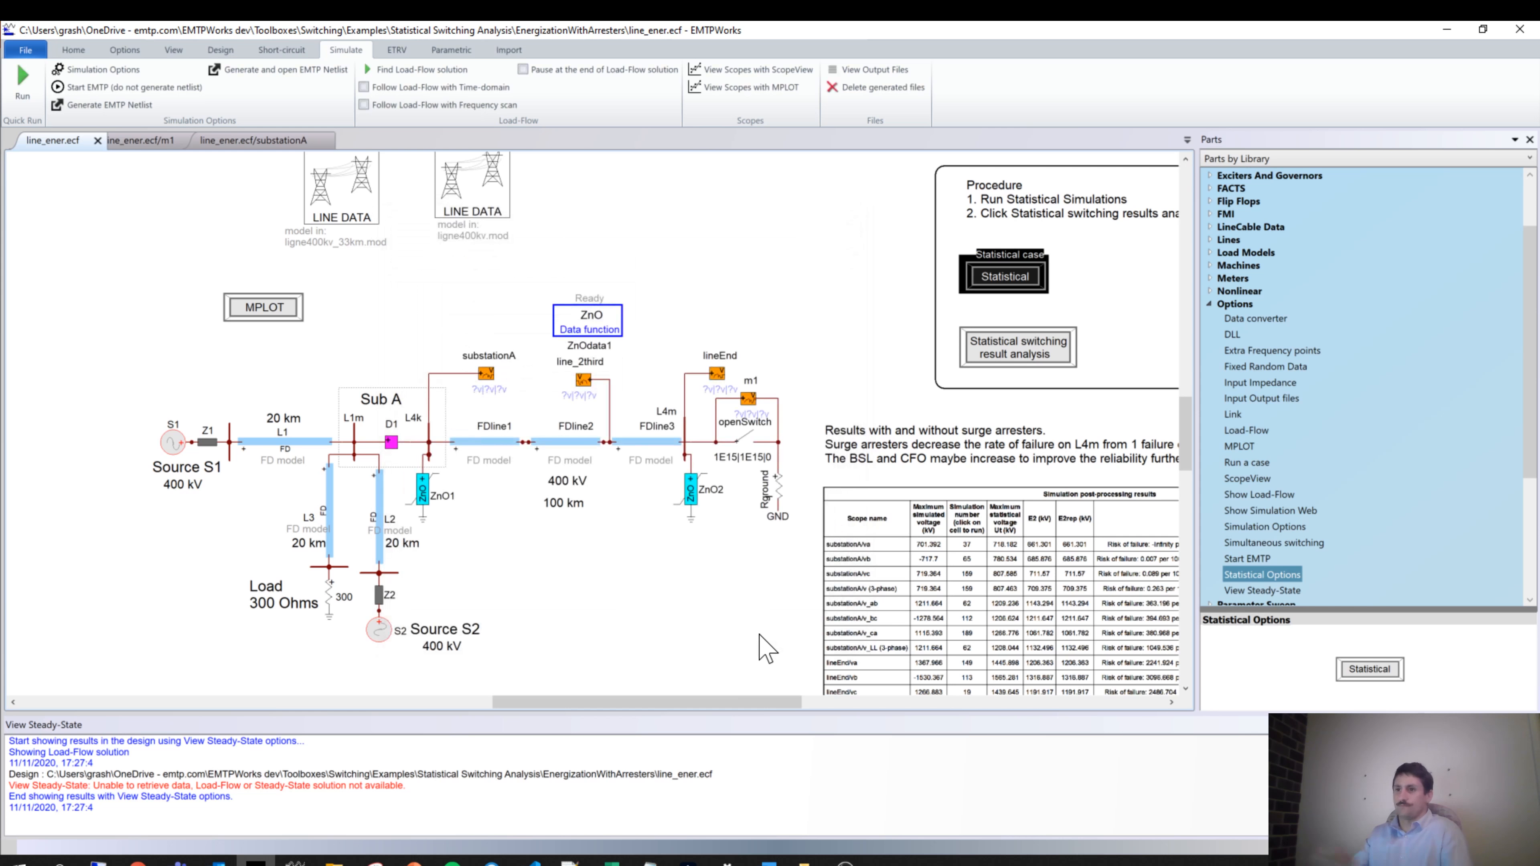
left_click(719, 283)
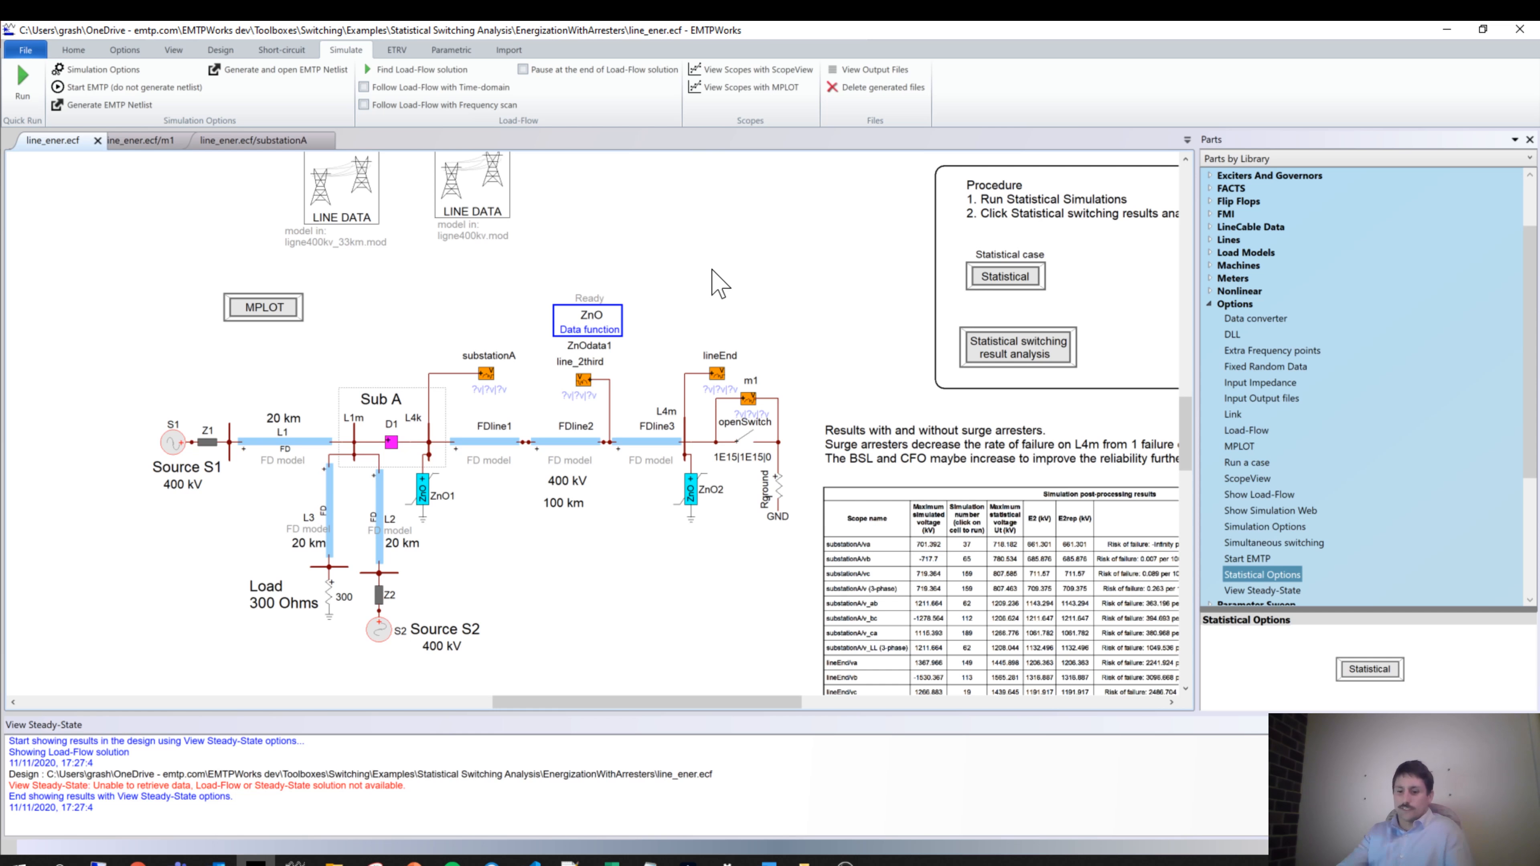
key("F5")
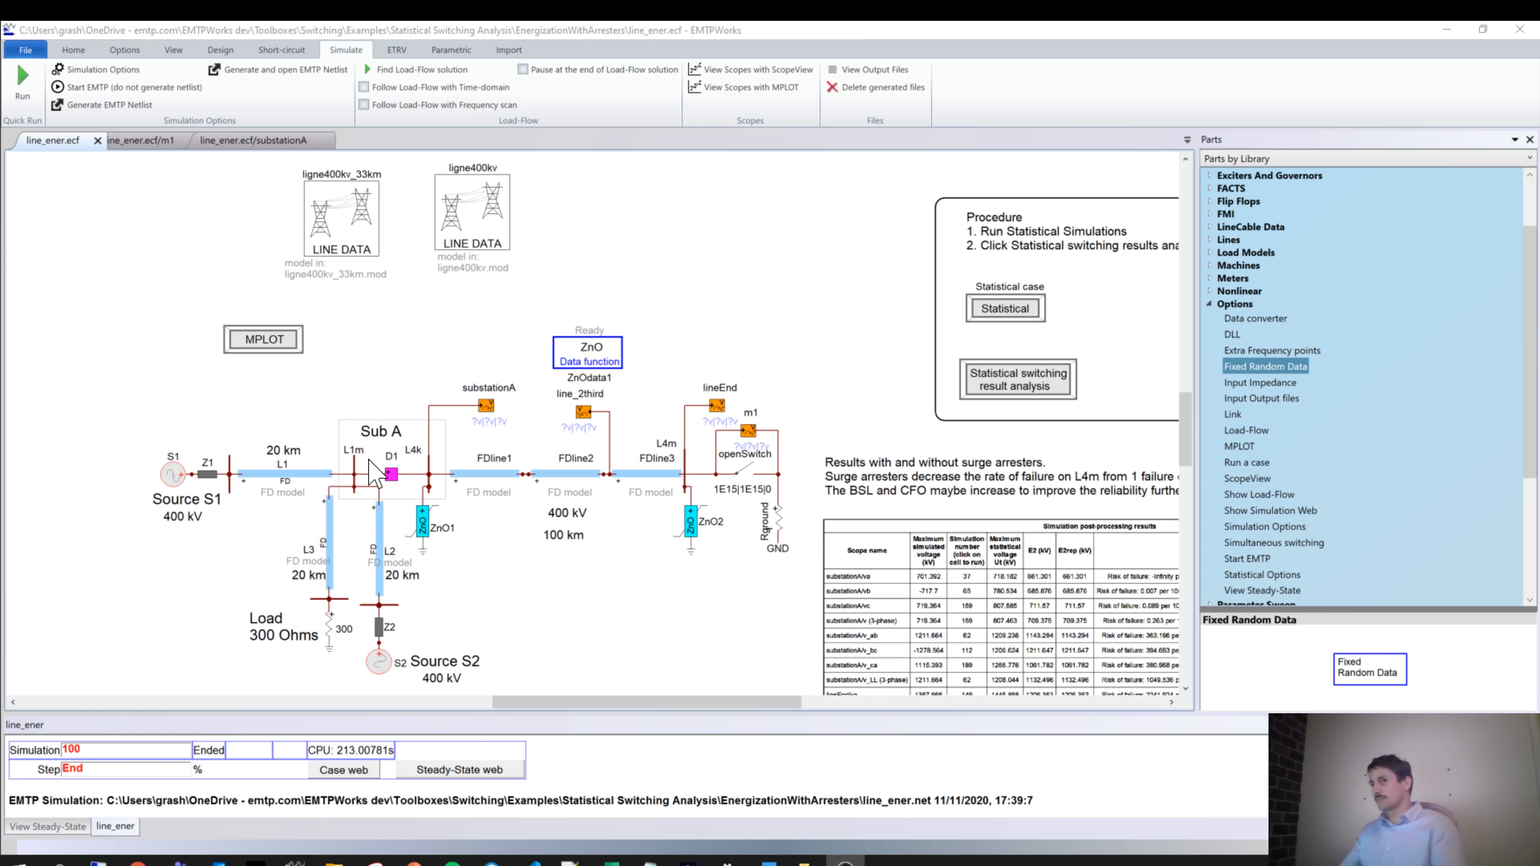
Locate the MPLOT device in the Options parts library and load the statistical simulation data through the circuit's MPLOT block
double_click(264, 339)
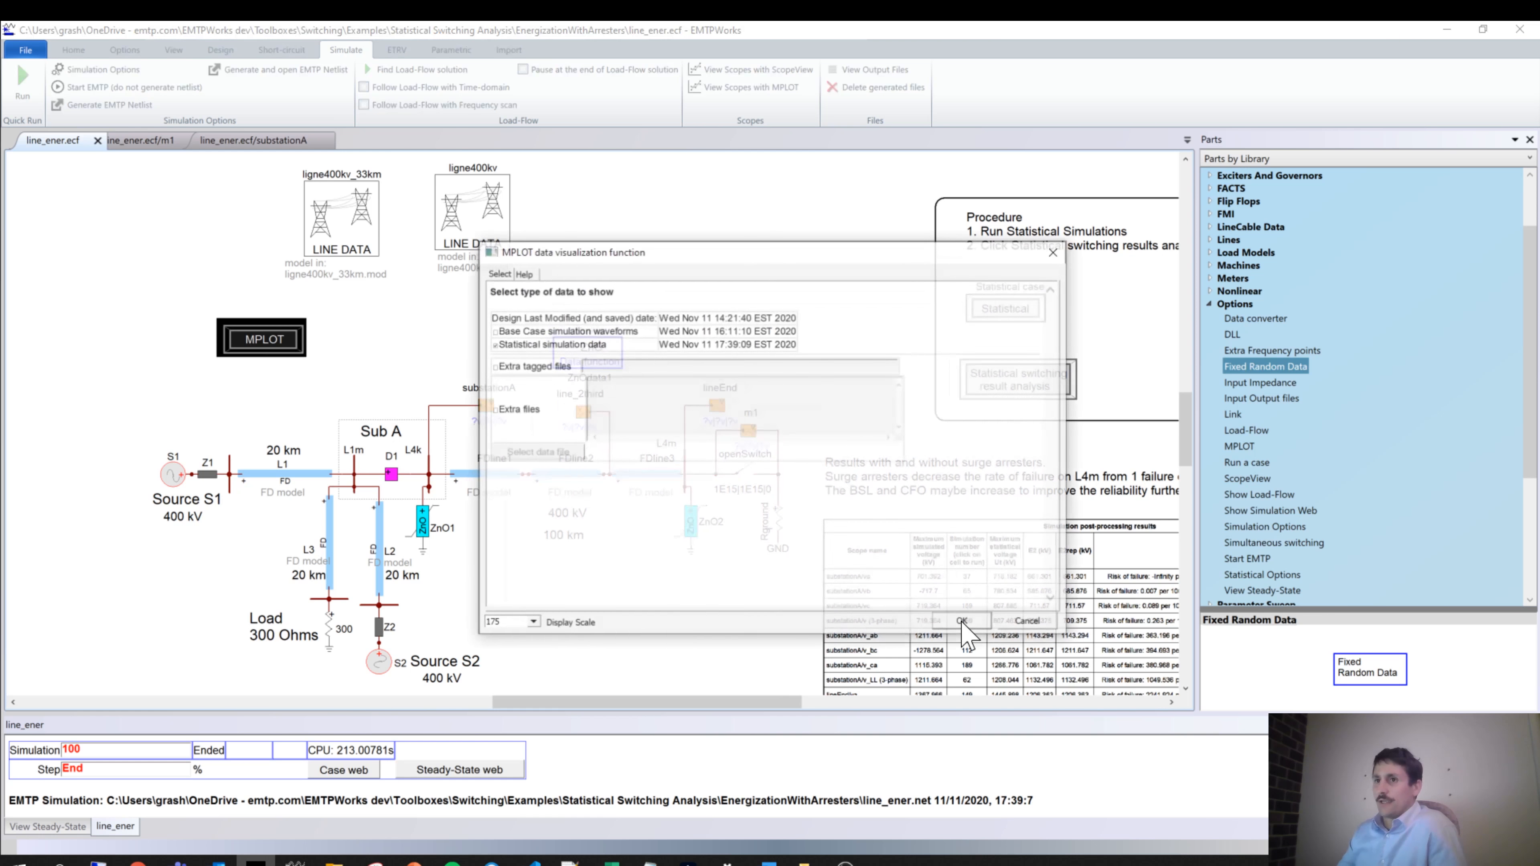
left_click(1022, 620)
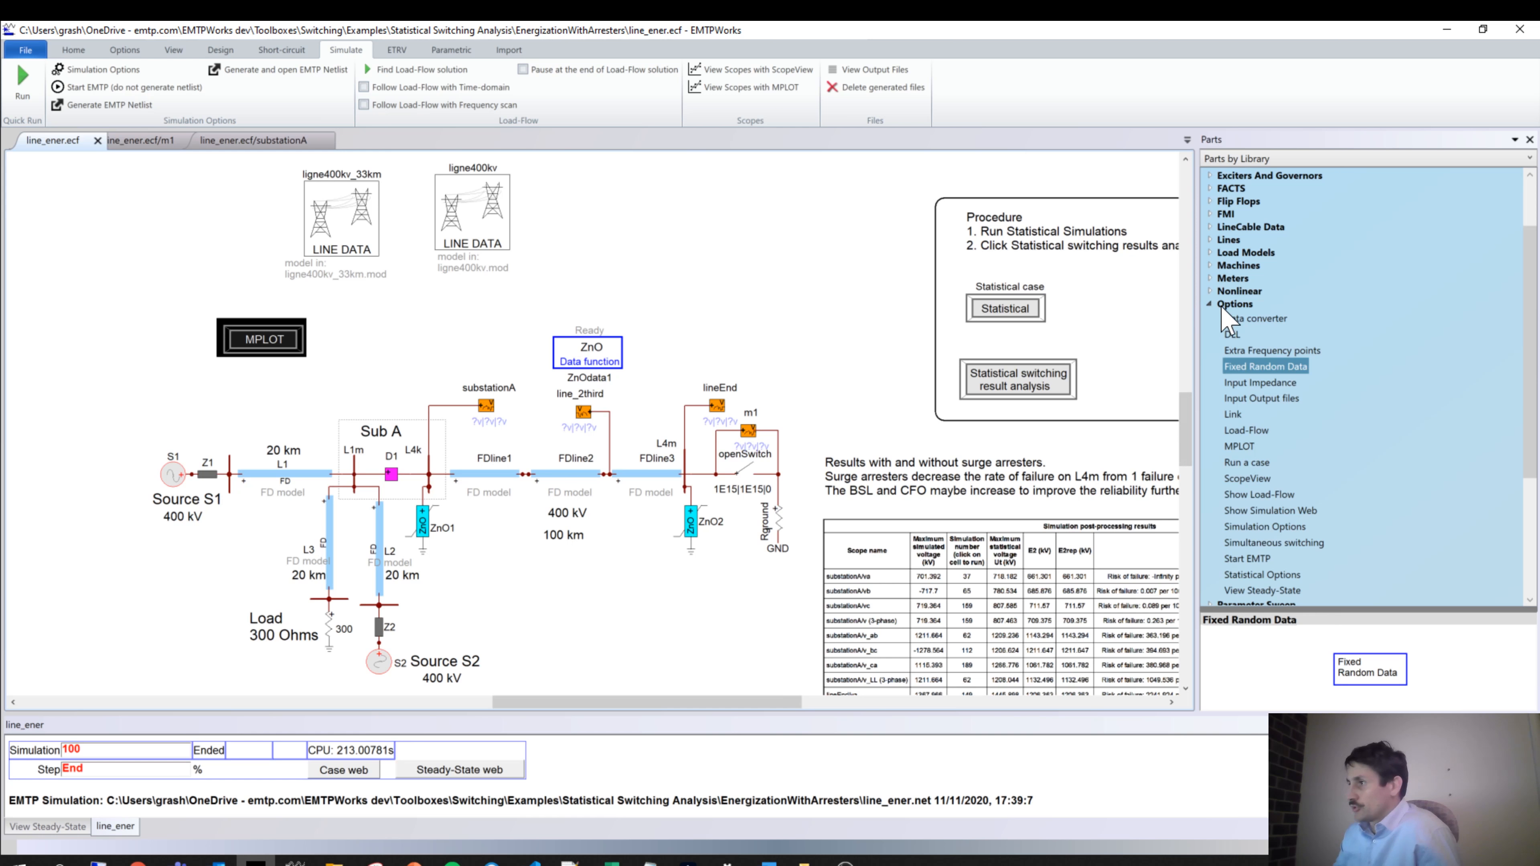
left_click(1246, 446)
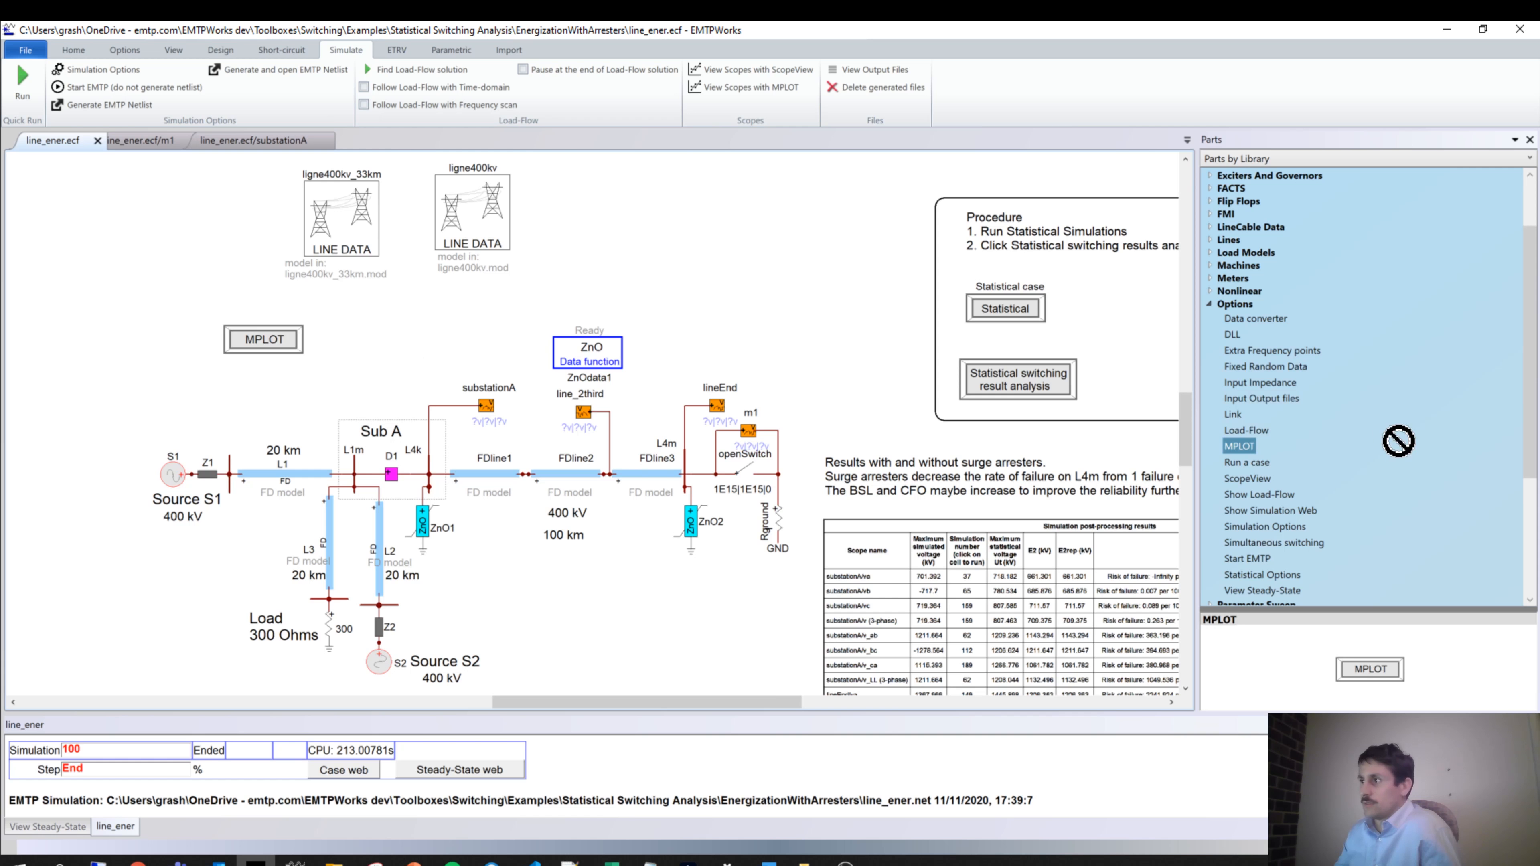
double_click(249, 349)
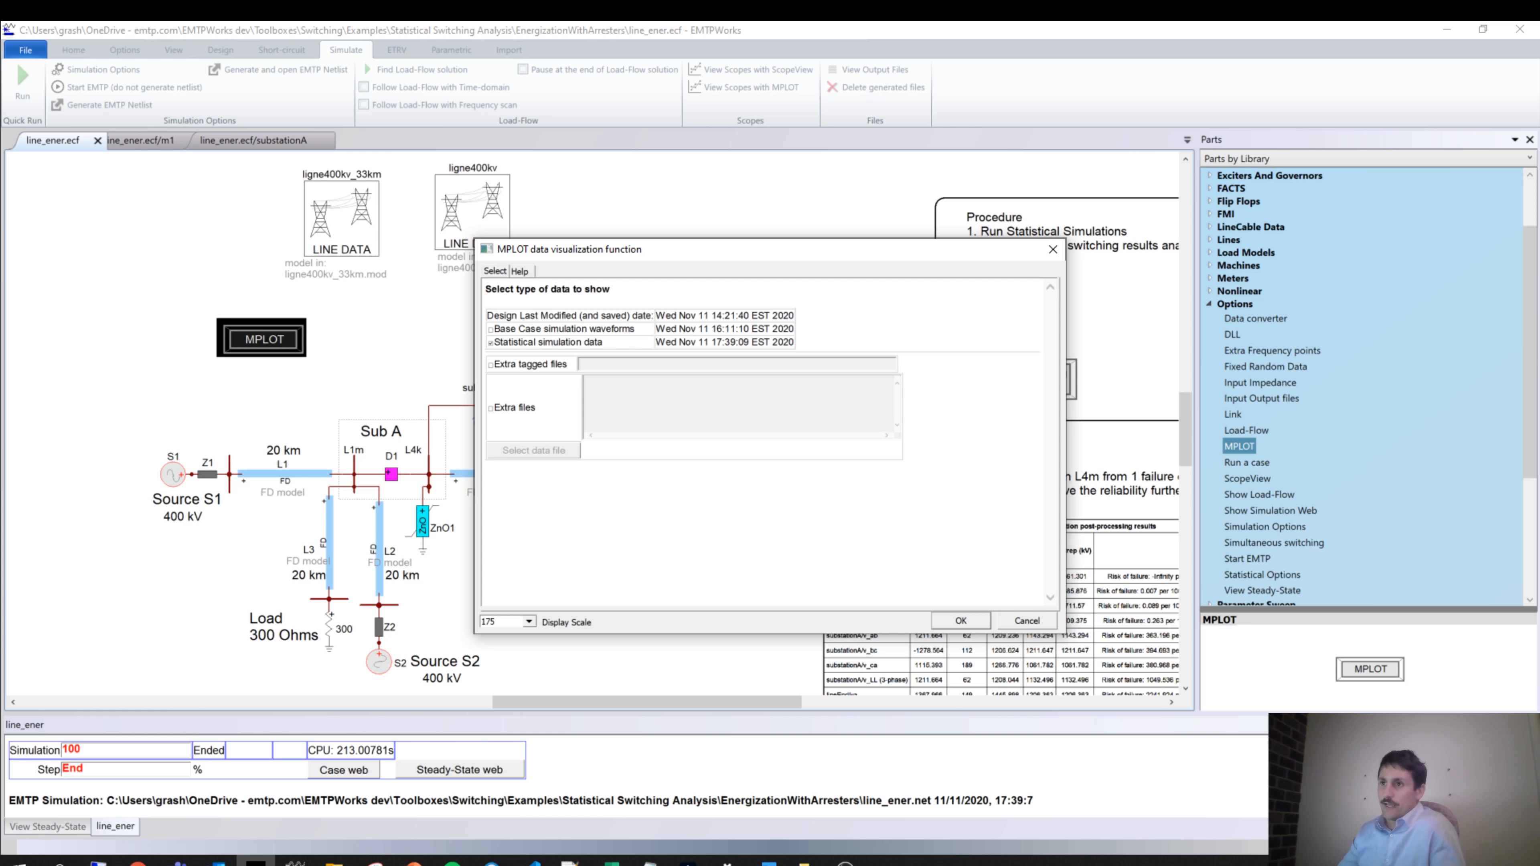
left_click(490, 342)
left_click(977, 623)
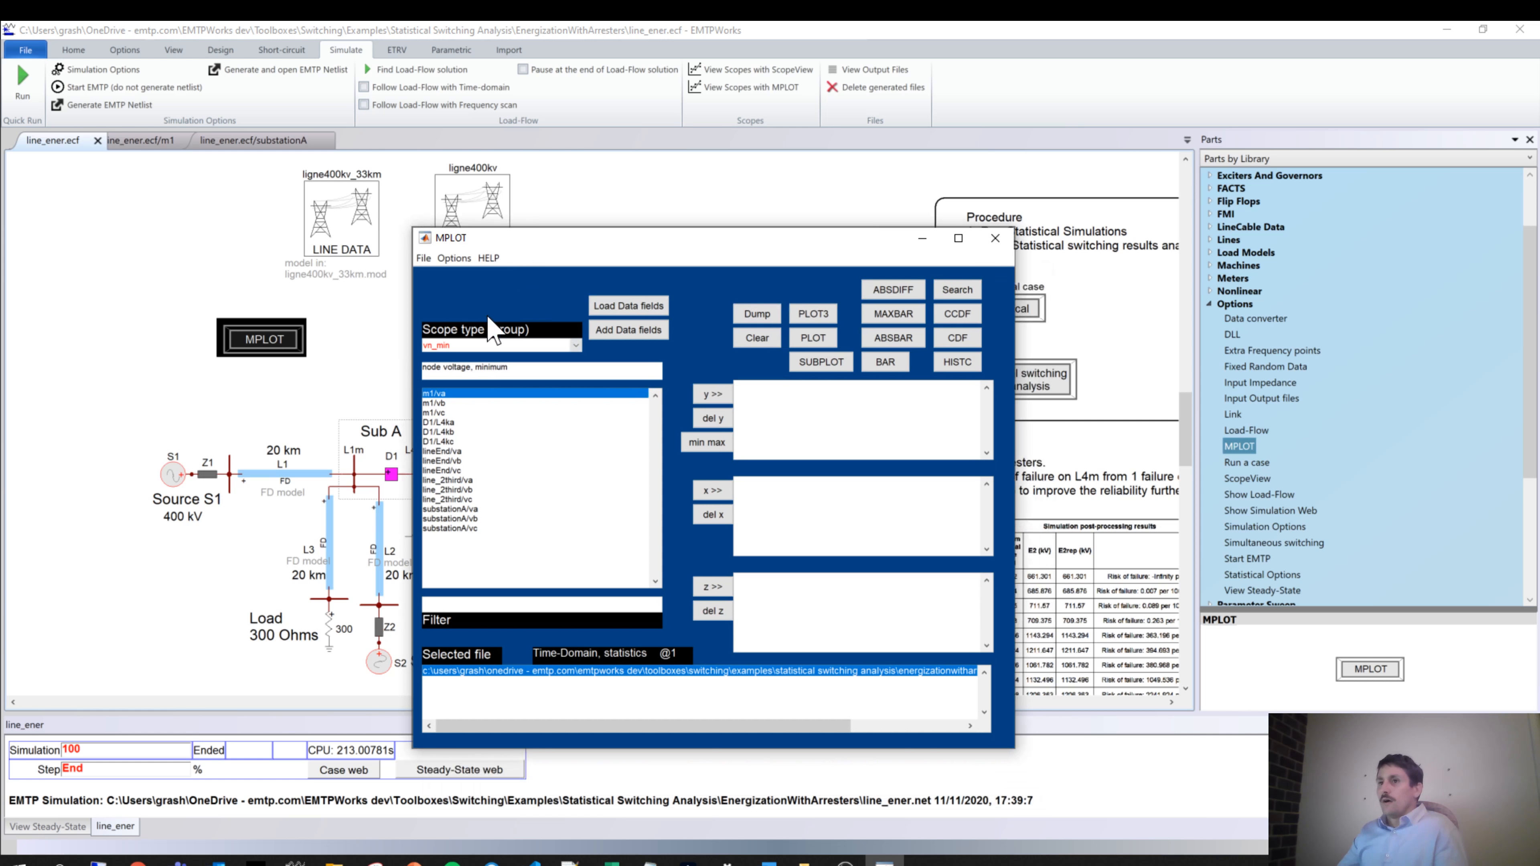
Examine the scope type groups available in the statistical data, keeping the minimum node voltage group vn_min
left_click(464, 347)
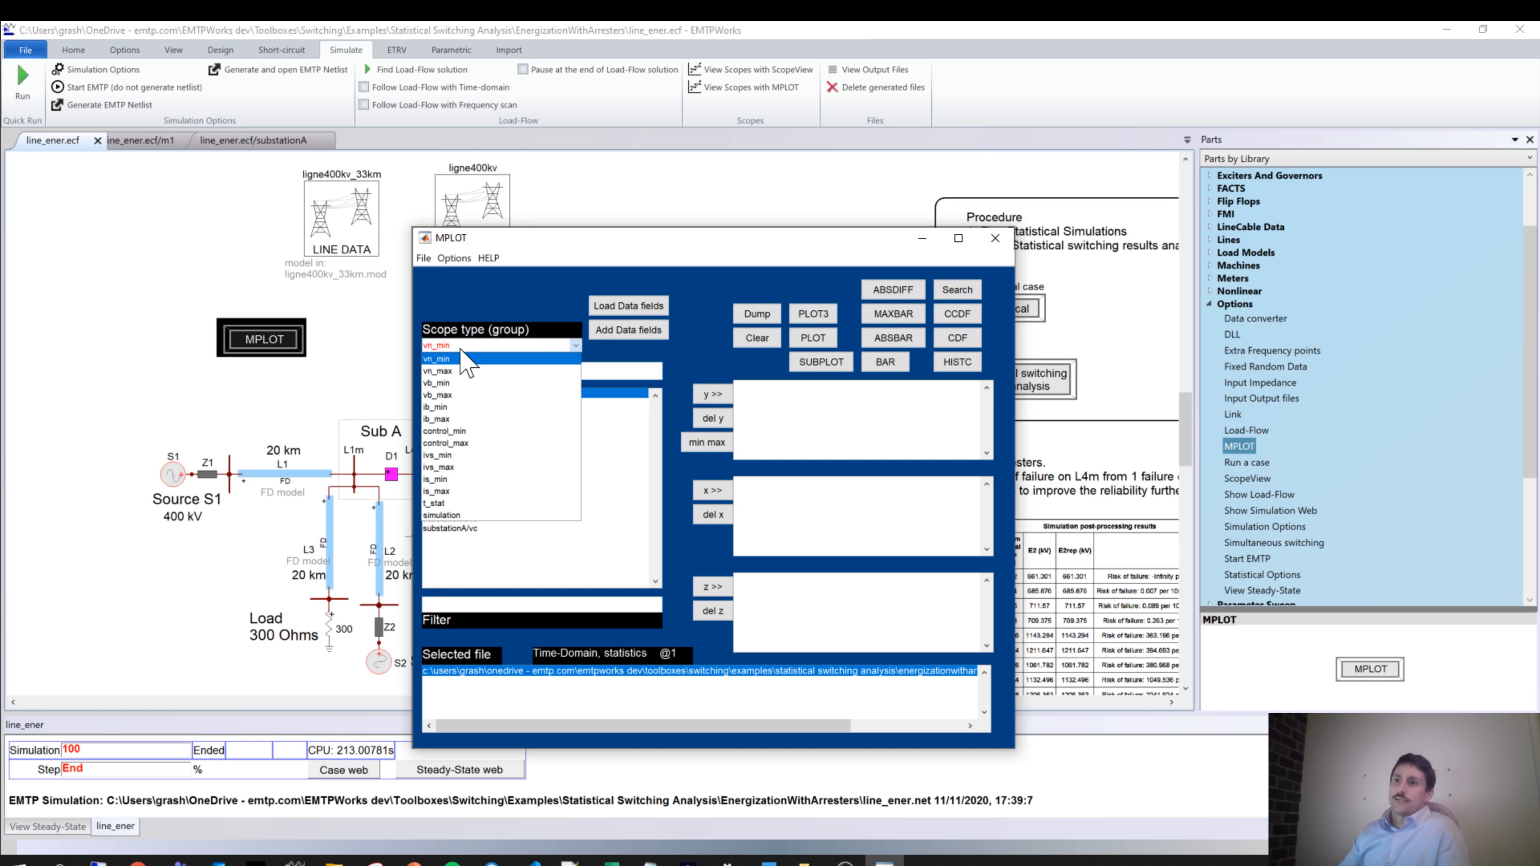
left_click(438, 359)
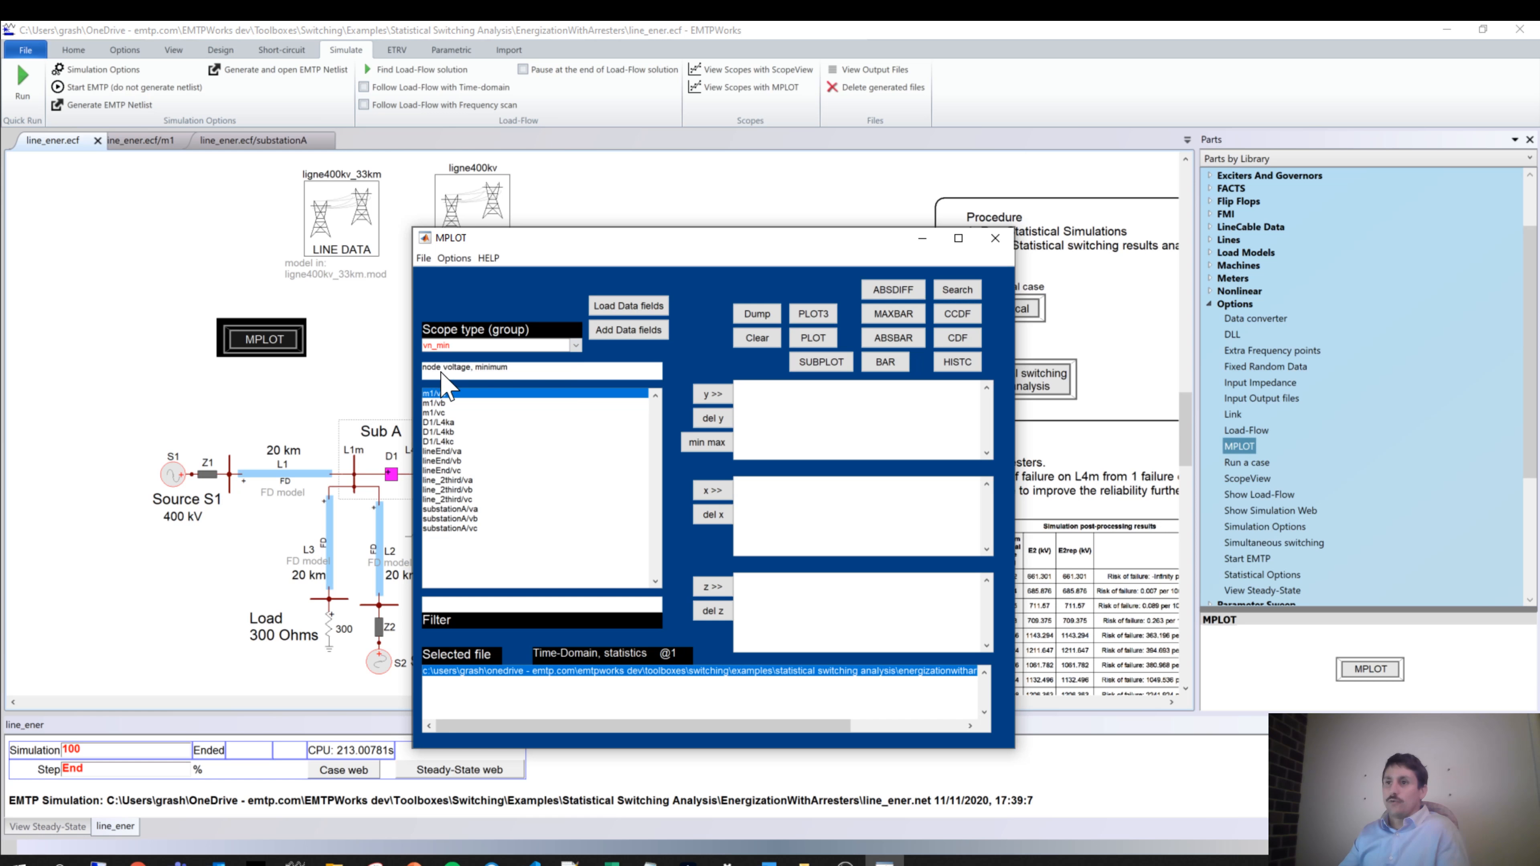
left_click(474, 347)
left_click(467, 380)
left_click(473, 346)
left_click(459, 365)
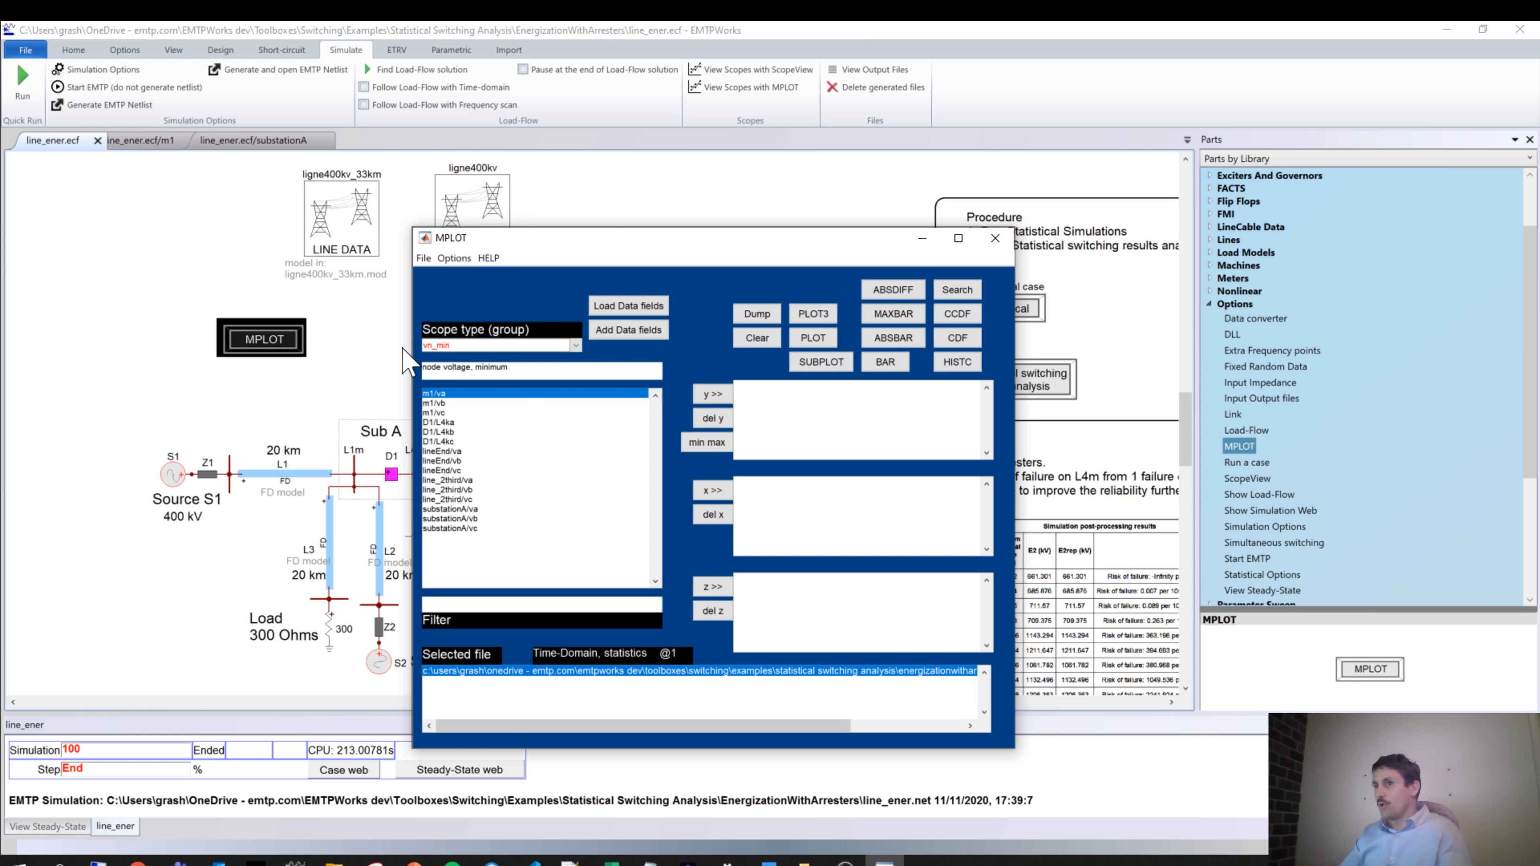
left_click(449, 344)
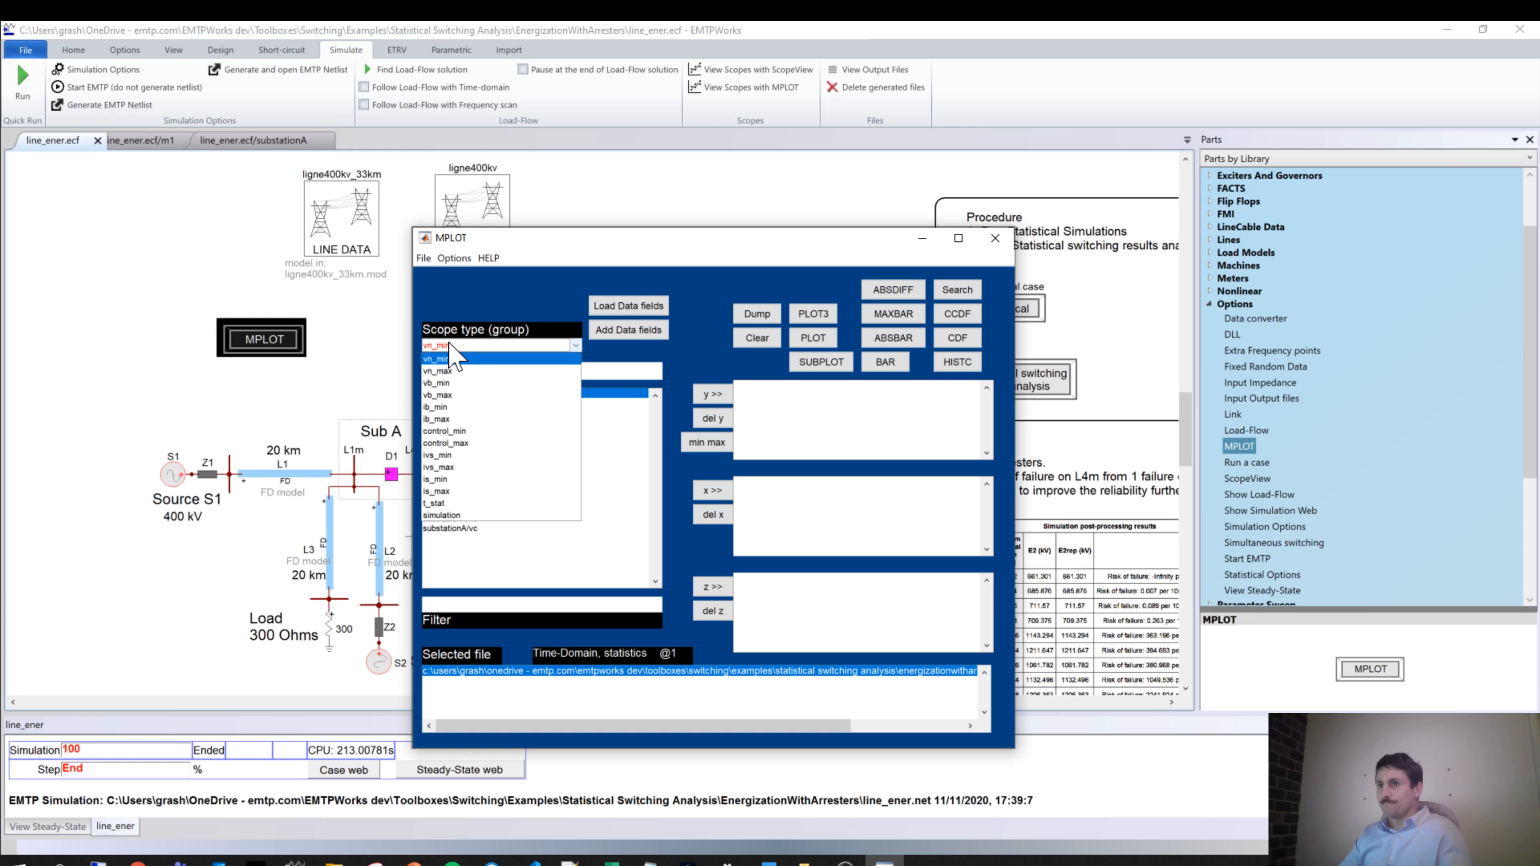
left_click(448, 345)
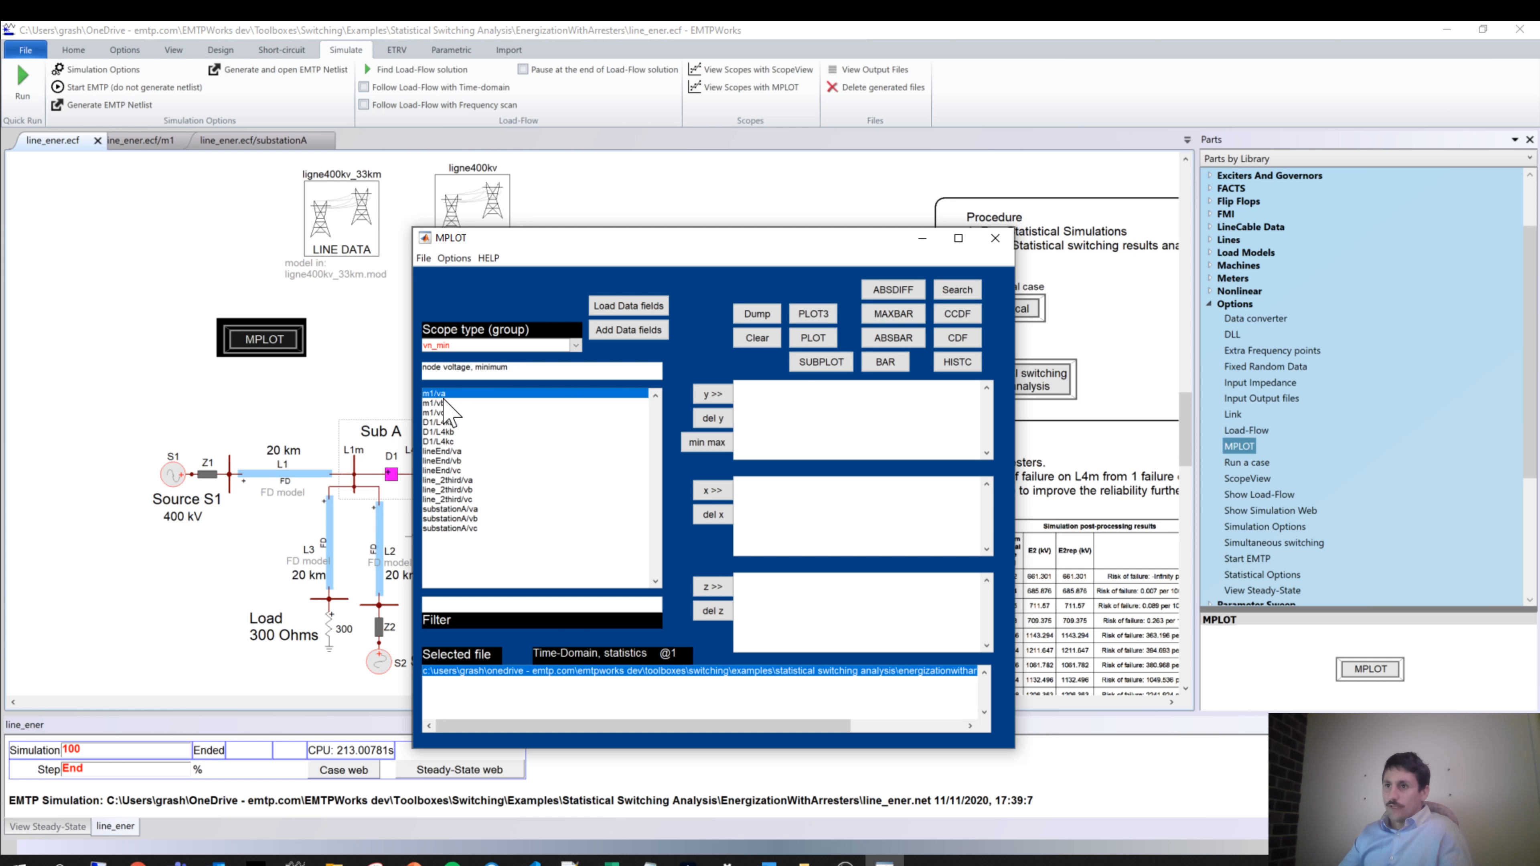
Plot the minimum node voltage m1/va against simulation number to inspect it, then close the plot and remove the variable from y
left_click(715, 395)
left_click(810, 339)
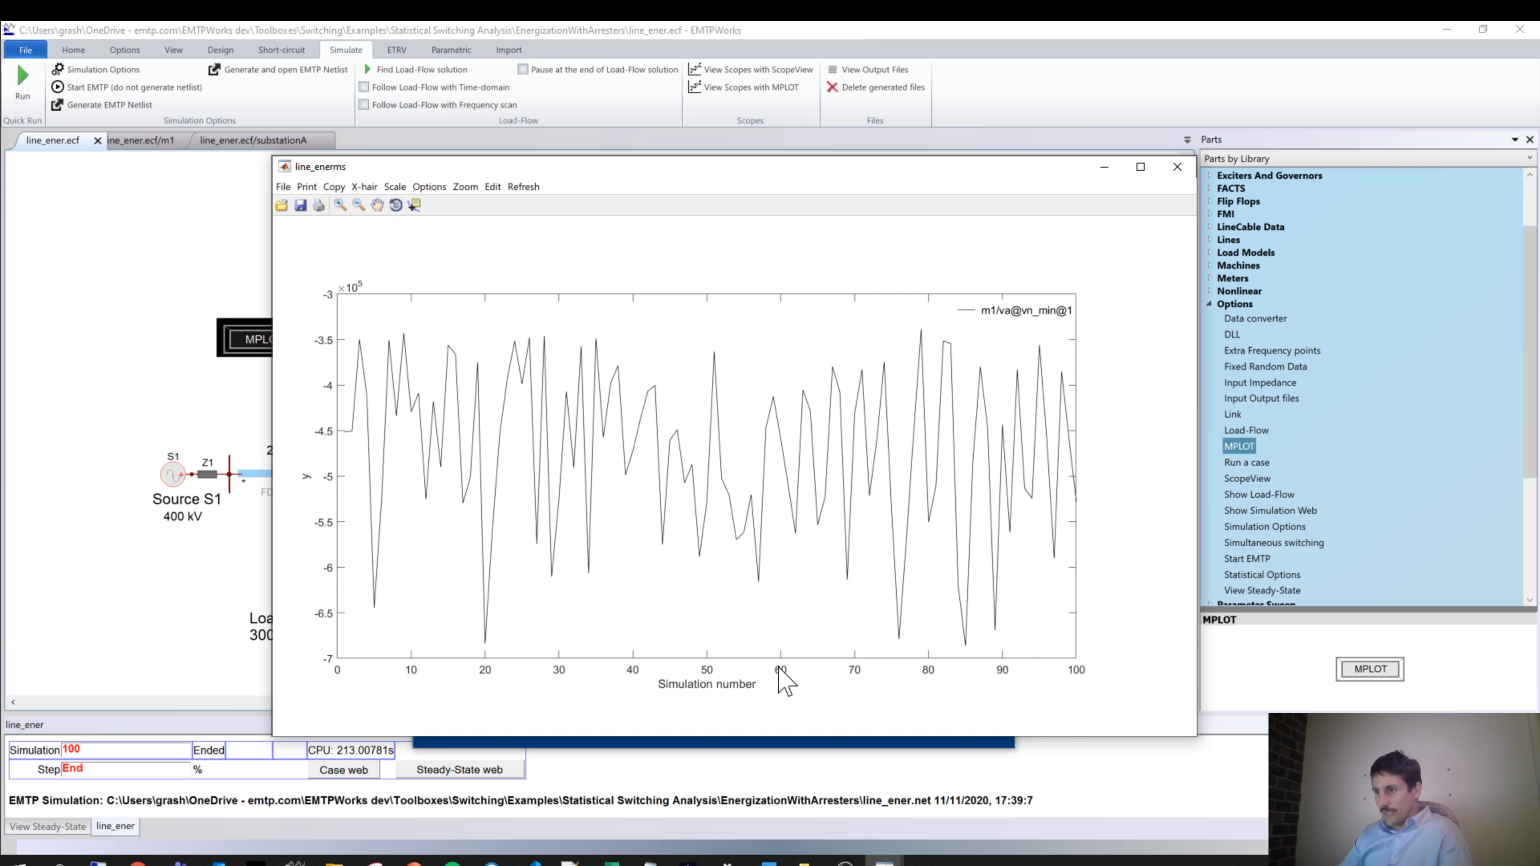
left_click(340, 205)
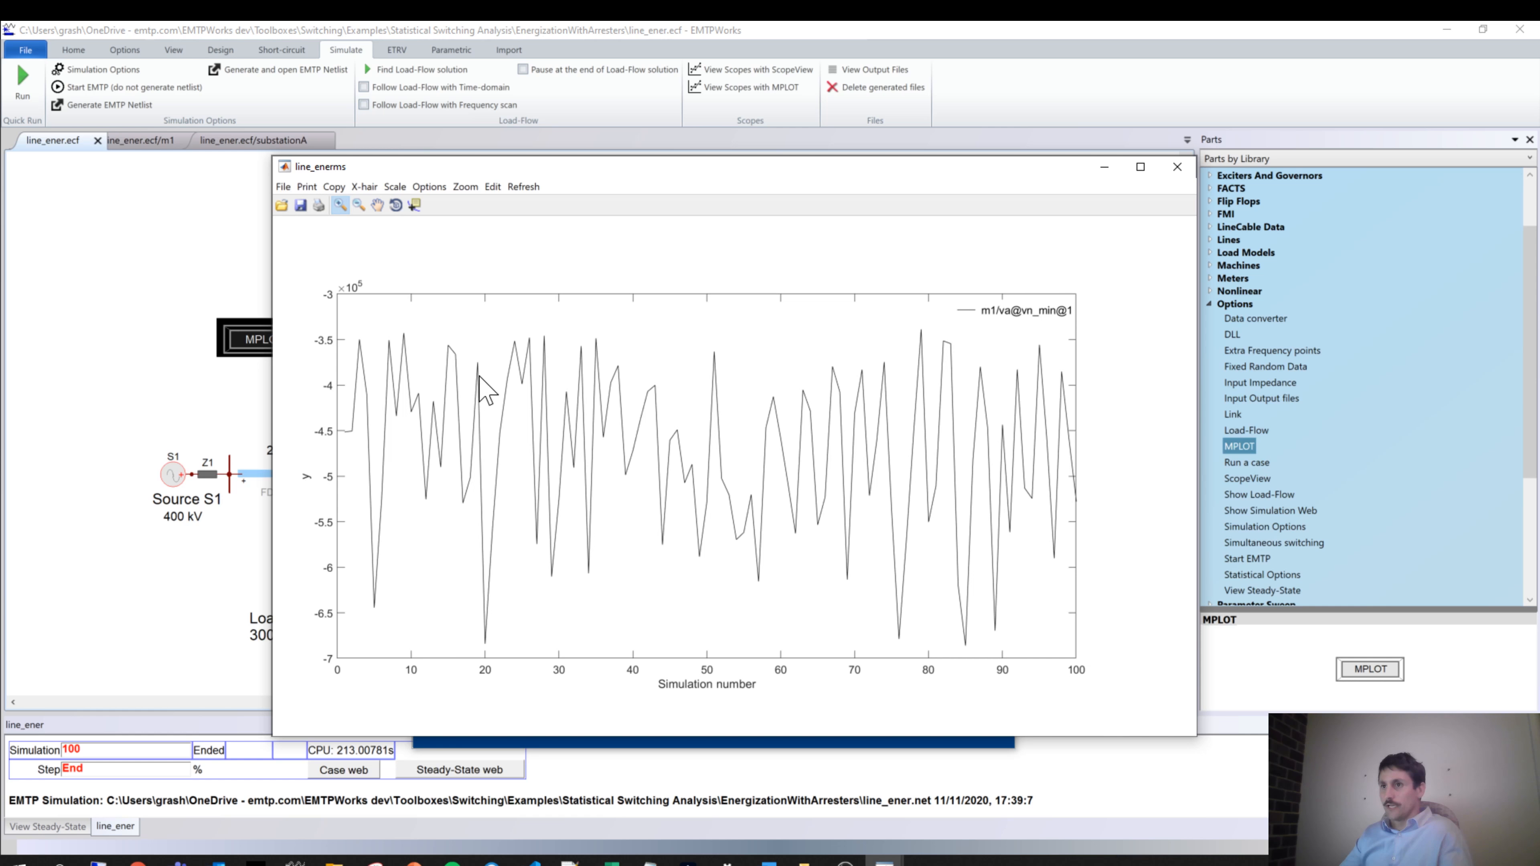
left_click(413, 207)
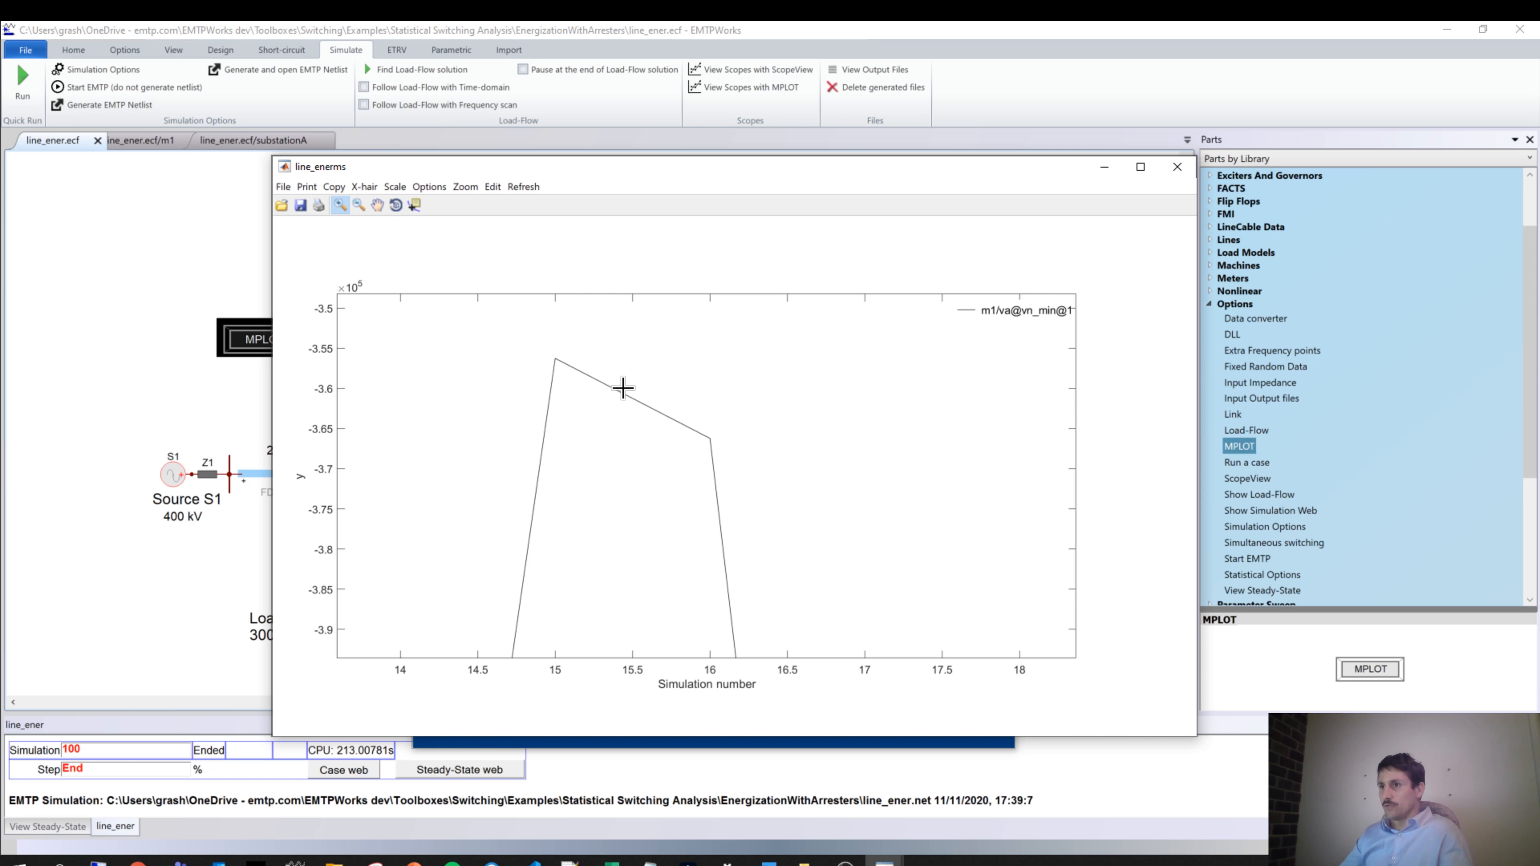
left_click(1177, 166)
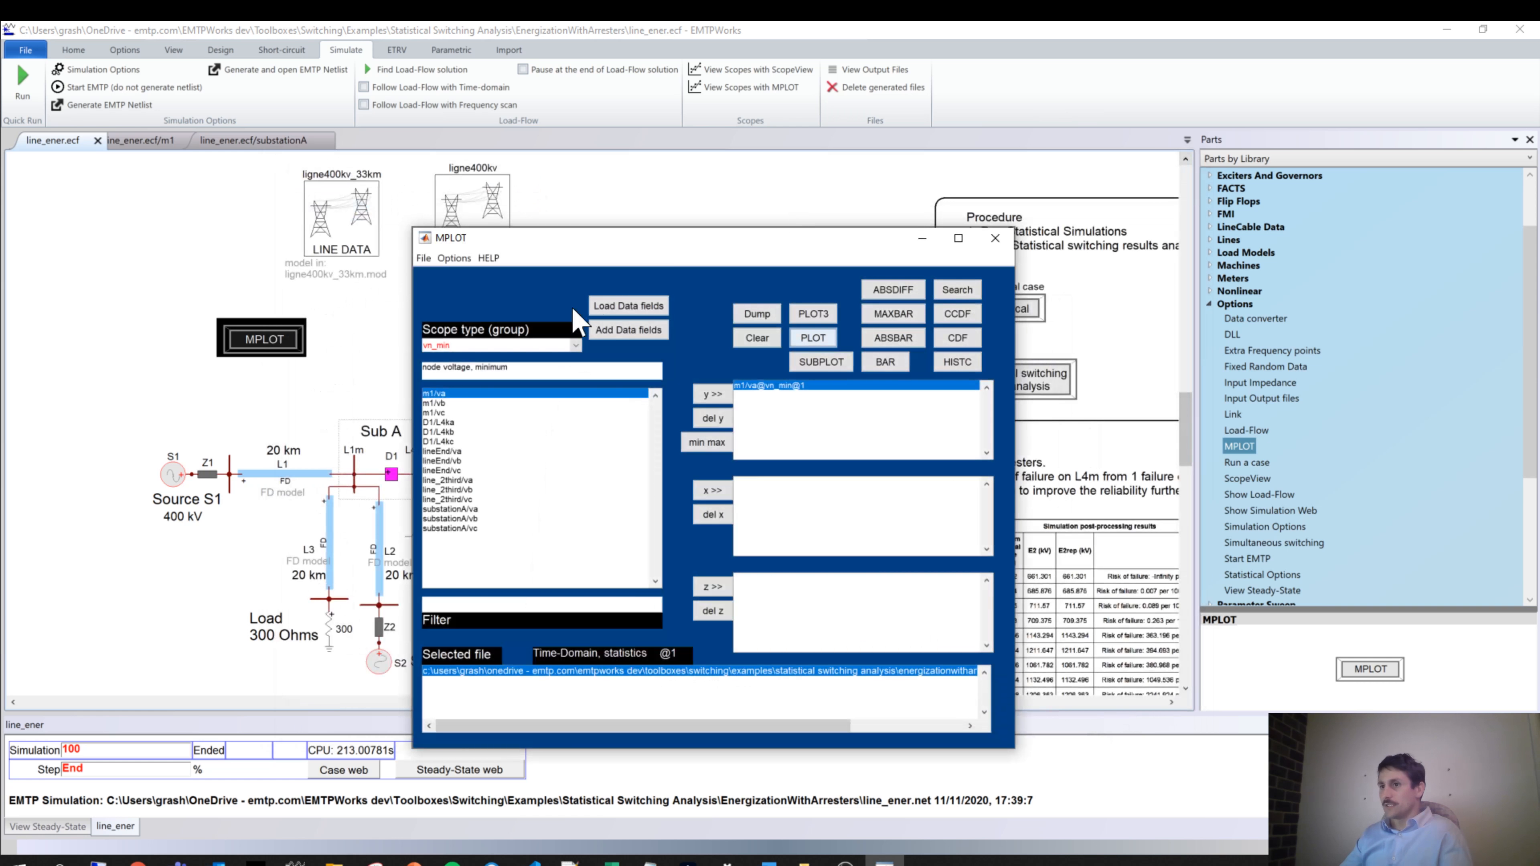
left_click(709, 421)
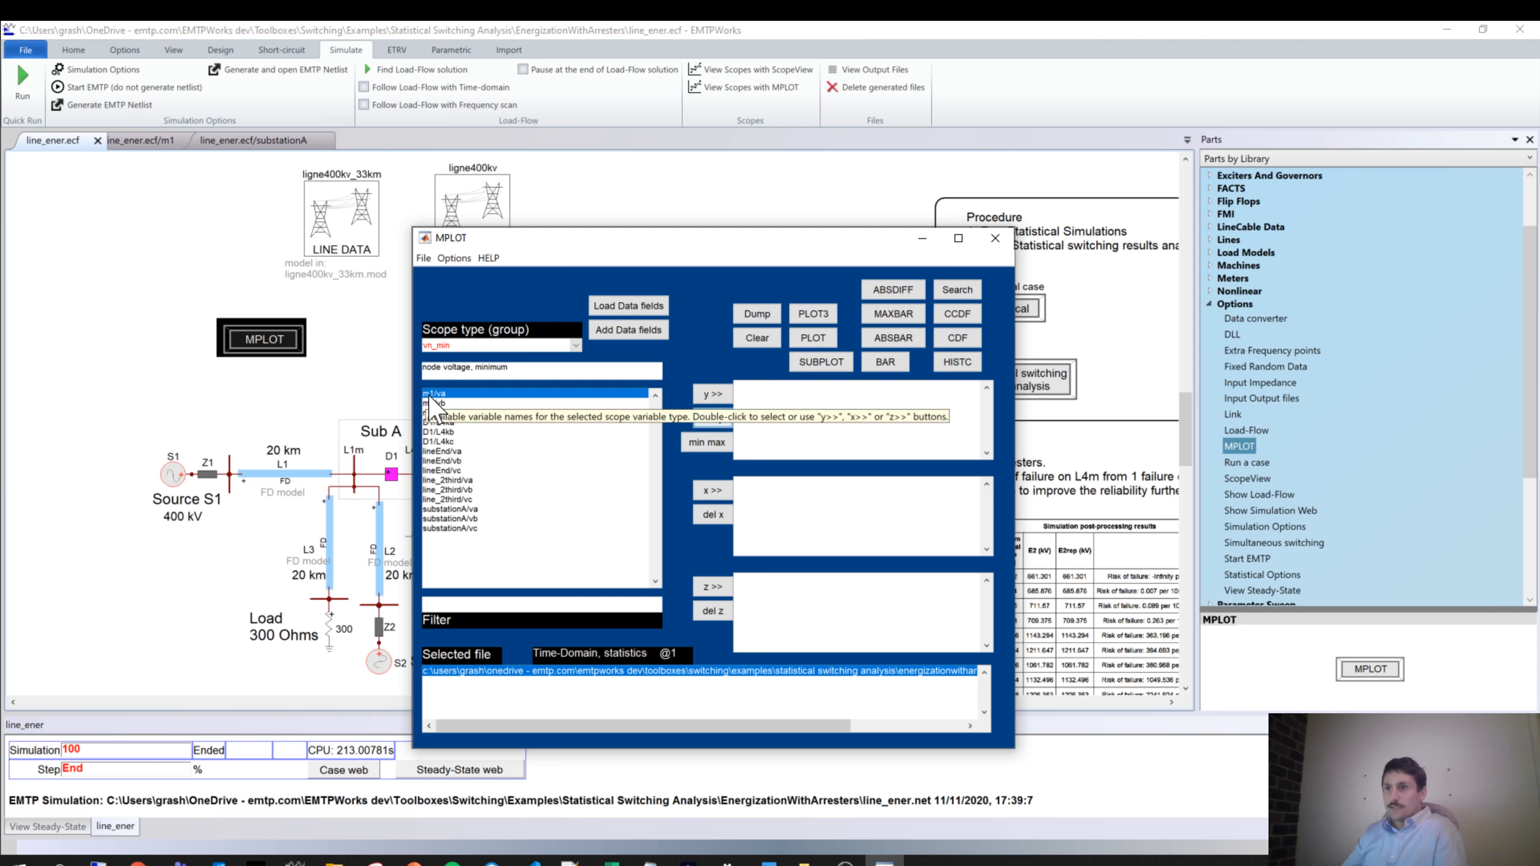
Add the minimum and maximum node voltages of m1/va to y and plot them as a MAXBAR chart
left_click(719, 443)
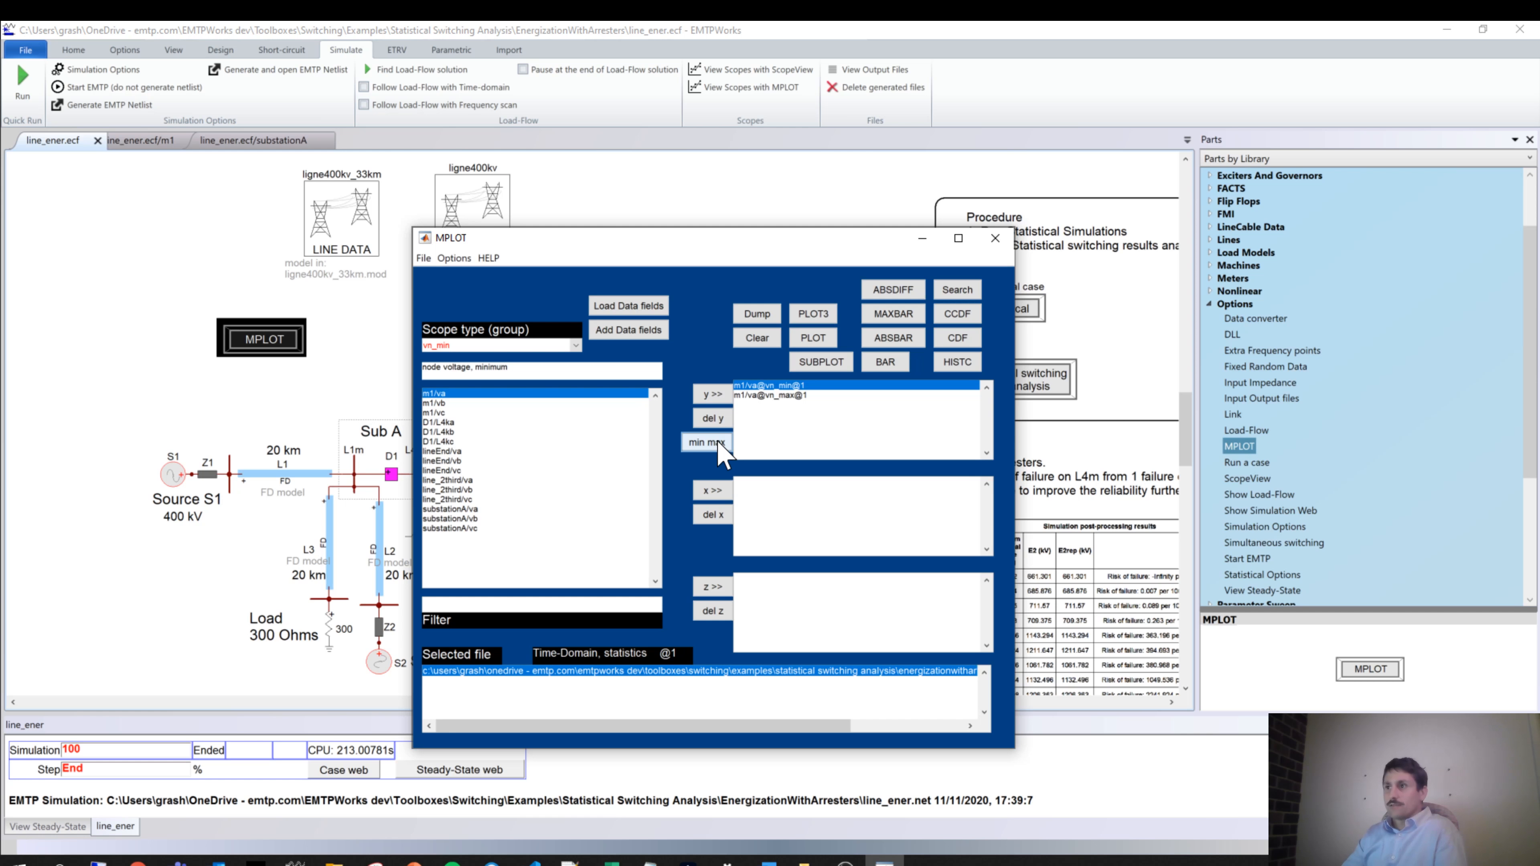
left_click(893, 314)
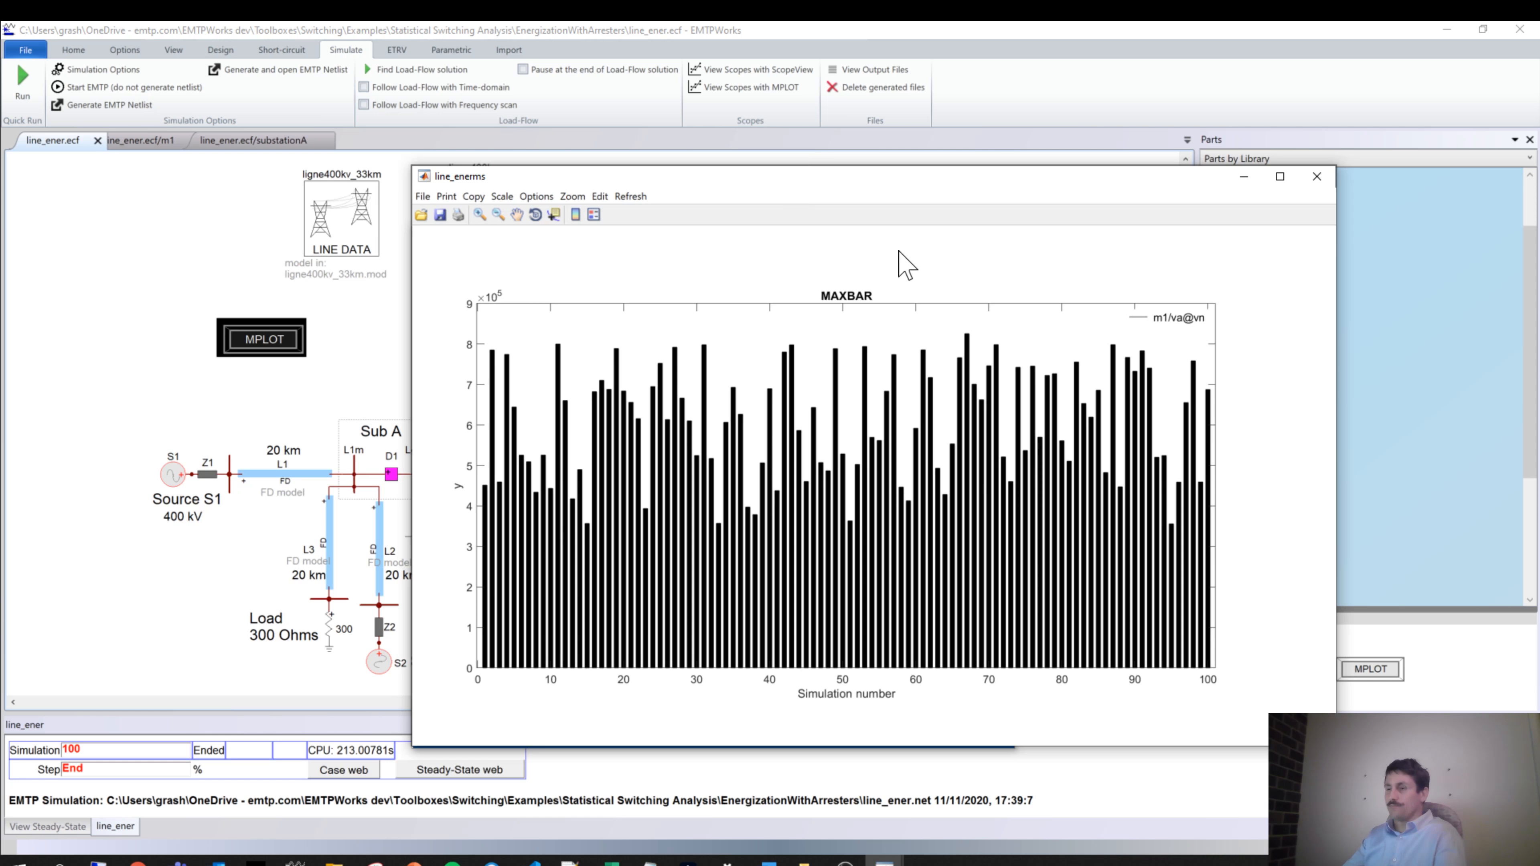
left_click_drag(585, 174, 881, 535)
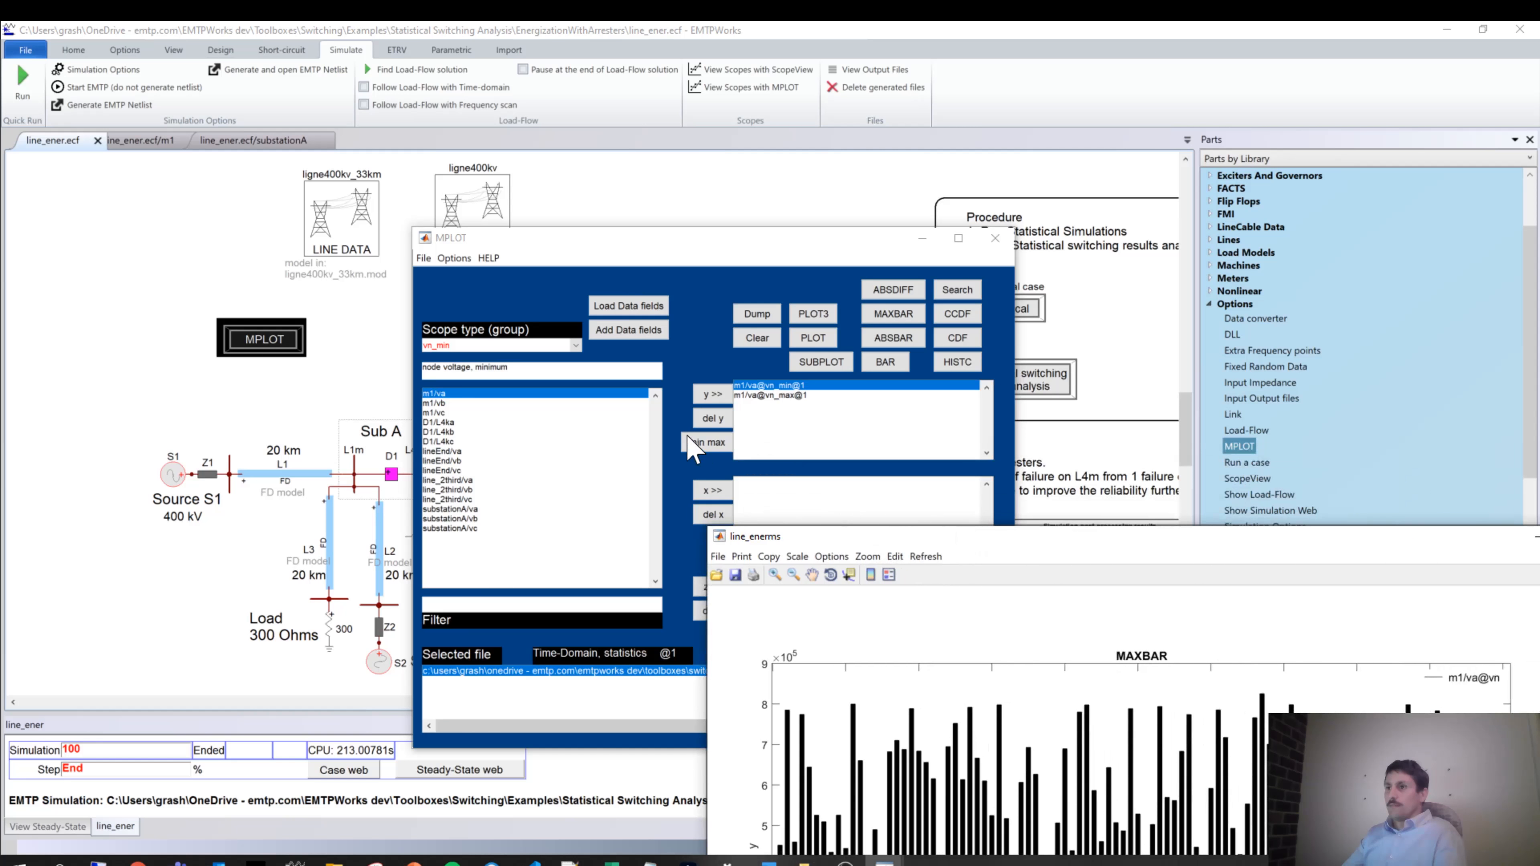
Plot the m1/va minimum and maximum voltages as ABSBAR, compare with the MAXBAR chart side by side, and close both plots
left_click(883, 335)
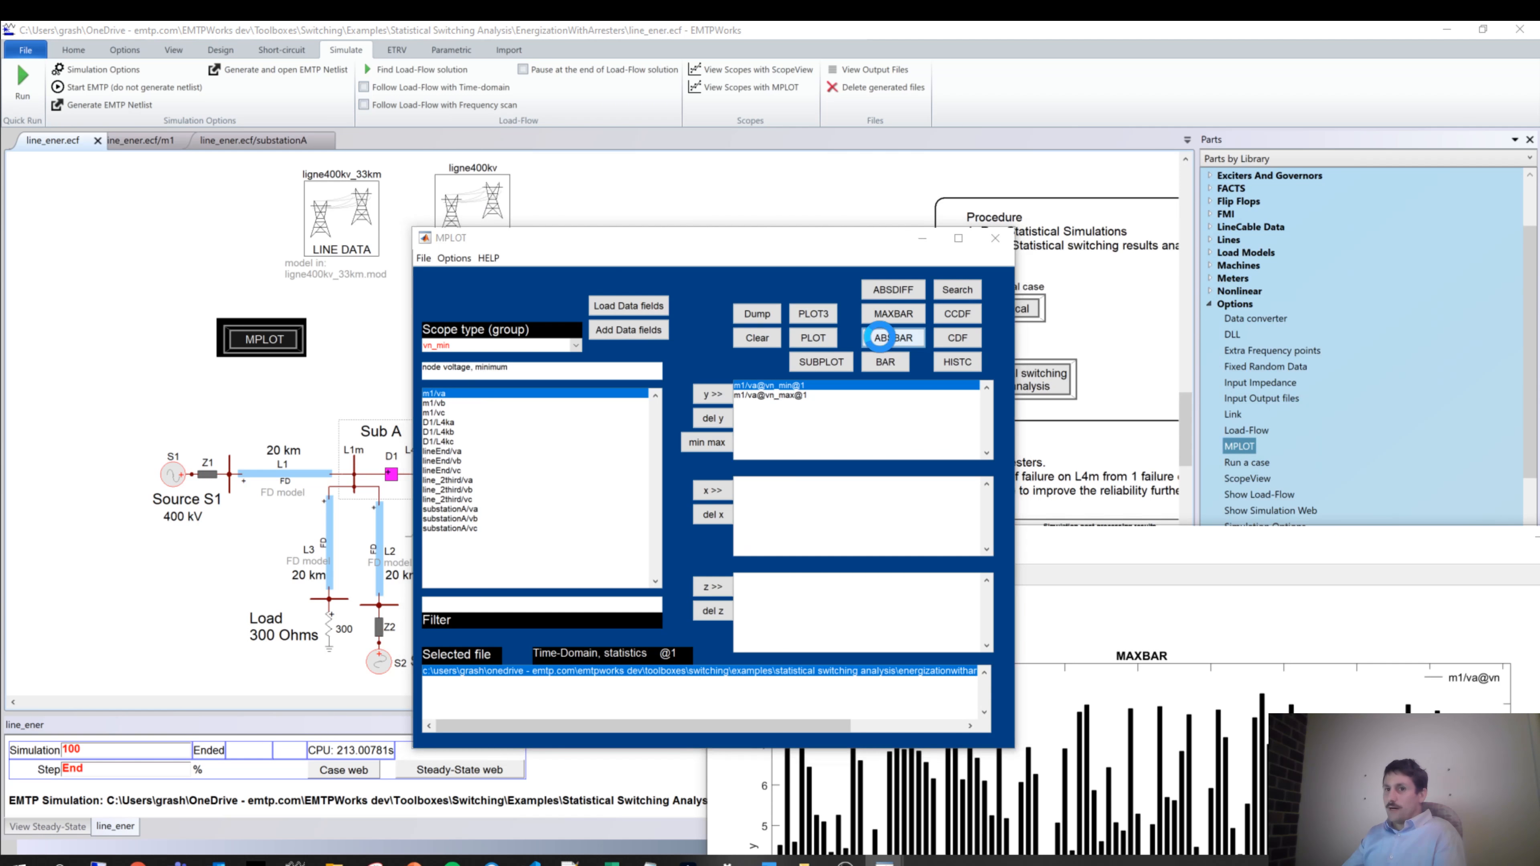
left_click_drag(681, 228, 523, 191)
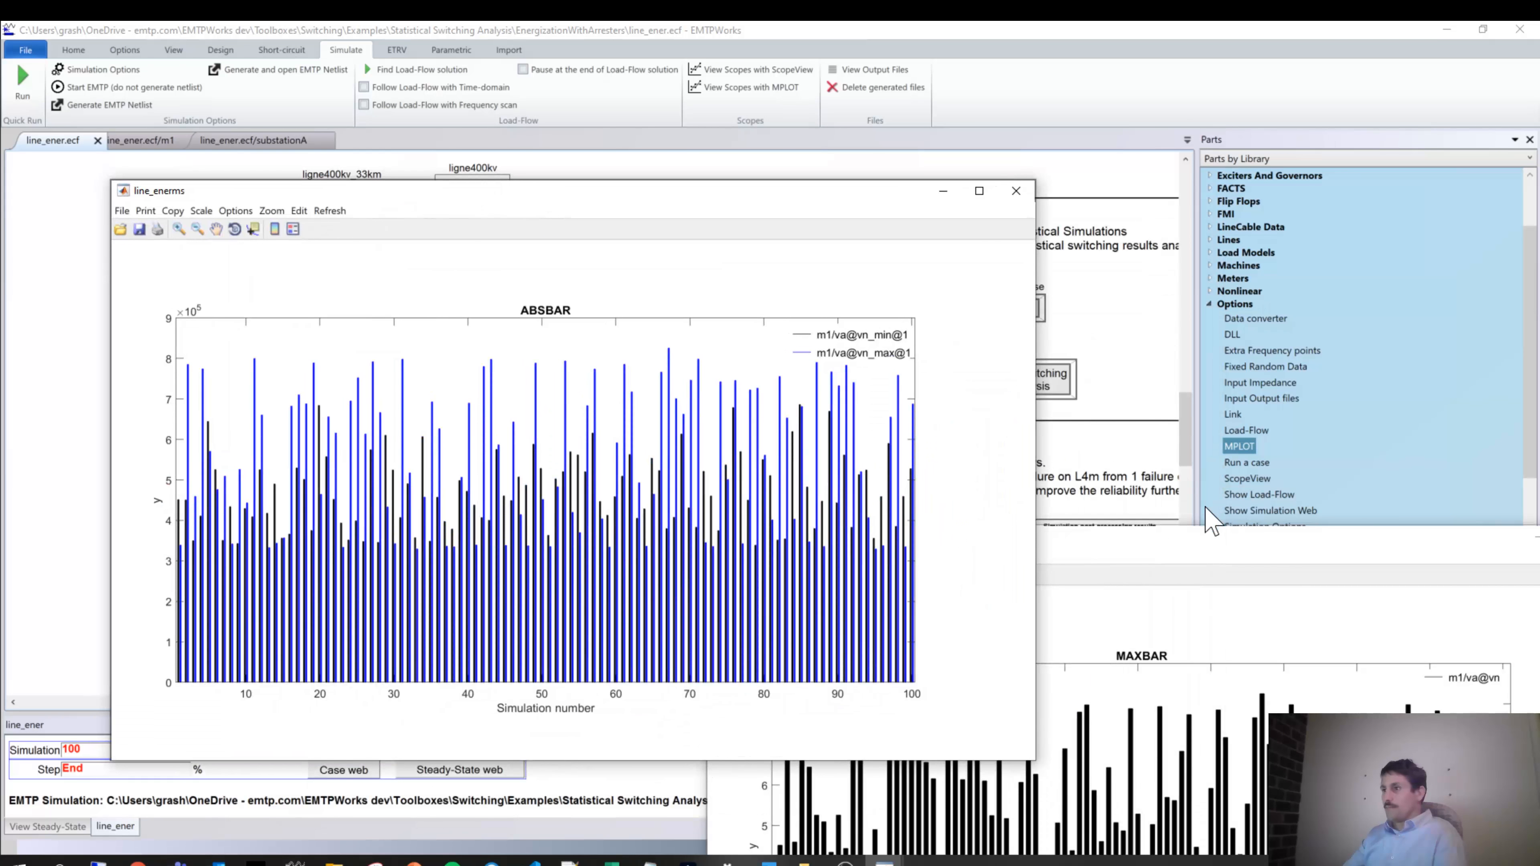
left_click_drag(1162, 545, 1180, 179)
left_click(228, 501)
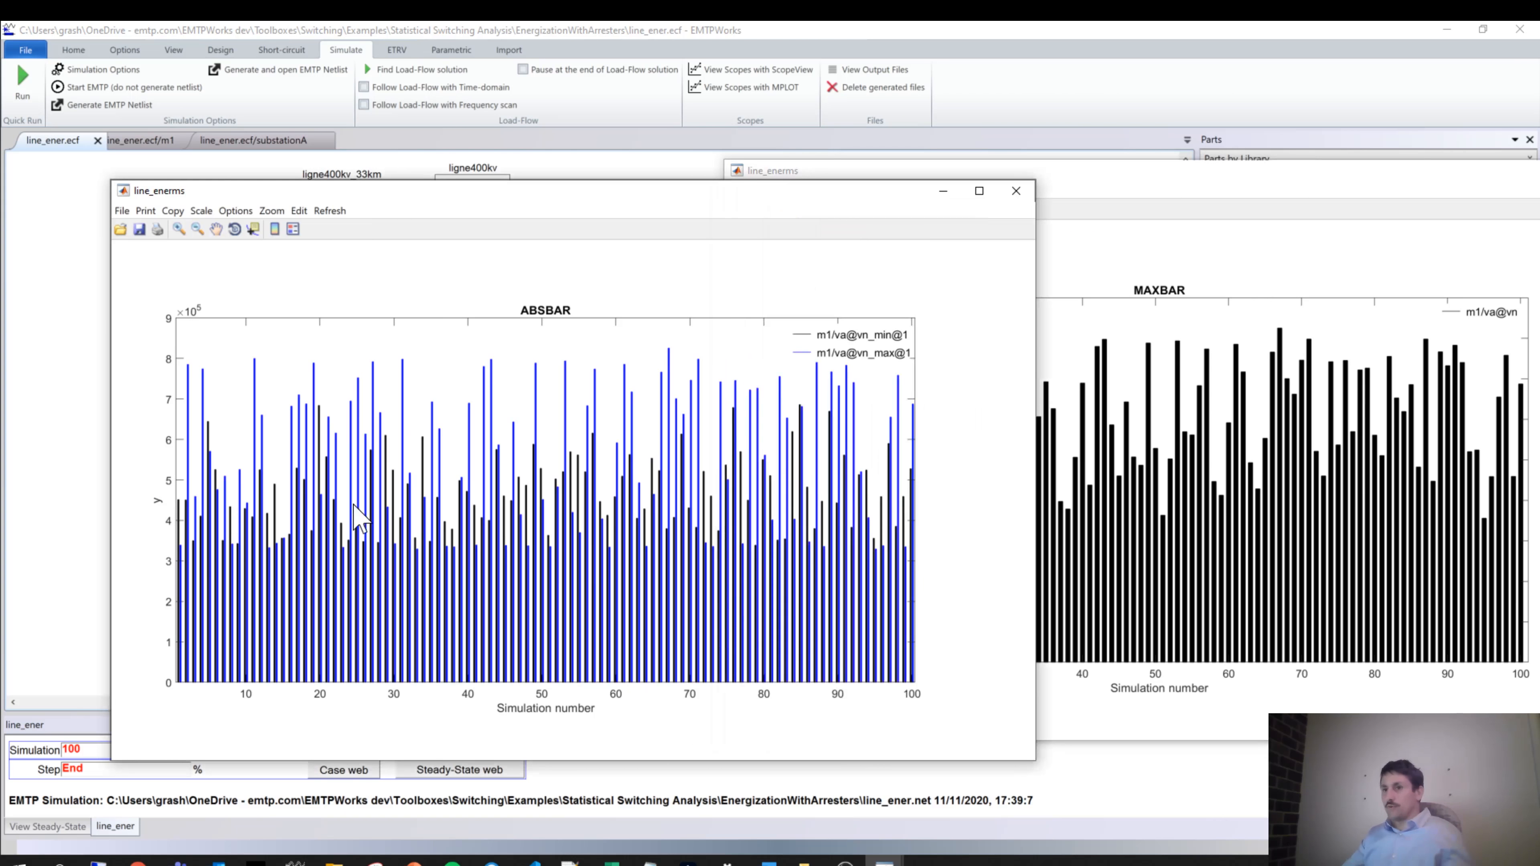
left_click(1110, 523)
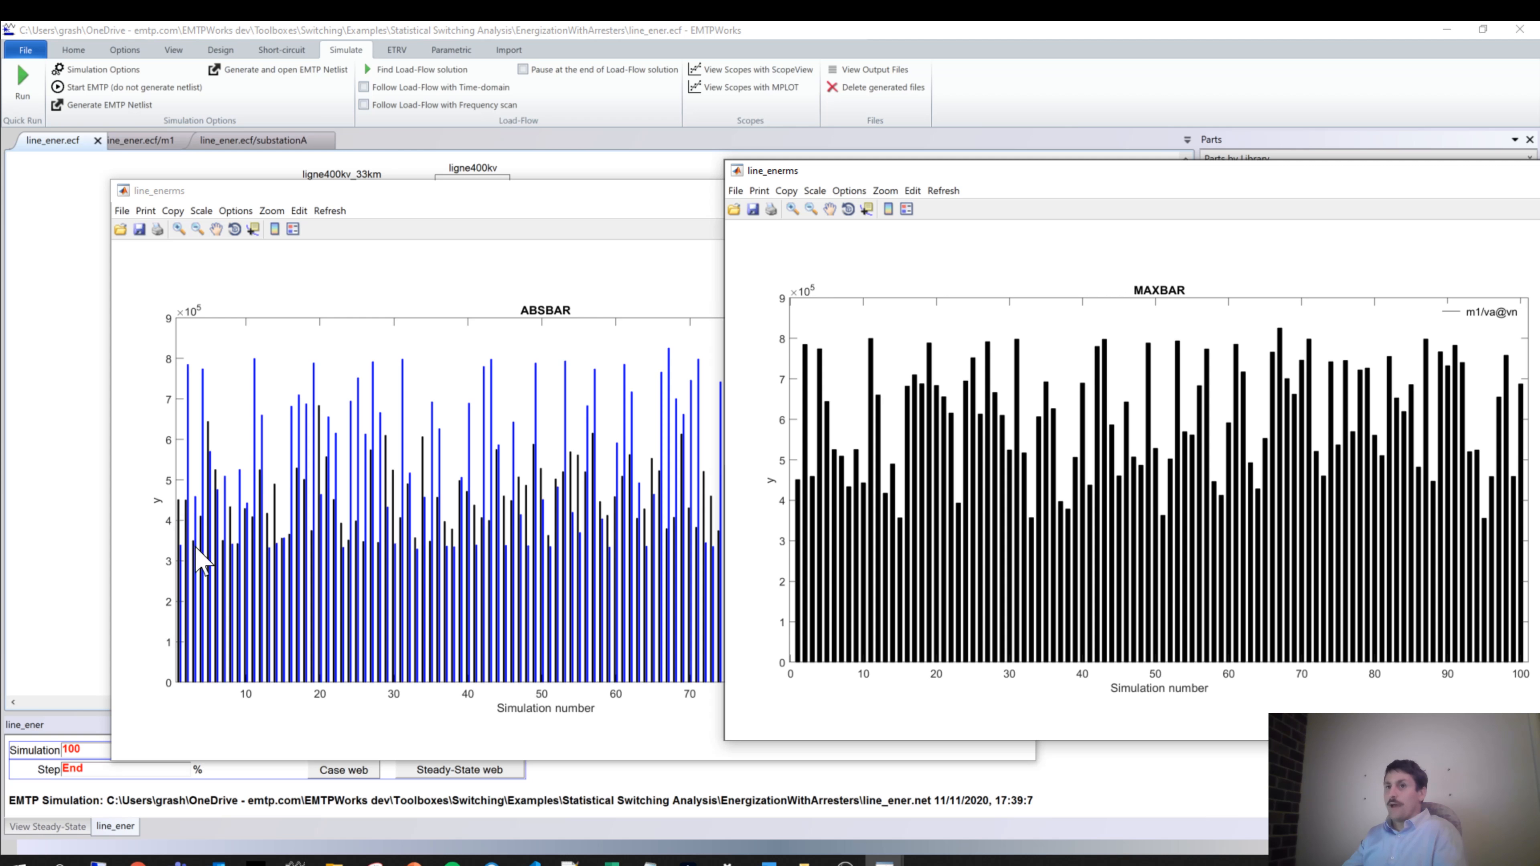
left_click(691, 200)
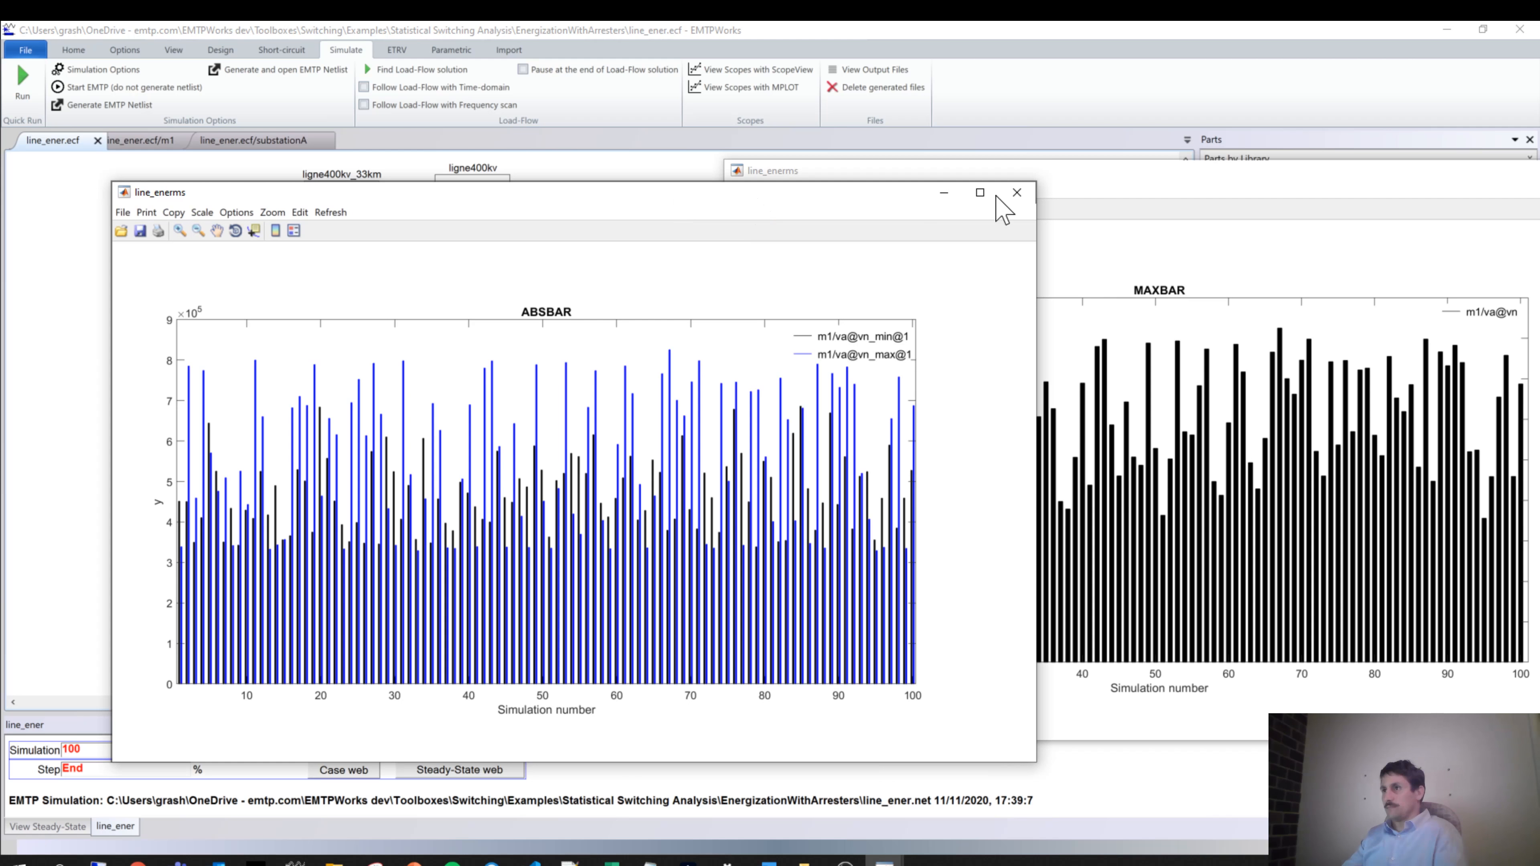
left_click(1017, 192)
left_click(1365, 176)
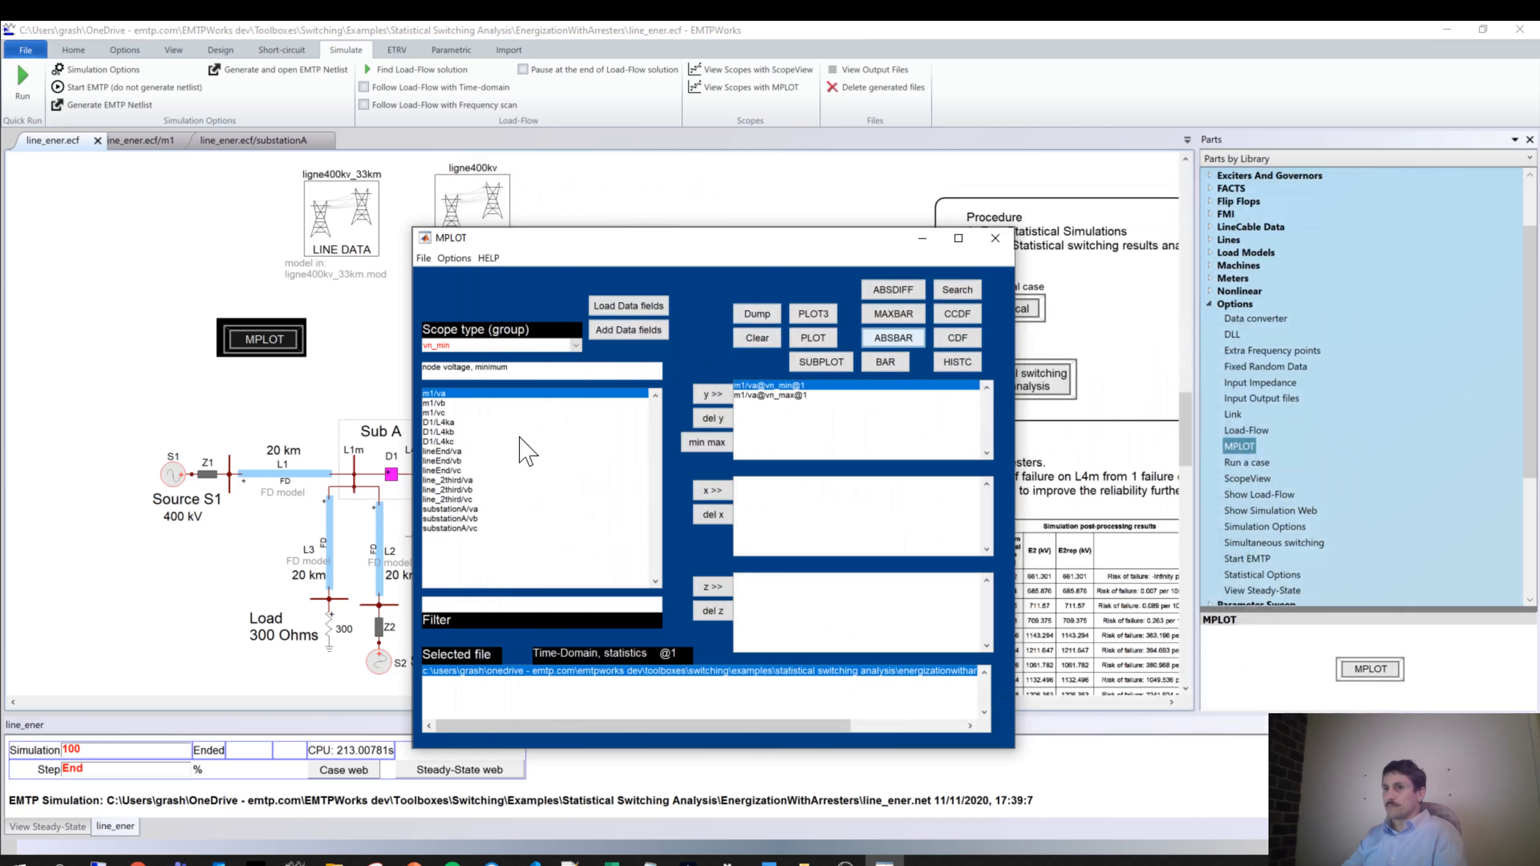
Add the minimum and maximum voltages of m1/vb and m1/vc to y and plot all three phases as one MAXBAR chart
left_click(461, 403)
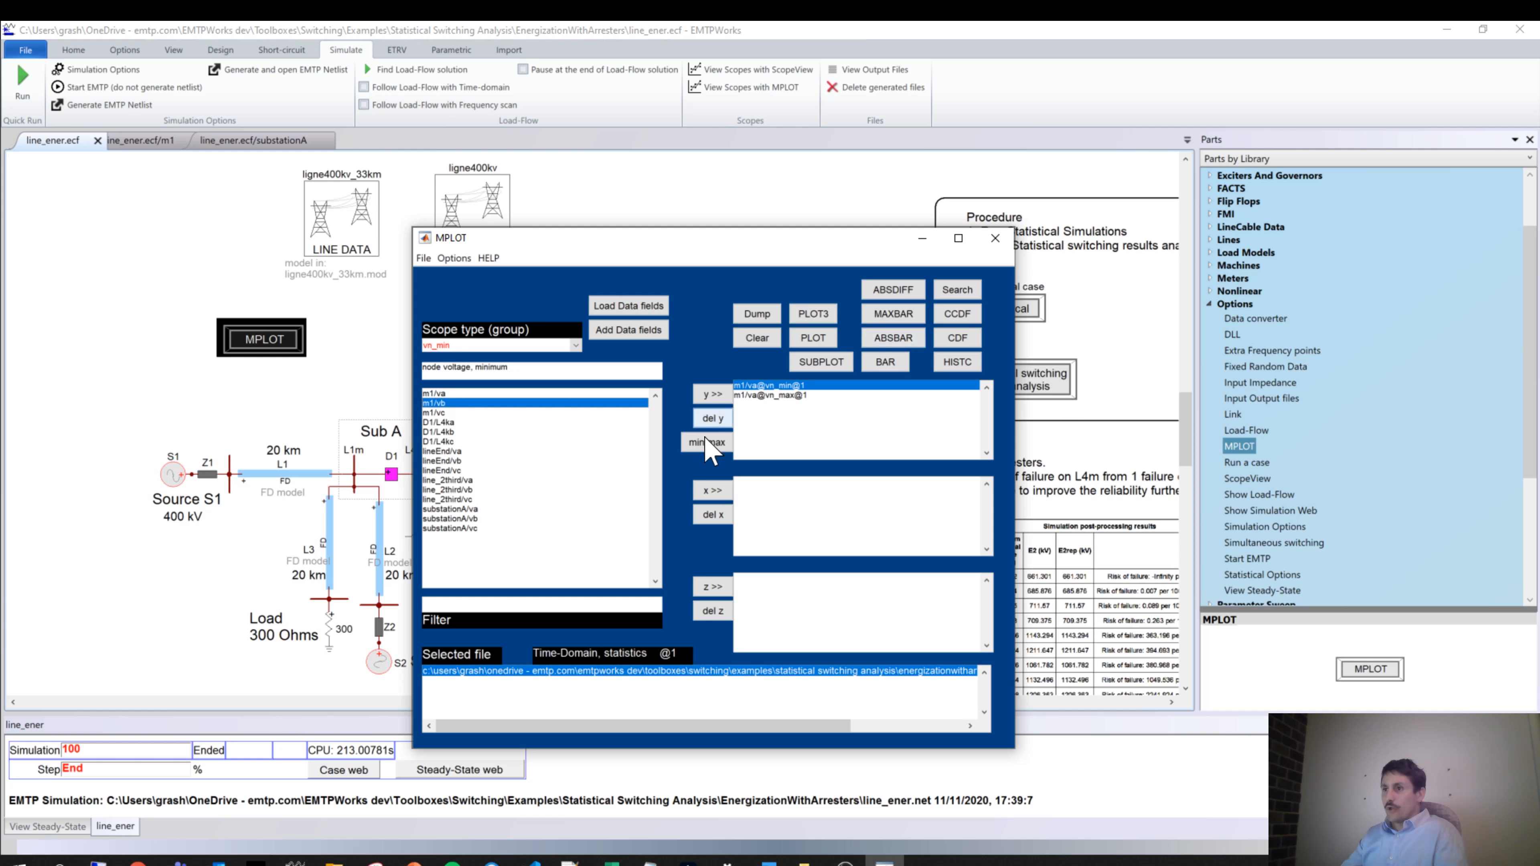
left_click(706, 443)
left_click(434, 413)
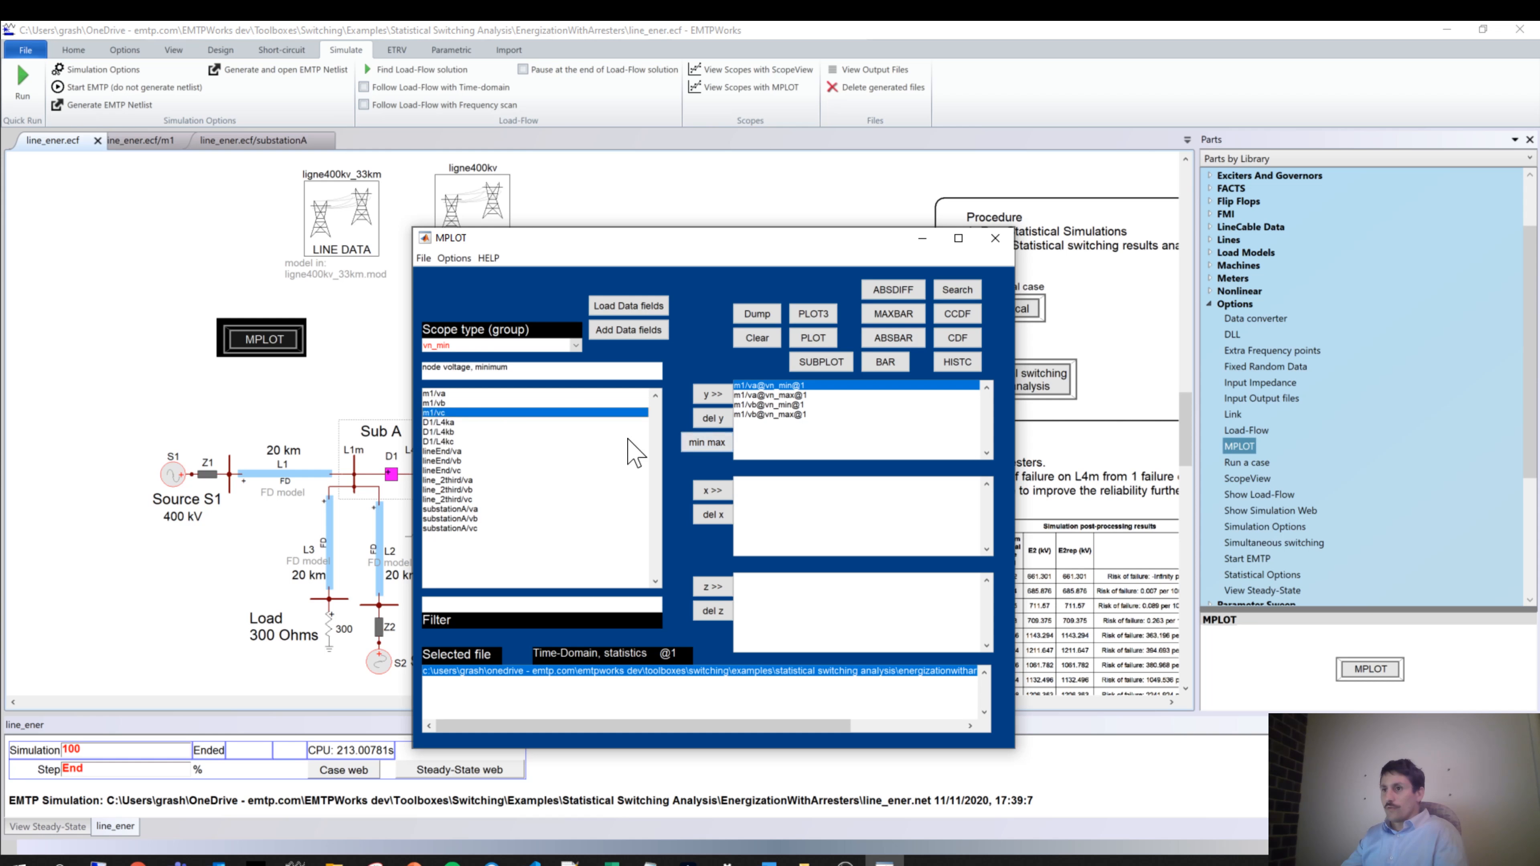
left_click(703, 442)
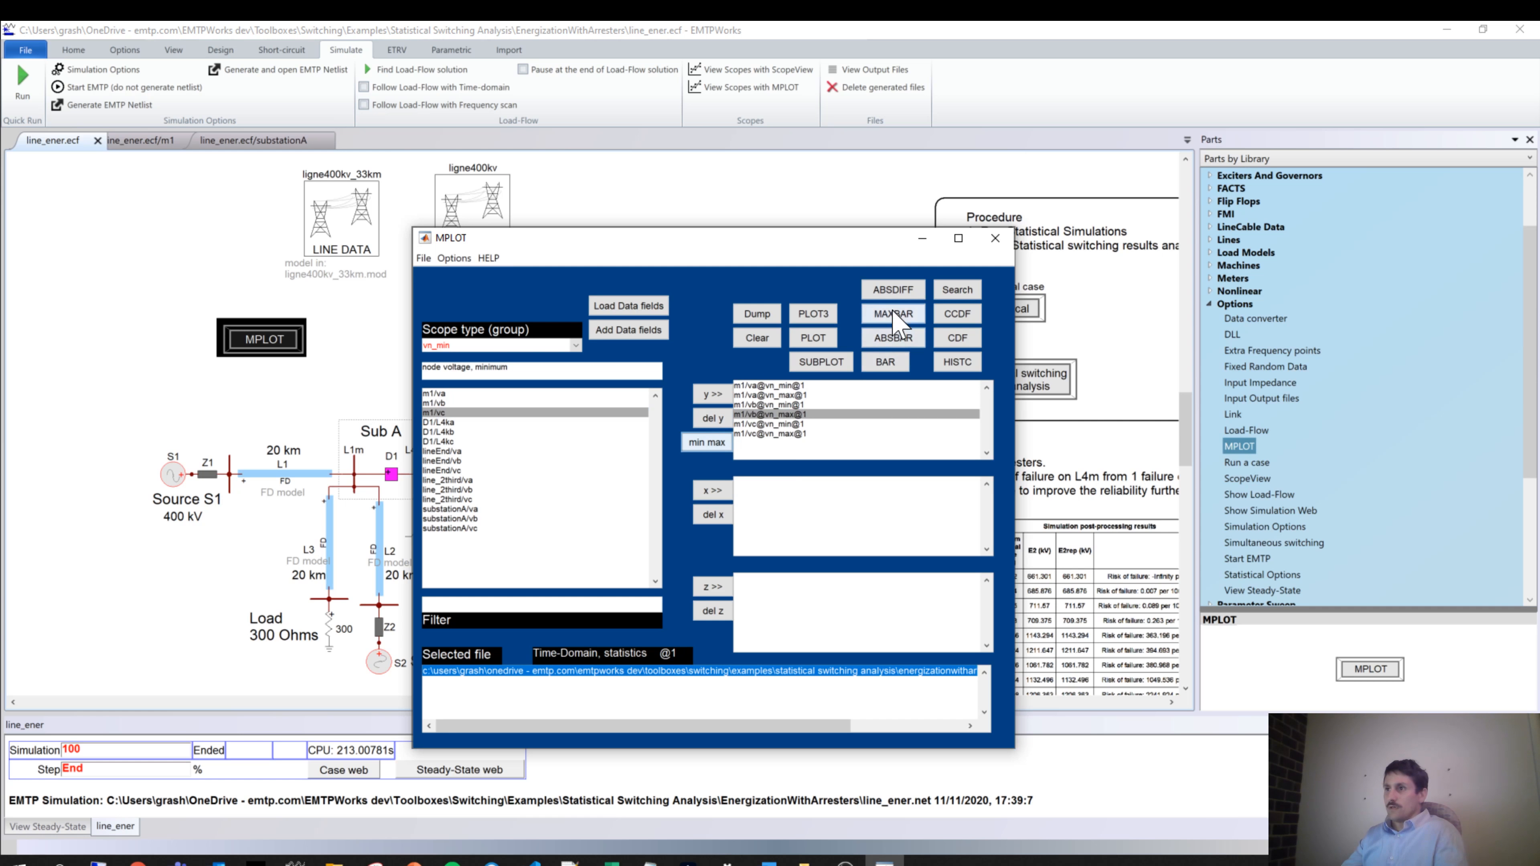
left_click(886, 321)
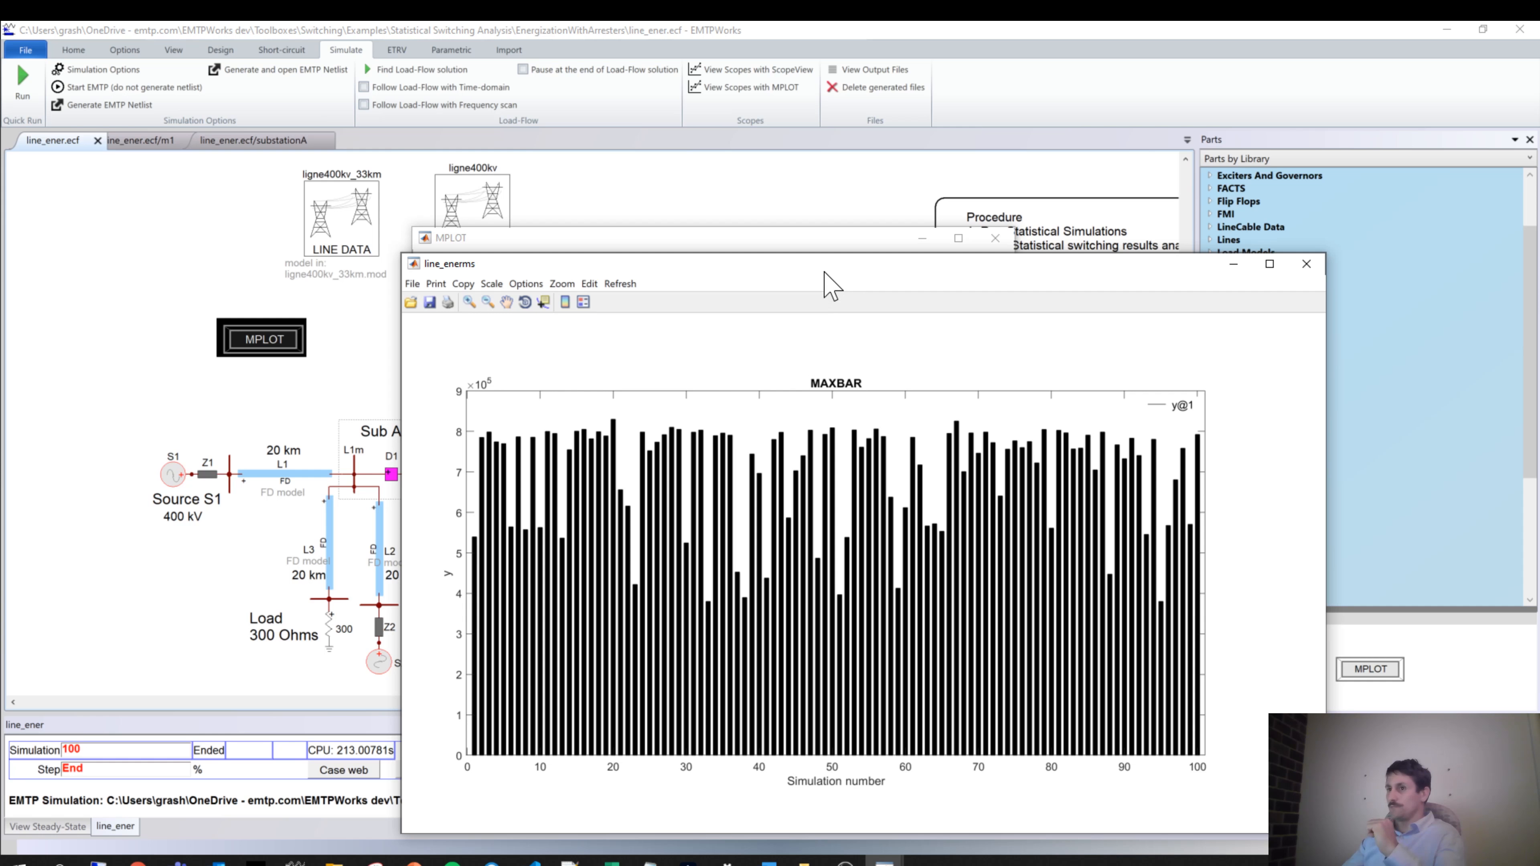
left_click_drag(824, 271, 879, 568)
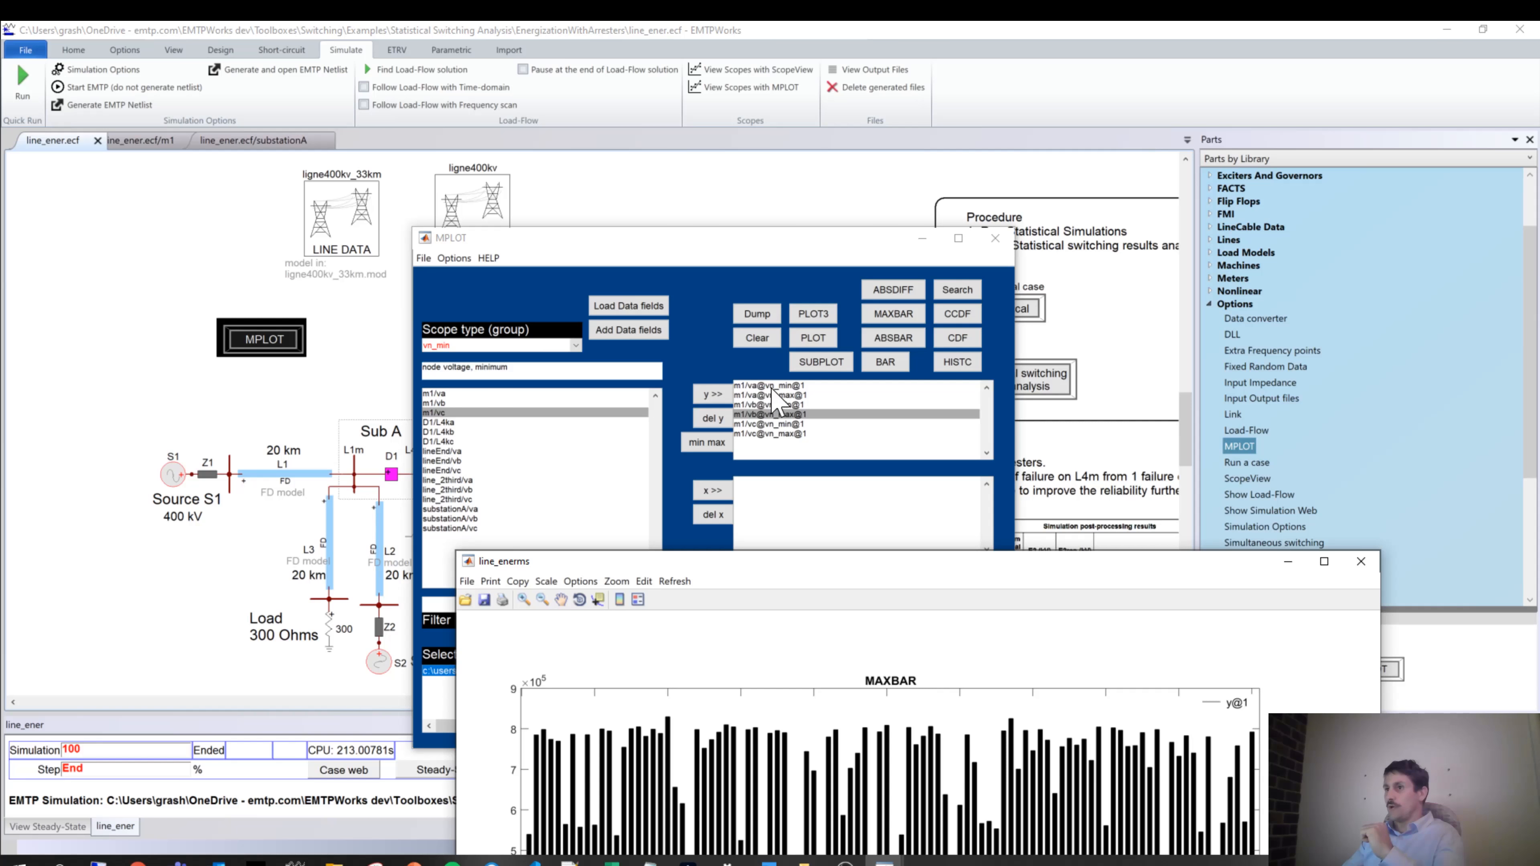
left_click_drag(786, 557, 786, 253)
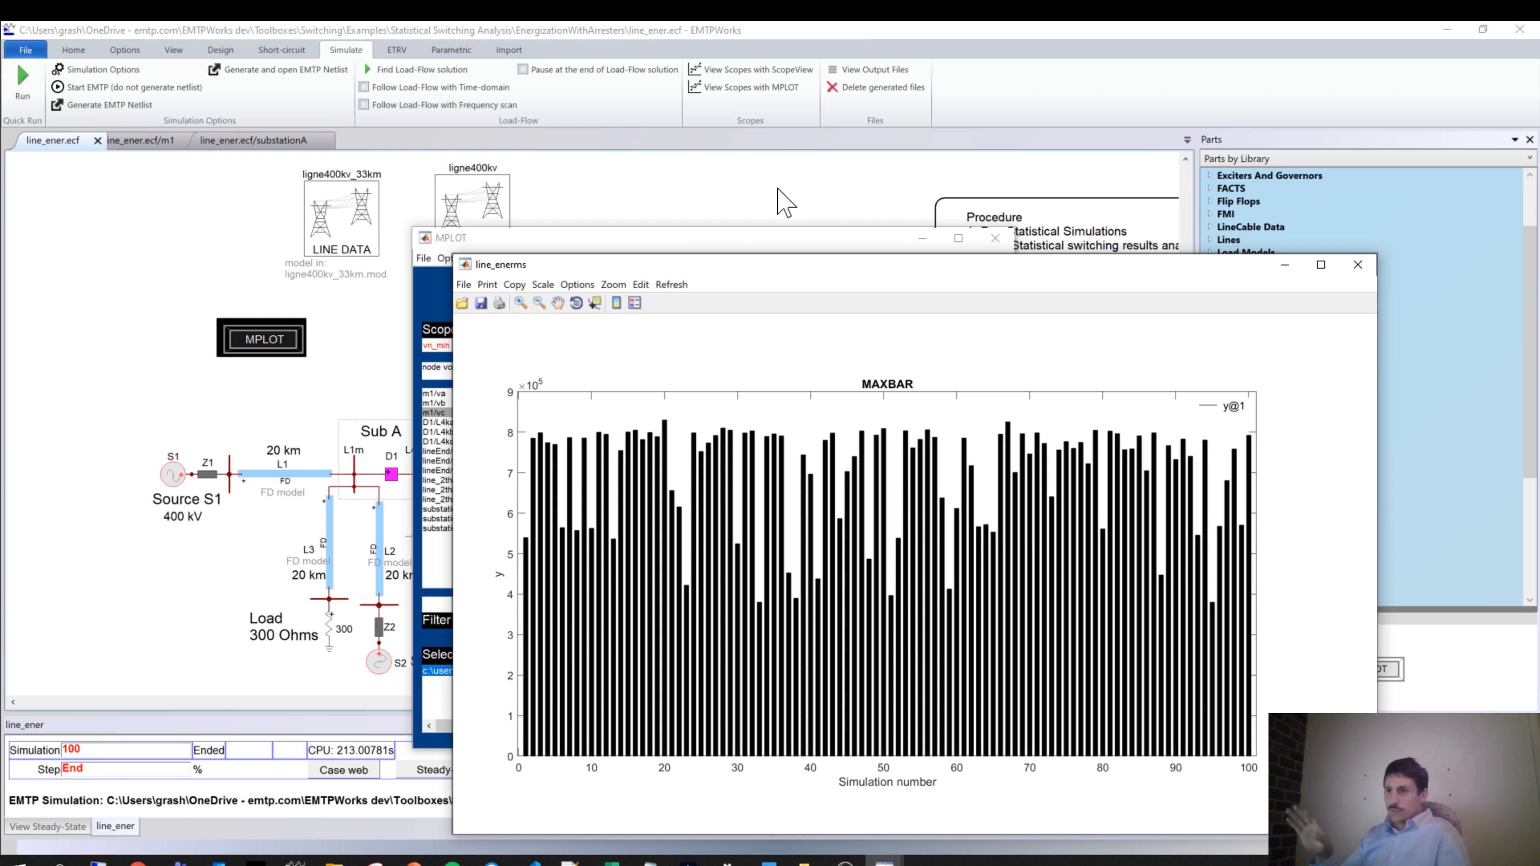
Examine the m1 meter at the open line end in the circuit and the simulation post-processing results table
left_click(644, 196)
scroll(1044, 339, "down", 5)
scroll(1007, 600, "up", 5)
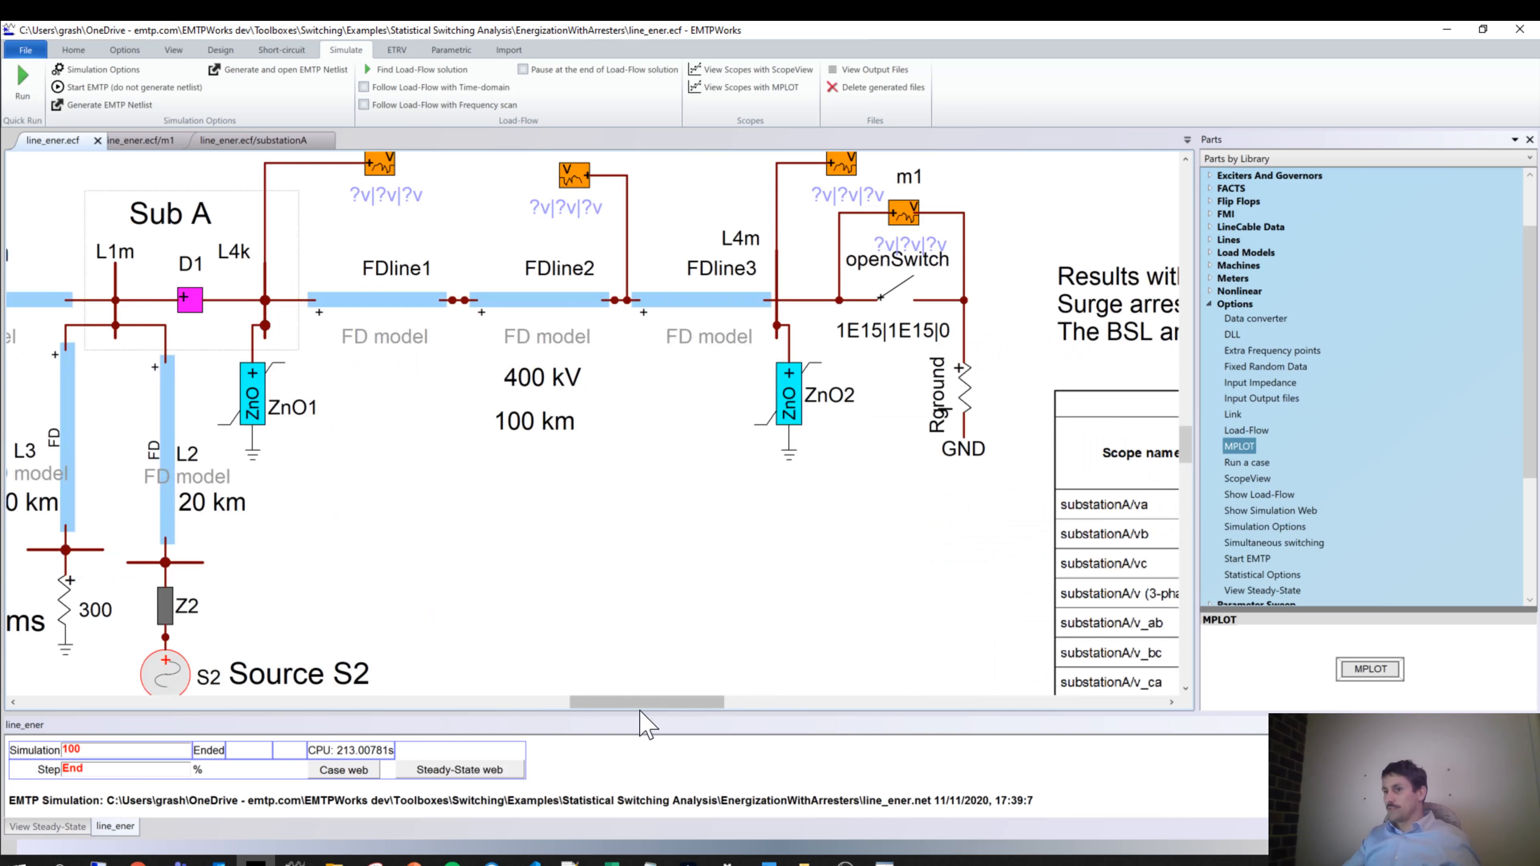
left_click_drag(637, 703, 782, 696)
scroll(412, 592, "down", 1)
scroll(376, 588, "down", 2)
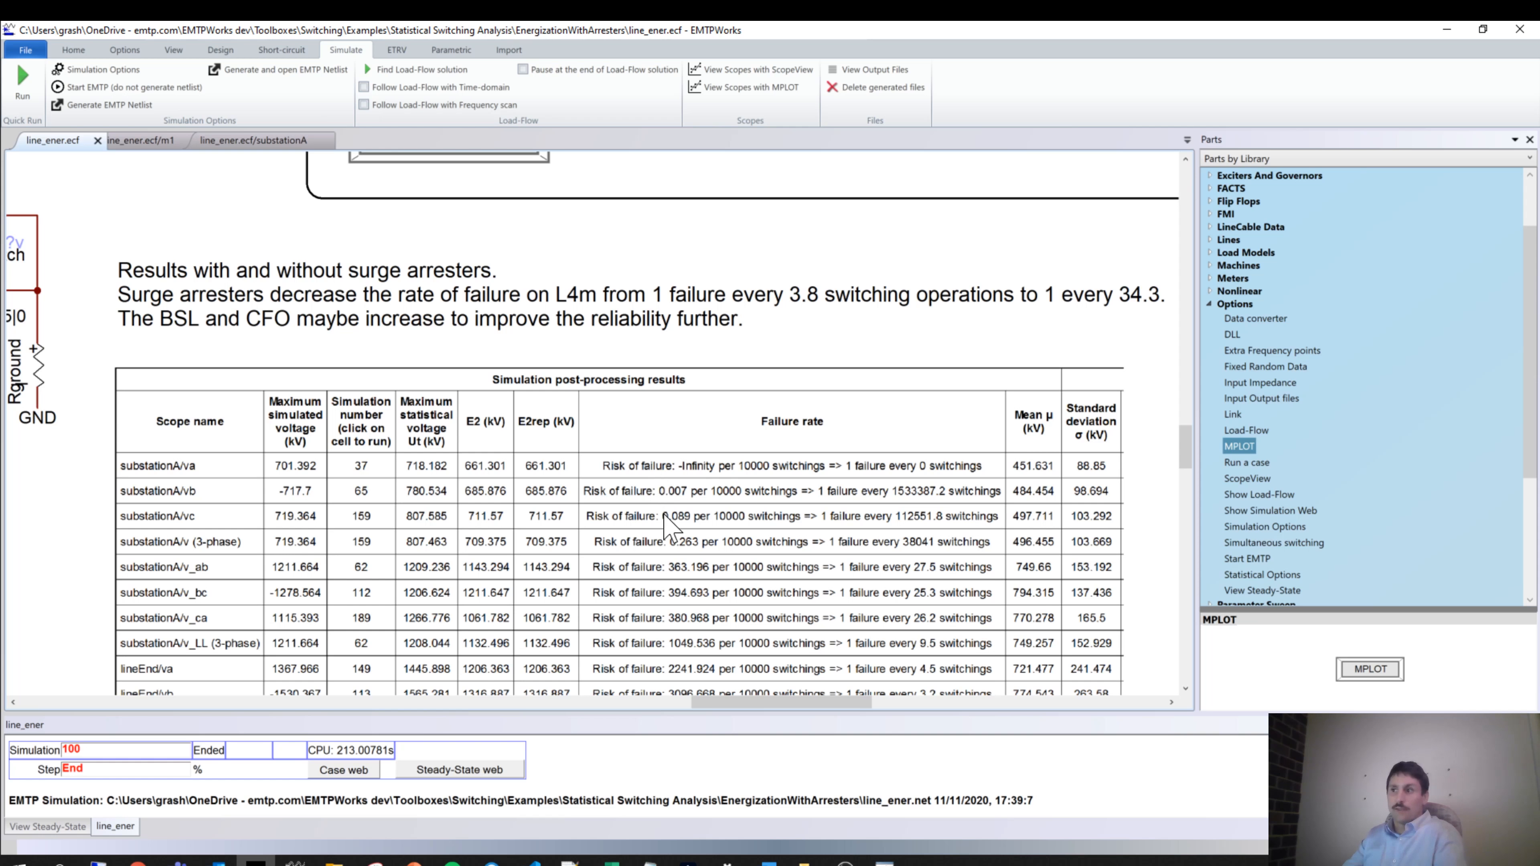
scroll(236, 470, "up", 3)
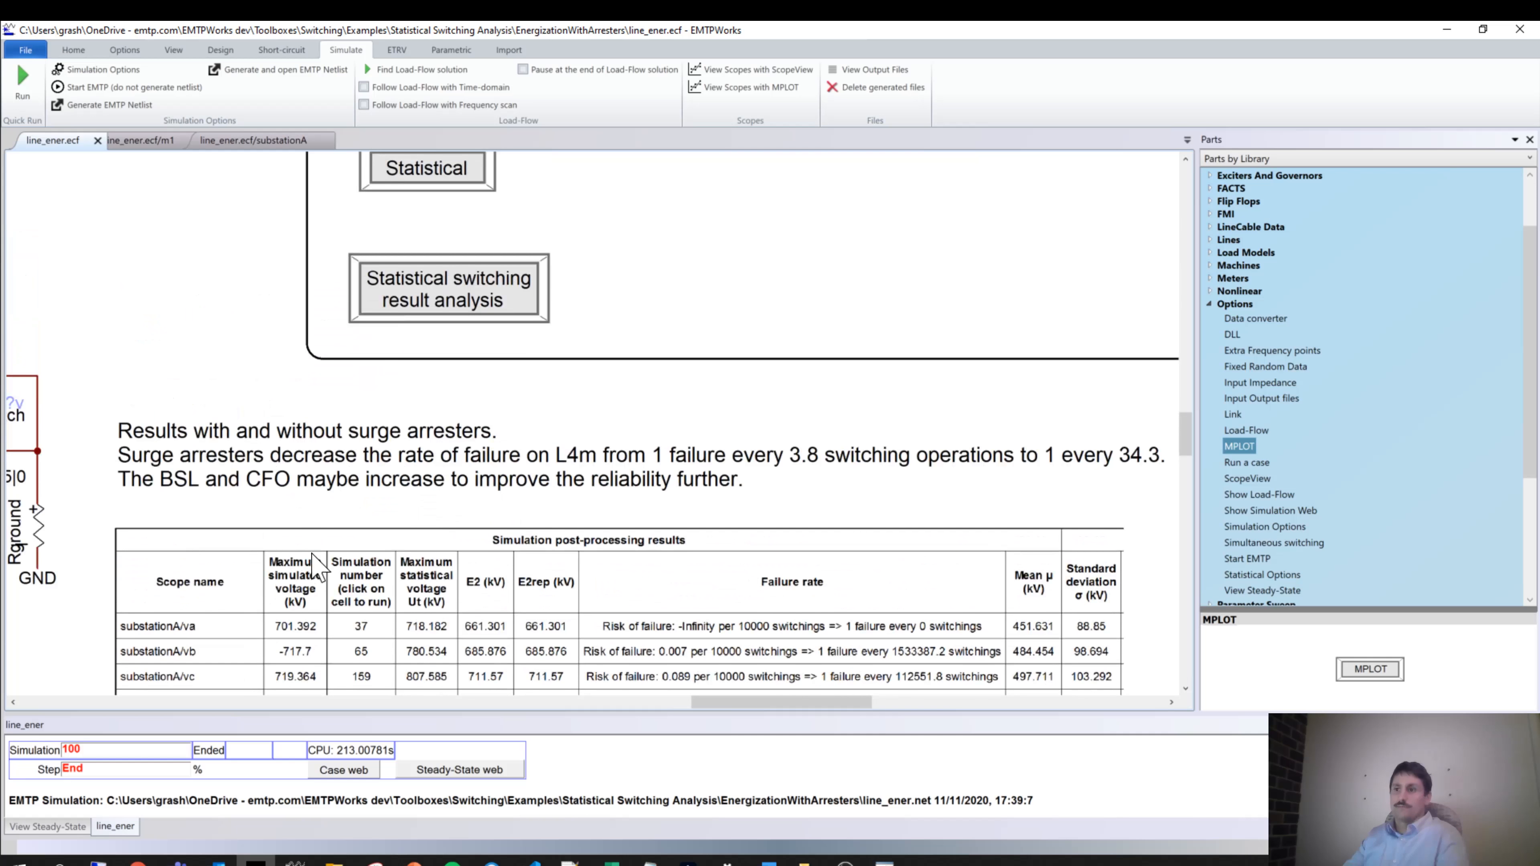
scroll(328, 476, "down", 2)
scroll(328, 476, "down", 2)
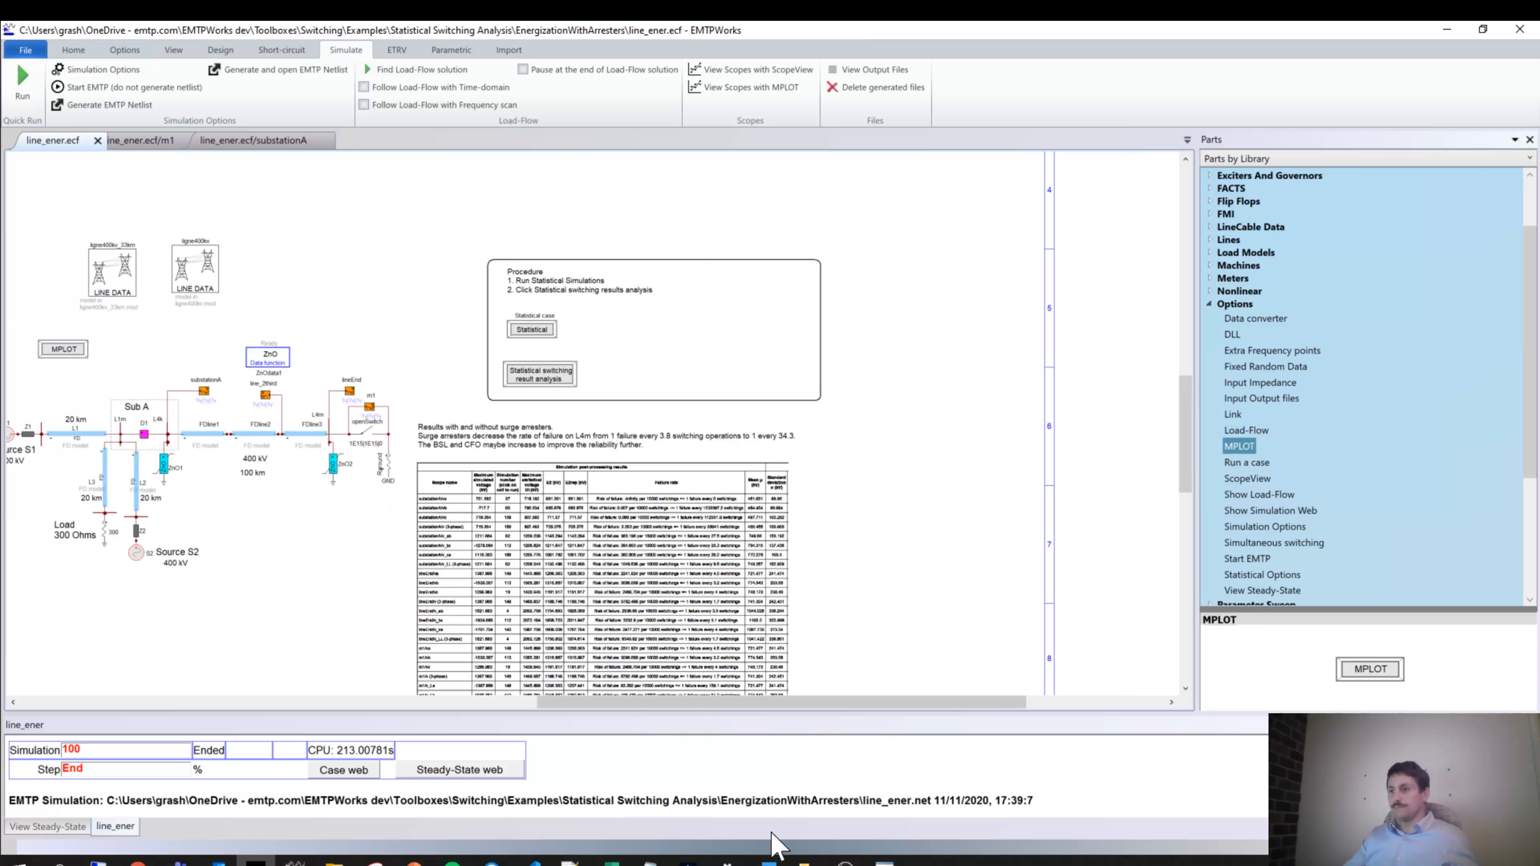
Return to the MPLOT window and remove all m1 minimum and maximum variables from y
mouse_move(884, 860)
left_click(947, 814)
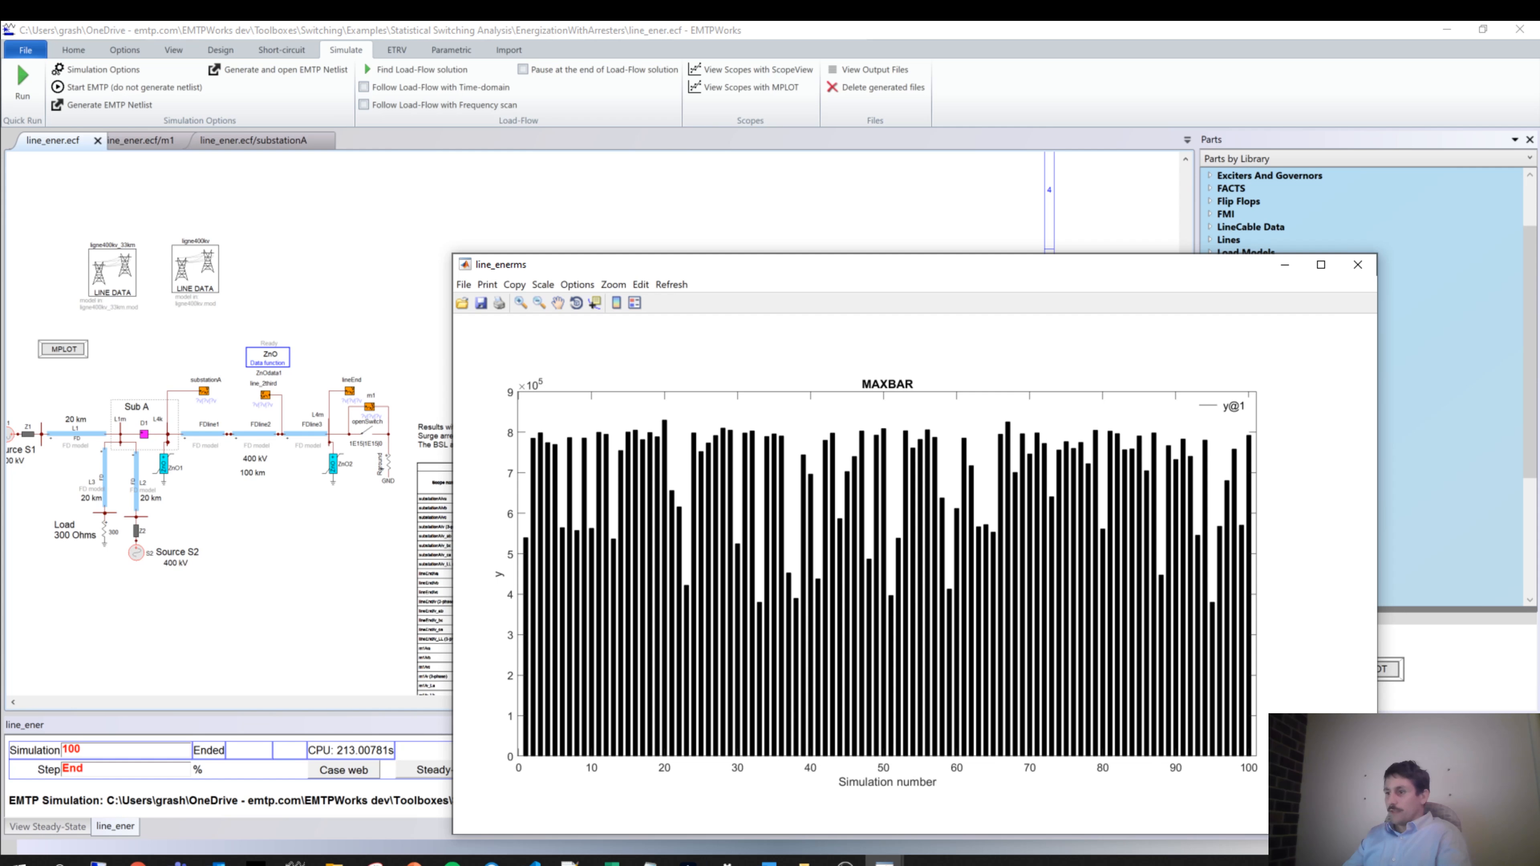
mouse_move(885, 862)
left_click(808, 795)
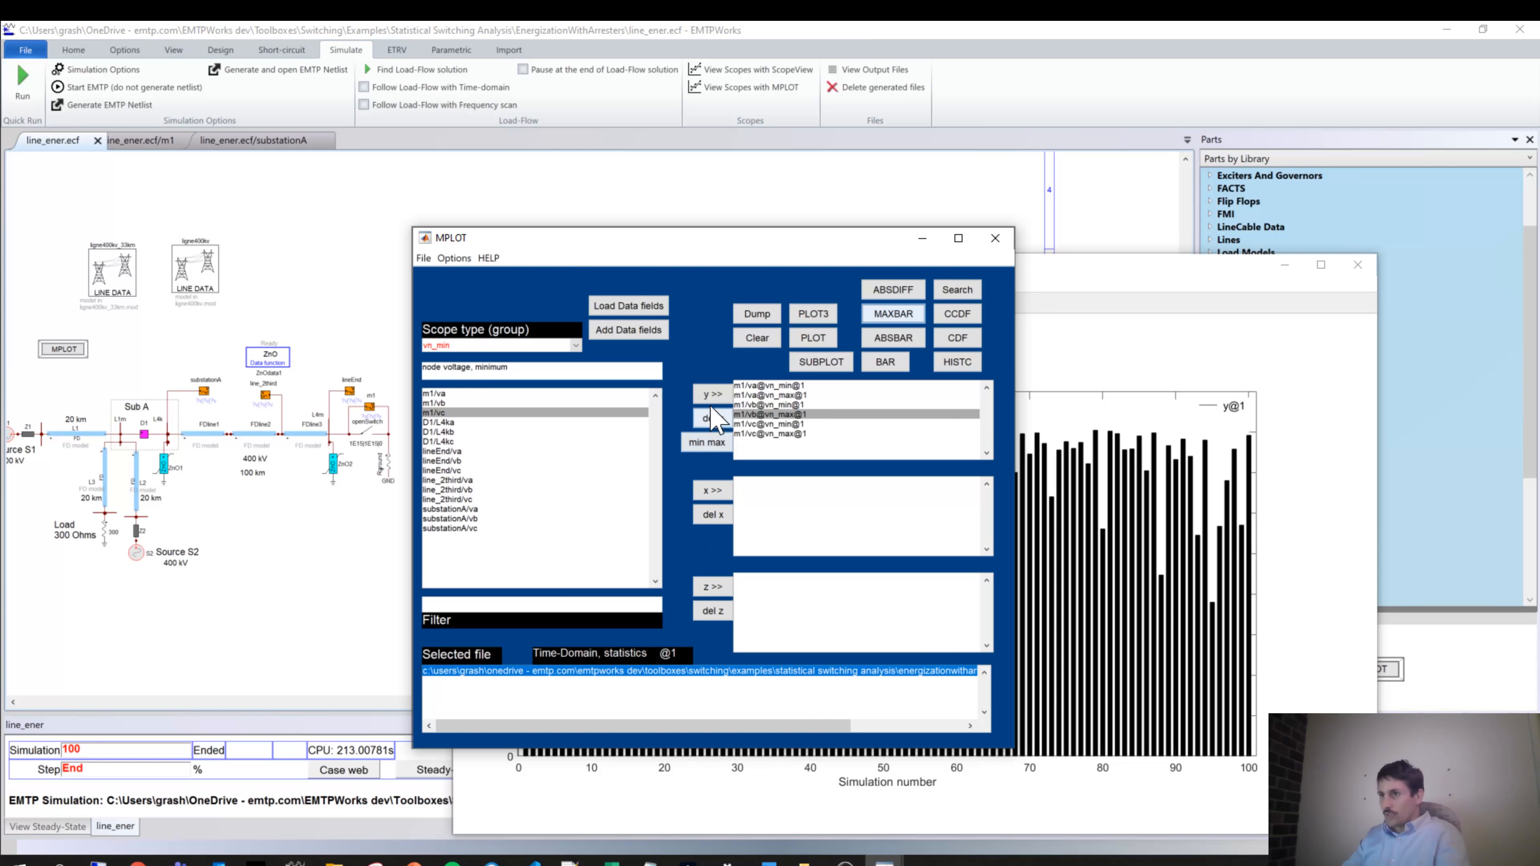
left_click_drag(758, 386, 761, 434)
left_click(718, 420)
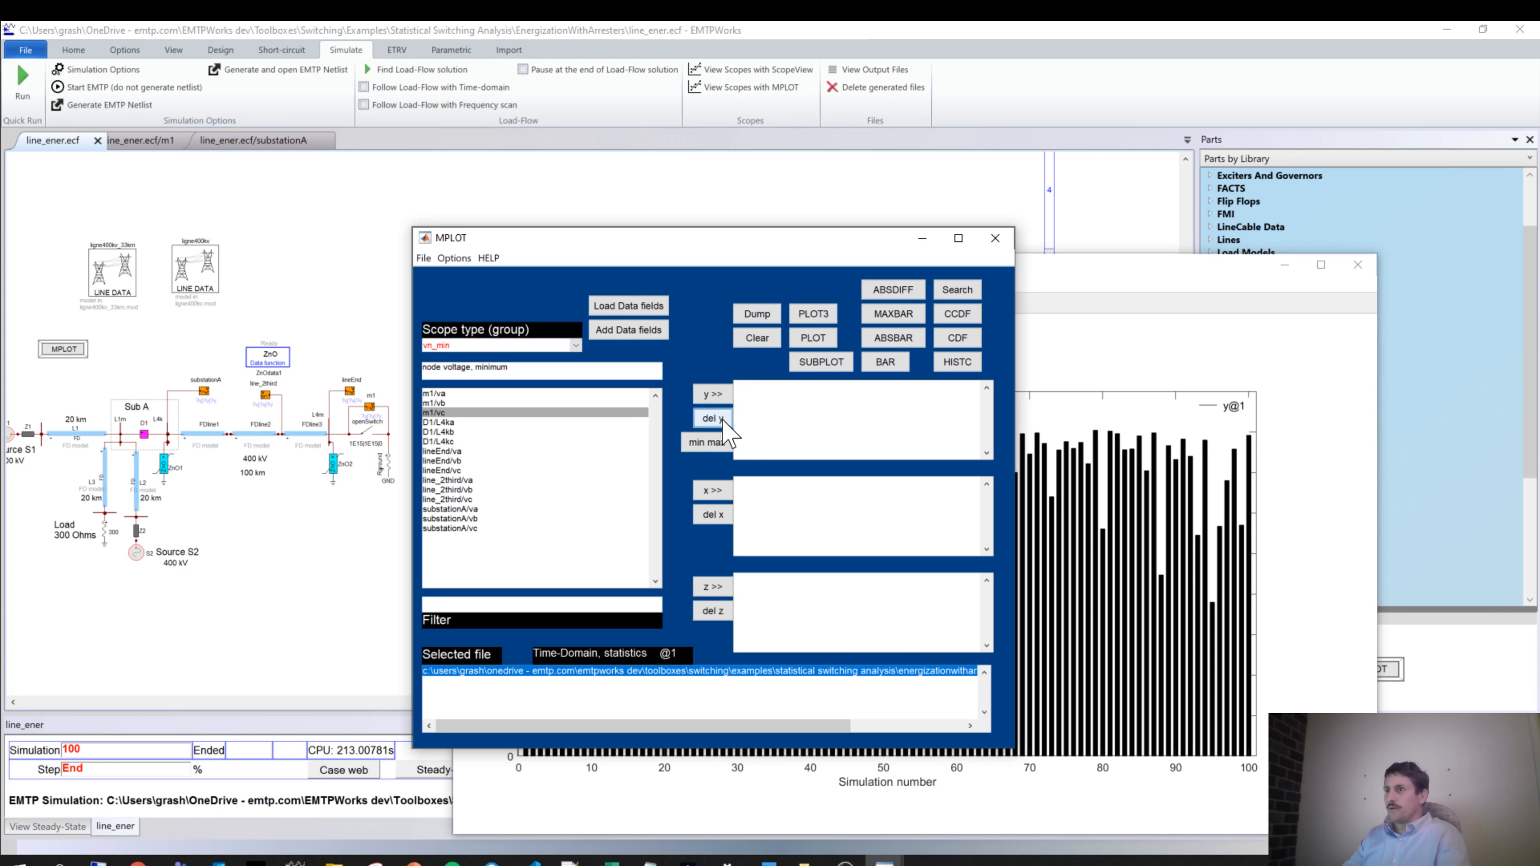
Add the minimum and maximum voltages of m1/va, m1/vb and m1/vc to y, inspect their CDF plot and close it
left_click(504, 394)
left_click(706, 441)
left_click(706, 442)
left_click(442, 412)
left_click(706, 442)
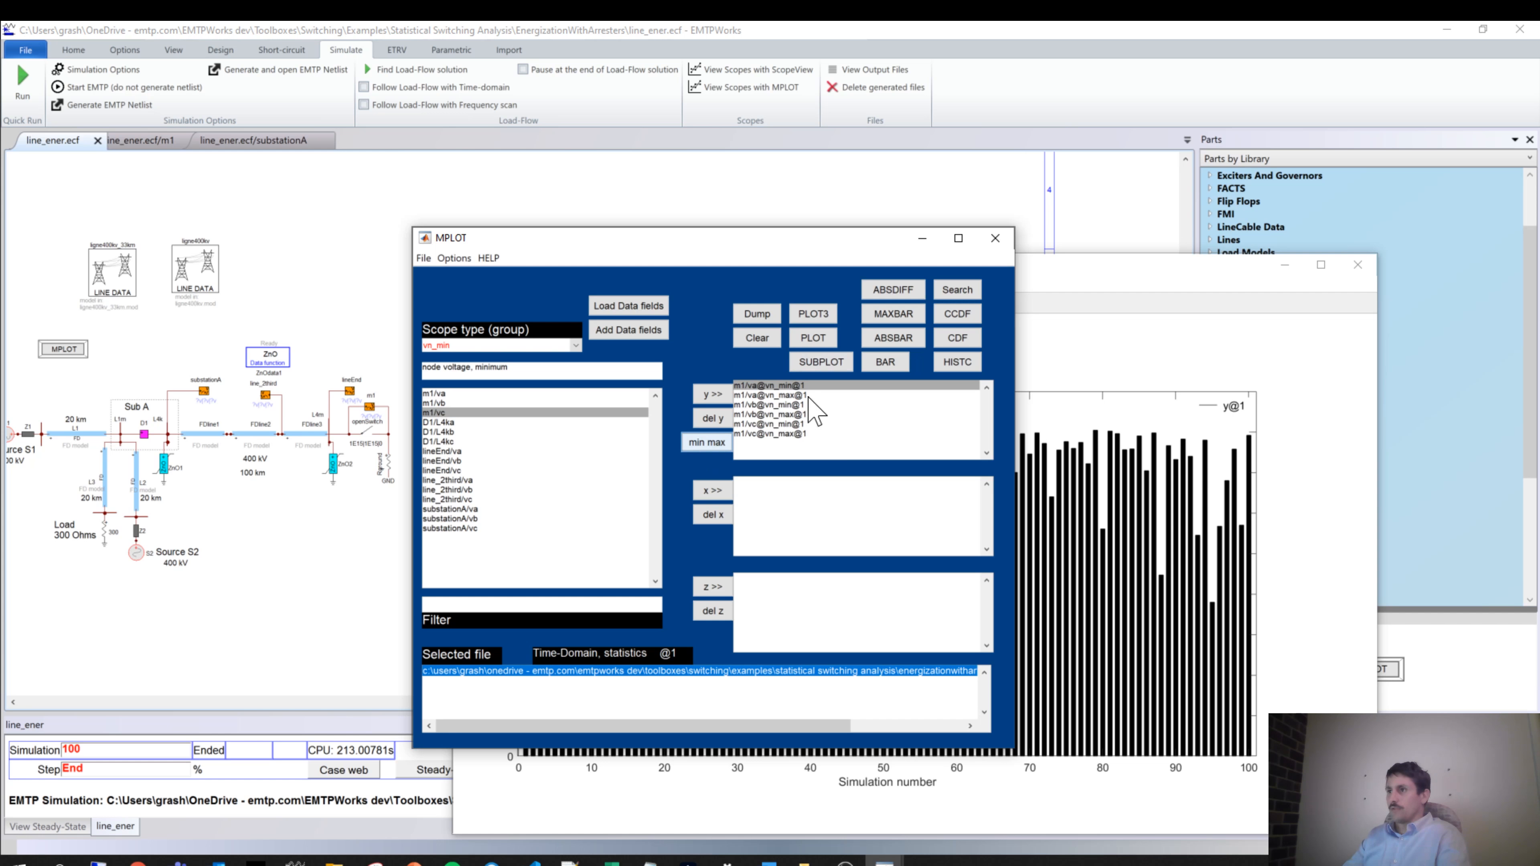
left_click(945, 338)
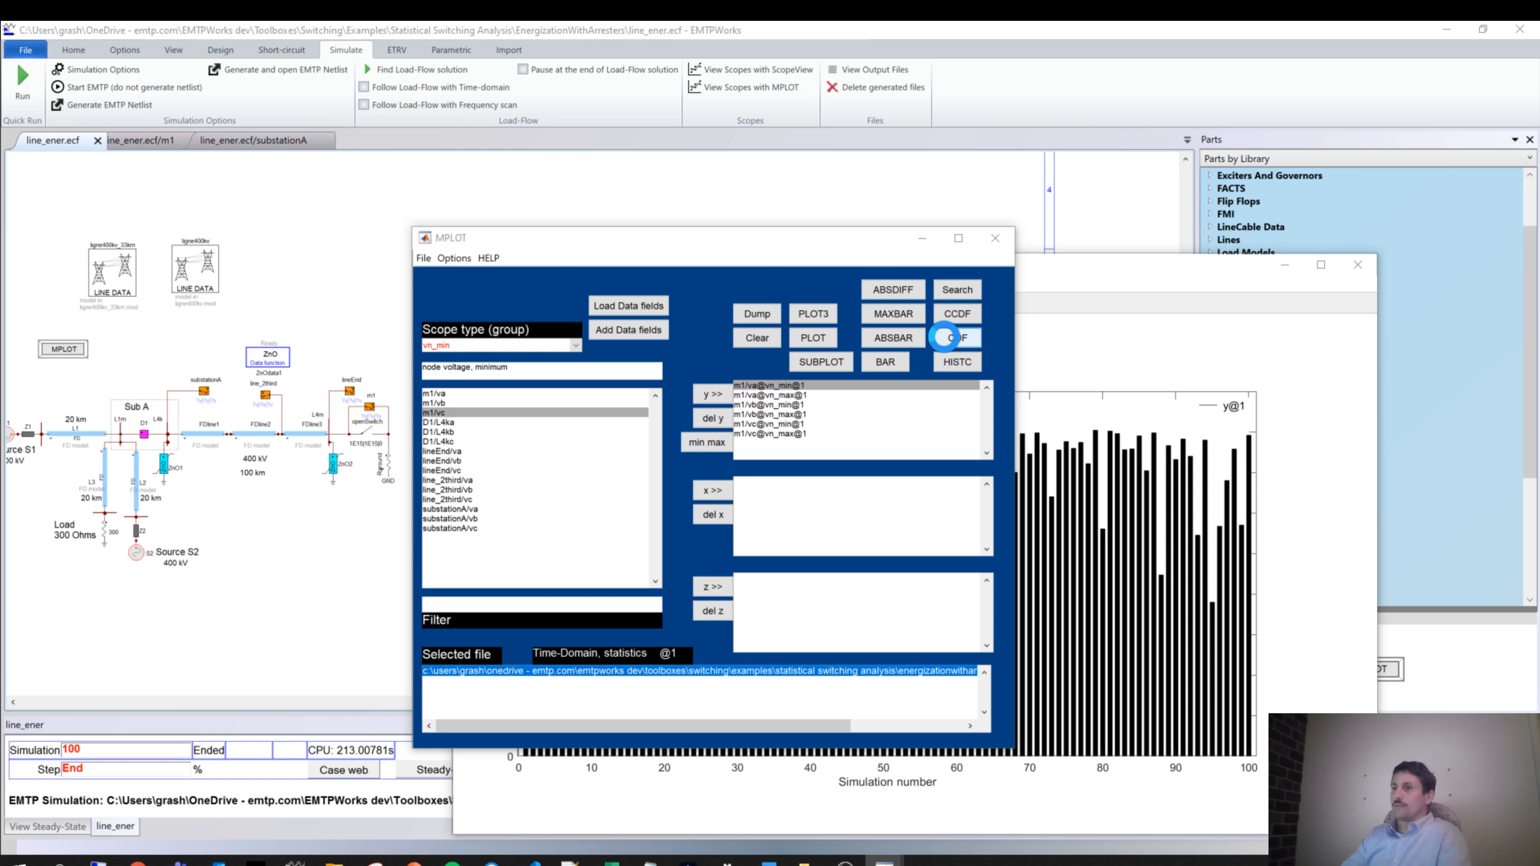
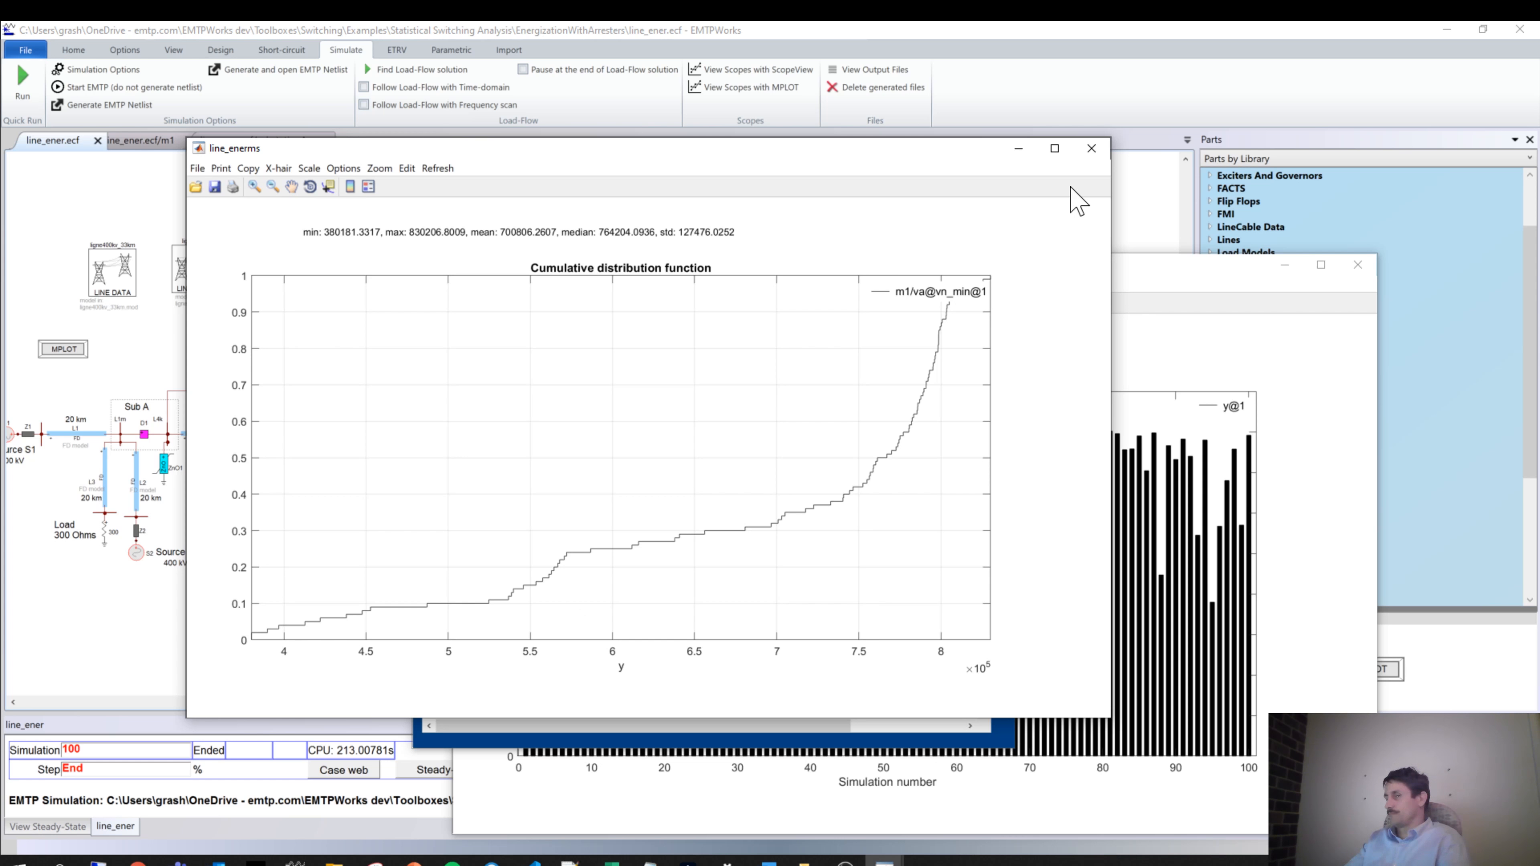
left_click(1091, 148)
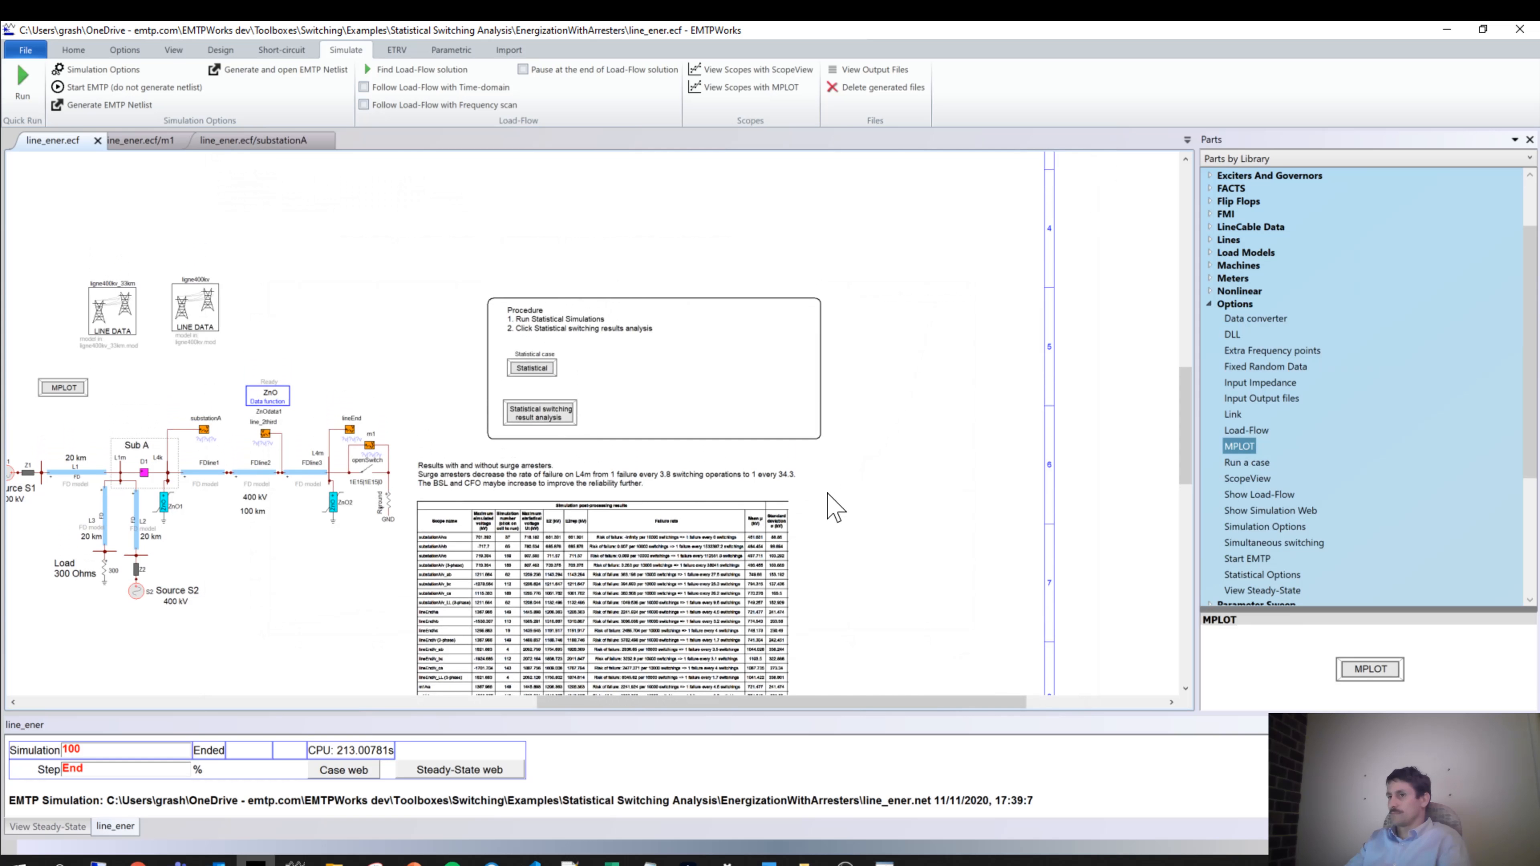
Bring MPLOT back to the front and remove all six m1 voltage variables from y
scroll(834, 509, "down", 1)
left_click(805, 860)
left_click(807, 807)
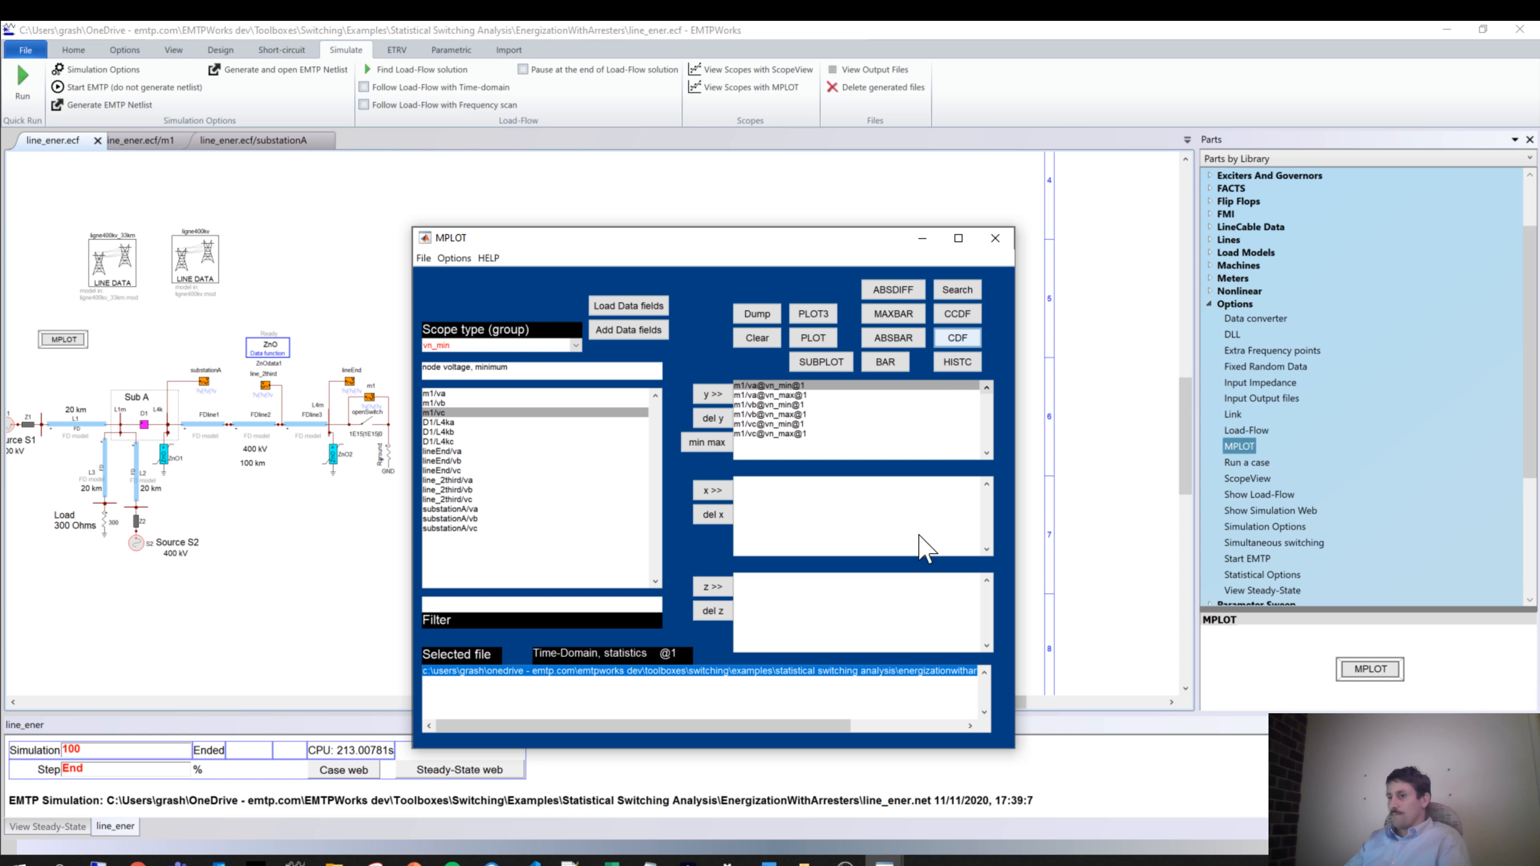
left_click(713, 423)
left_click(713, 423)
left_click(713, 424)
left_click(713, 423)
left_click(713, 423)
left_click(714, 423)
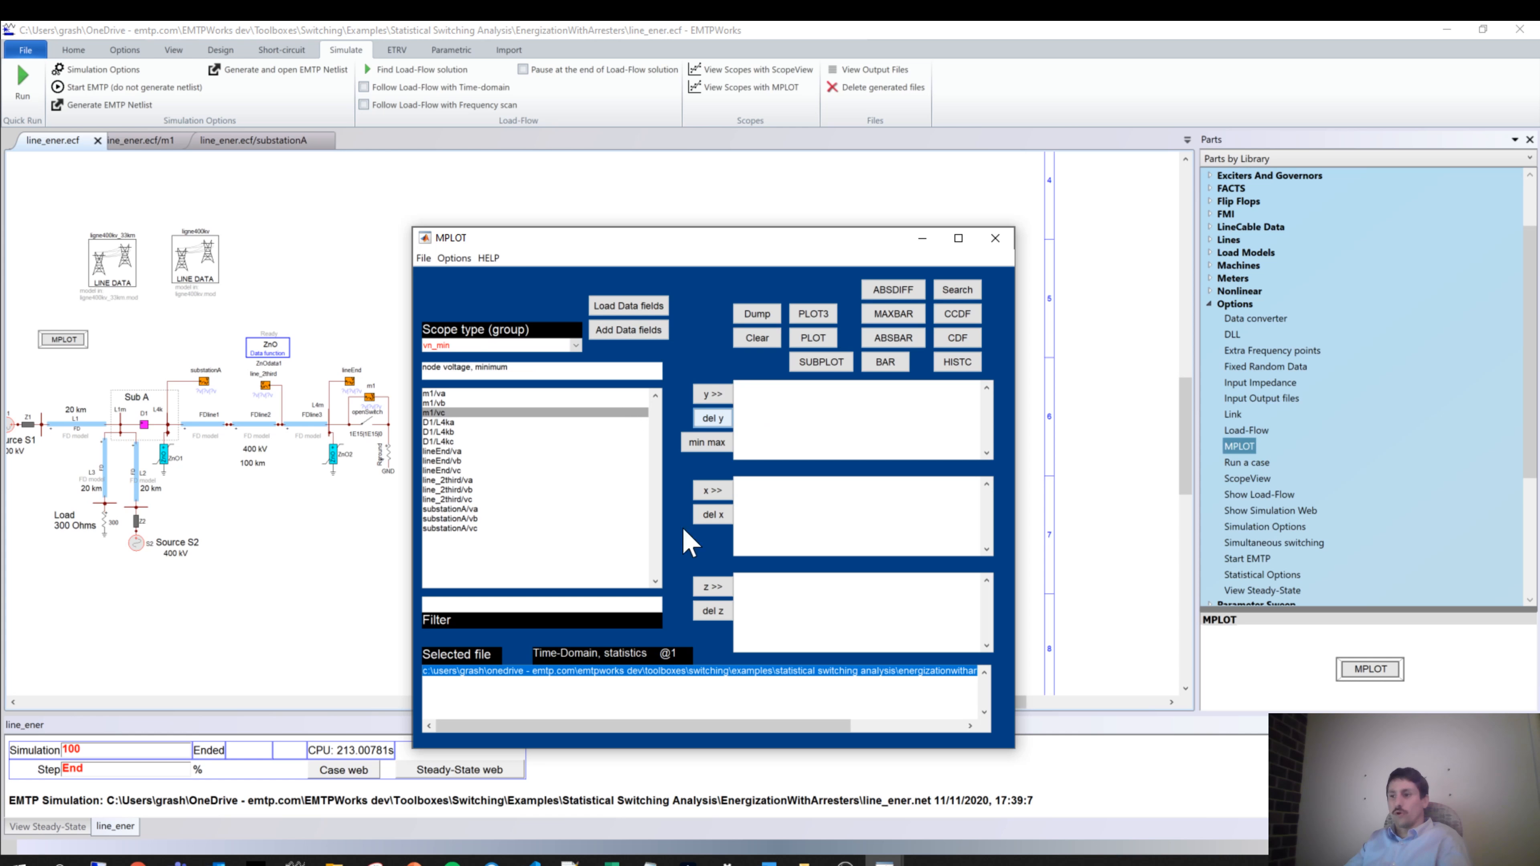
Bring back the three-phase MAXBAR plot and zoom in on the tallest bar around simulation 20
left_click(937, 813)
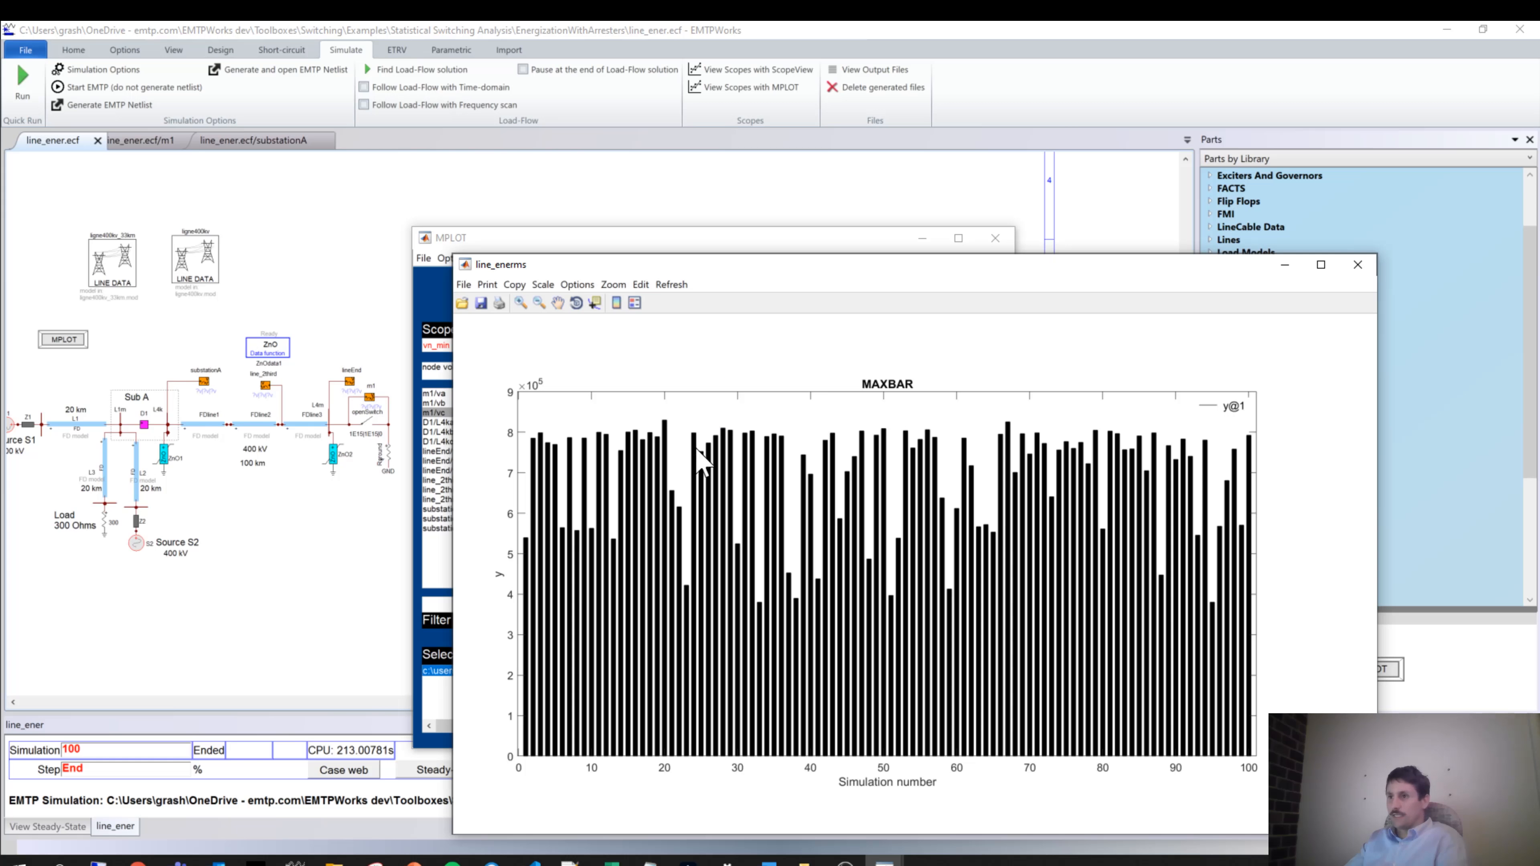
left_click(525, 305)
left_click_drag(658, 405, 677, 437)
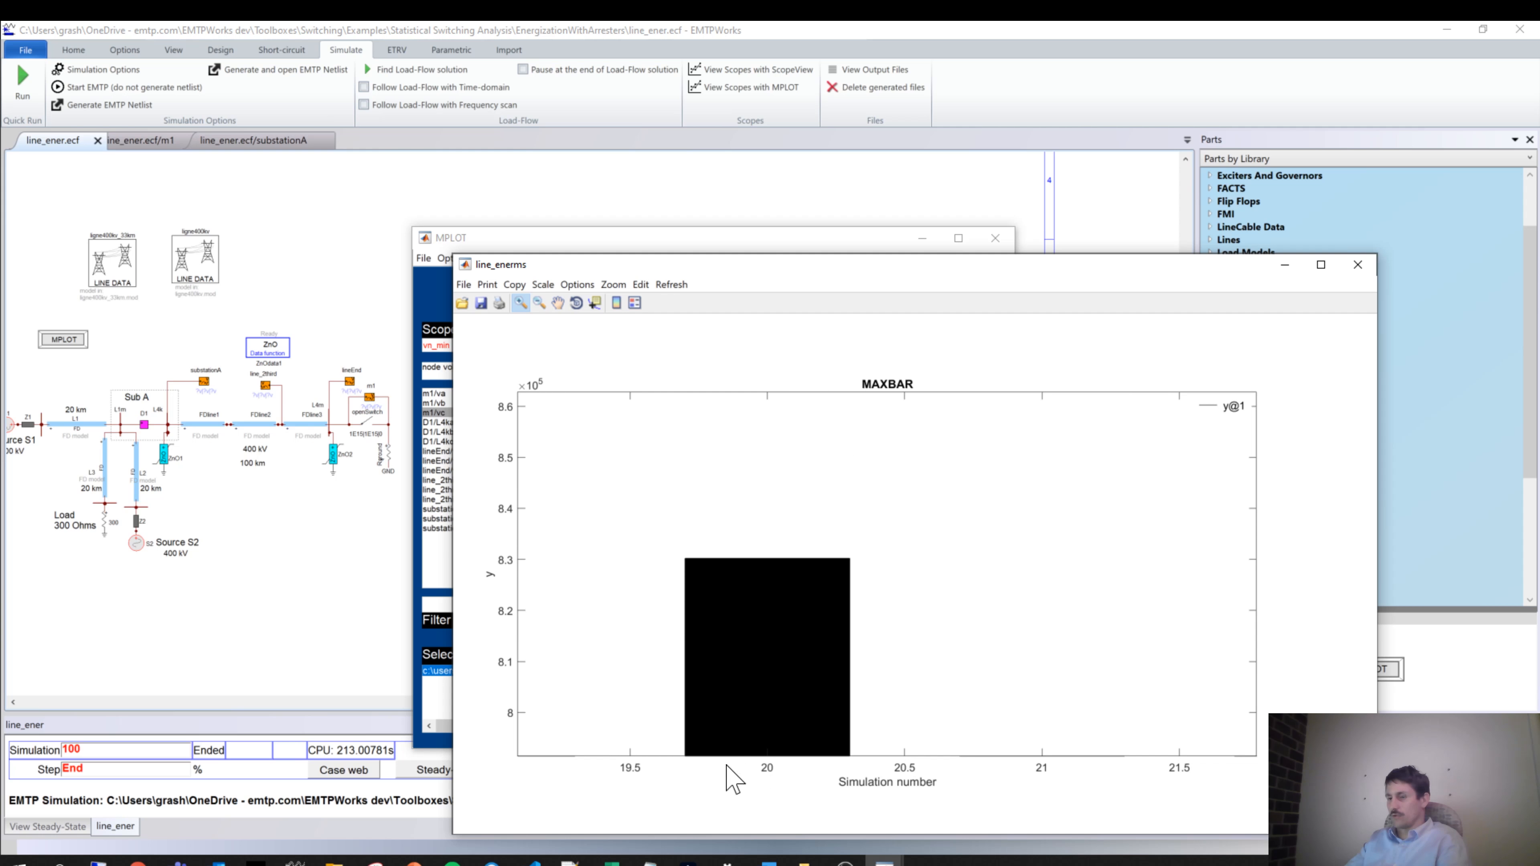
Switch MPLOT's scope group to t_stat and add the random times of D1/SW3a, D1/SW3b and D1/SW3c to y
left_click(443, 313)
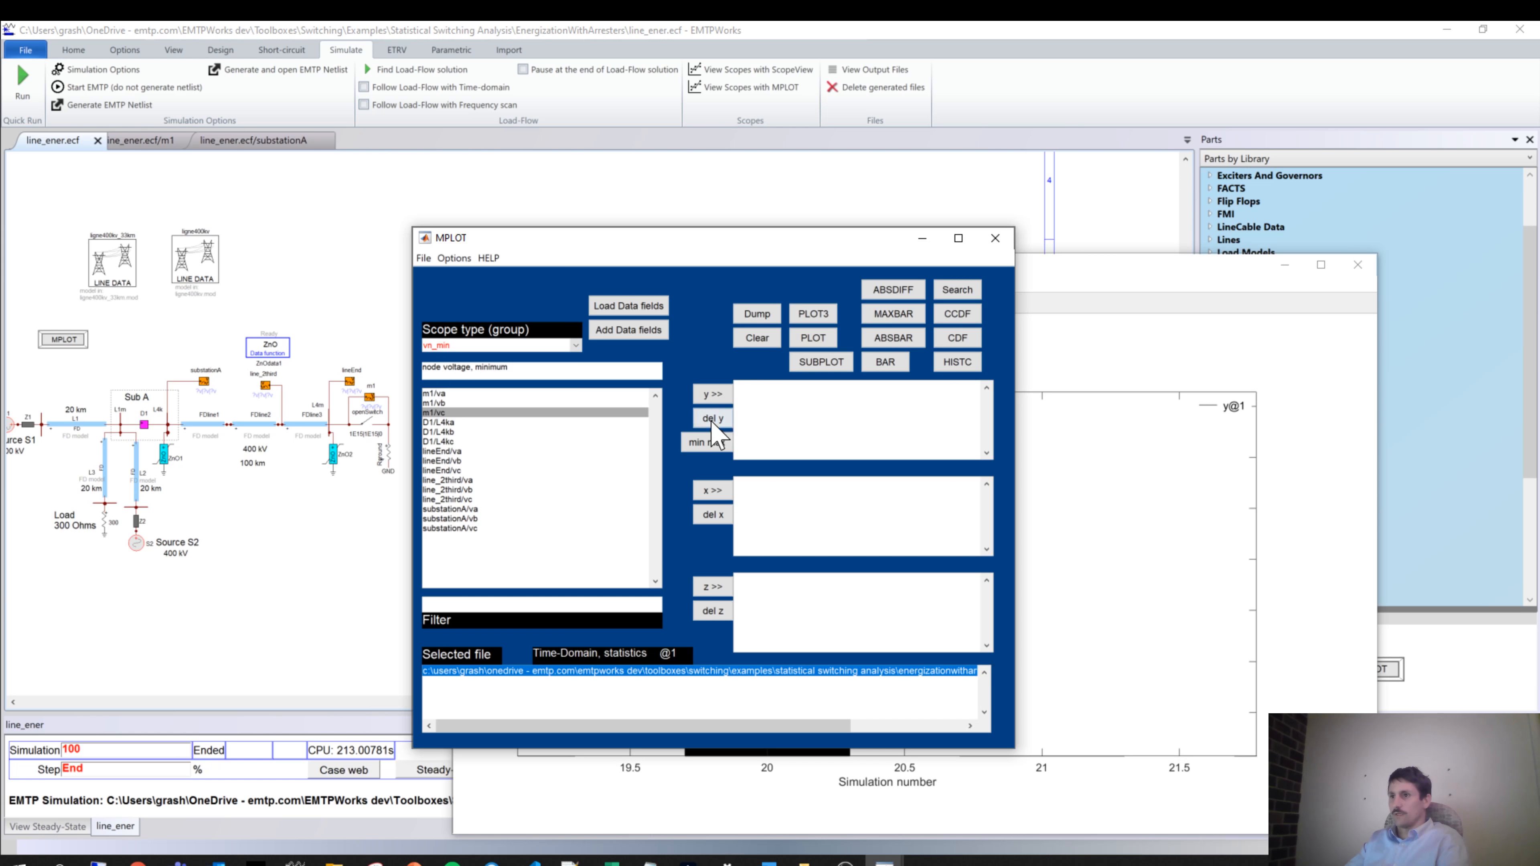
left_click(455, 345)
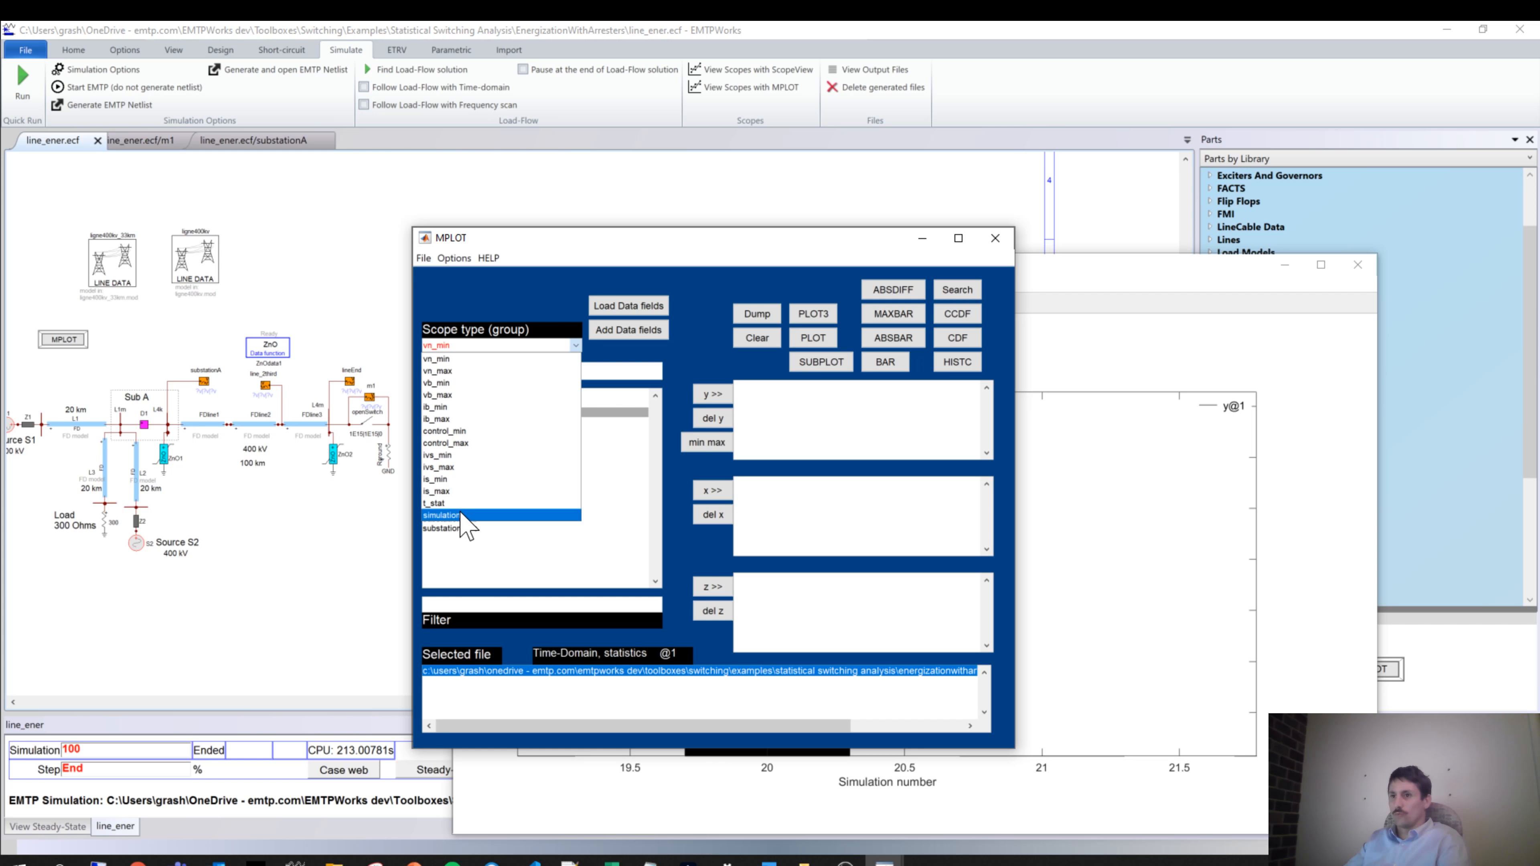
left_click(468, 521)
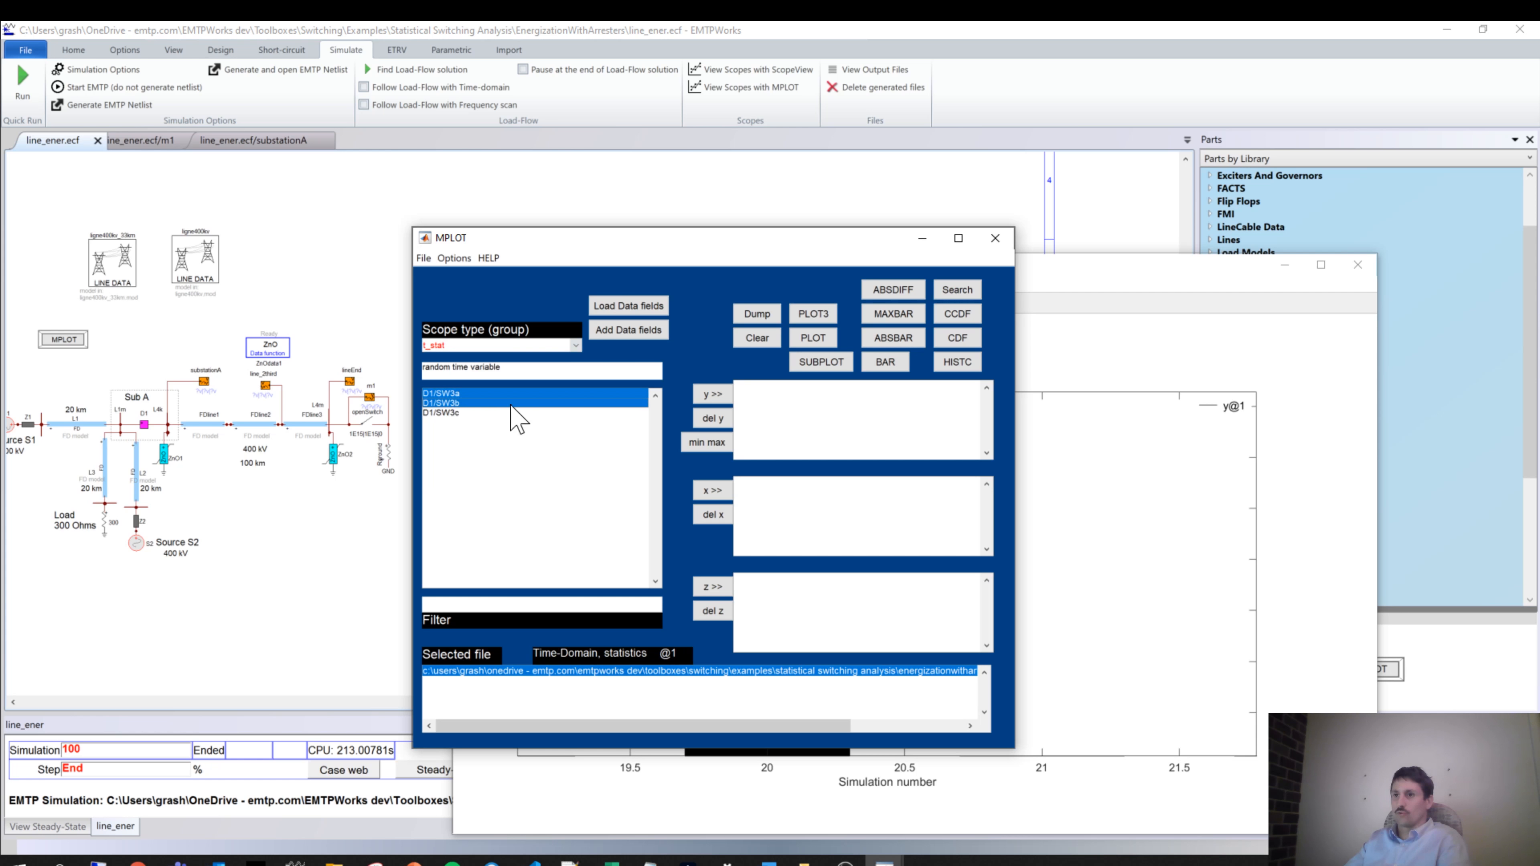
left_click_drag(498, 394, 503, 414)
left_click(712, 394)
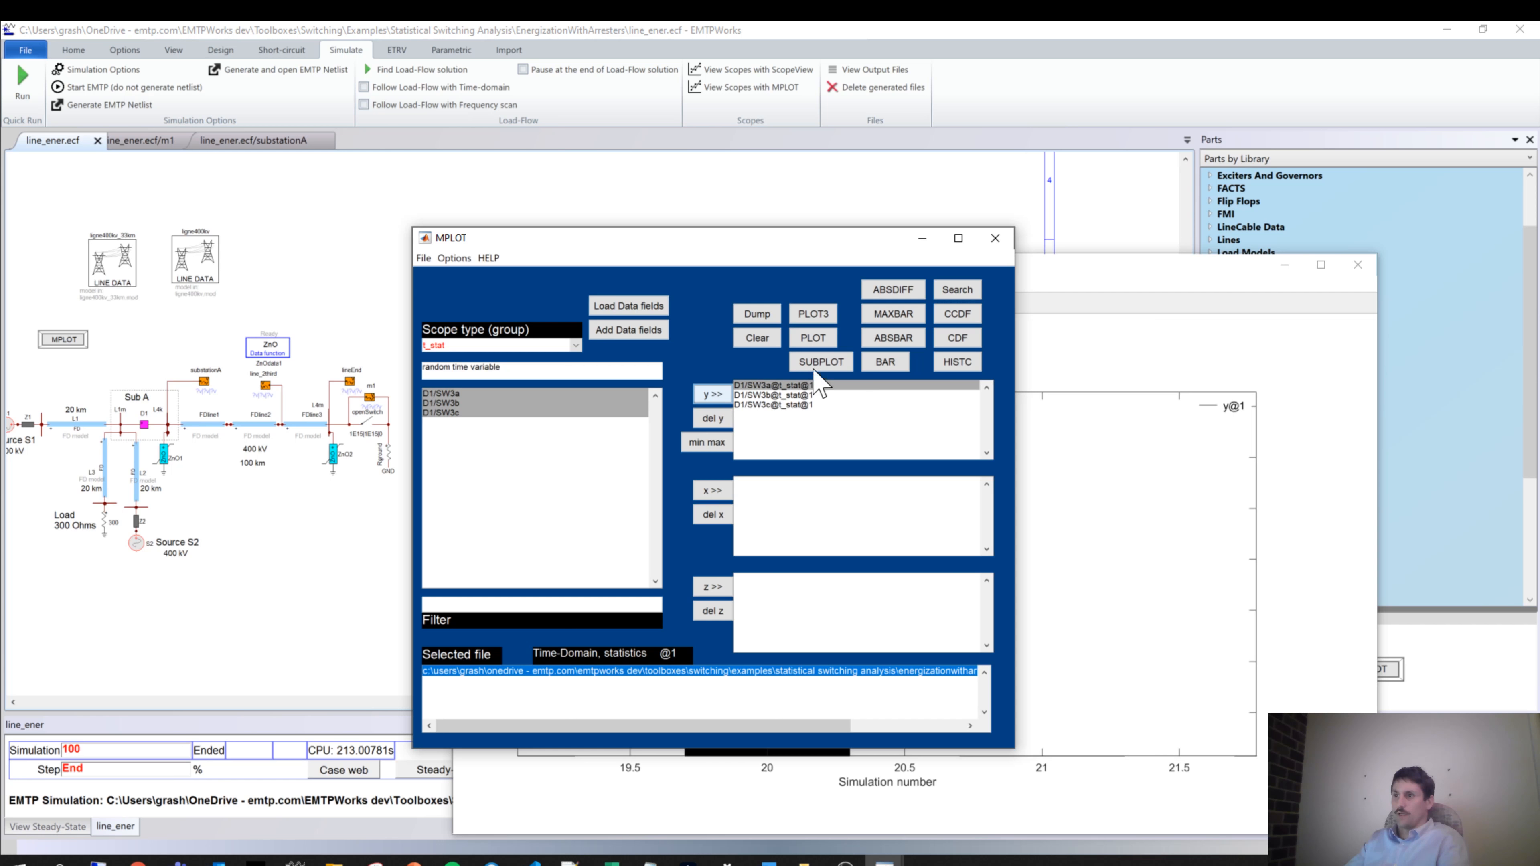
left_click_drag(606, 238, 771, 249)
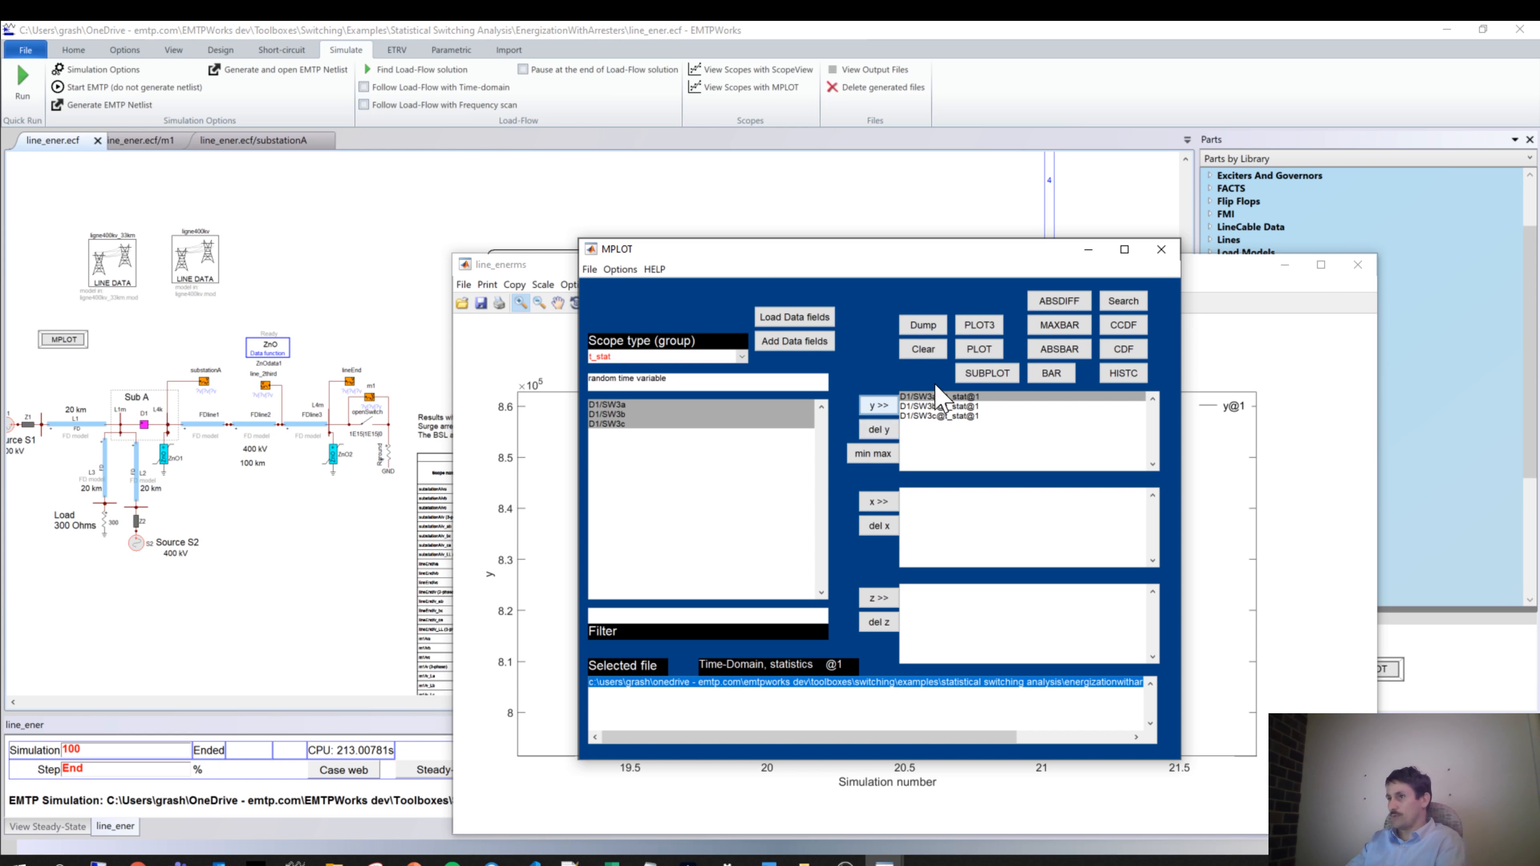
left_click(614, 270)
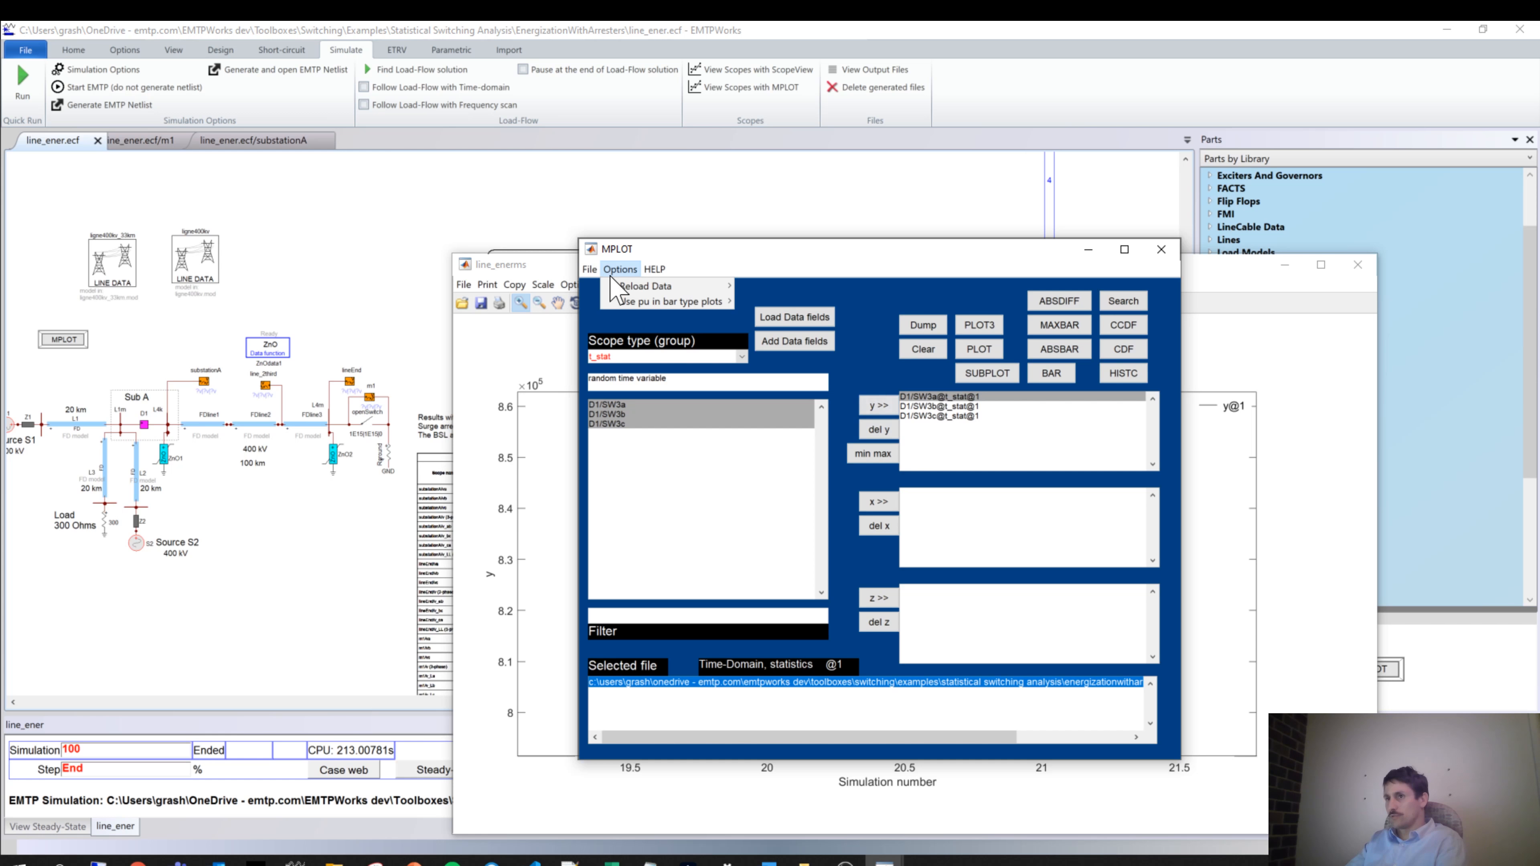
left_click_drag(507, 264, 472, 358)
left_click(688, 230)
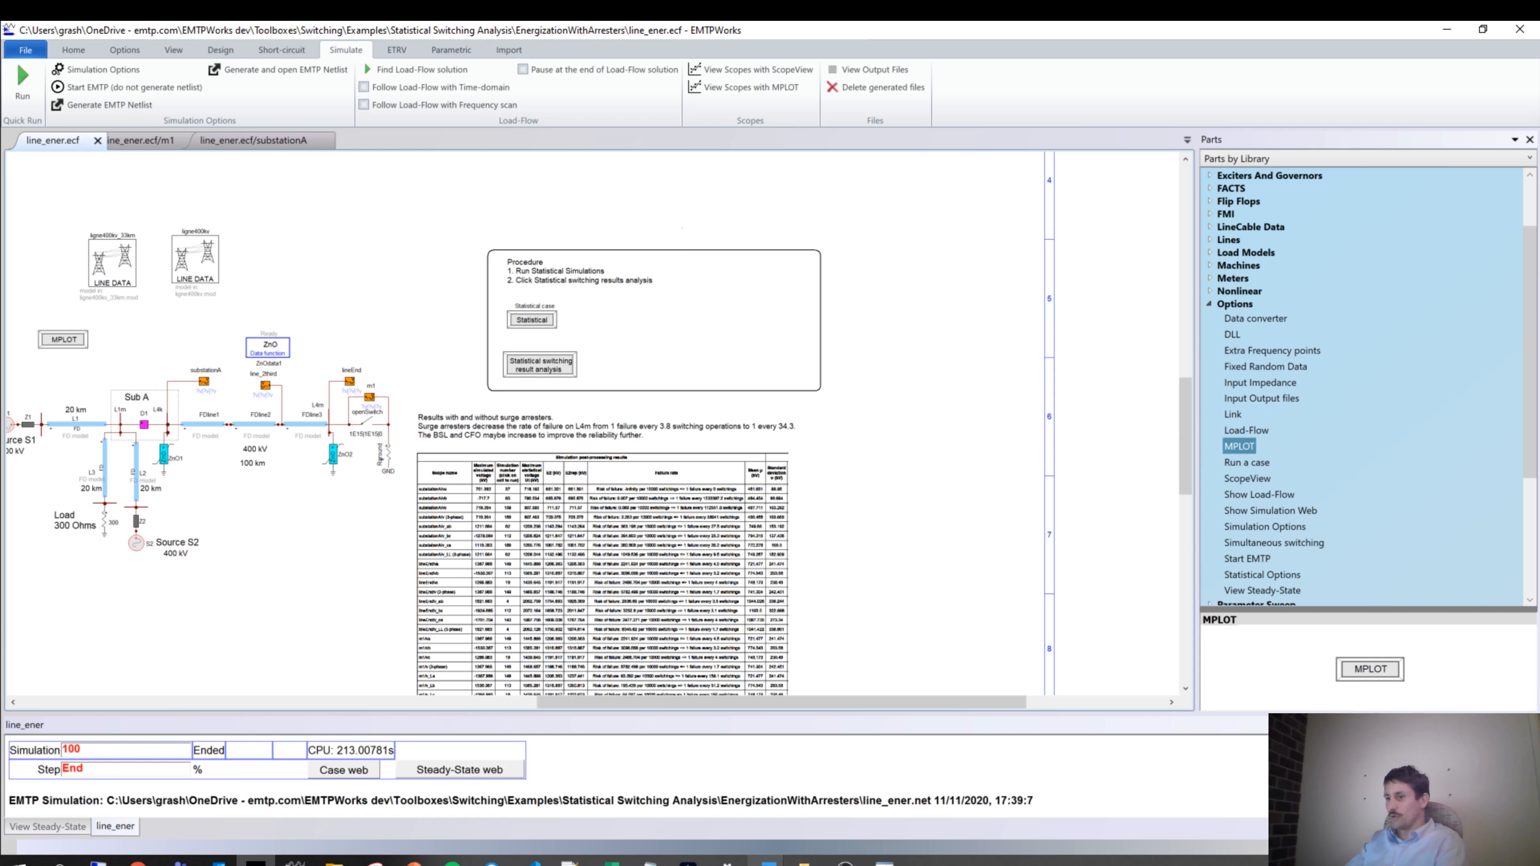
left_click(884, 861)
left_click(807, 795)
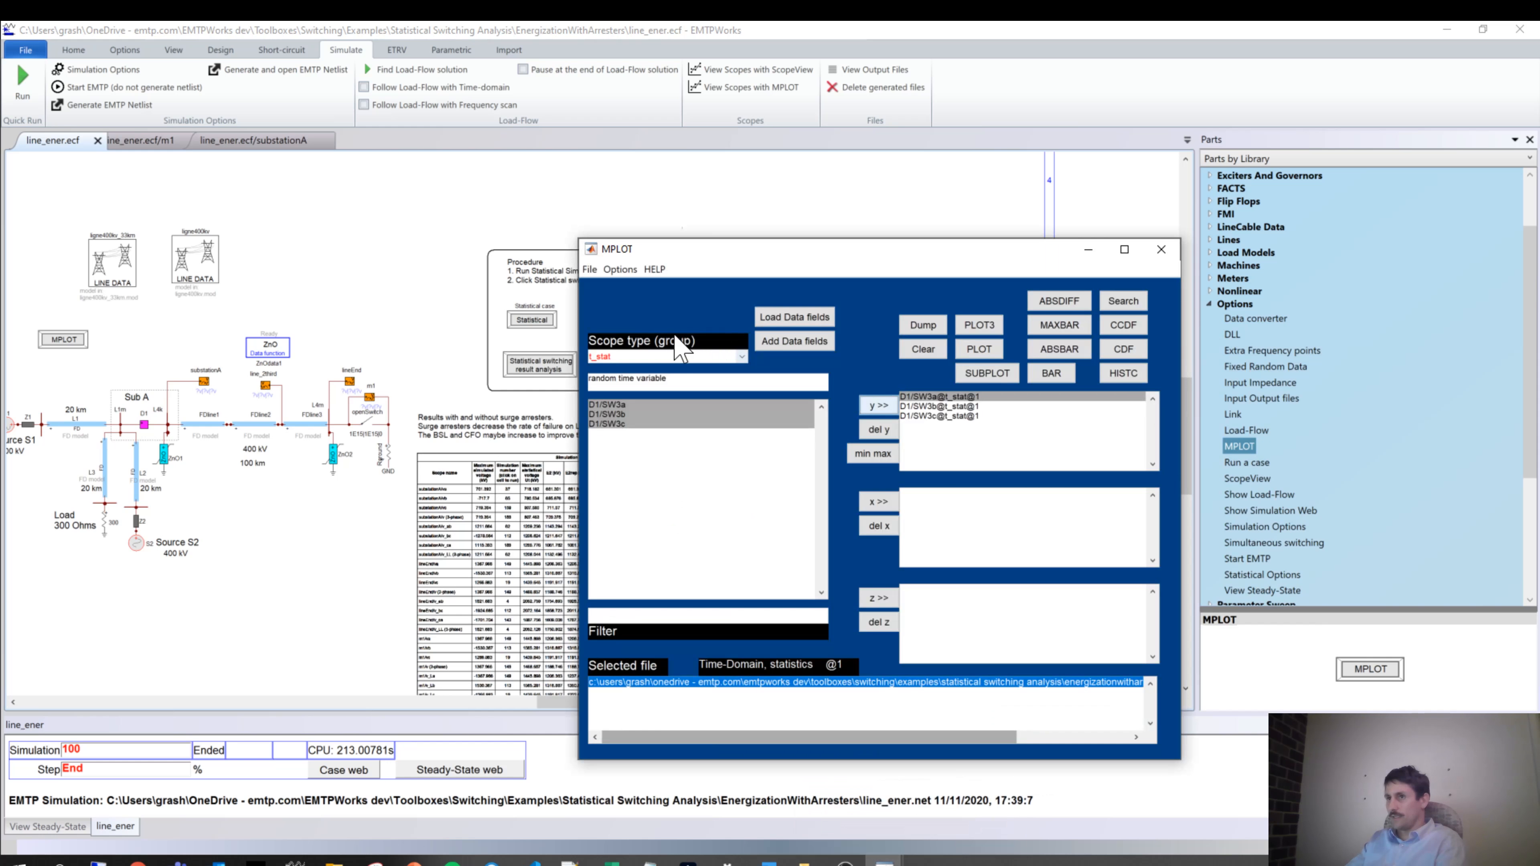
Save the y selections as random data for devices to switchingTimes in the 0 Temp folder, using simulation number 20
left_click(589, 269)
mouse_move(609, 301)
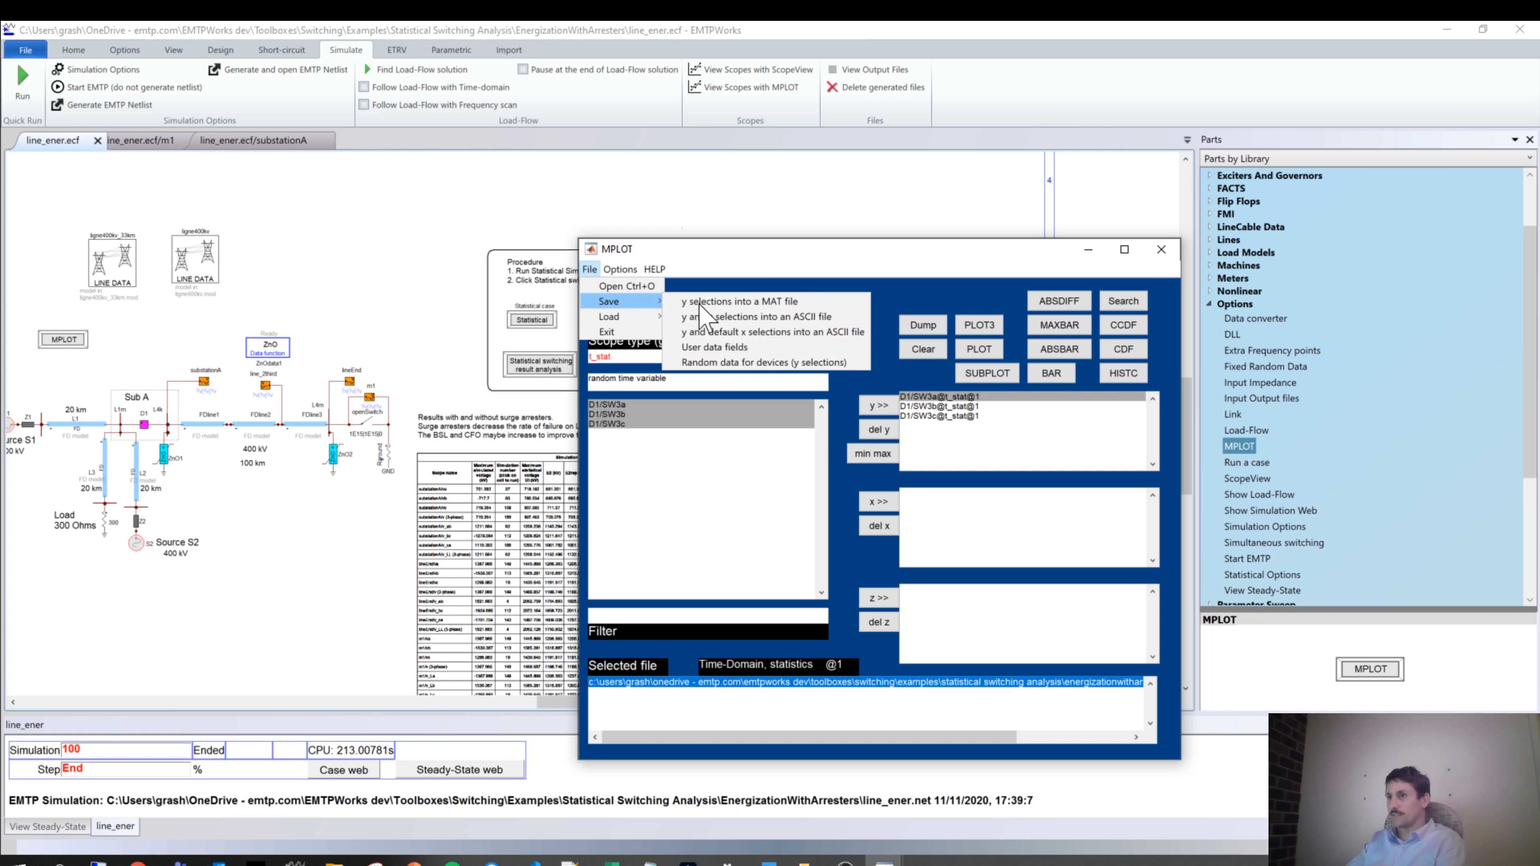
left_click(738, 363)
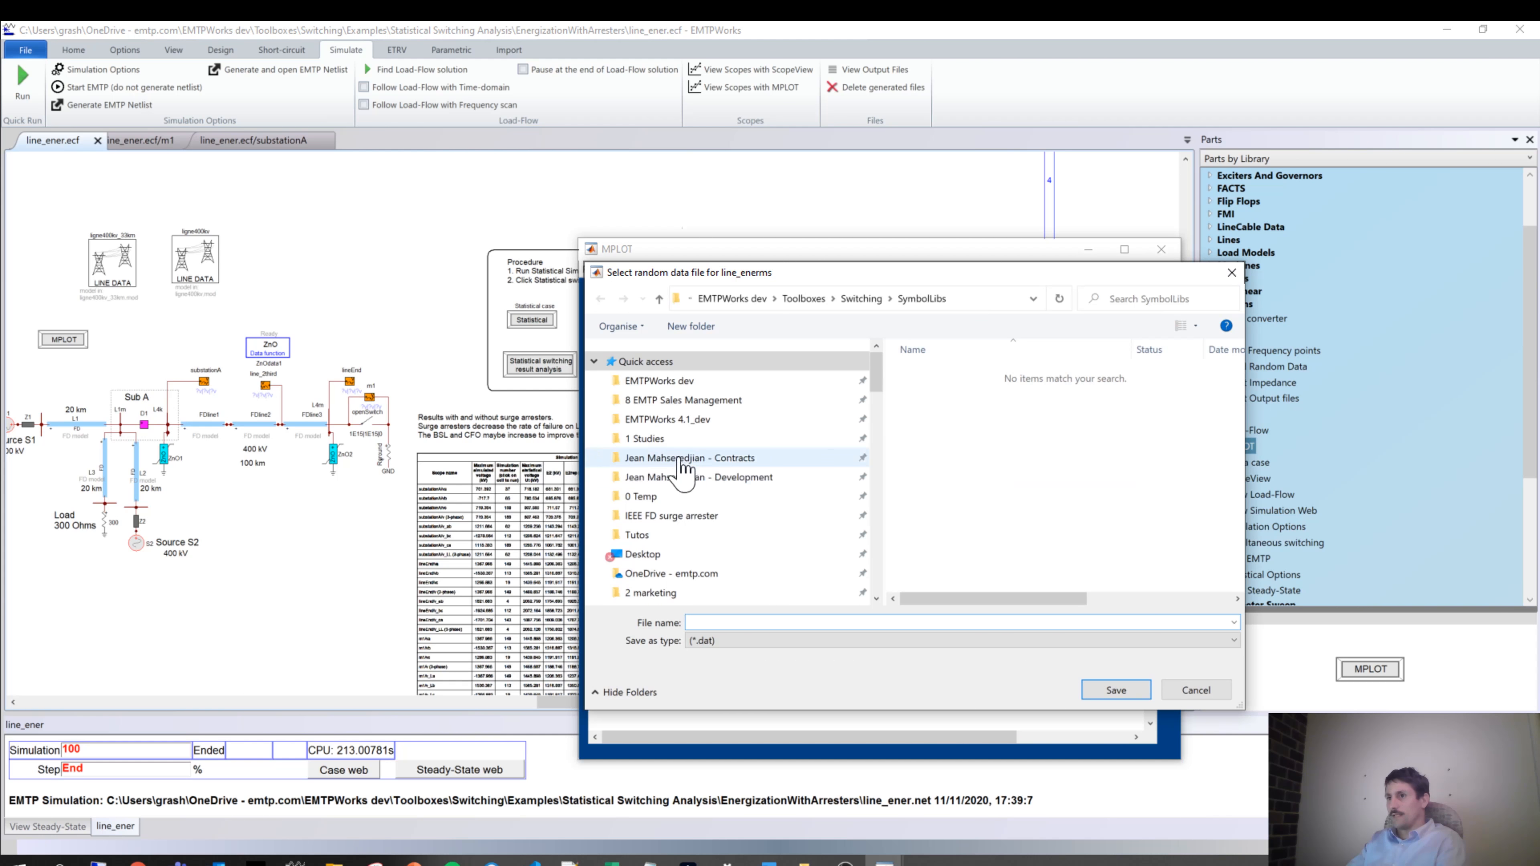
left_click(667, 496)
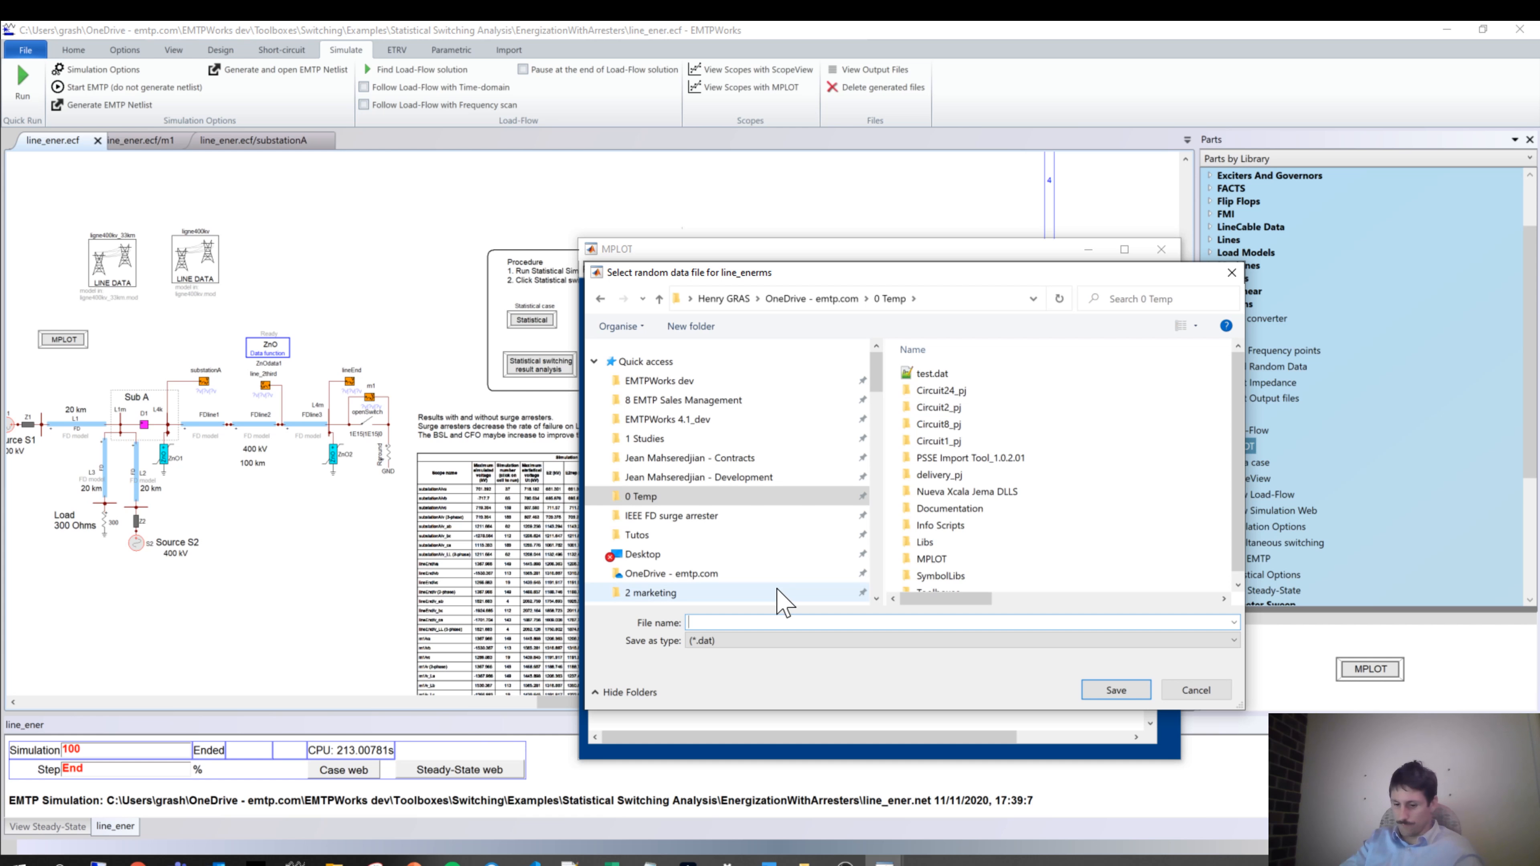
type("switchingTimes")
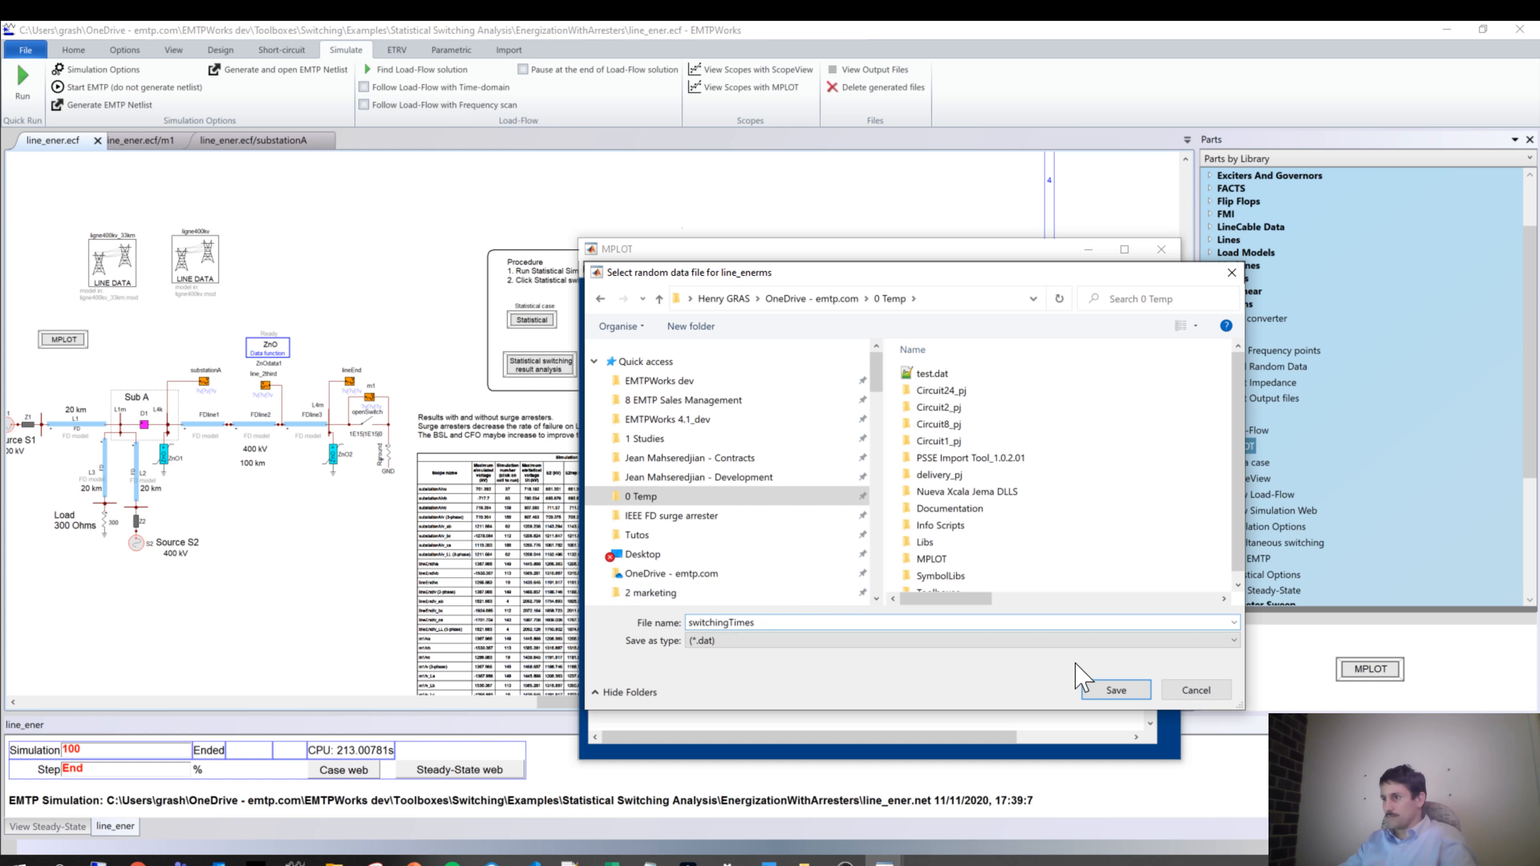
left_click(1116, 690)
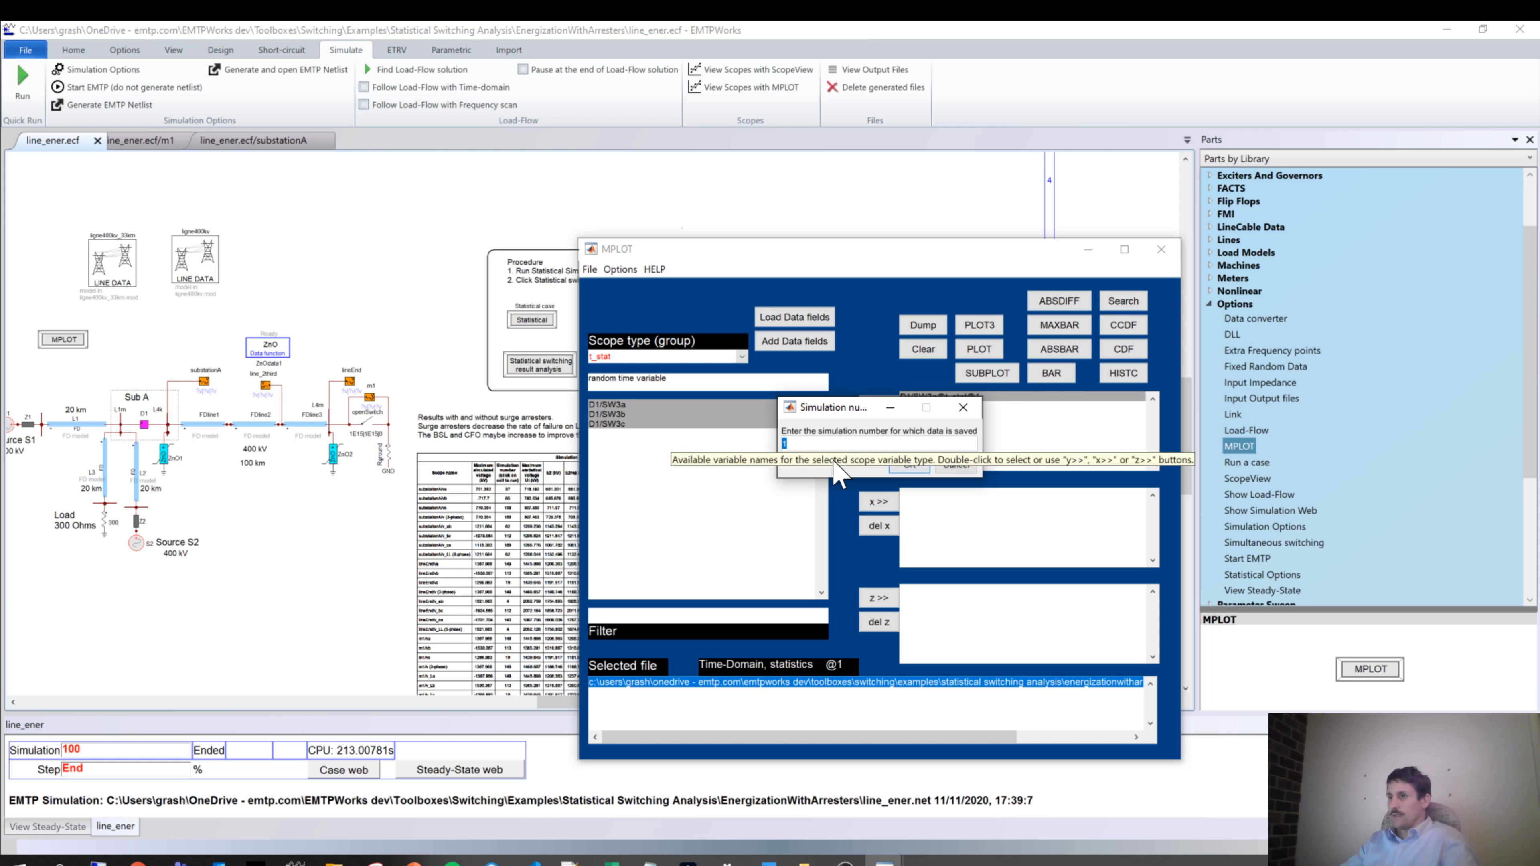
type("20")
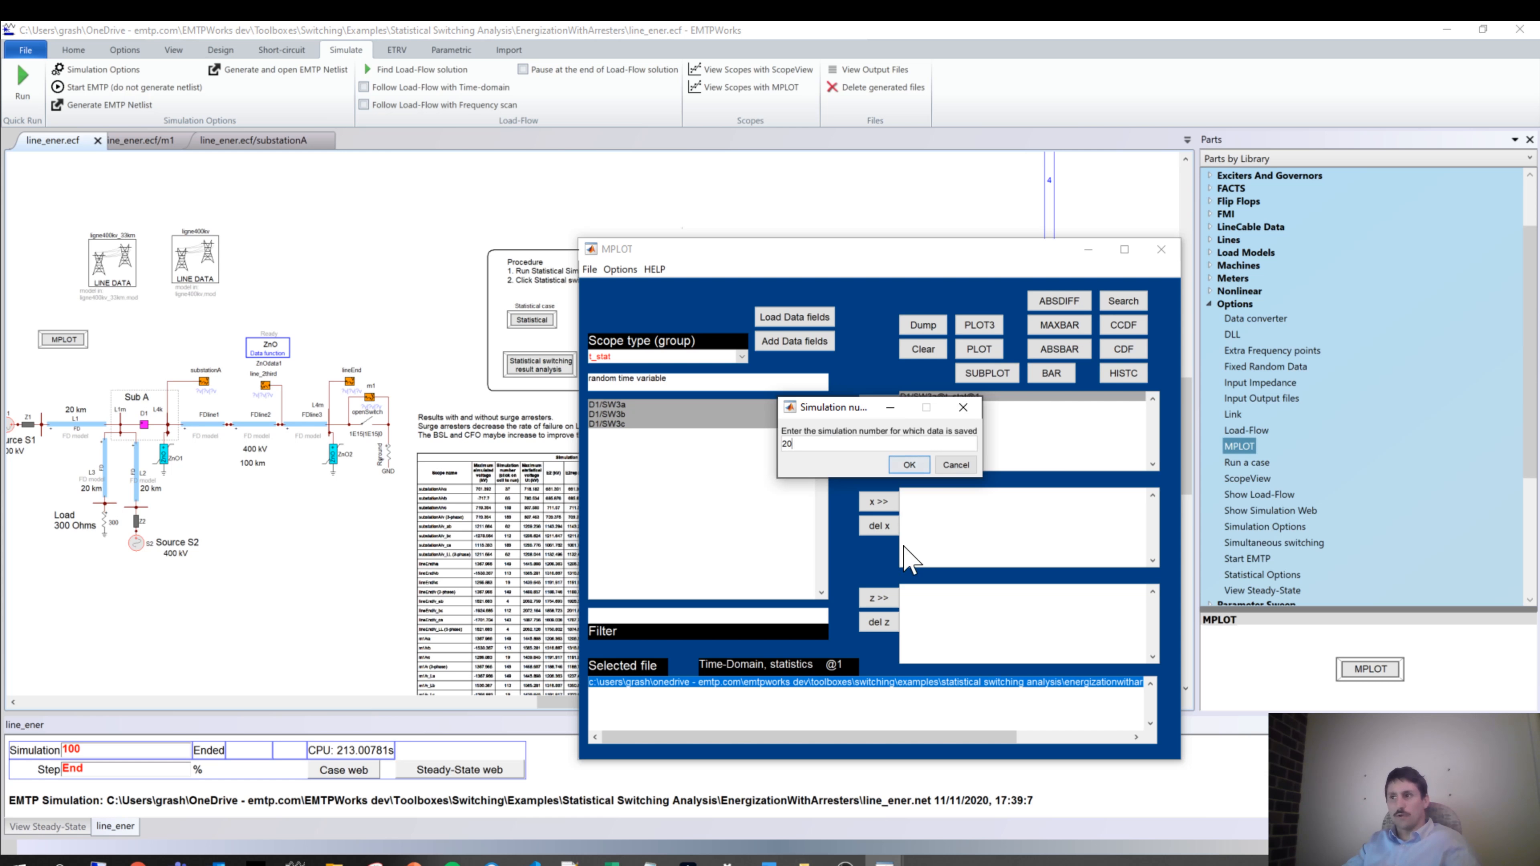
left_click(900, 465)
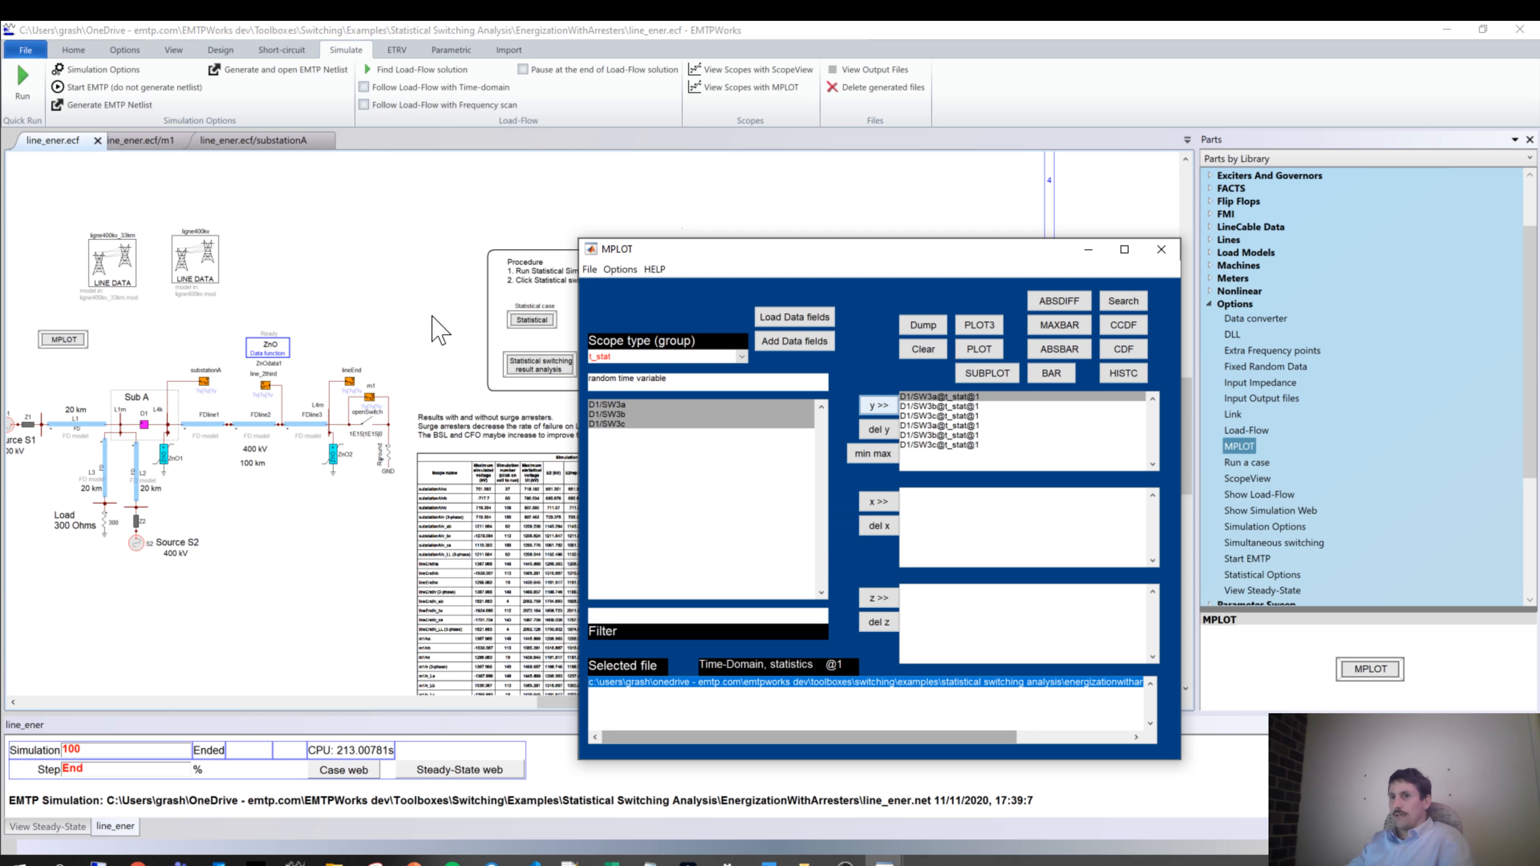
Add a Fixed Random Data device from the Options library to the empty area above the line end in the schematic
left_click(434, 328)
scroll(592, 422, "down", 3)
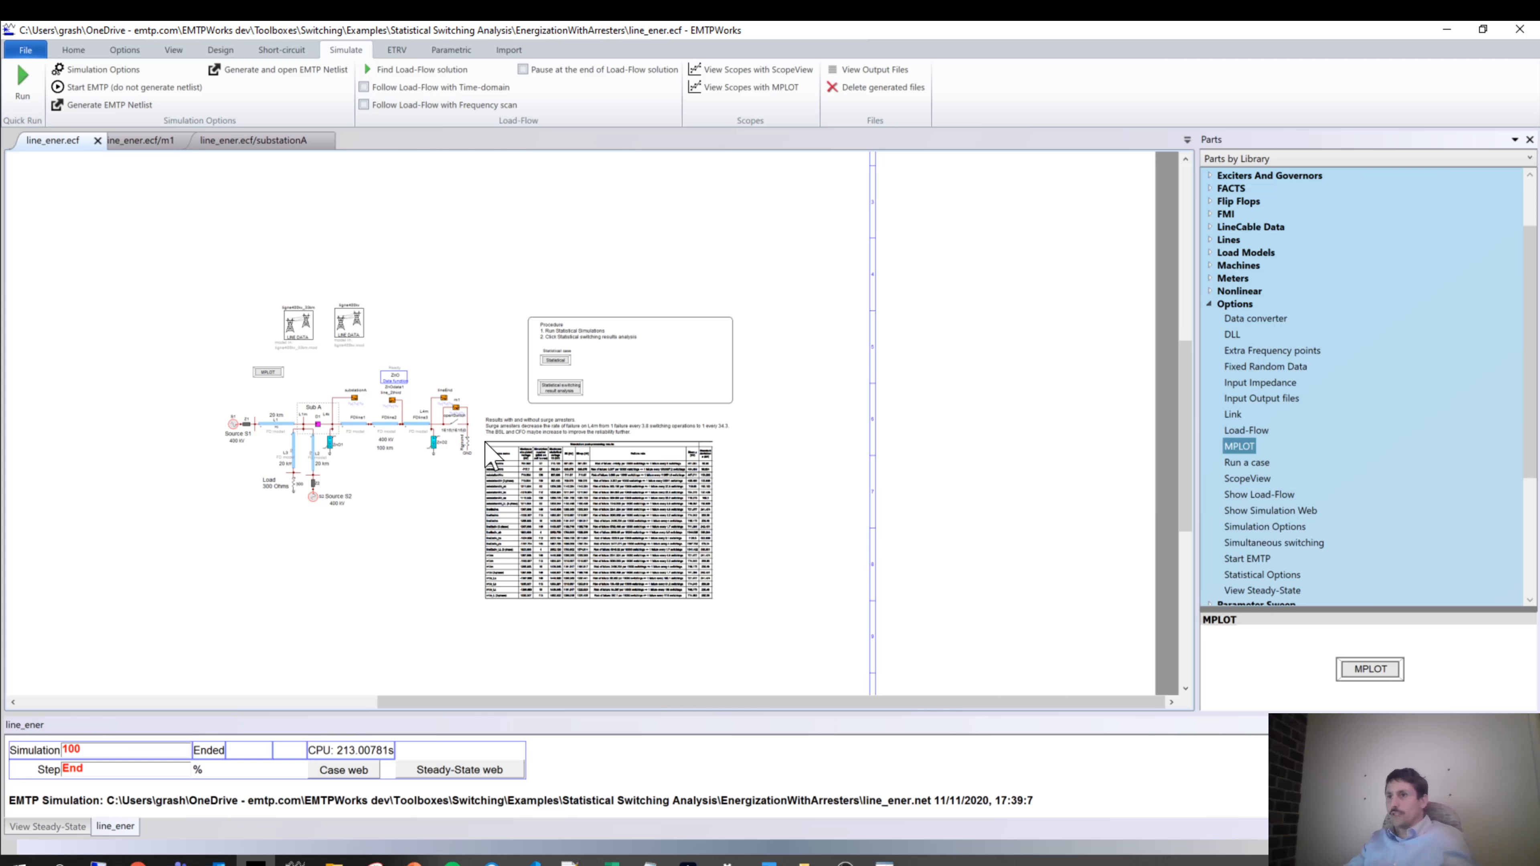
scroll(476, 452, "up", 2)
scroll(1259, 485, "down", 2)
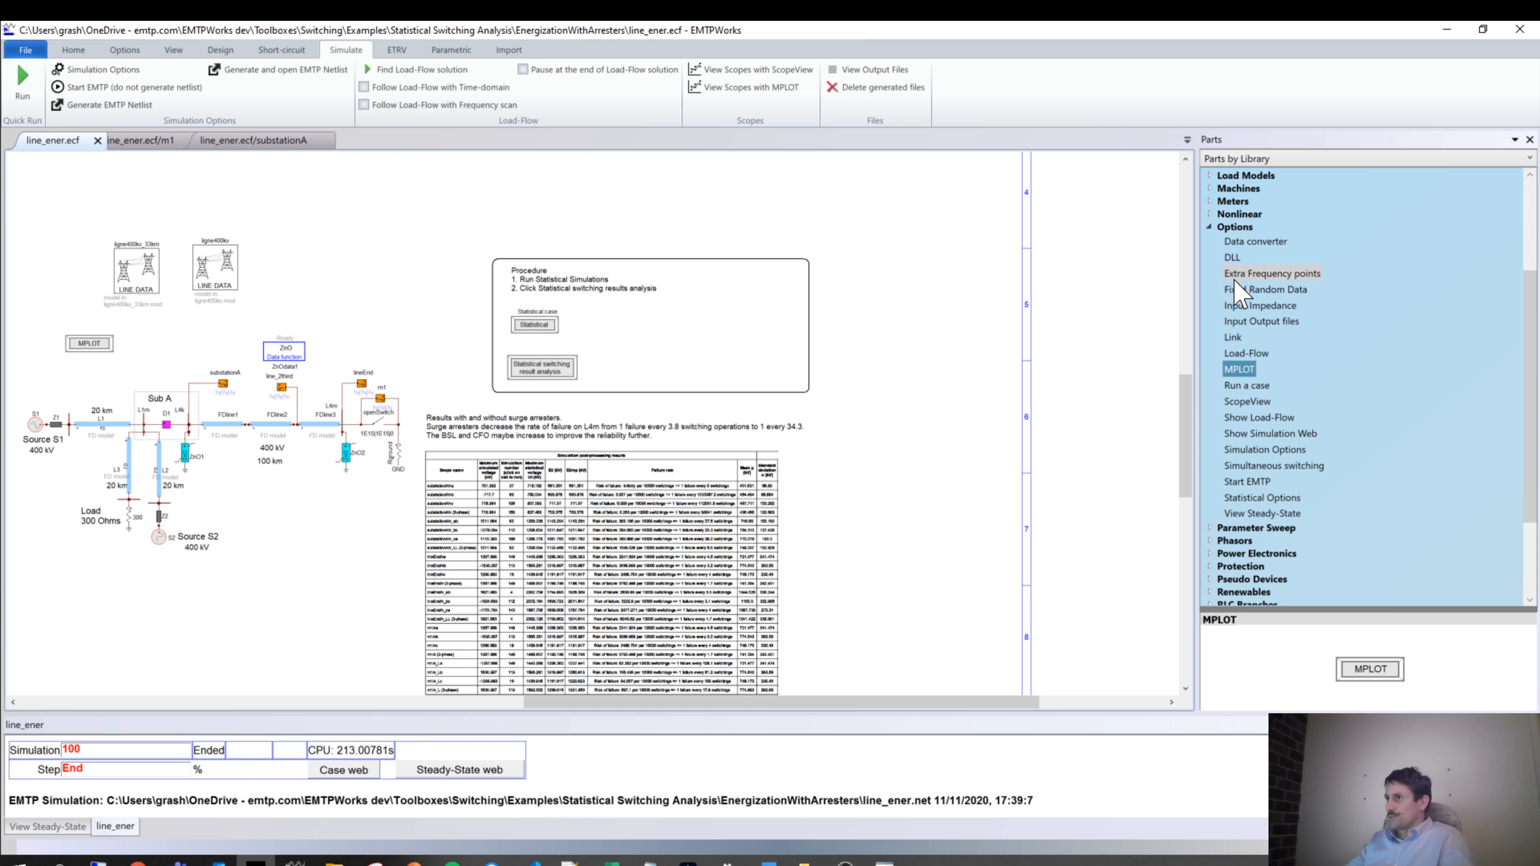
left_click(1243, 290)
left_click_drag(1243, 290, 412, 330)
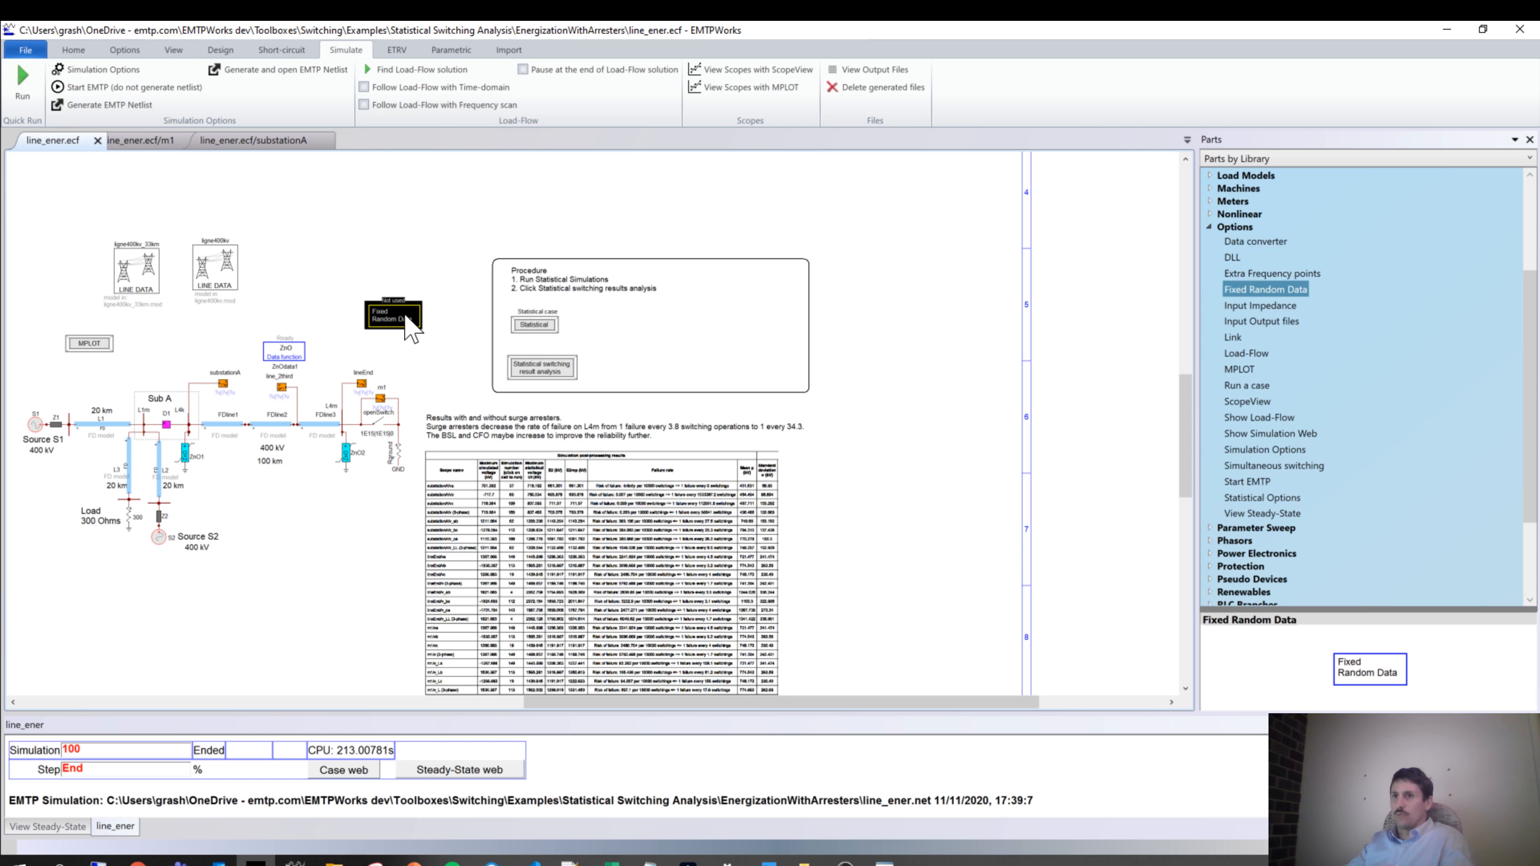
Assign switchingTimes.dat from the 0 Temp folder as the Fixed Random Data device's data file
double_click(406, 319)
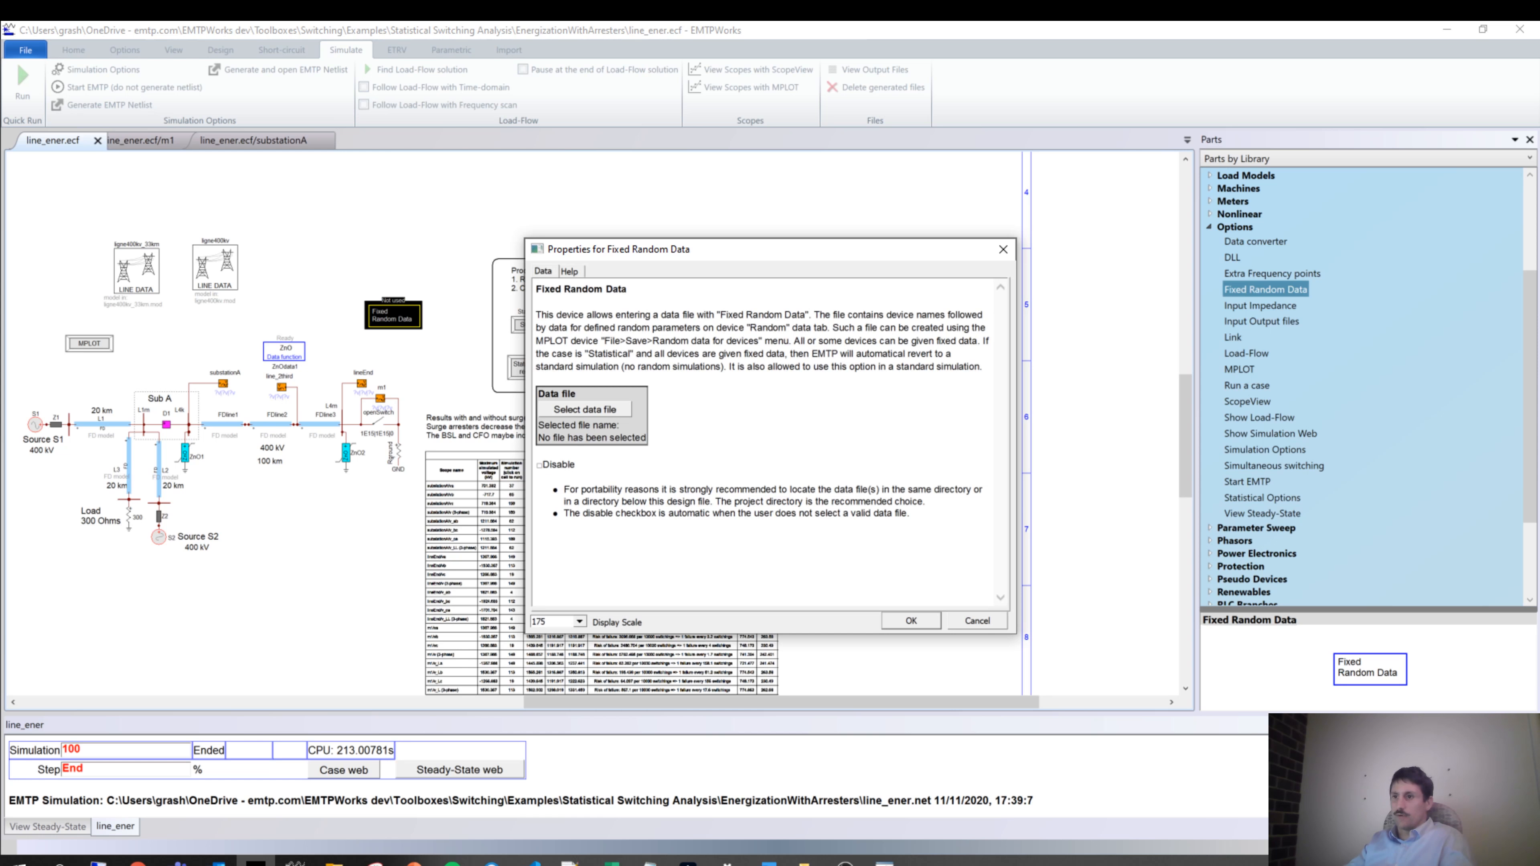
left_click(574, 415)
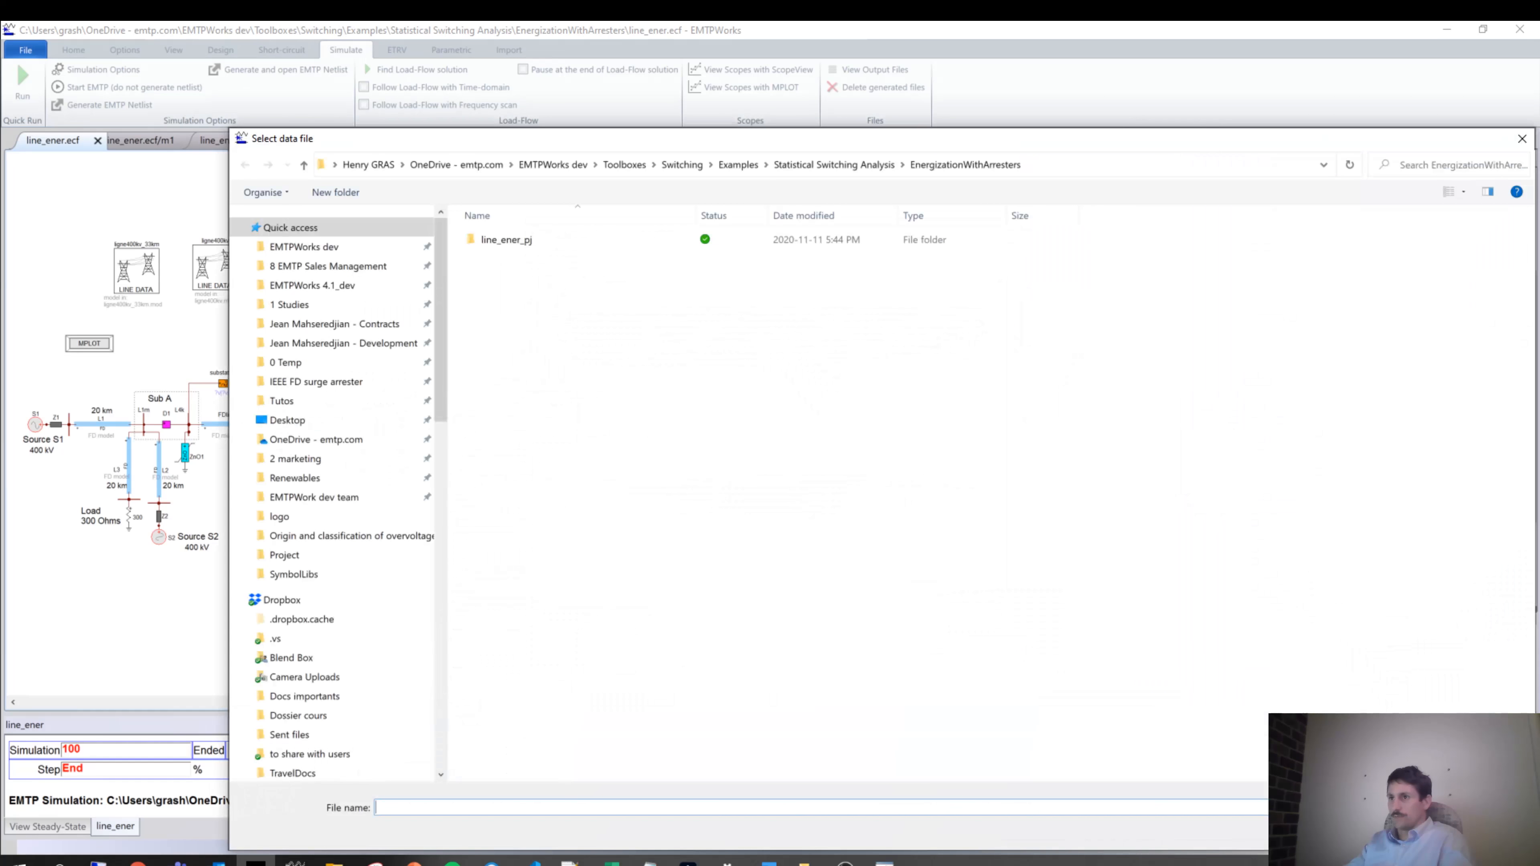
left_click(298, 363)
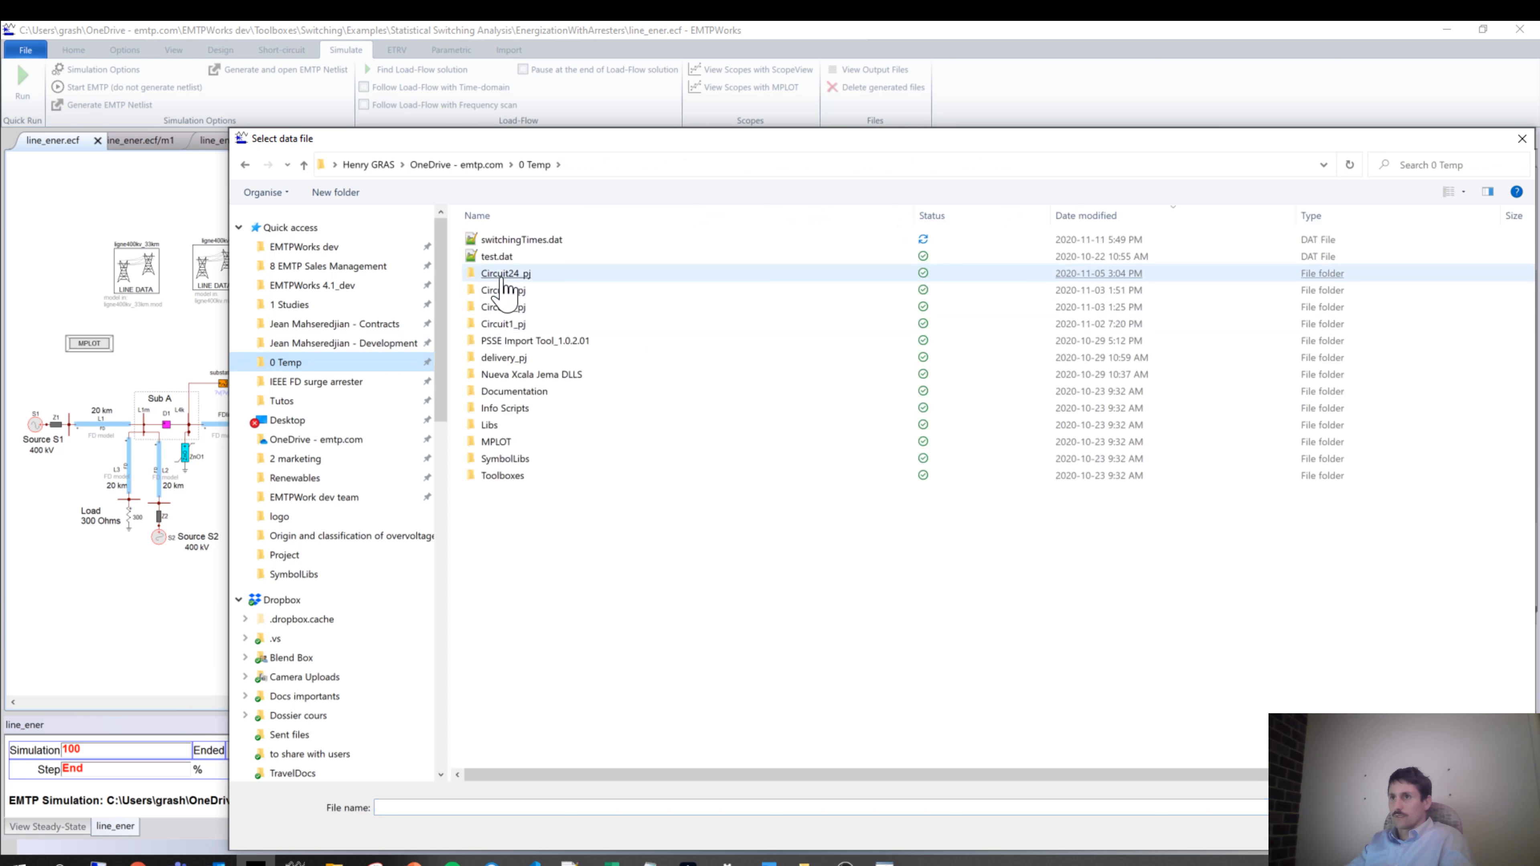
double_click(502, 243)
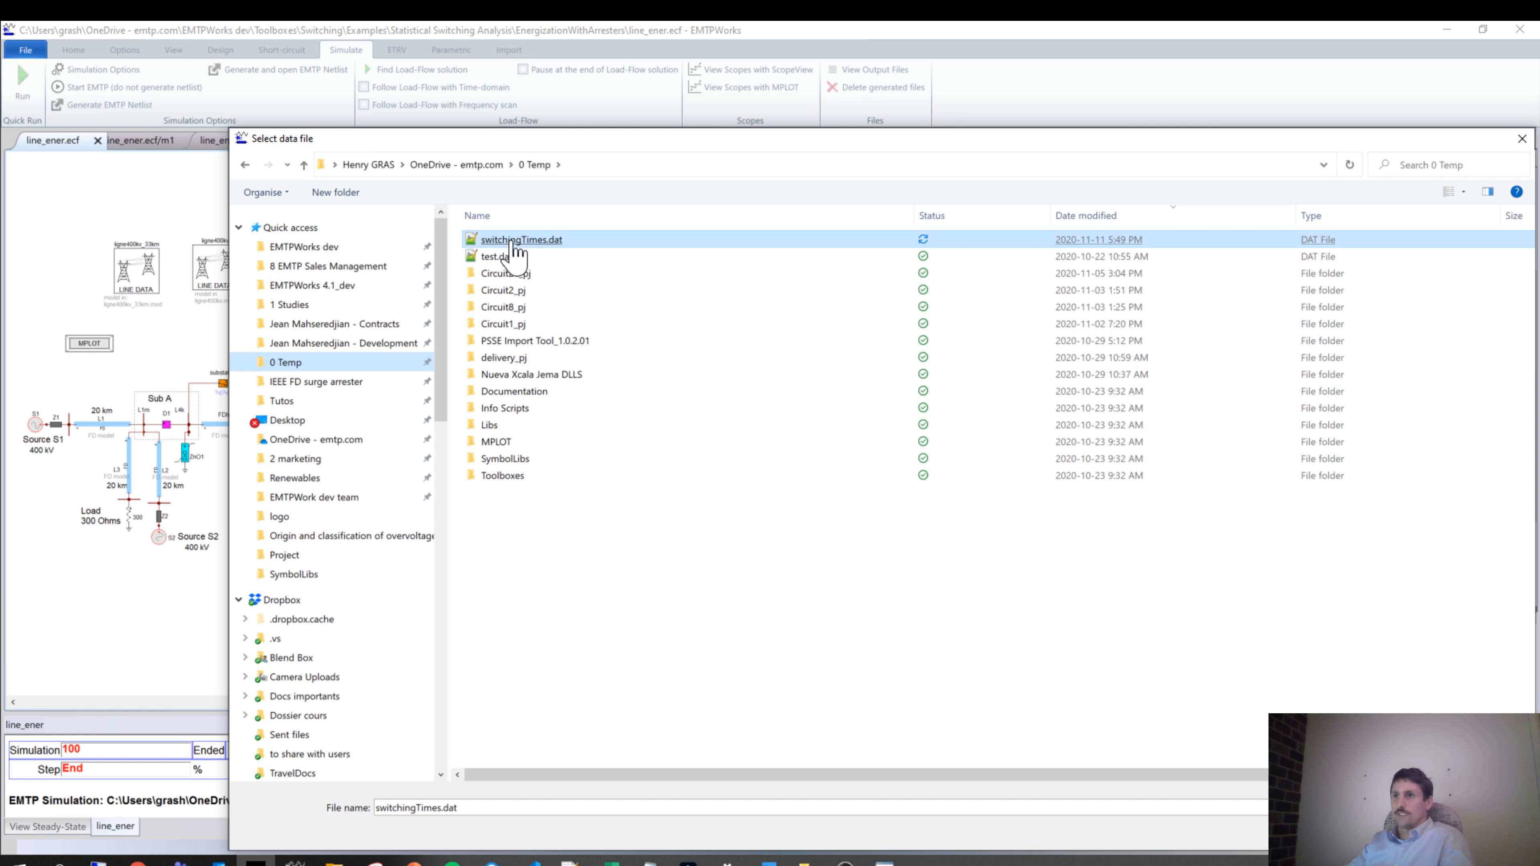
left_click(911, 620)
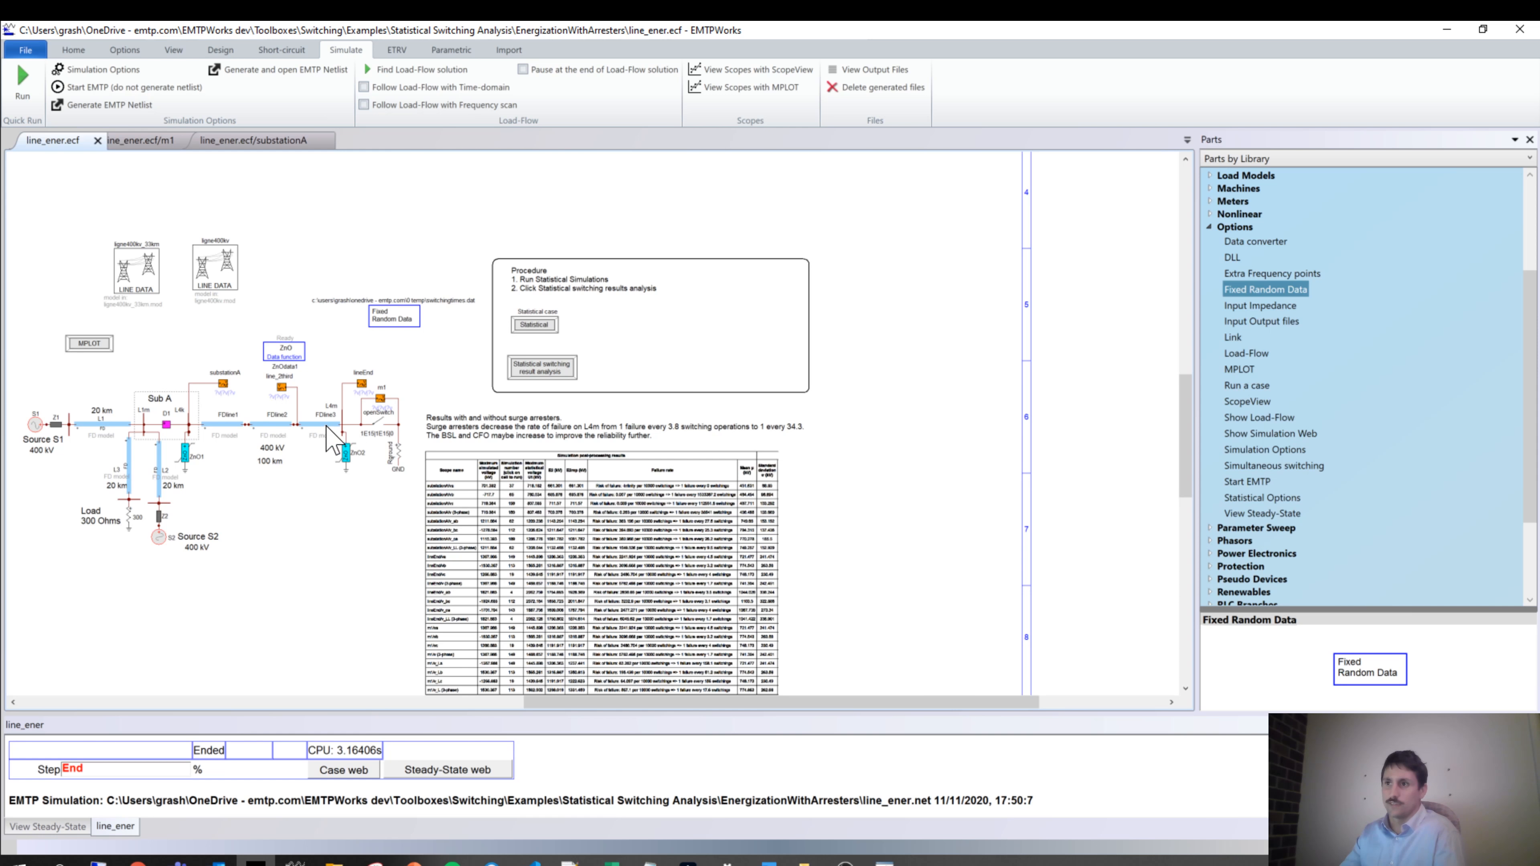
Run the statistical switching result analysis, enlarge its results window and review the post-processing table
scroll(332, 440, "down", 1)
left_click(541, 319)
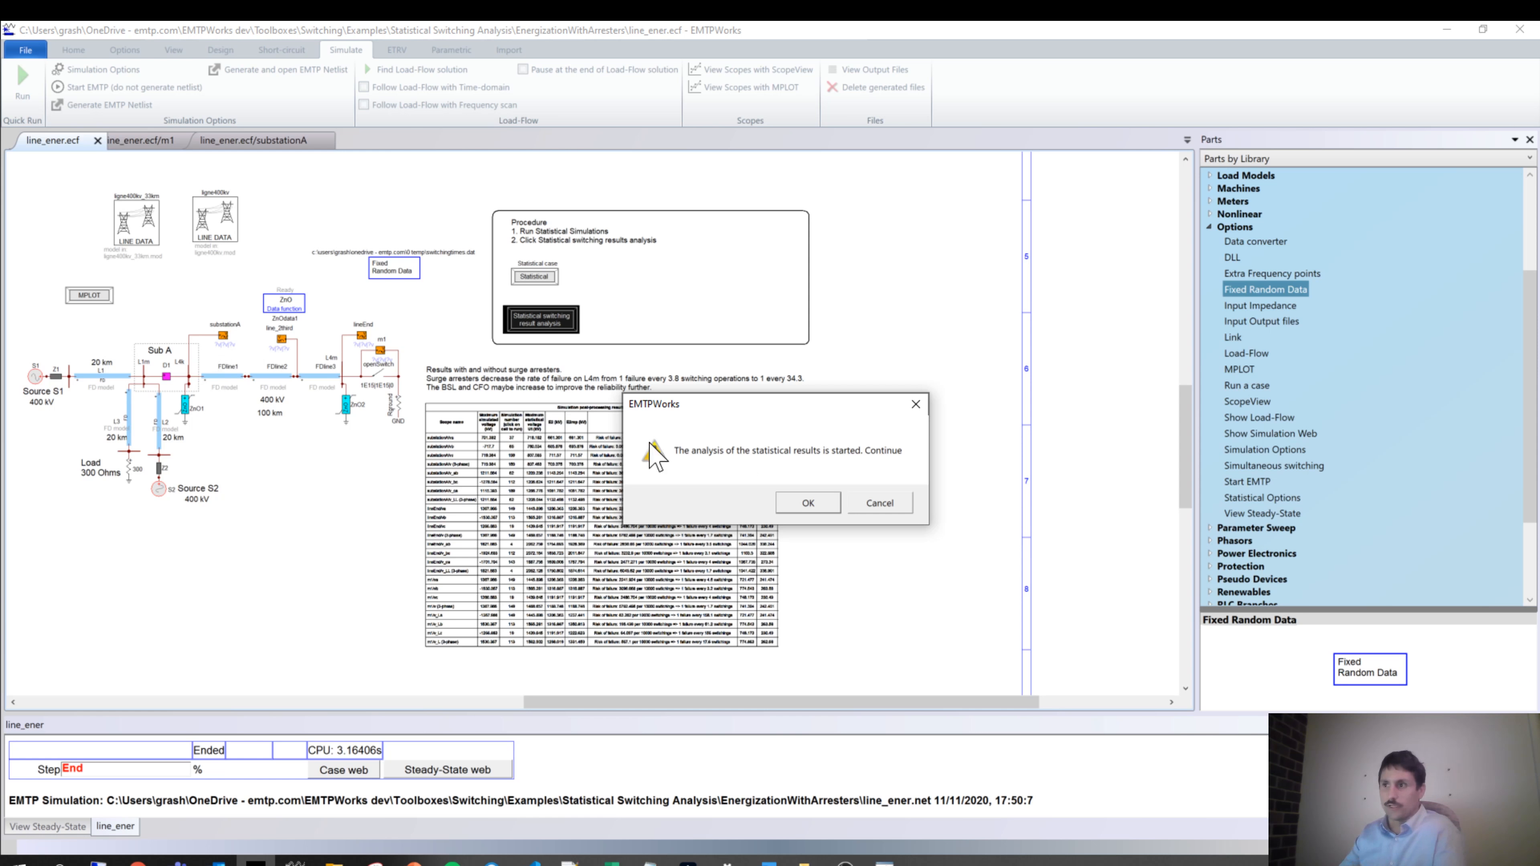
left_click(799, 506)
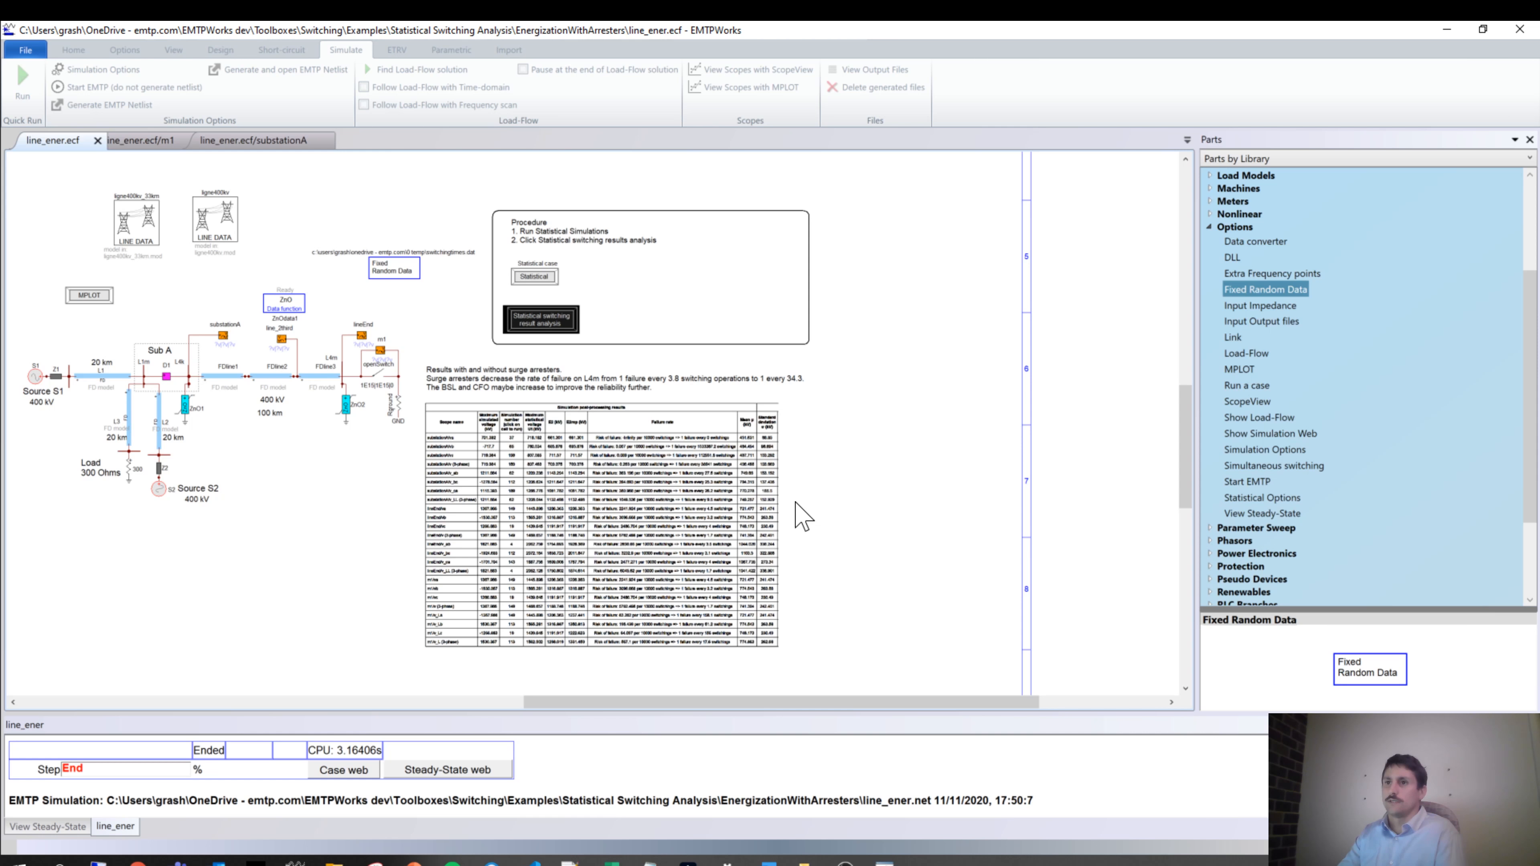
double_click(795, 502)
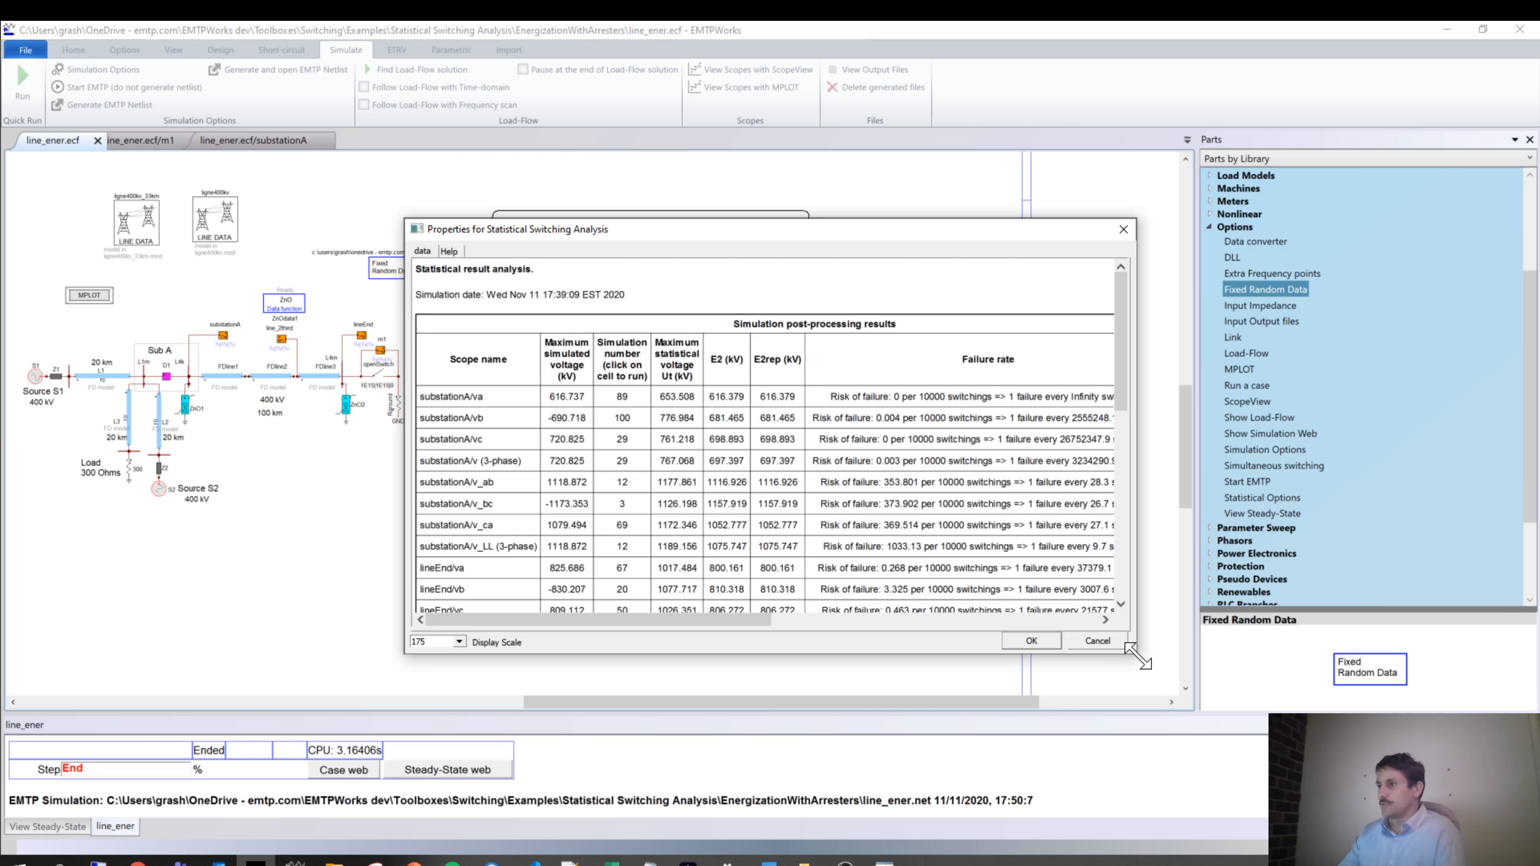
left_click_drag(1137, 655, 1310, 801)
left_click_drag(635, 233, 540, 176)
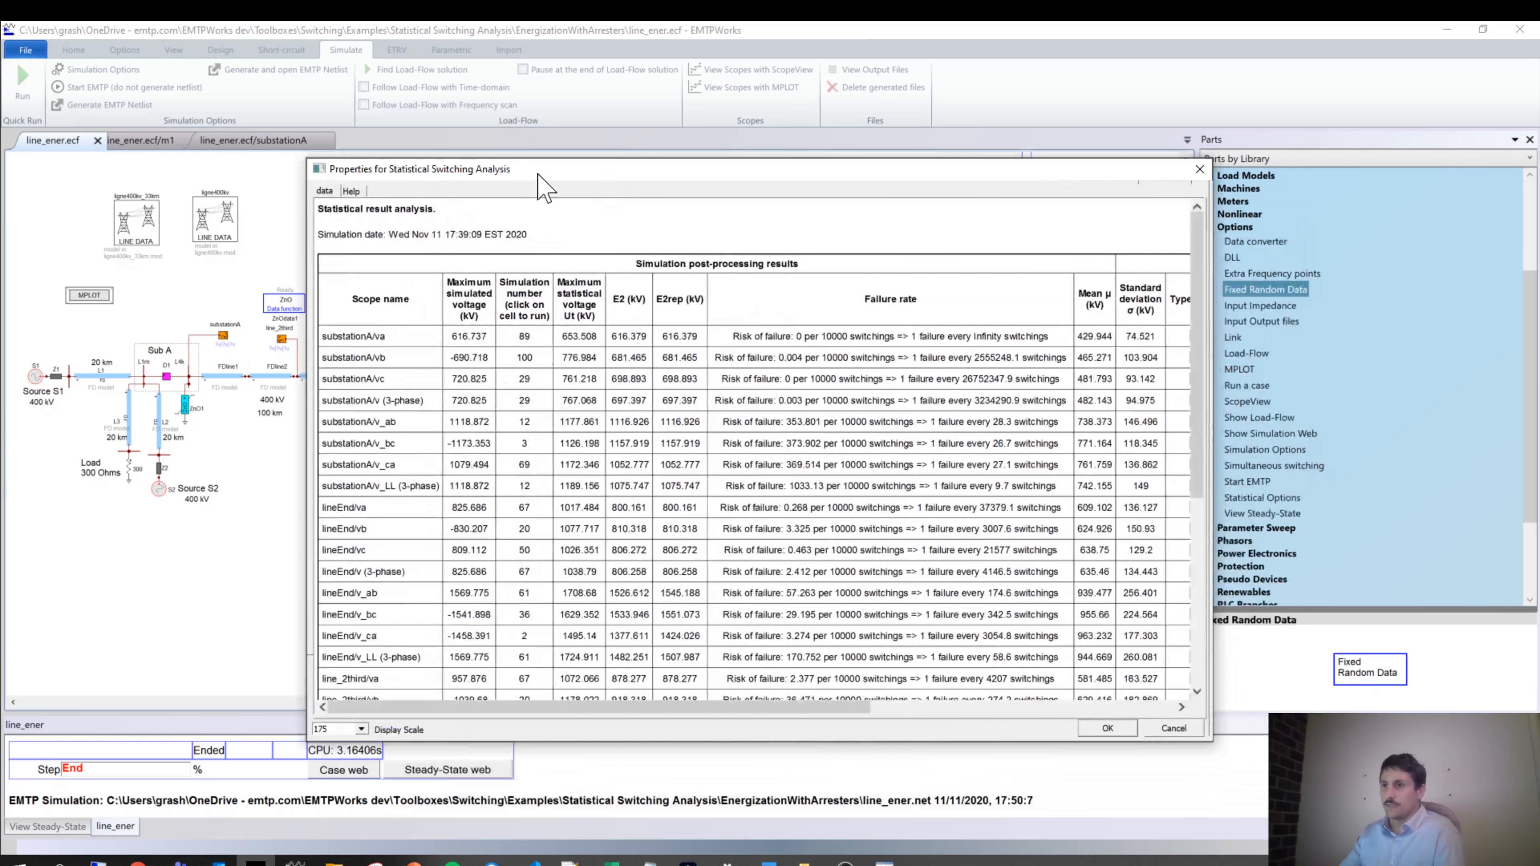
scroll(567, 582, "down", 6)
scroll(540, 573, "up", 4)
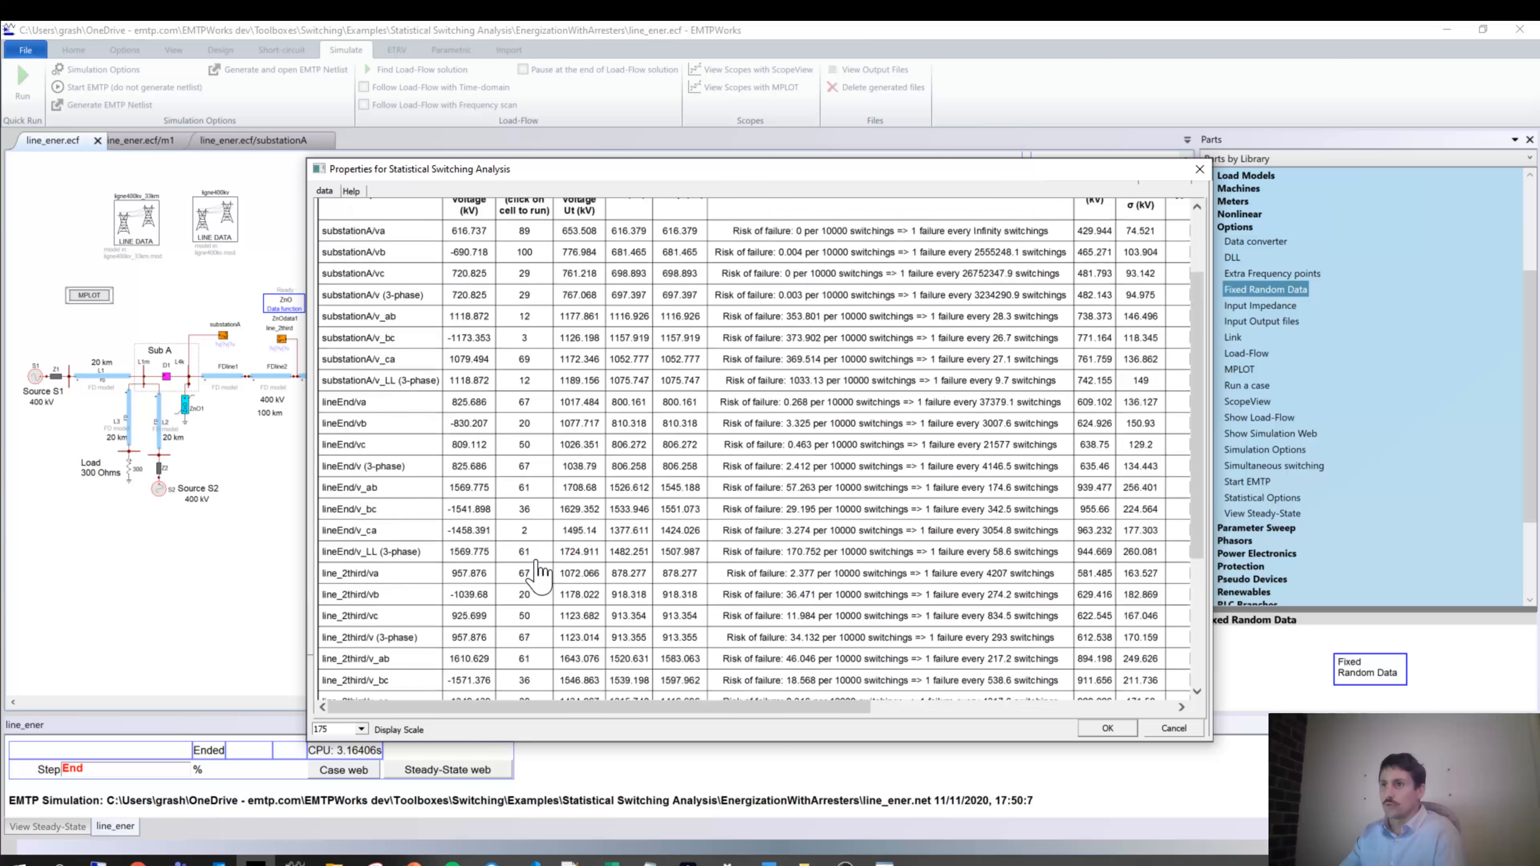
scroll(539, 573, "up", 1)
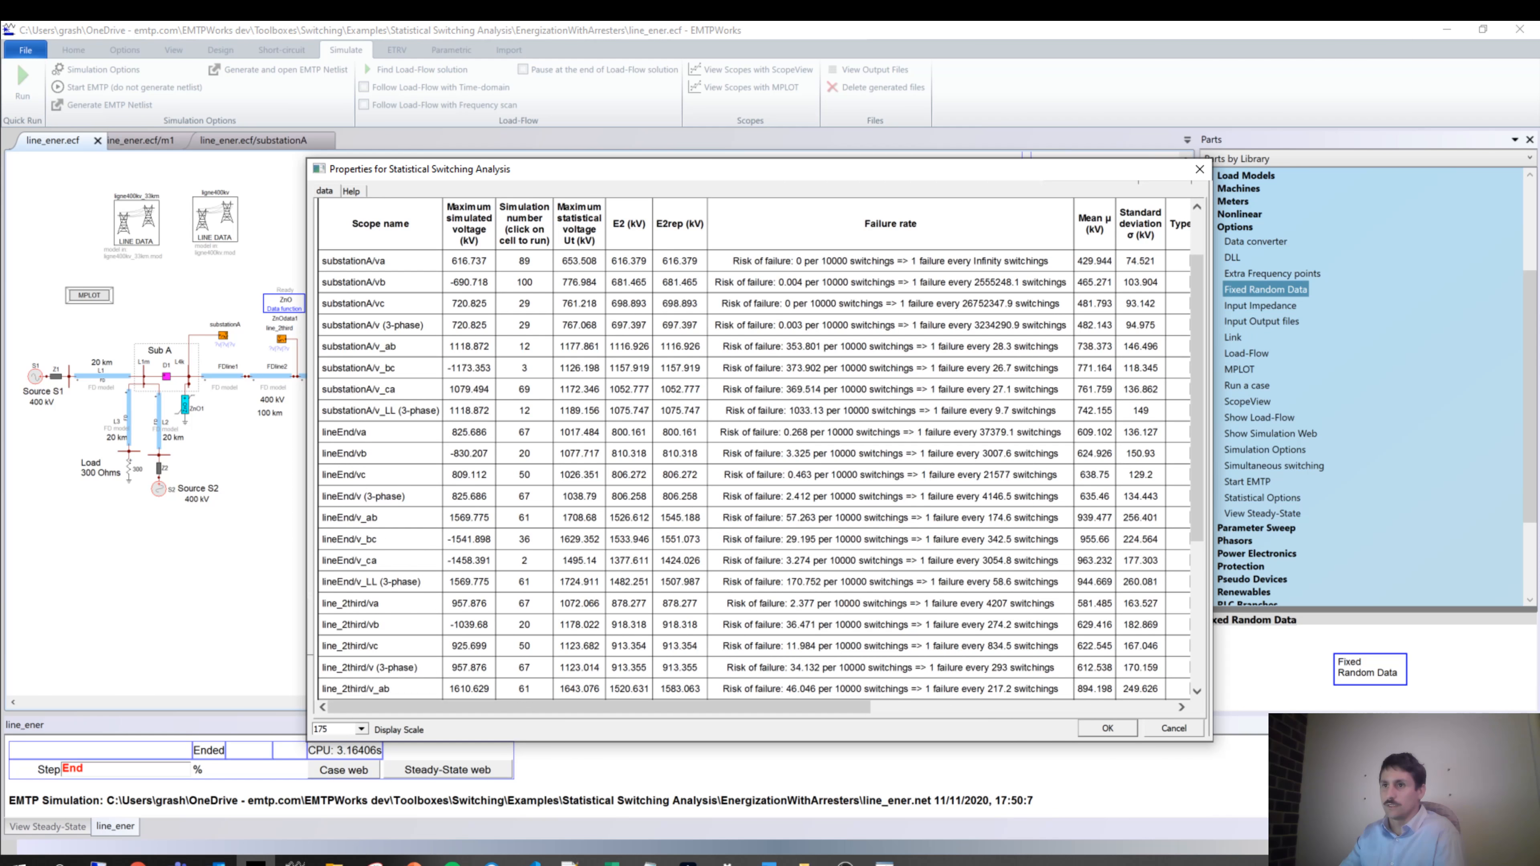
Run simulation 29 from the substationA/v (3-phase) row, accepting fixed switch data and removal of the other Fixed Random Data devices
left_click(509, 327)
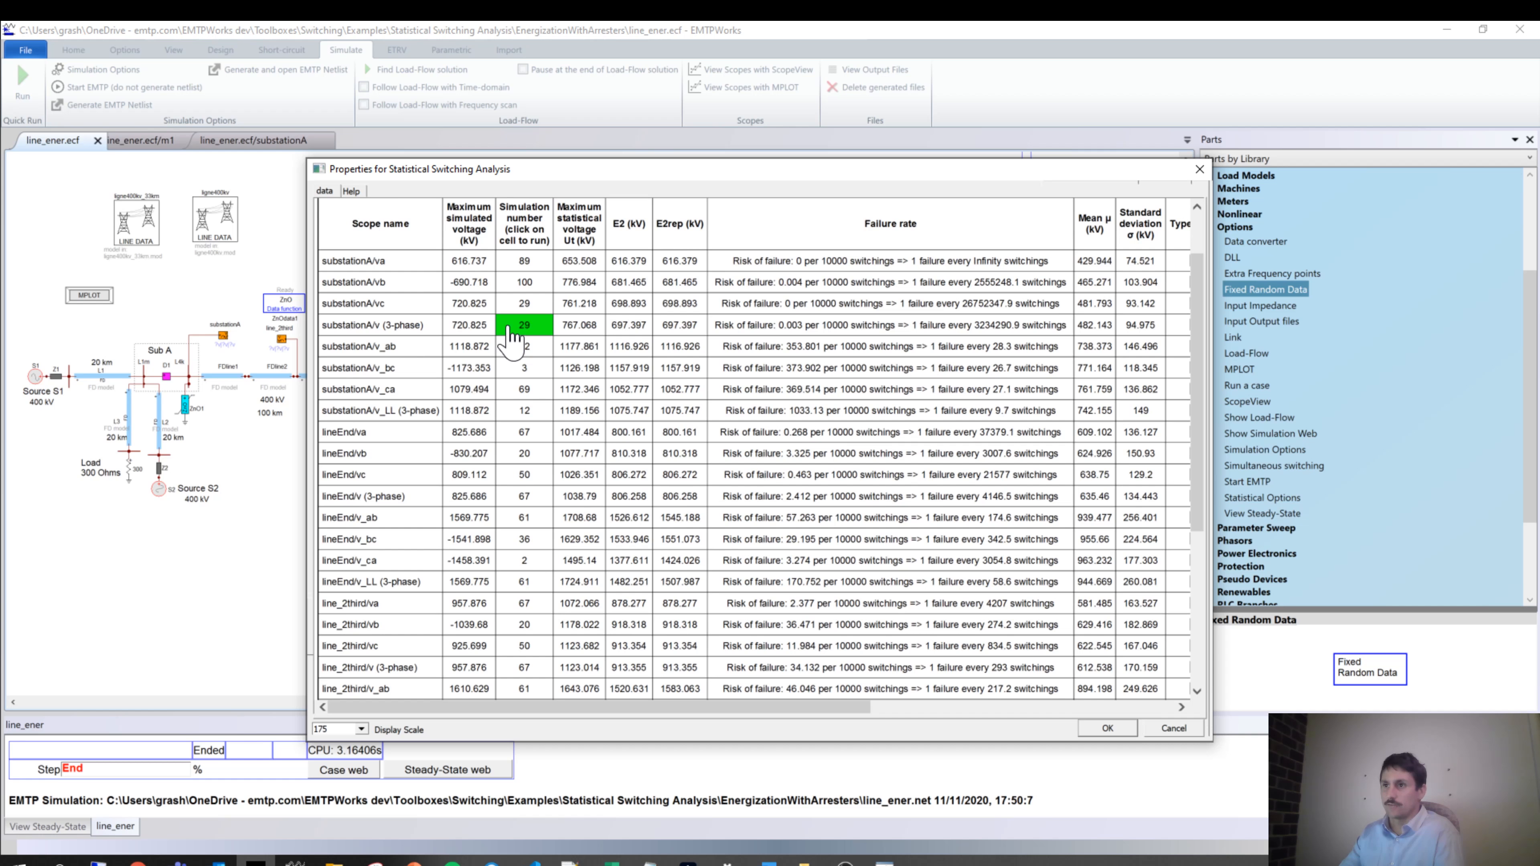
left_click(1110, 732)
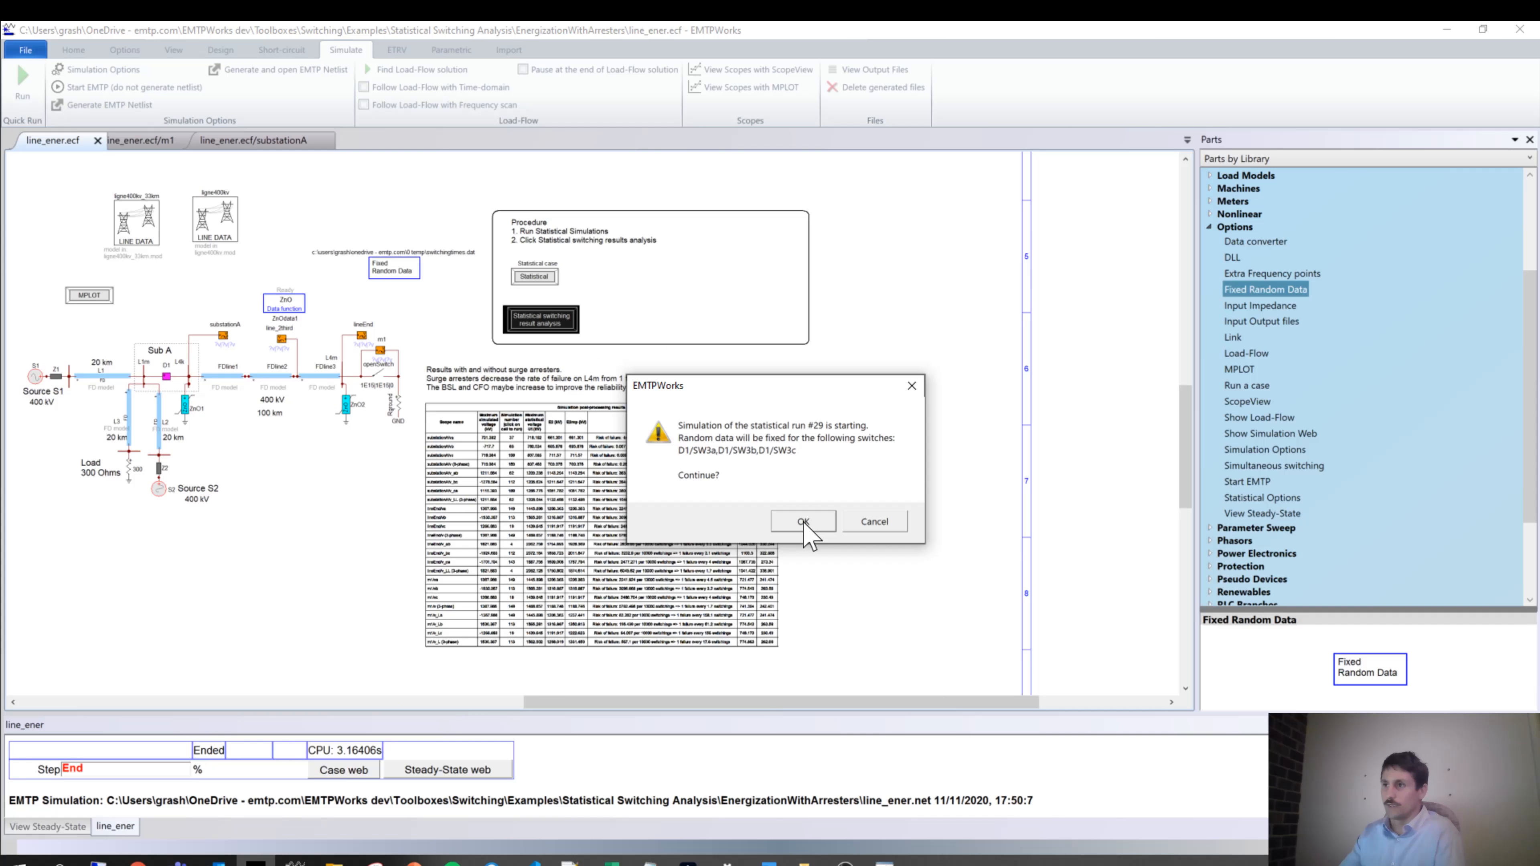
left_click(803, 523)
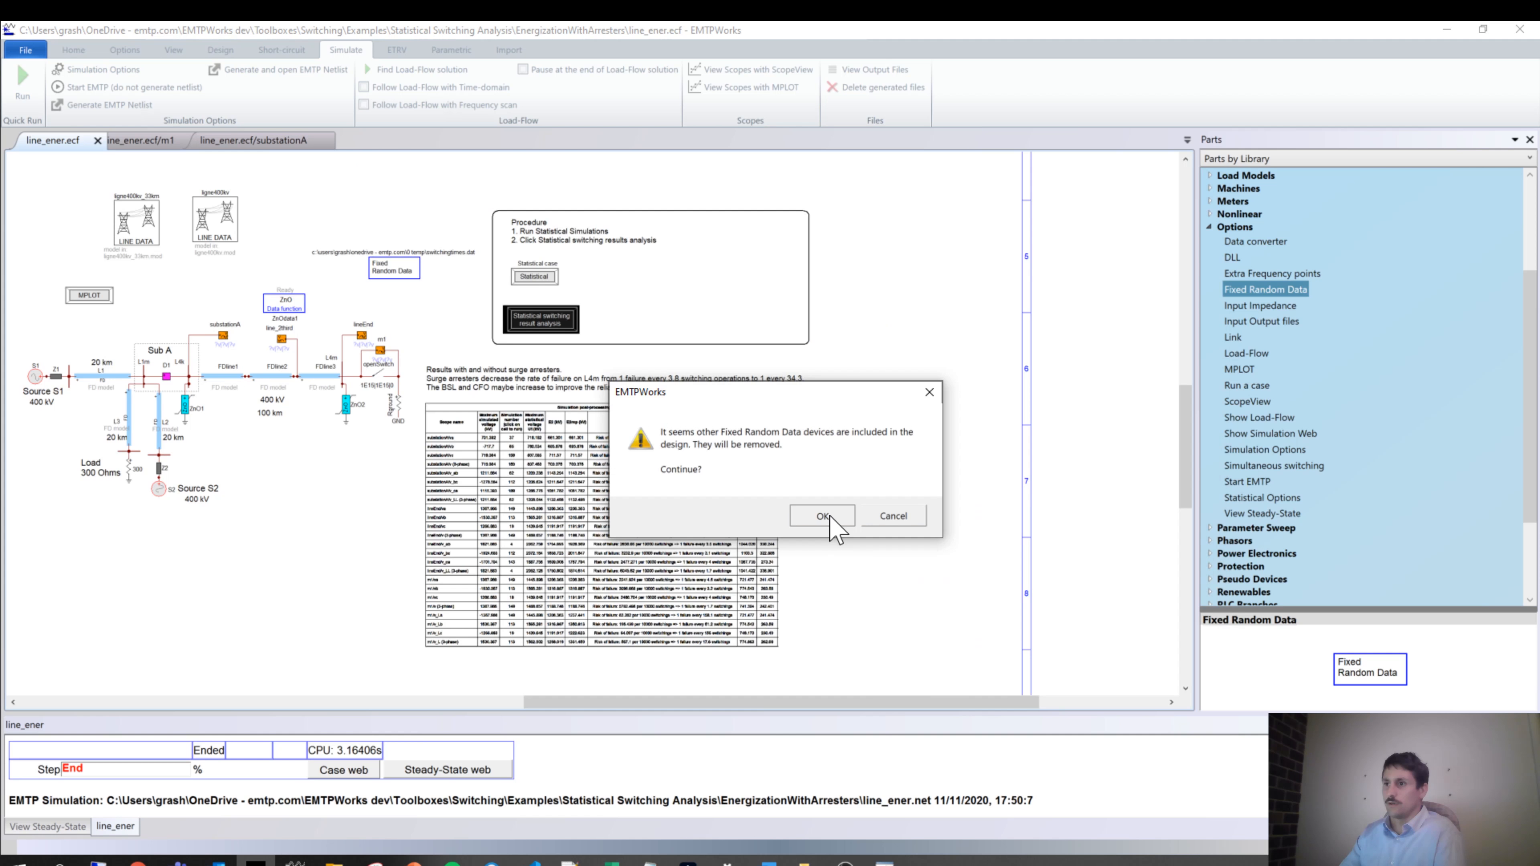
left_click(831, 517)
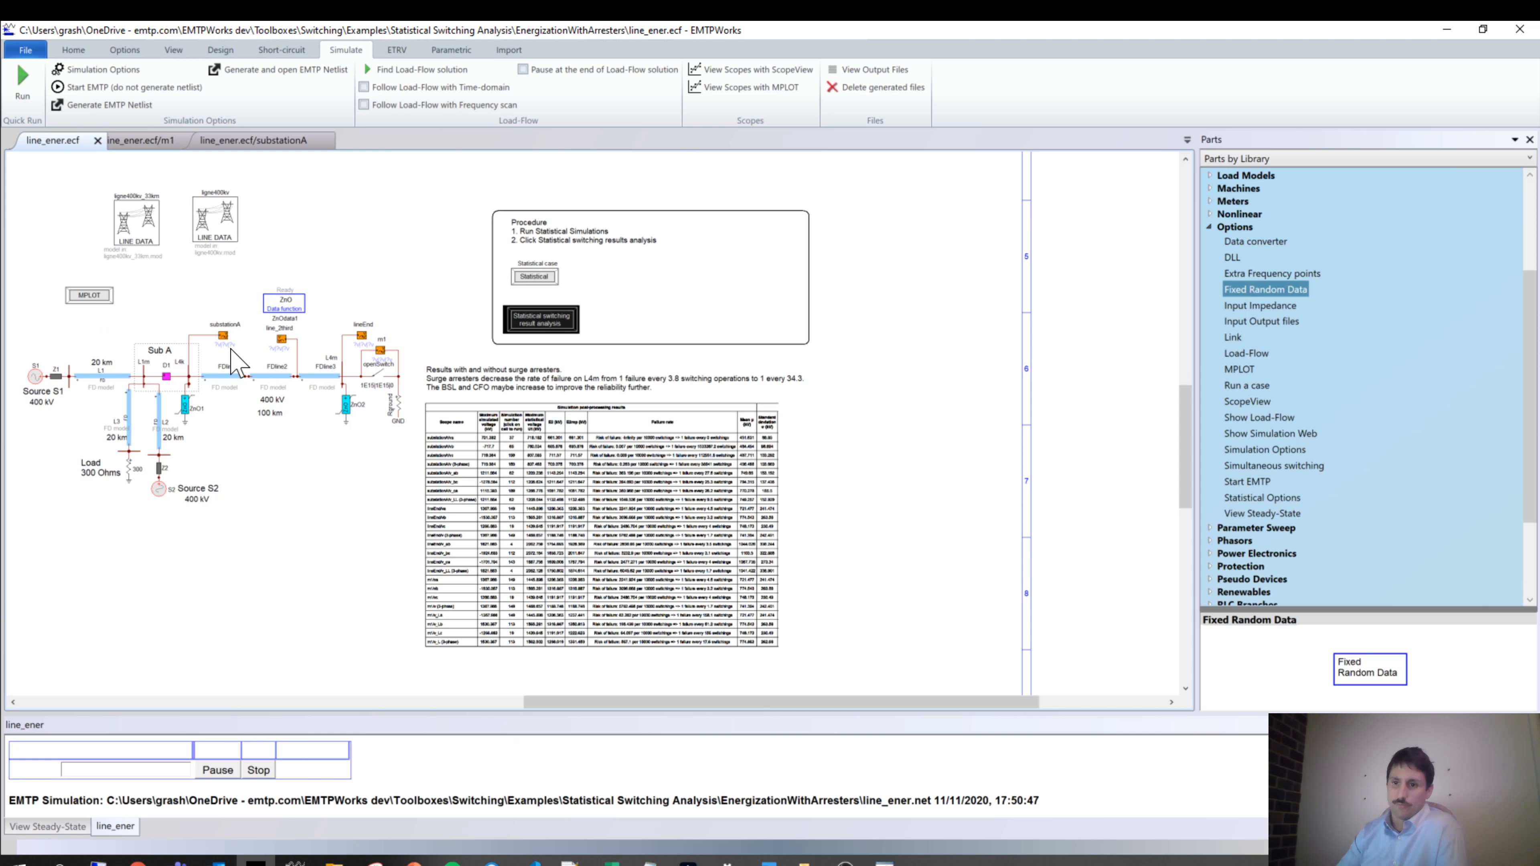
Open the simulation scopes in ScopeView and plot the node voltages substationA/va, substationA/vb and substationA/vc
left_click(451, 51)
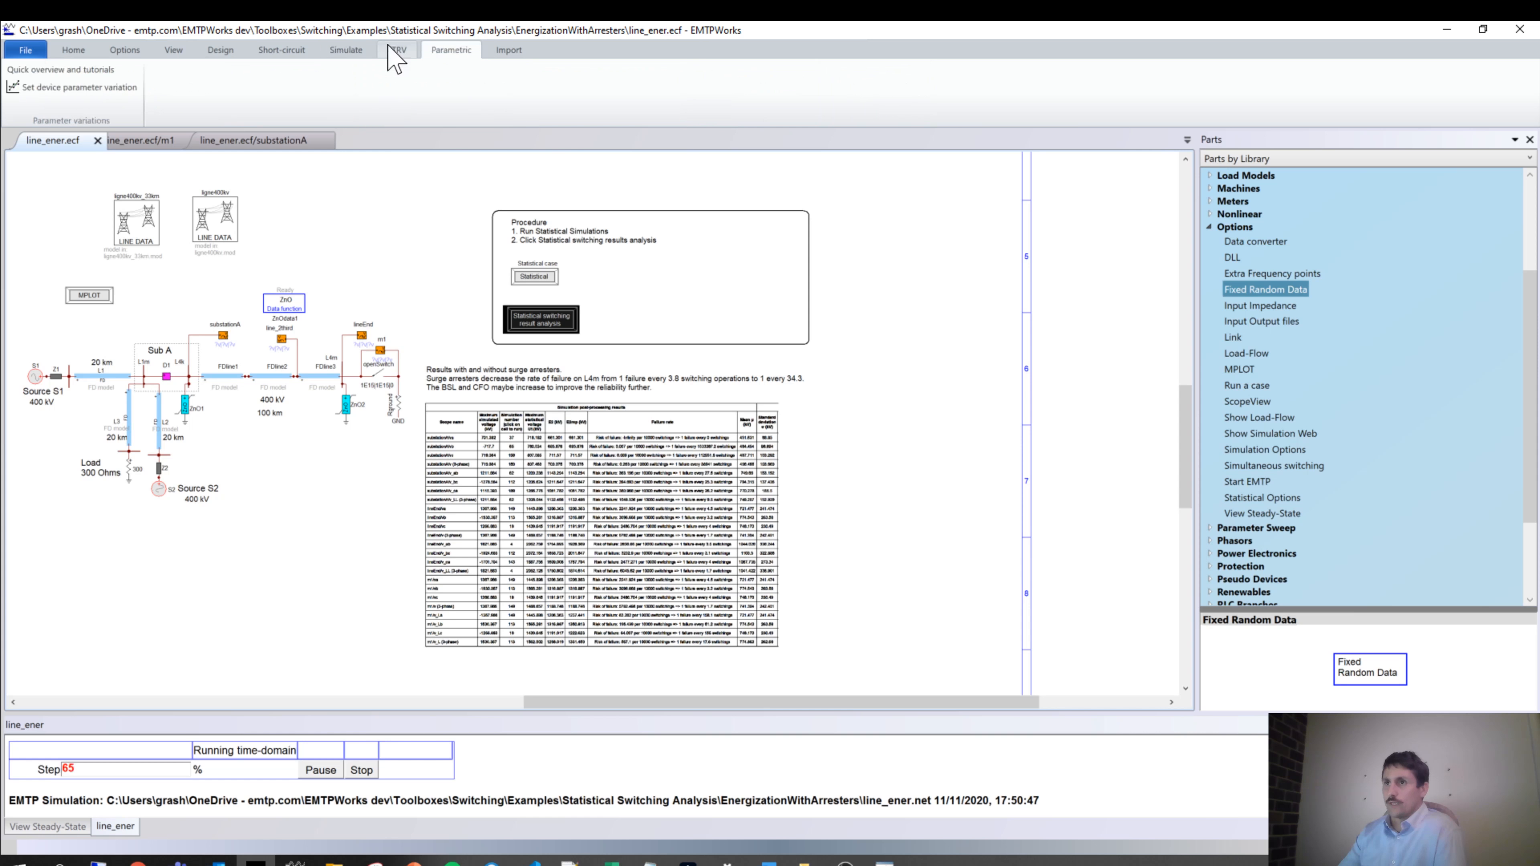
left_click(346, 50)
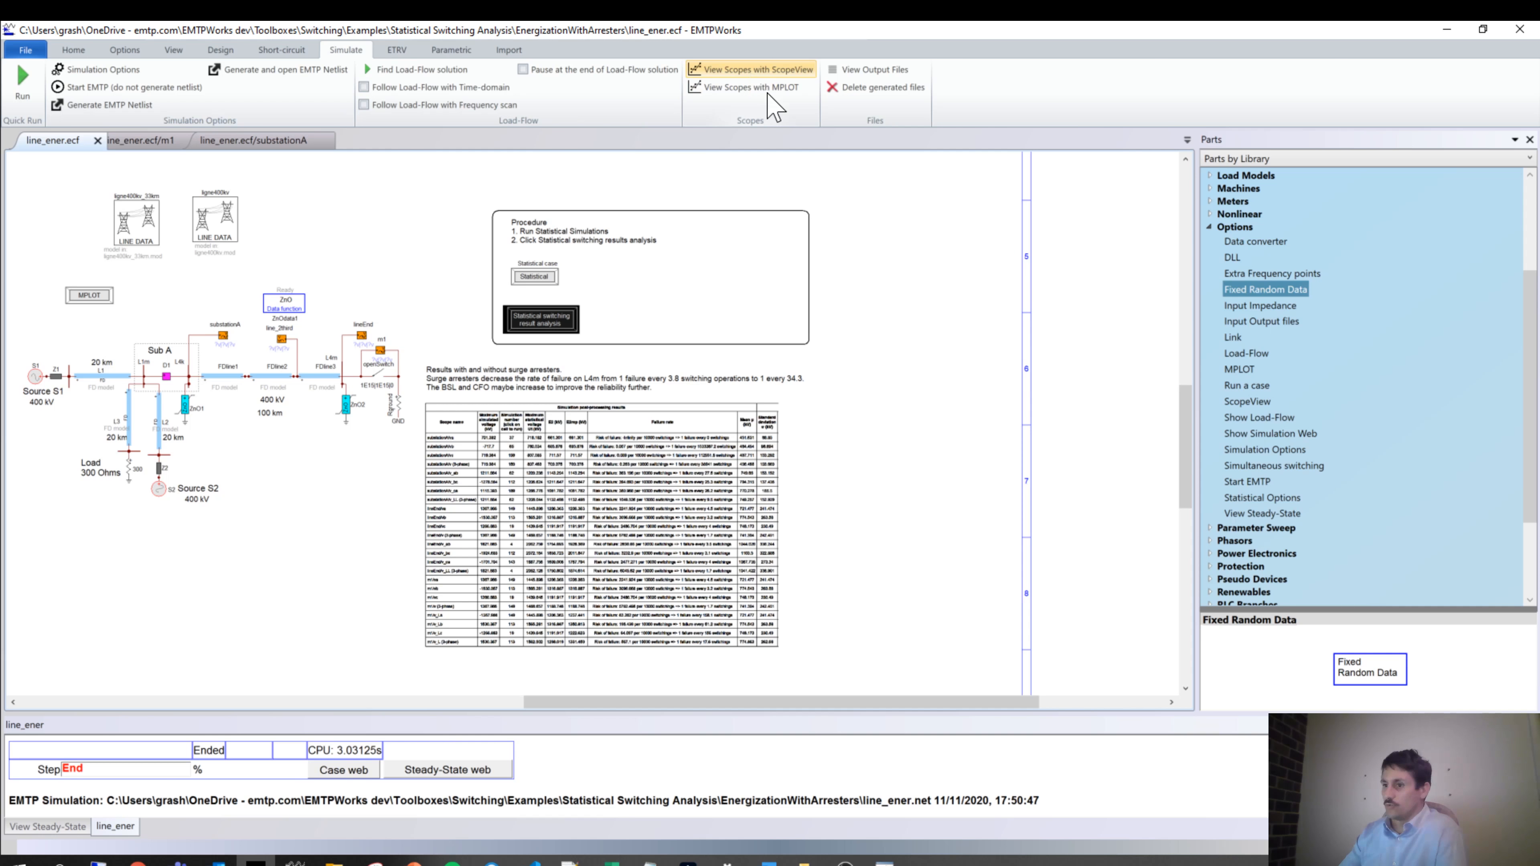
left_click(765, 73)
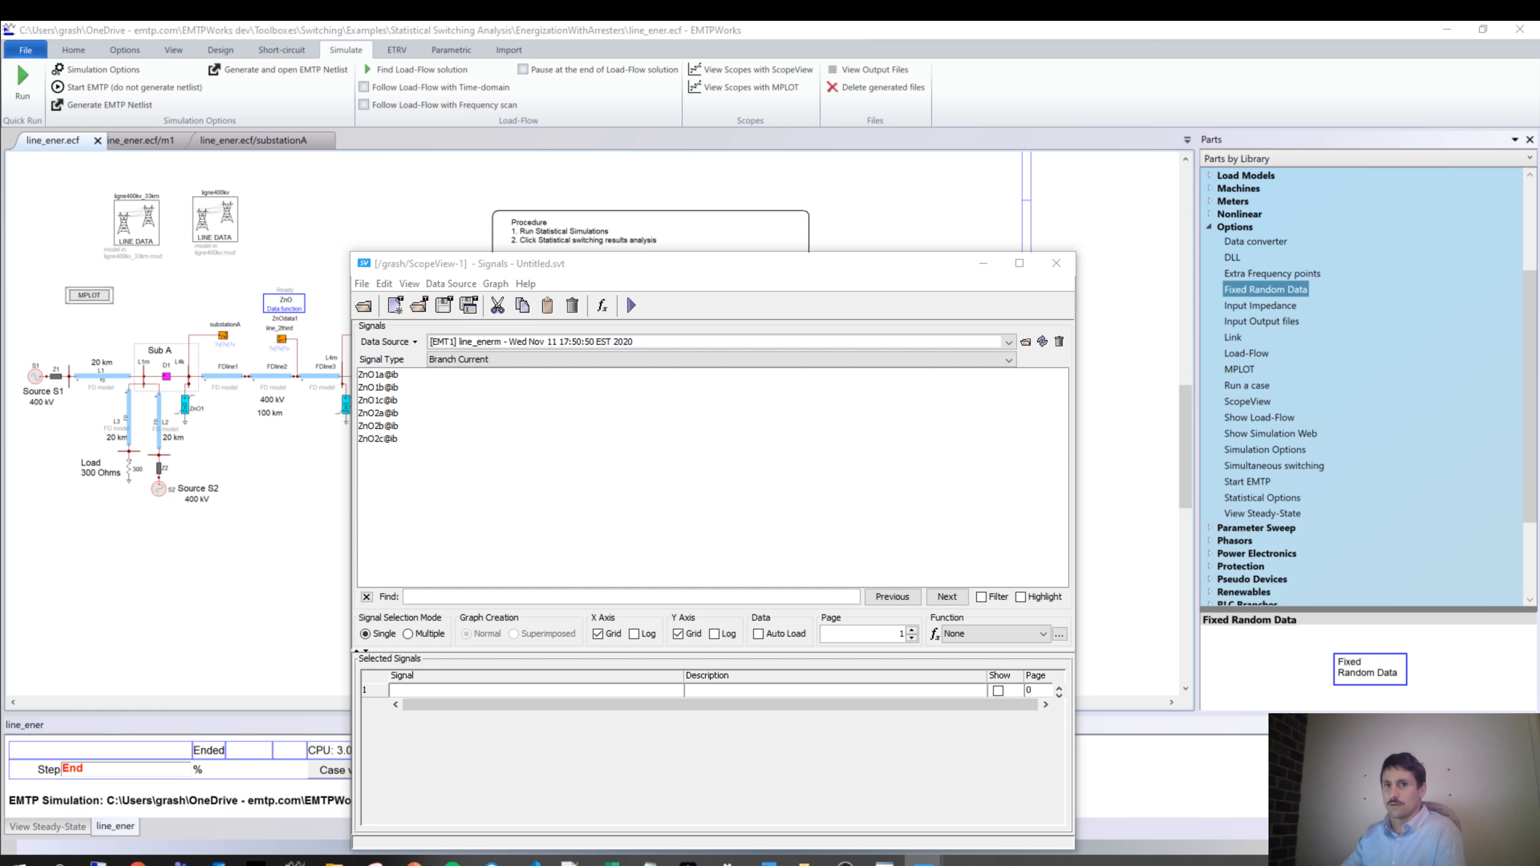
left_click(465, 360)
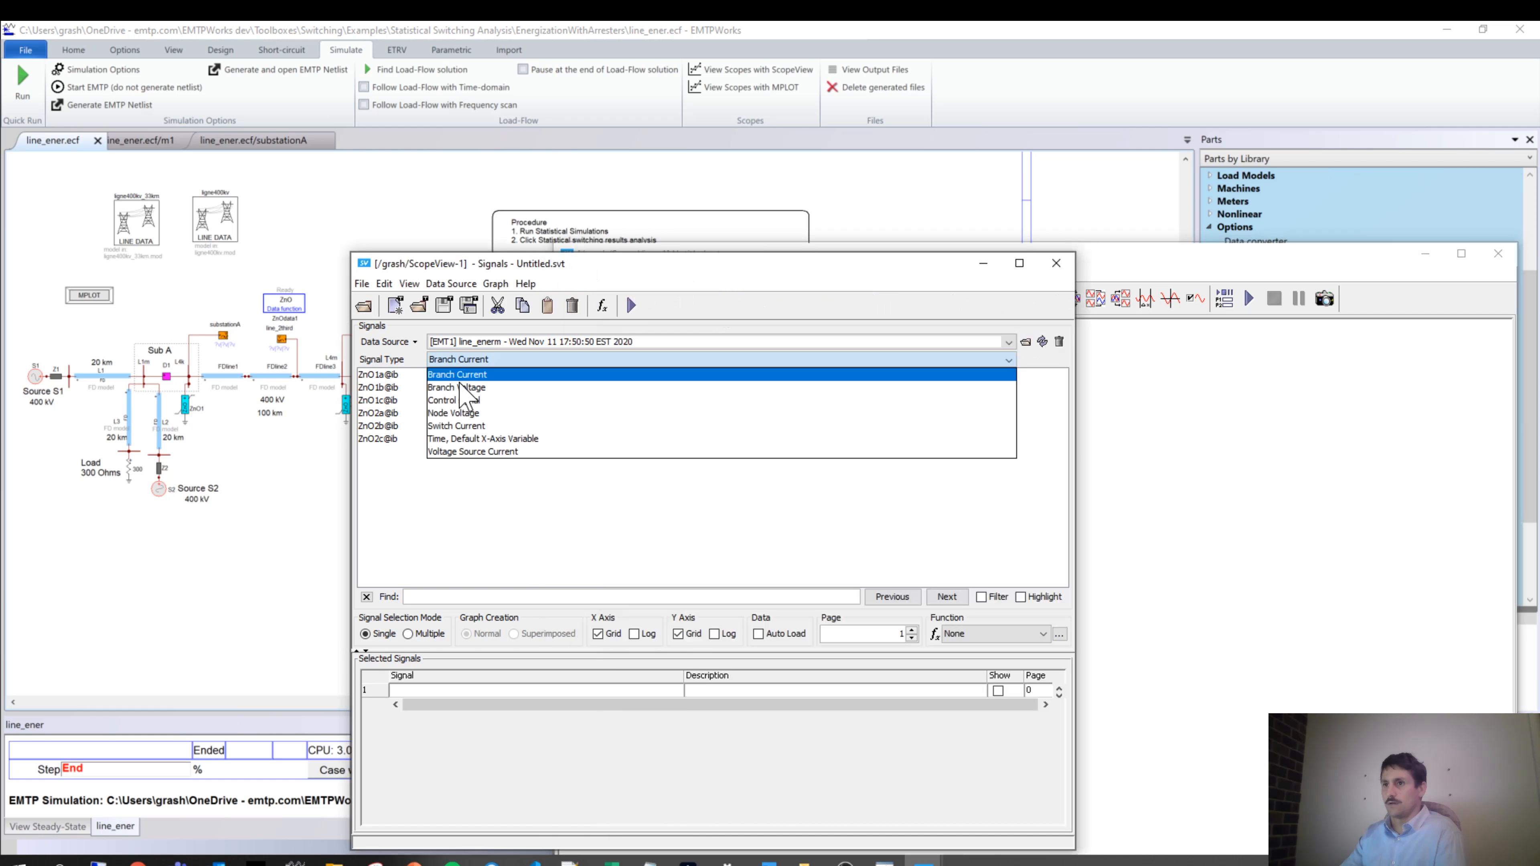
left_click(455, 413)
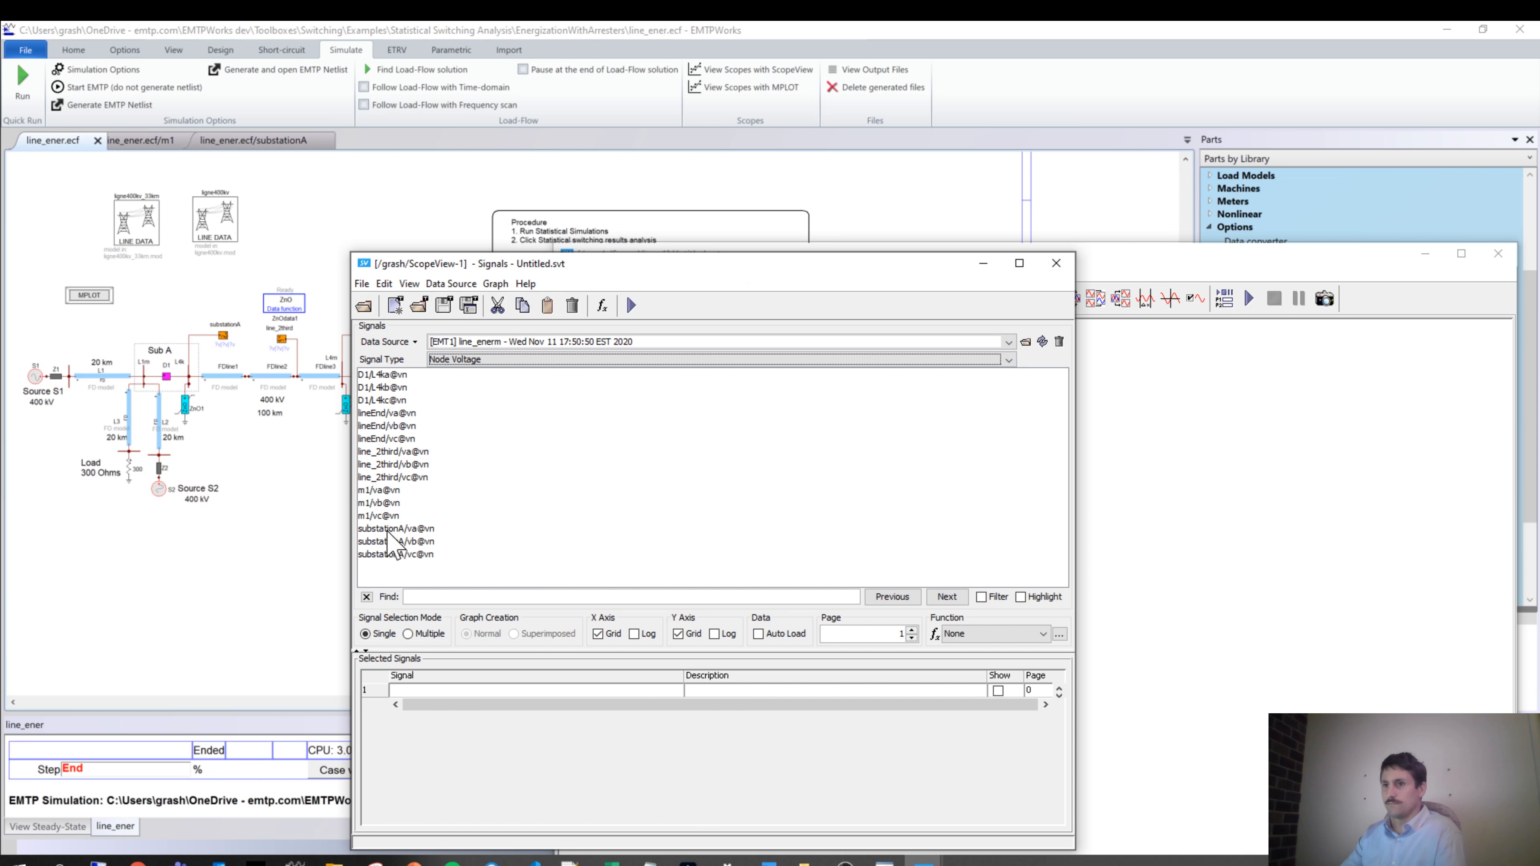
left_click_drag(387, 529, 391, 554)
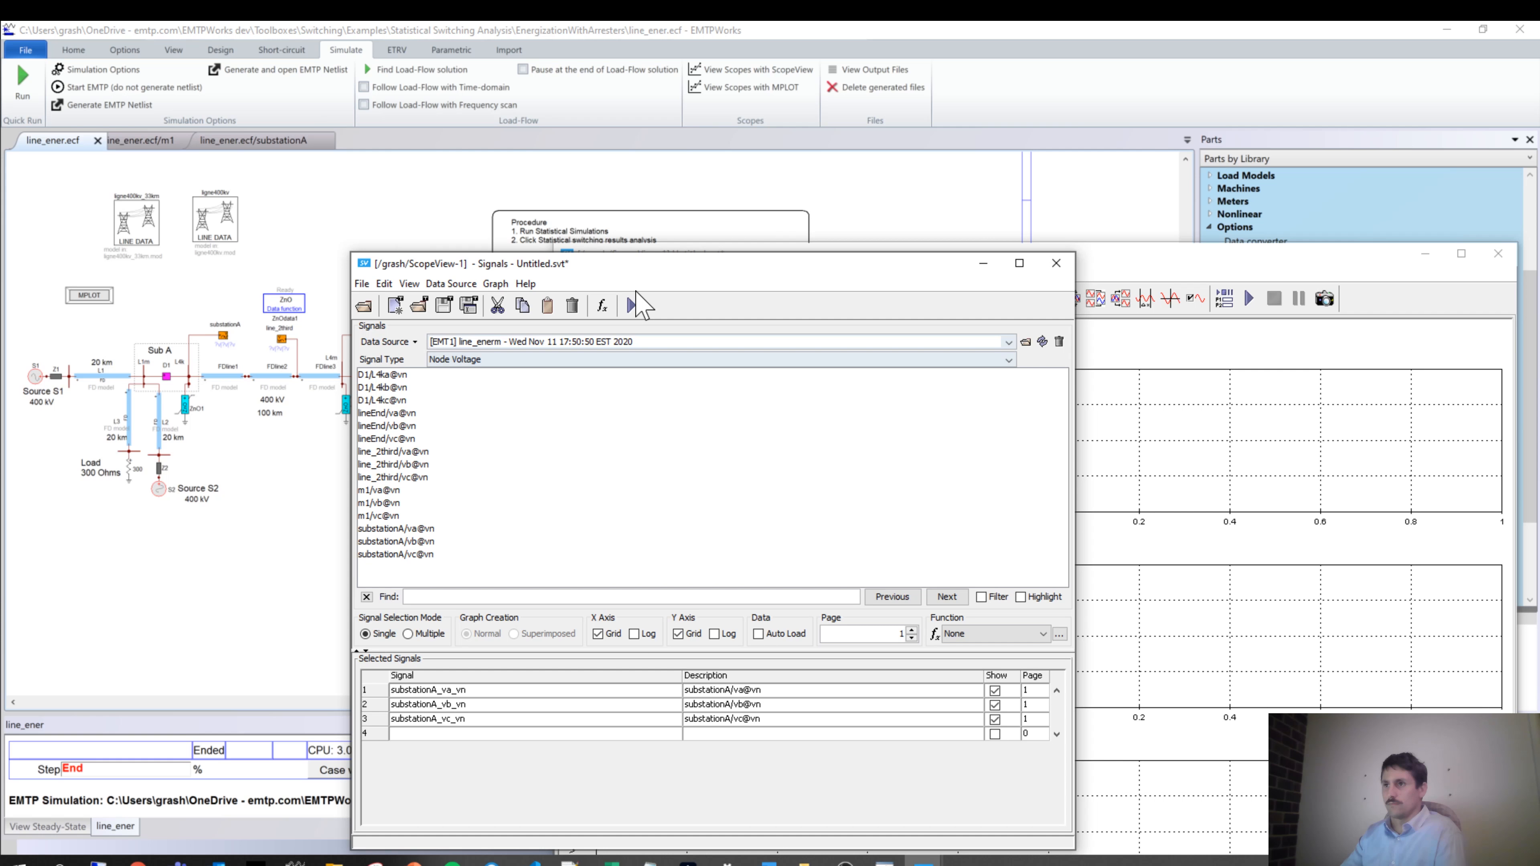
left_click(631, 305)
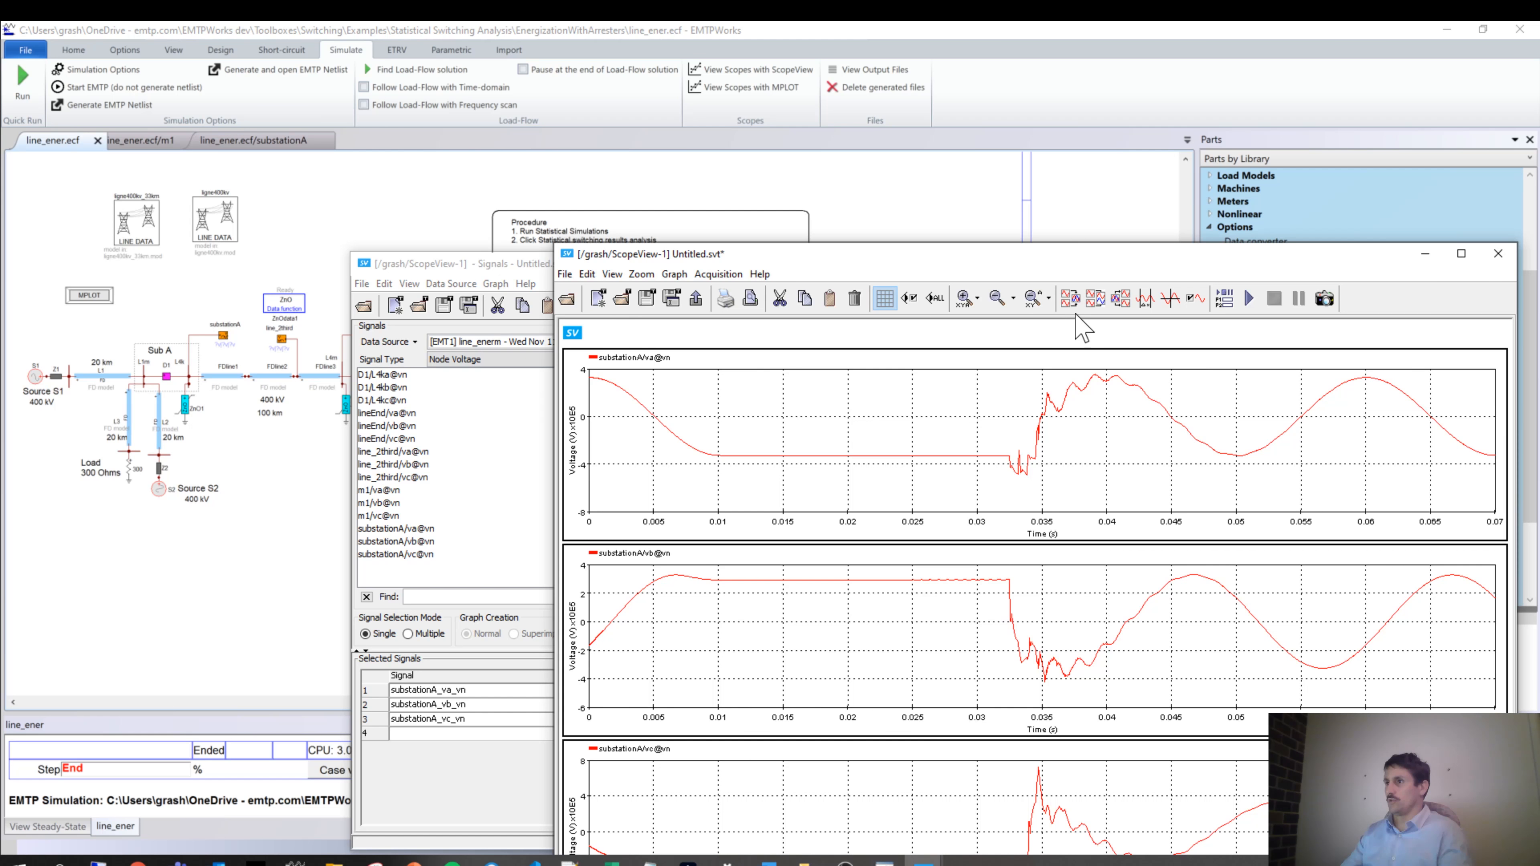
Superimpose the three substationA voltages in one graph, inspect the waveforms and return to the schematic
left_click(1073, 299)
left_click_drag(896, 258, 630, 100)
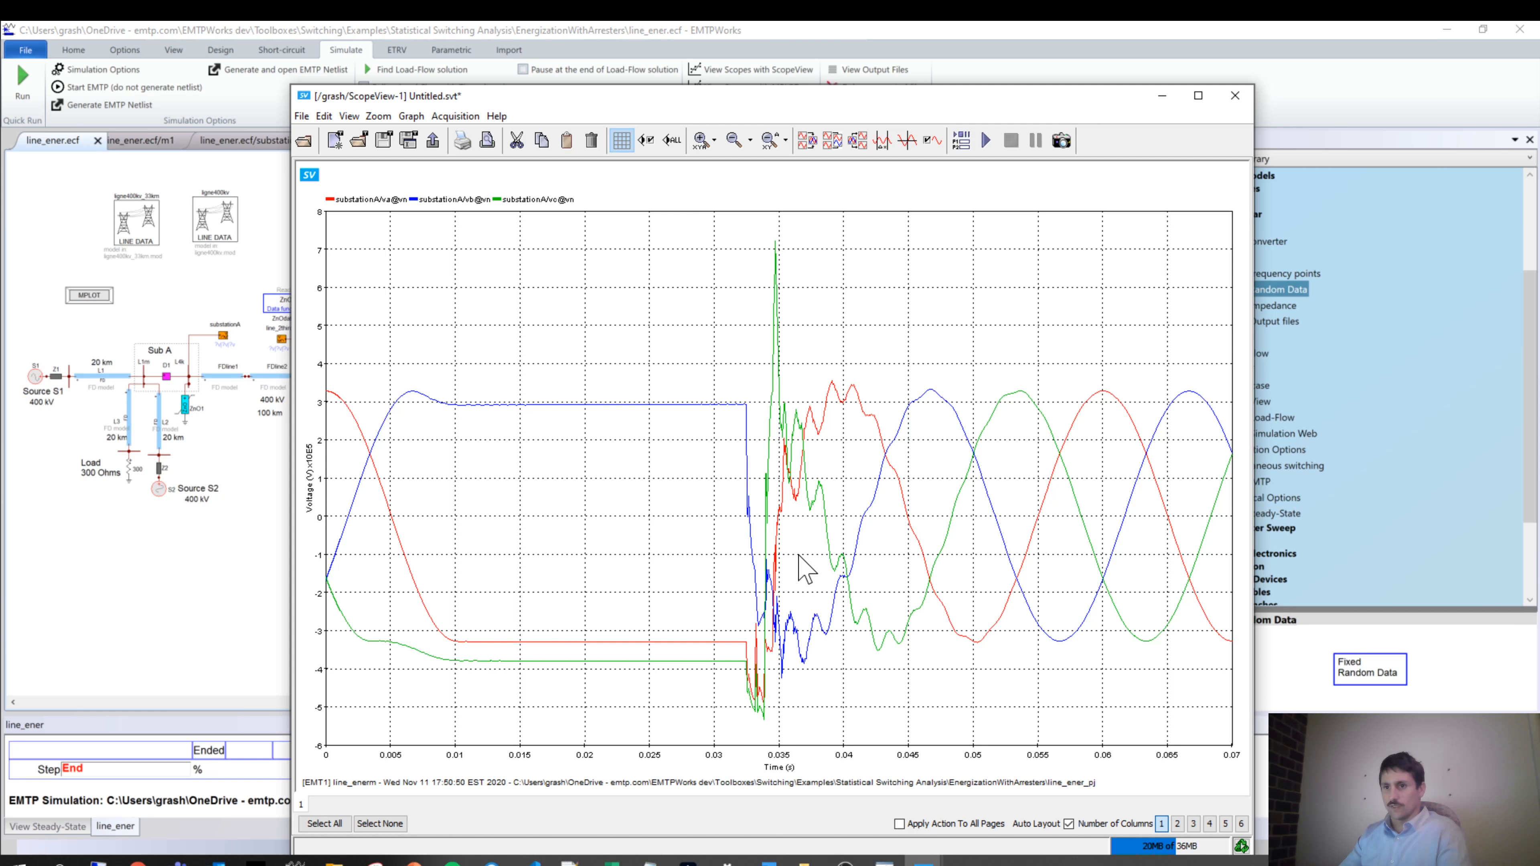
left_click(110, 611)
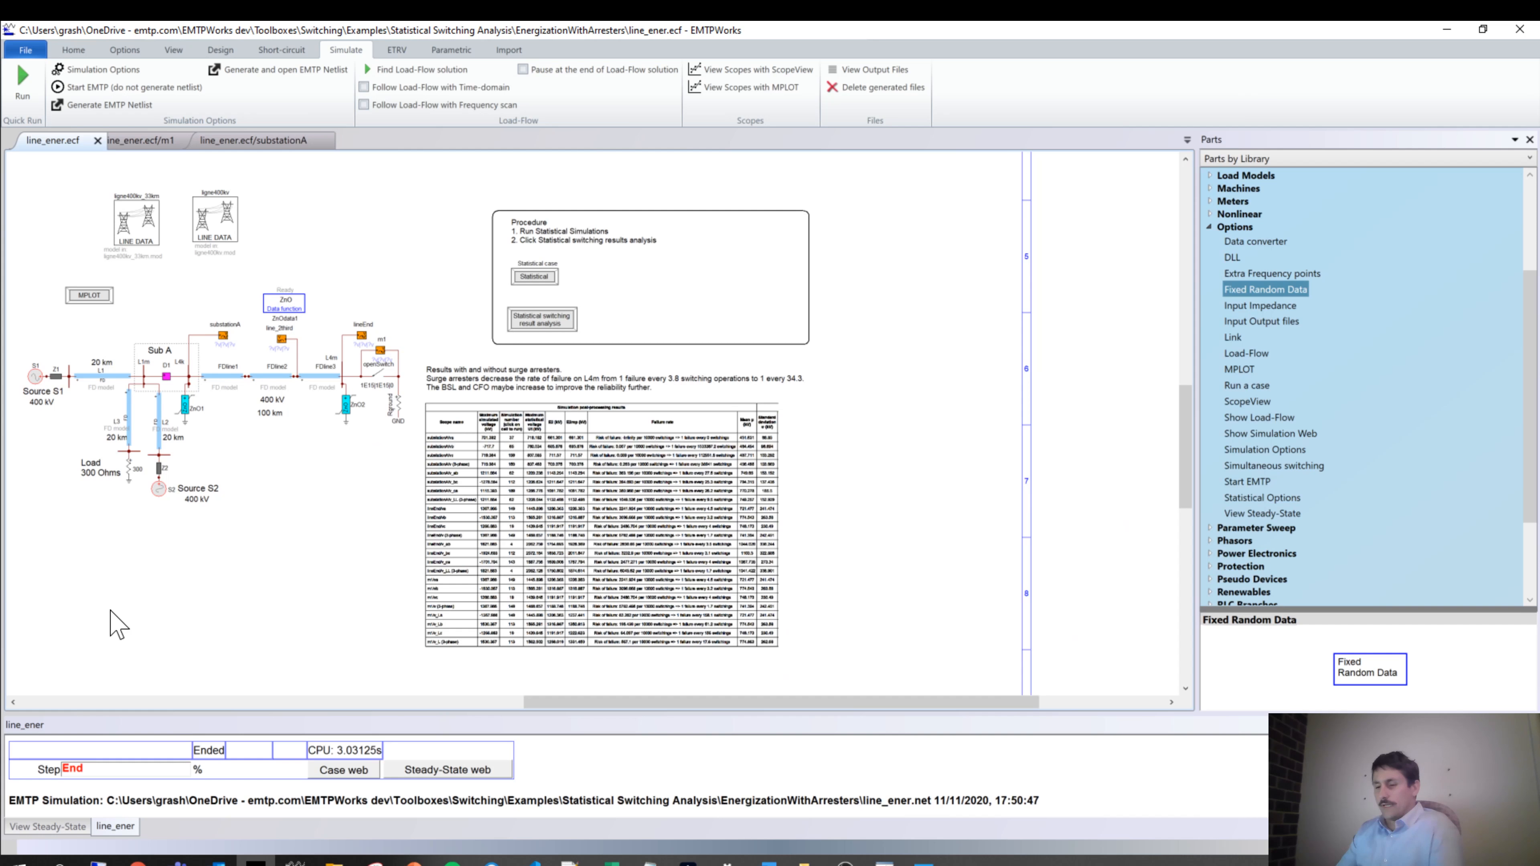